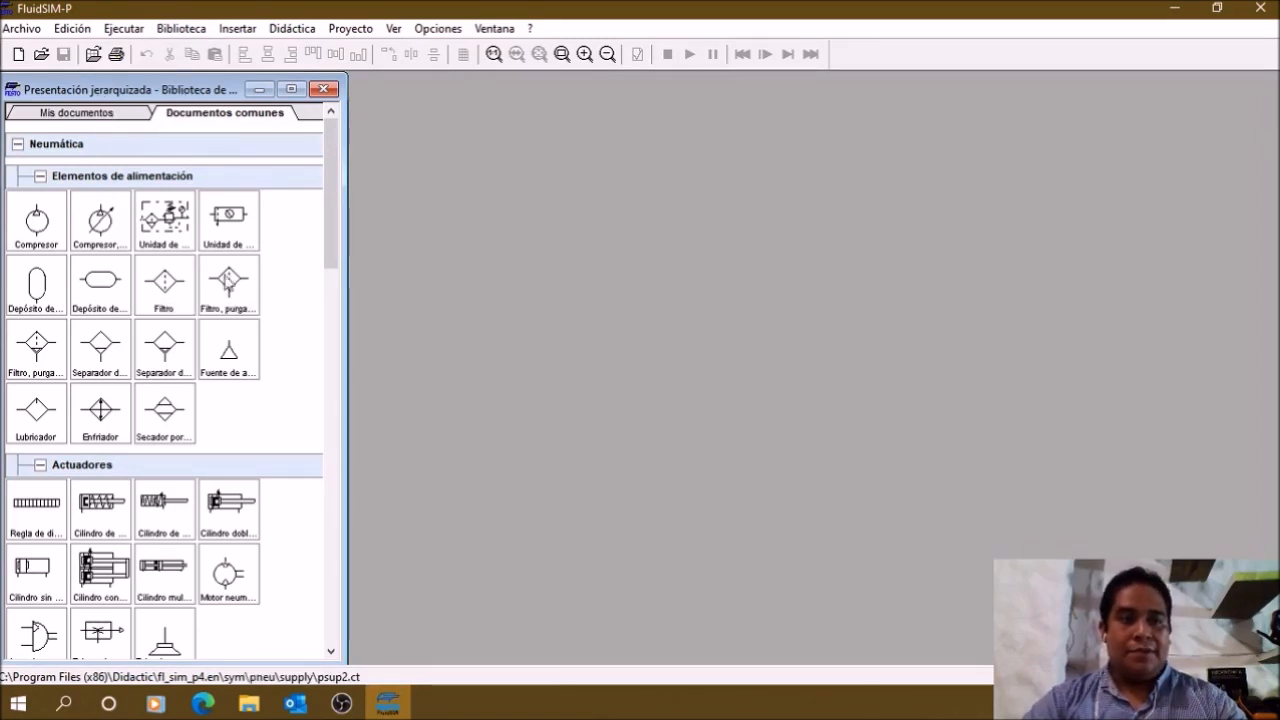
# Step: Create a new, empty circuit diagram
pyautogui.scroll(-10, 264, 317)
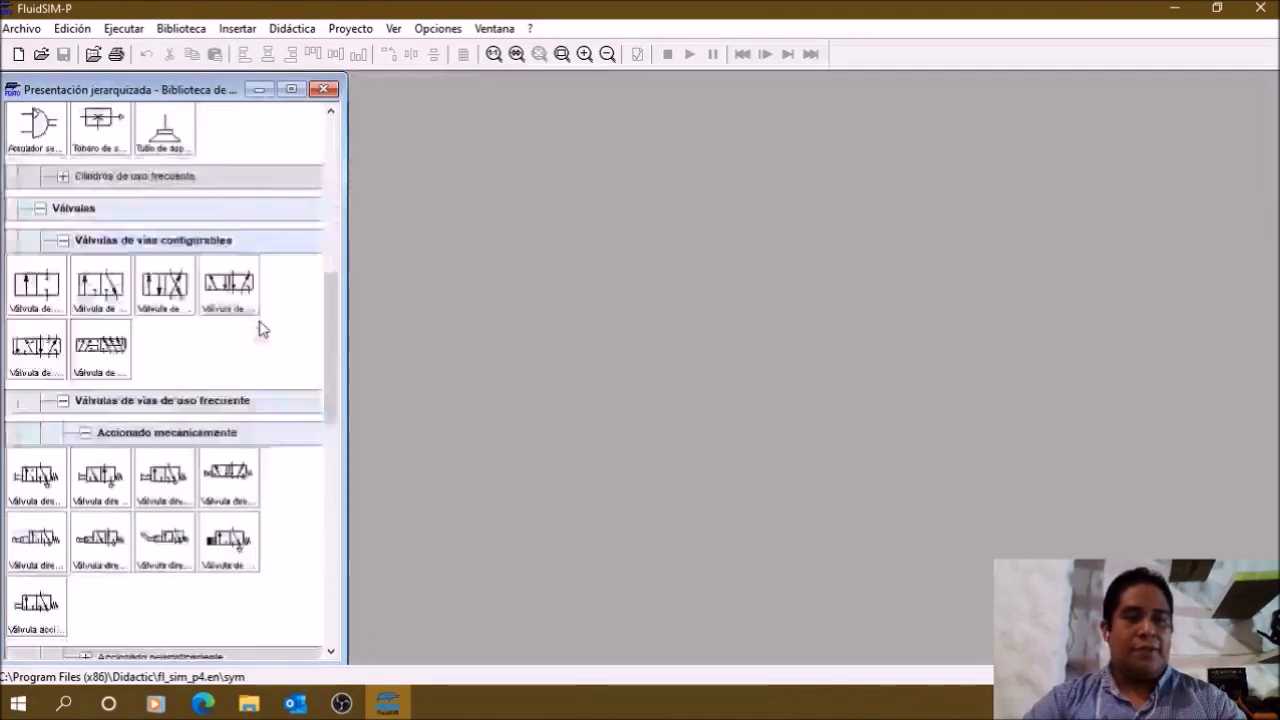
pyautogui.scroll(-10, 264, 440)
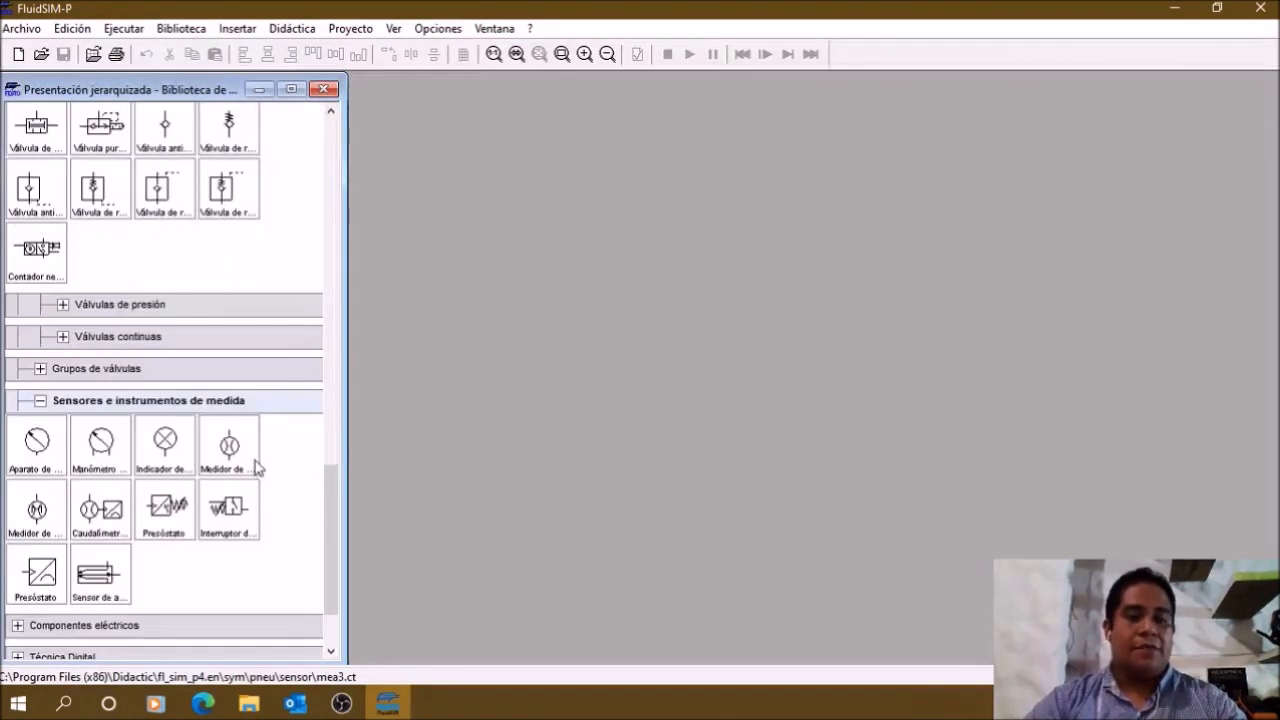
pyautogui.scroll(20, 256, 460)
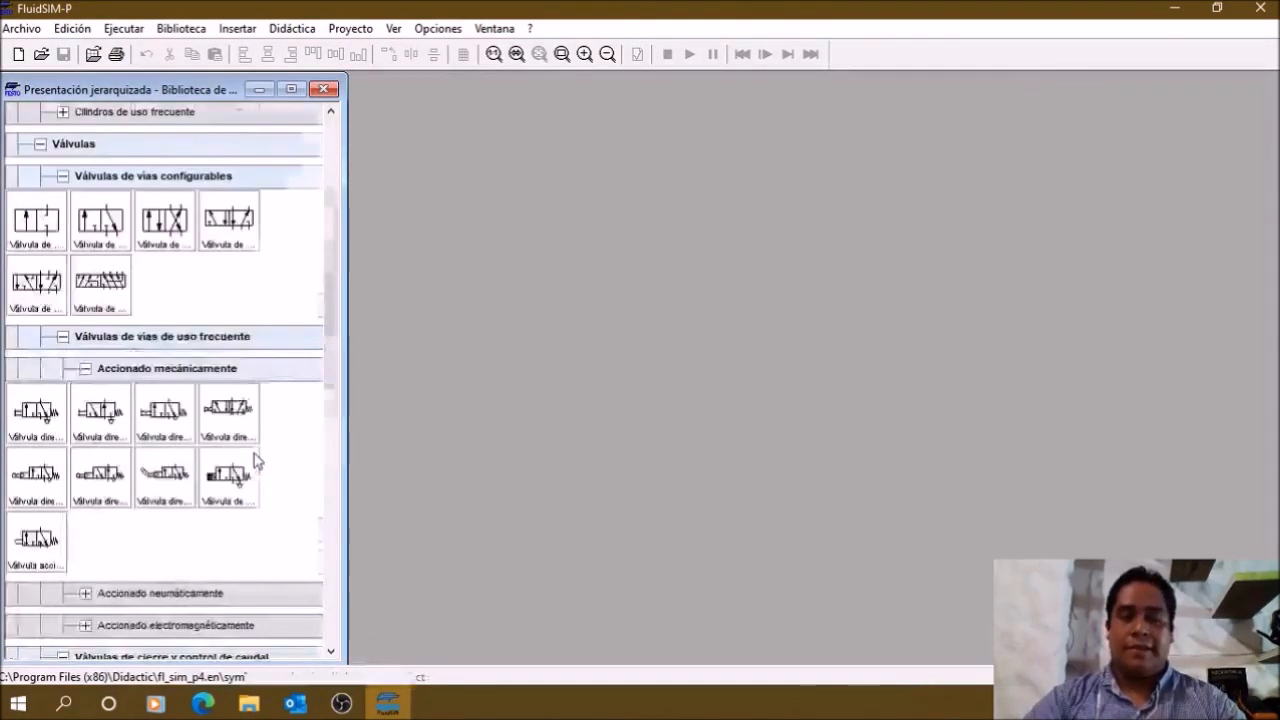
pyautogui.click(19, 56)
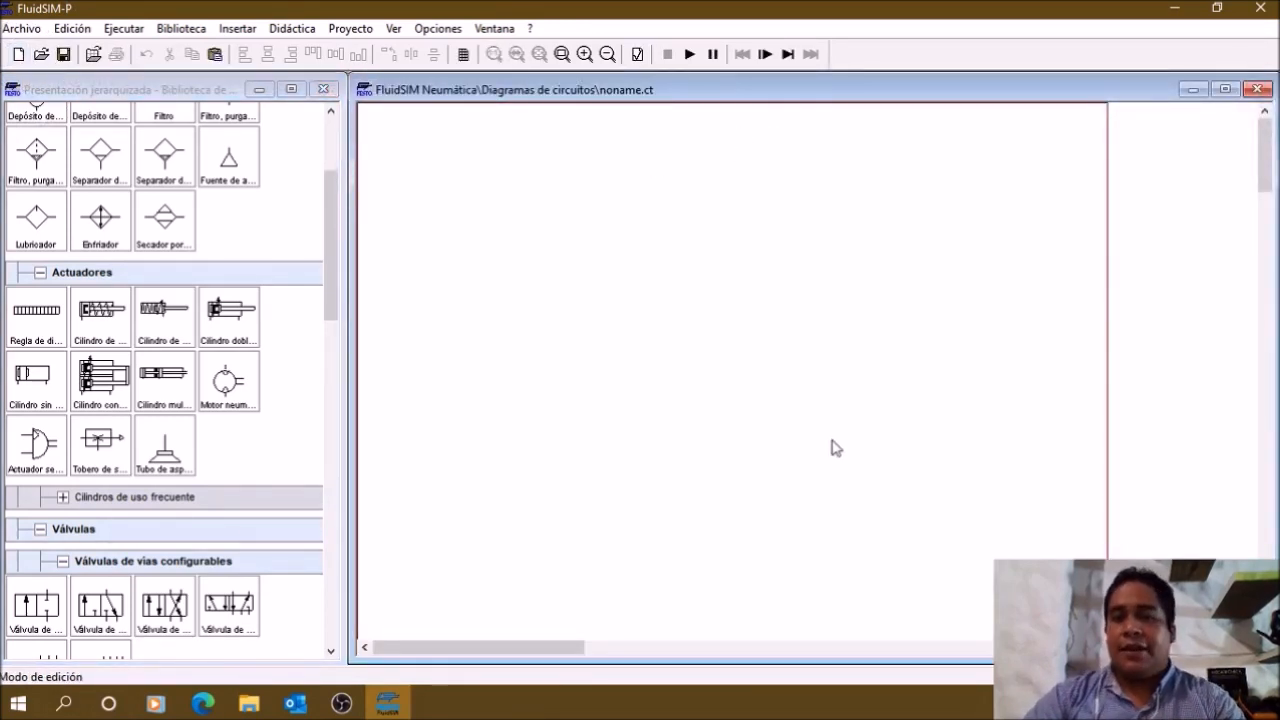
# Step: Place a compressed air source and, above it to its right, a simplified service unit in the lower part of the diagram
pyautogui.click(289, 171)
pyautogui.scroll(4, 289, 200)
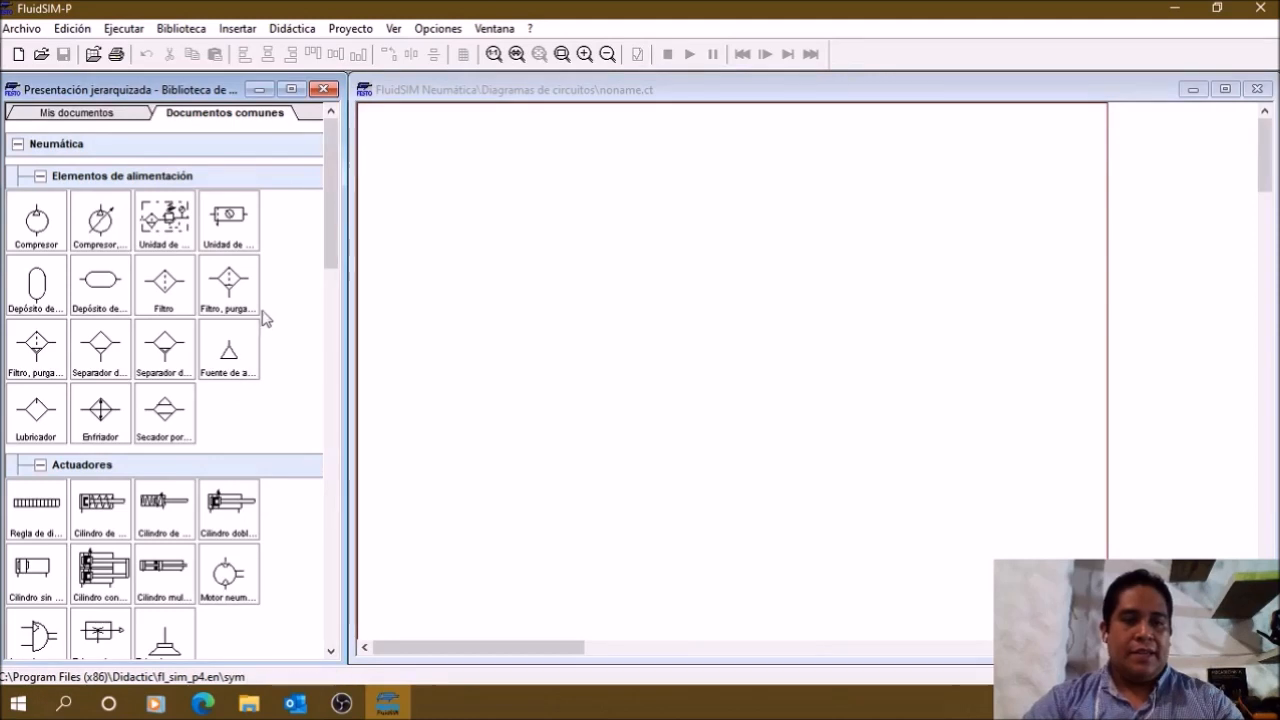
pyautogui.moveTo(236, 357); pyautogui.dragTo(458, 490)
pyautogui.click(226, 226)
pyautogui.moveTo(226, 230); pyautogui.dragTo(556, 440)
pyautogui.click(457, 489)
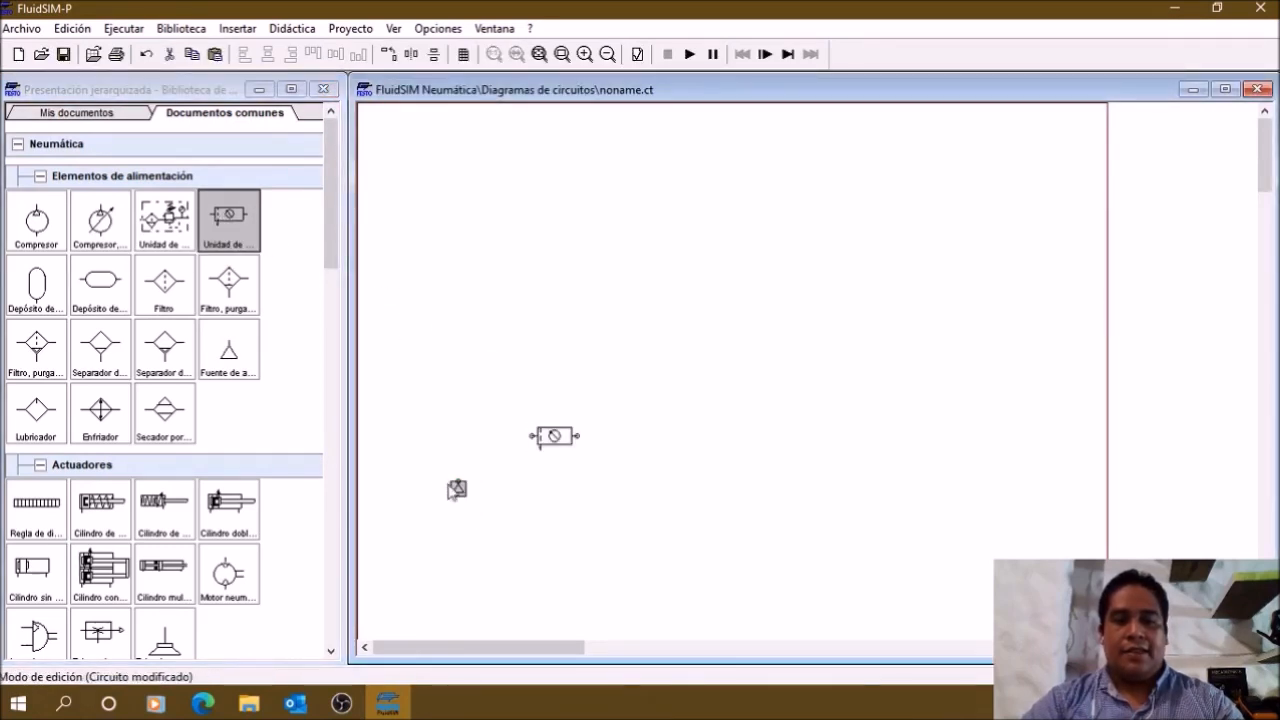
# Step: Rotate the compressed air source so that its port faces the service unit
pyautogui.rightClick(457, 489)
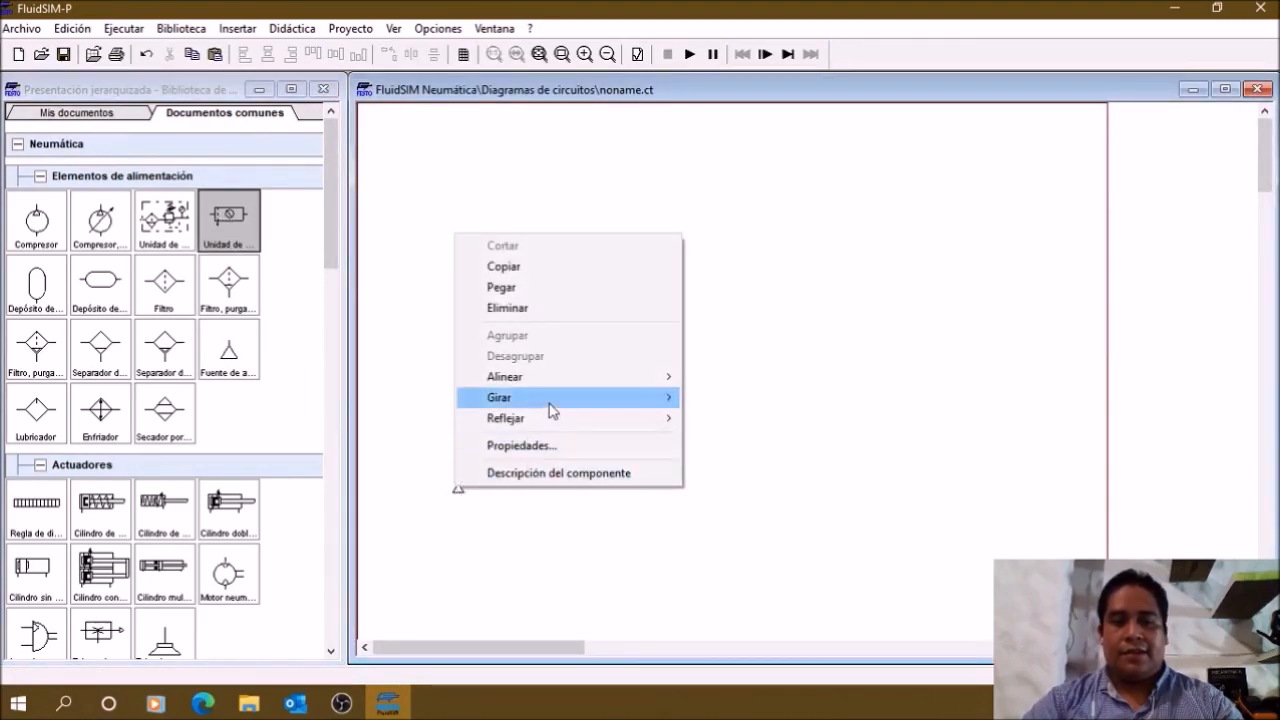
pyautogui.click(698, 472)
pyautogui.click(459, 491)
pyautogui.rightClick(459, 491)
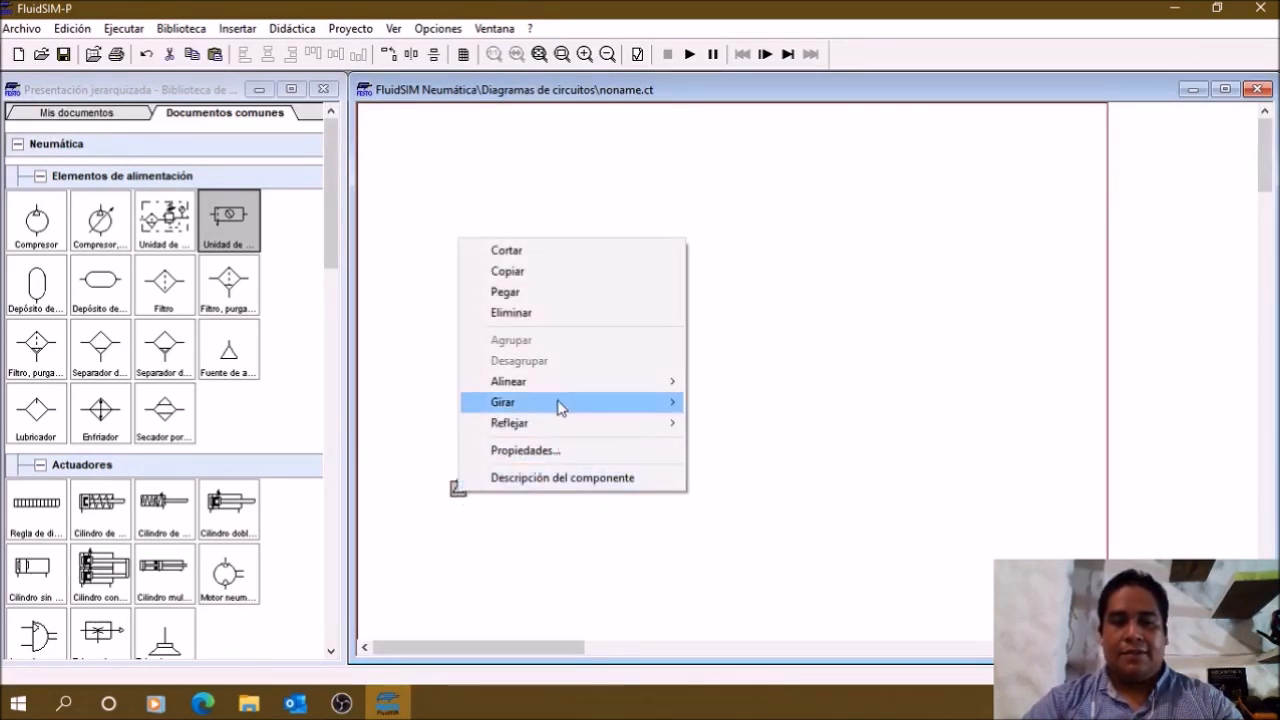
pyautogui.moveTo(560, 411)
pyautogui.click(745, 449)
# Step: Align the compressed air source with the service unit's inlet and connect the two with a pneumatic line
pyautogui.moveTo(513, 548); pyautogui.dragTo(532, 440)
pyautogui.click(469, 444)
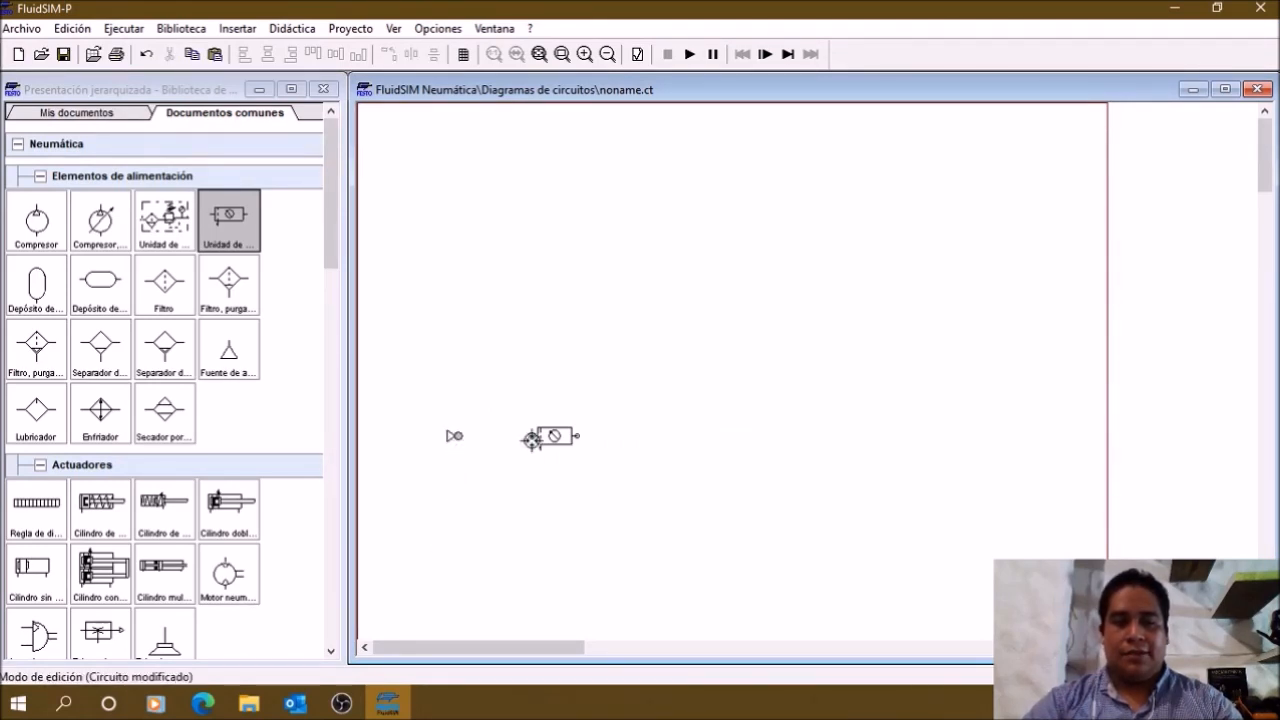
pyautogui.moveTo(530, 436); pyautogui.dragTo(538, 436)
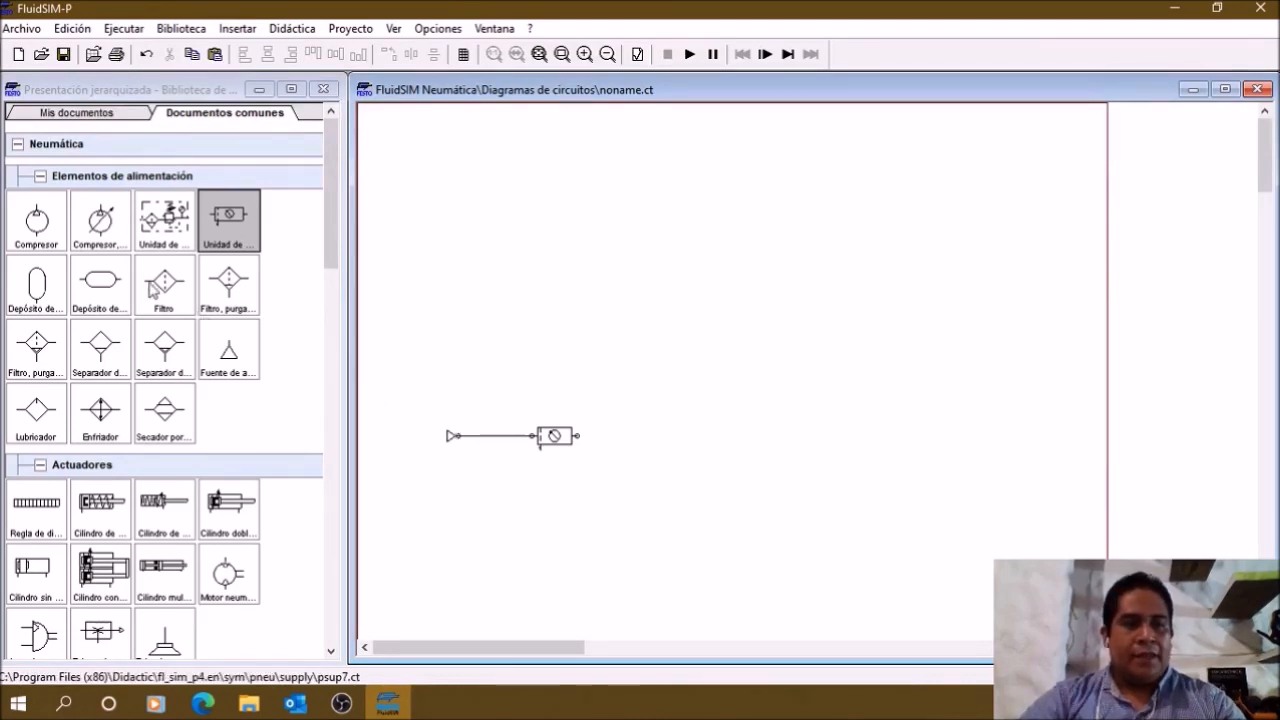
# Step: Place a pressure indicator to the right of and above the service unit and connect it to the unit's outlet
pyautogui.scroll(-15, 236, 426)
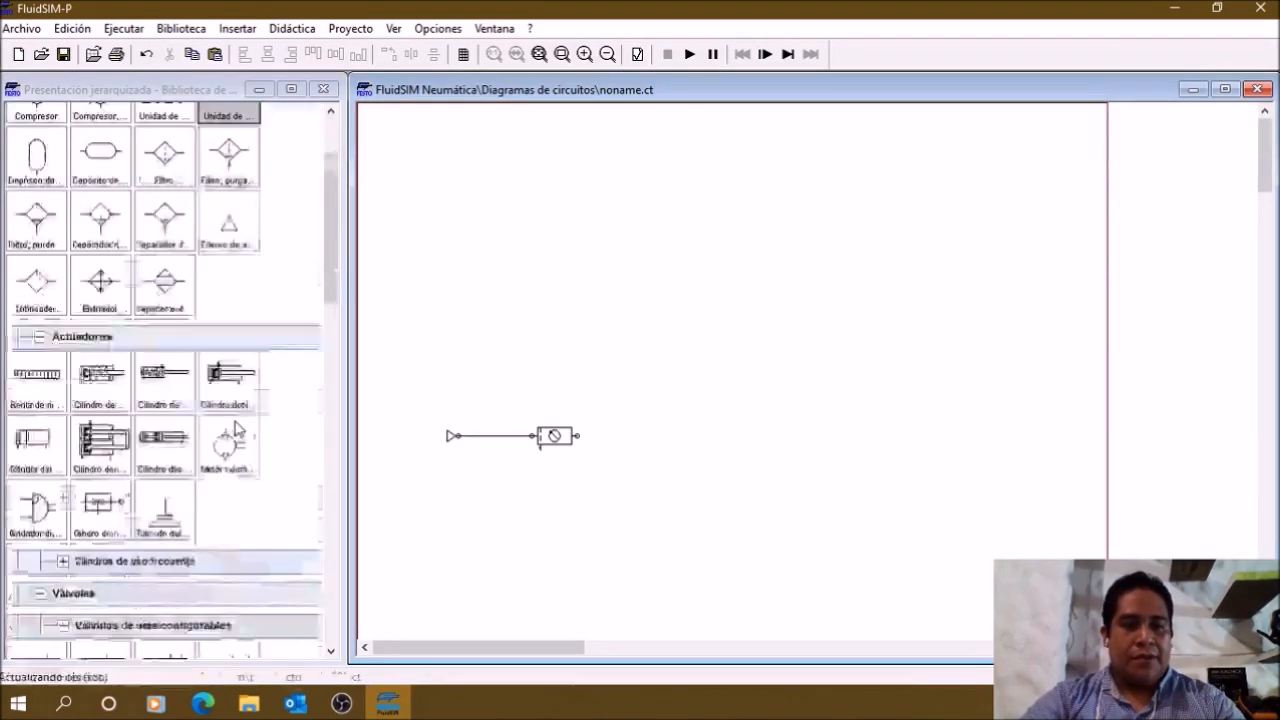
pyautogui.scroll(-5, 236, 426)
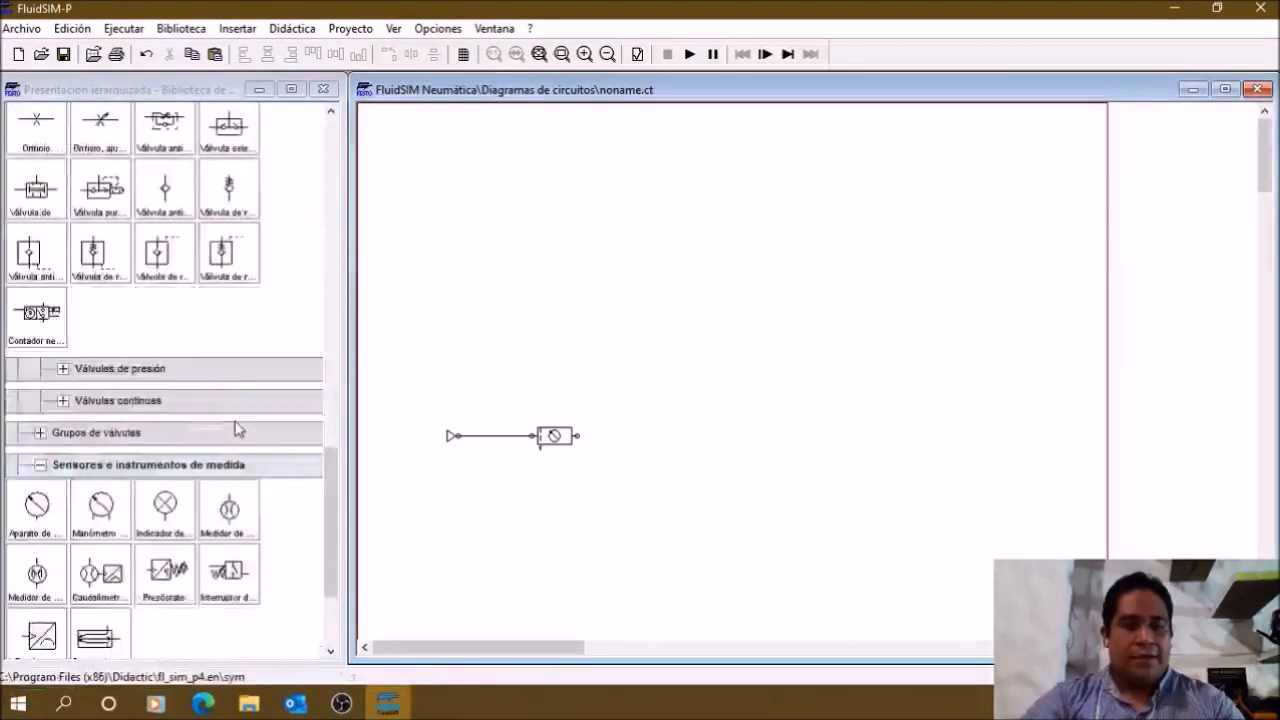
pyautogui.click(162, 450)
pyautogui.moveTo(158, 456); pyautogui.dragTo(850, 378)
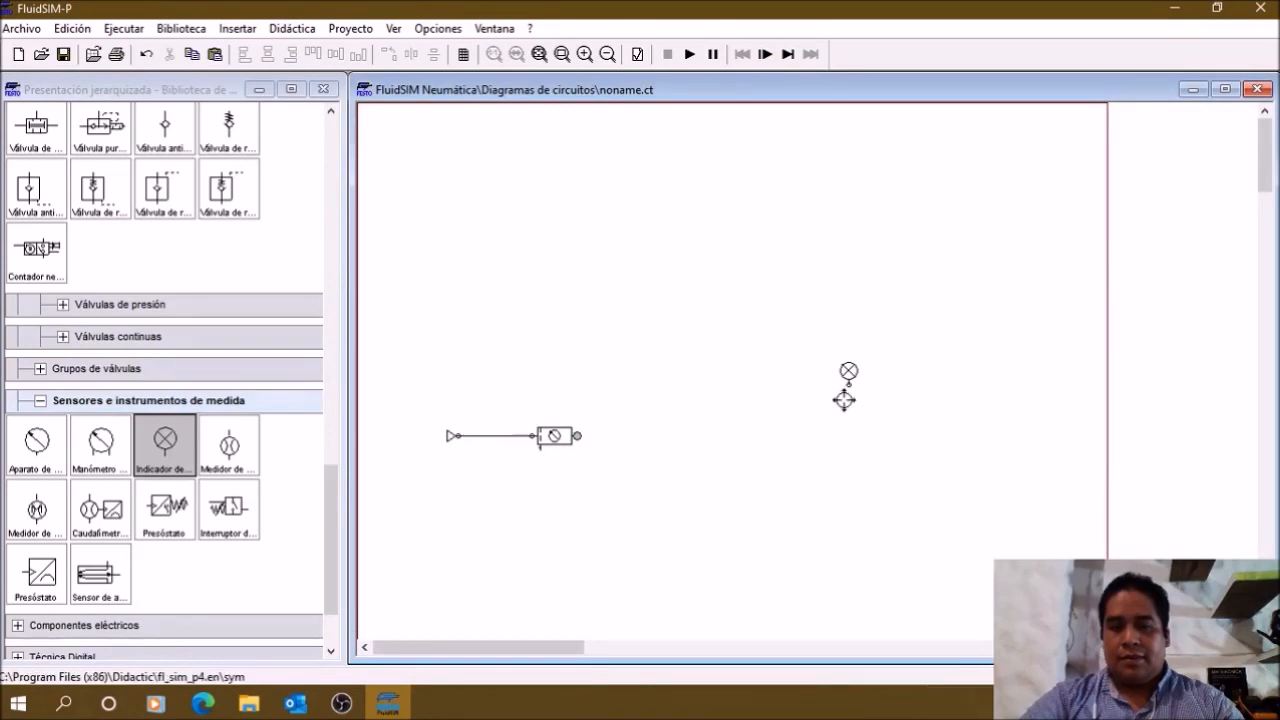
pyautogui.moveTo(849, 381); pyautogui.dragTo(577, 435)
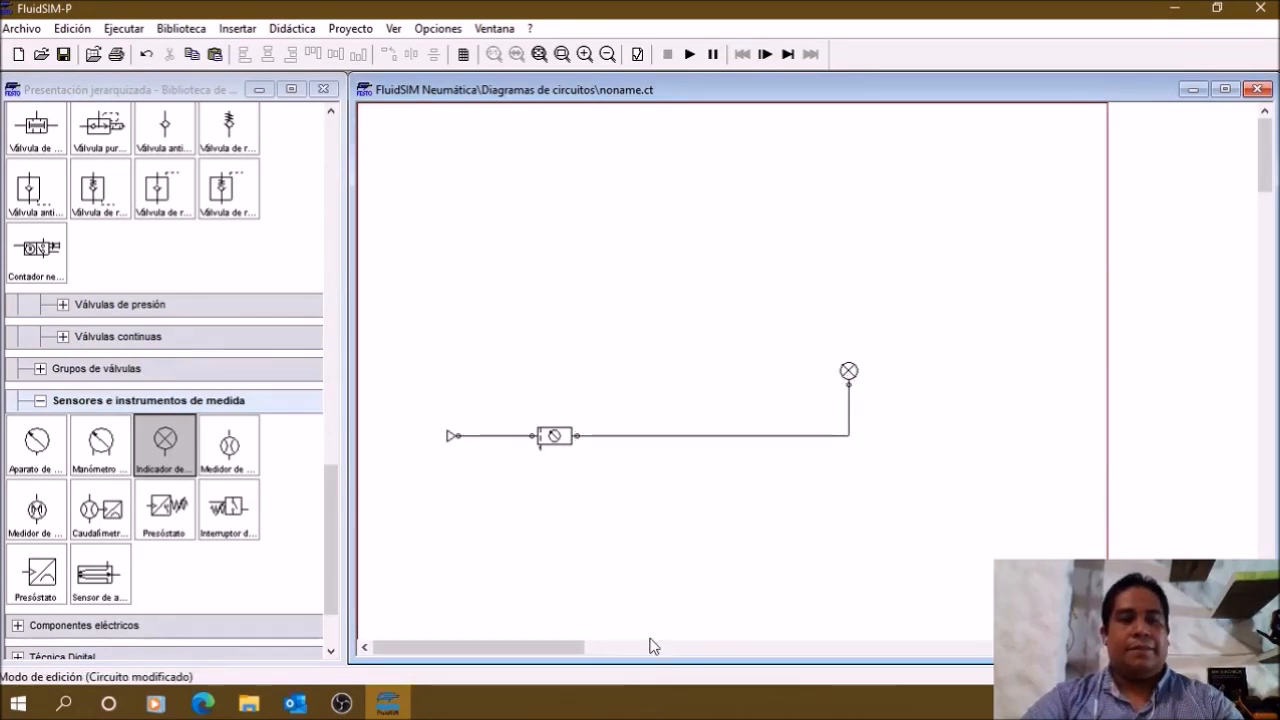
# Step: Place a one-way flow control valve (antirretorno estranguladora) above the service unit and rotate it to a vertical orientation
pyautogui.scroll(5, 147, 492)
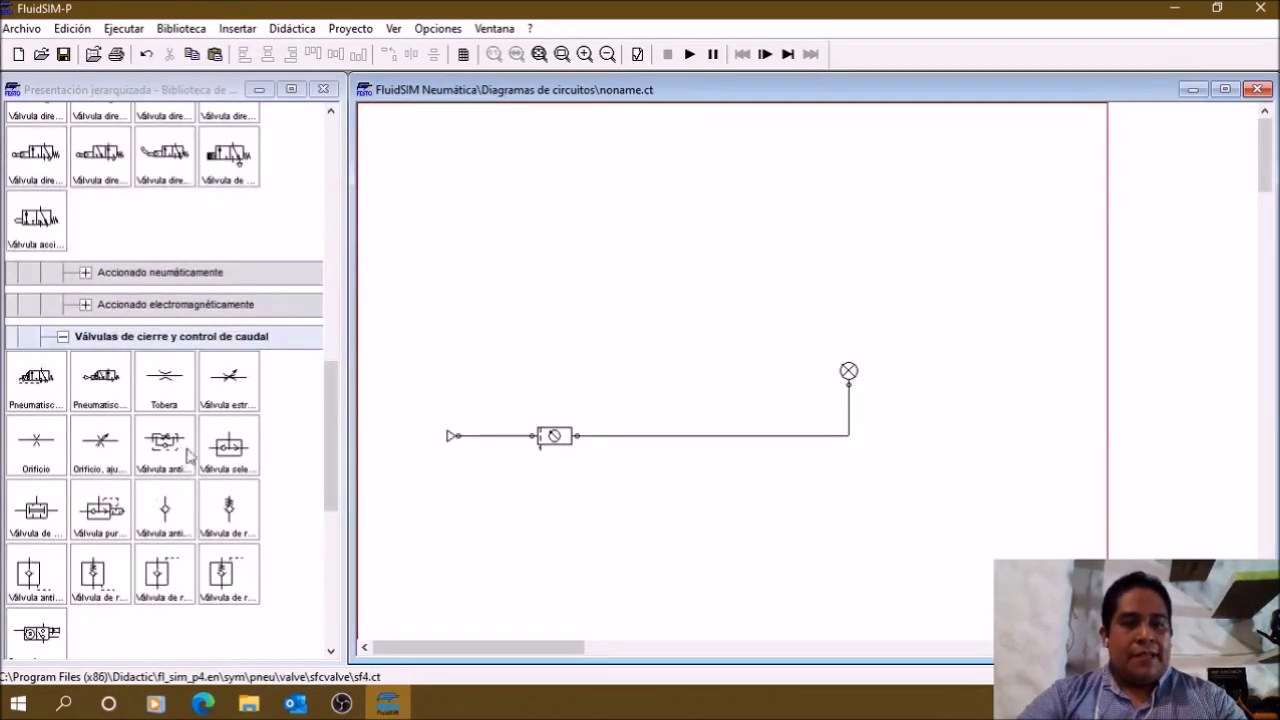
pyautogui.click(160, 455)
pyautogui.moveTo(160, 455); pyautogui.dragTo(538, 222)
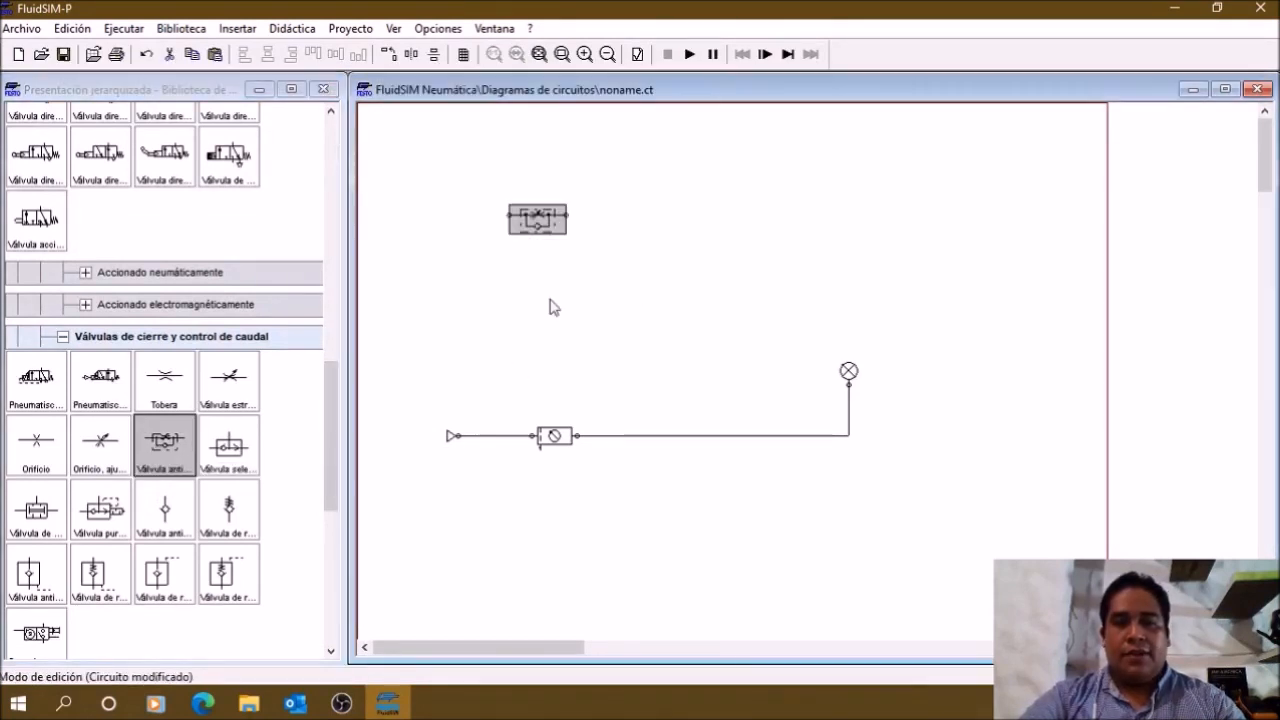
pyautogui.rightClick(537, 234)
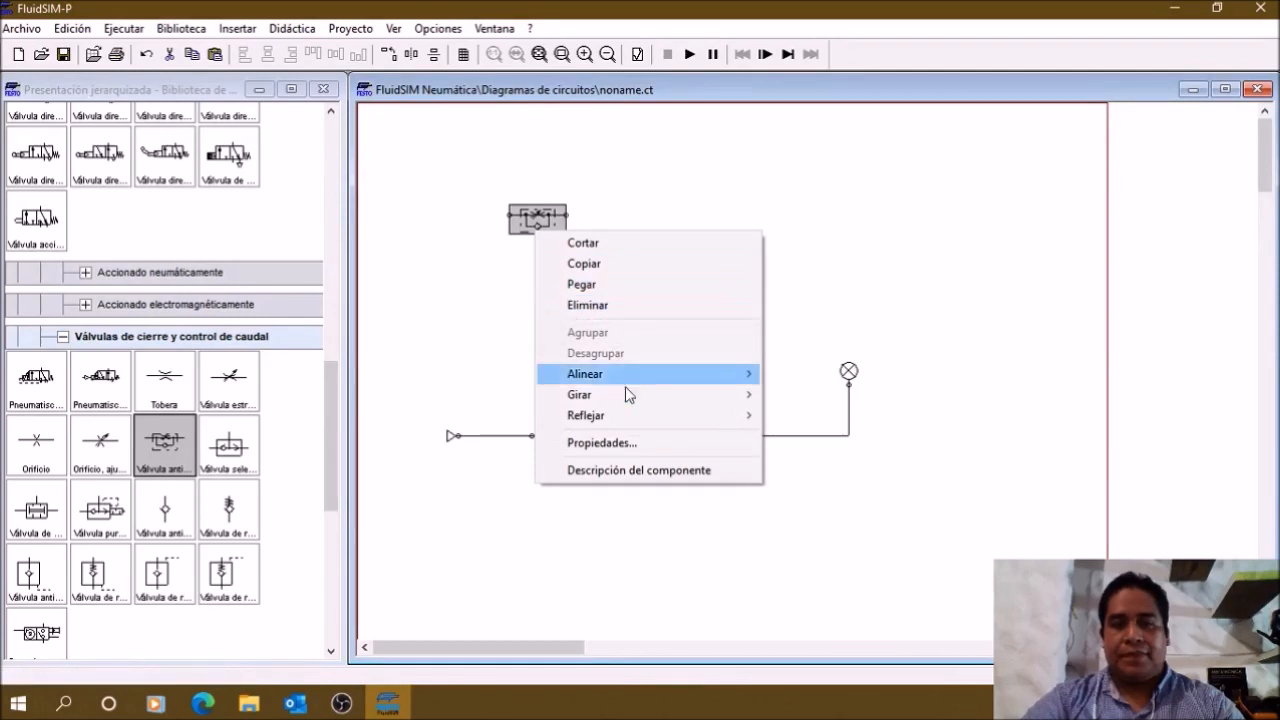
pyautogui.moveTo(612, 396)
pyautogui.click(800, 436)
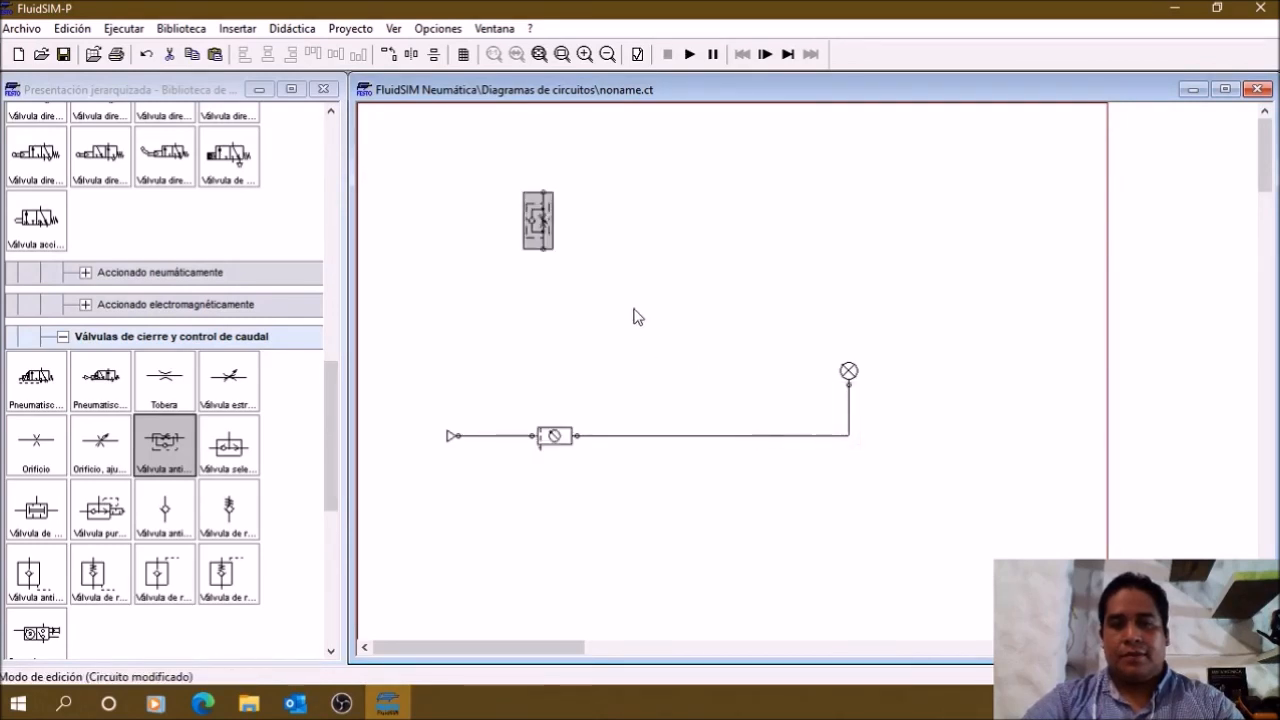
pyautogui.moveTo(551, 243); pyautogui.dragTo(570, 280)
pyautogui.click(612, 296)
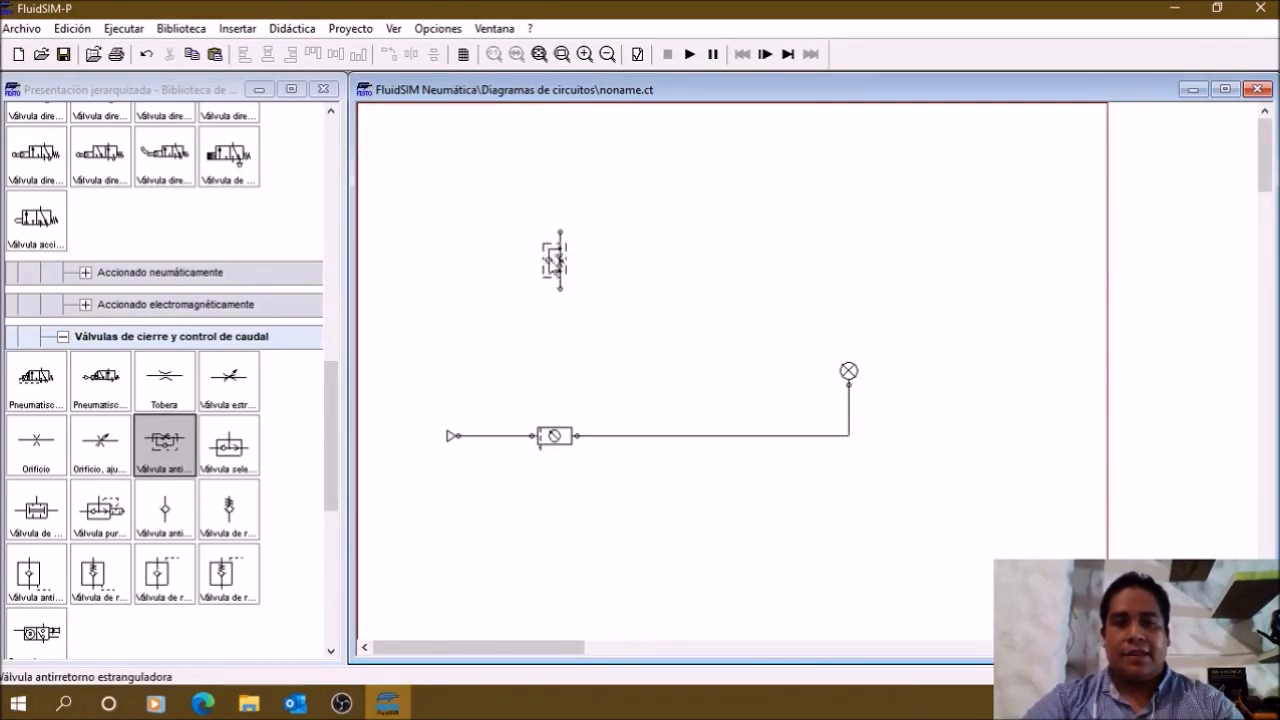
# Step: Duplicate the one-way flow control valve and arrange the two valves side by side above the supply line
pyautogui.moveTo(554, 272)
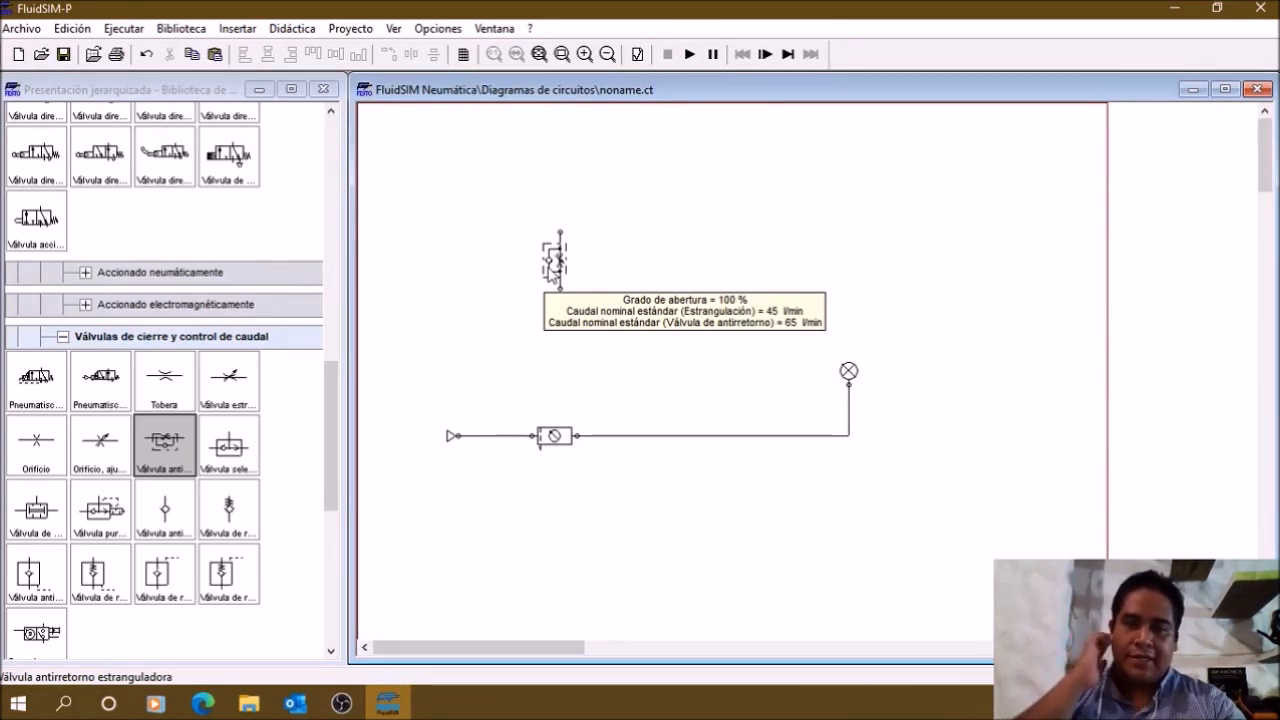
pyautogui.click(551, 271)
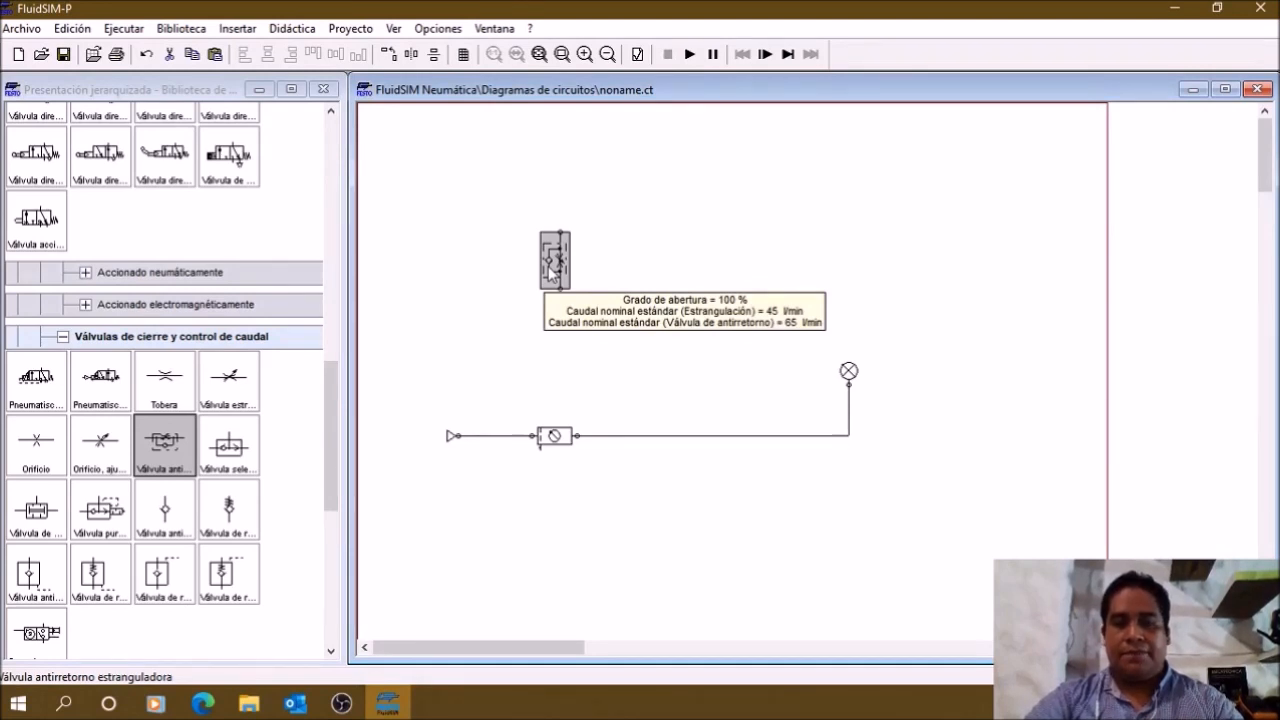
pyautogui.click(621, 281)
pyautogui.hotkey('ctrl', 'v')
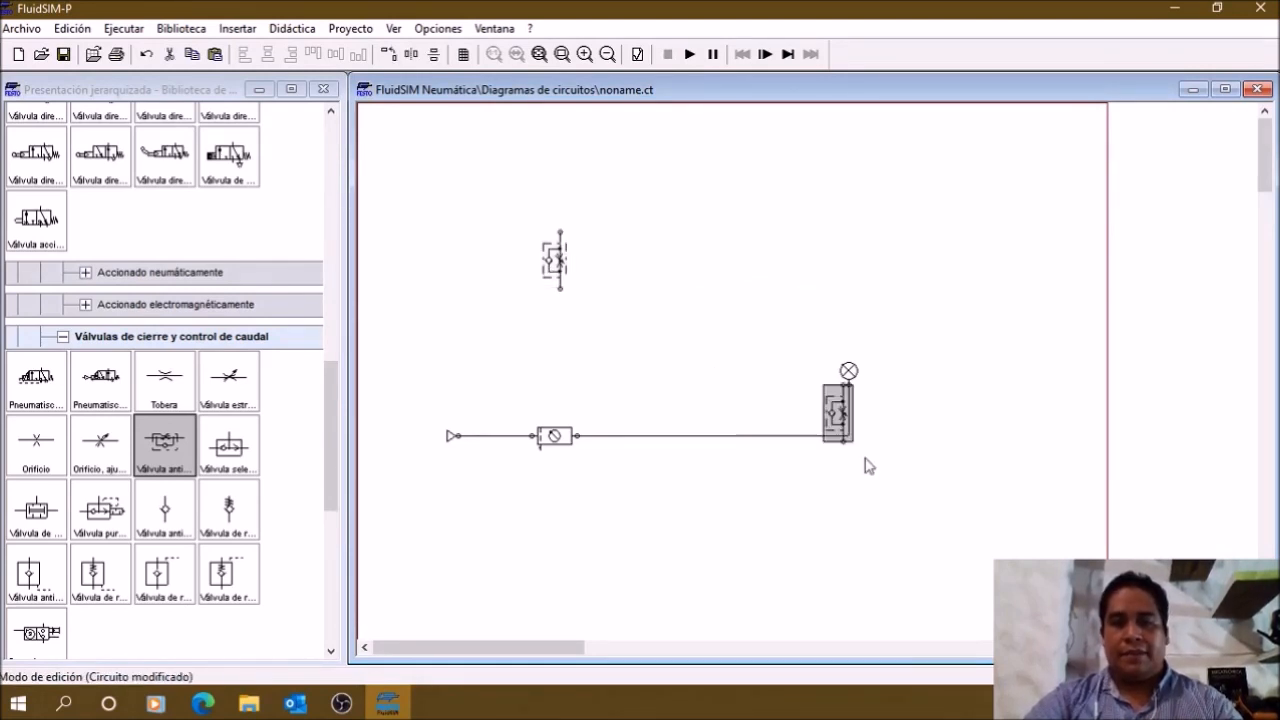
pyautogui.moveTo(818, 415); pyautogui.dragTo(669, 262)
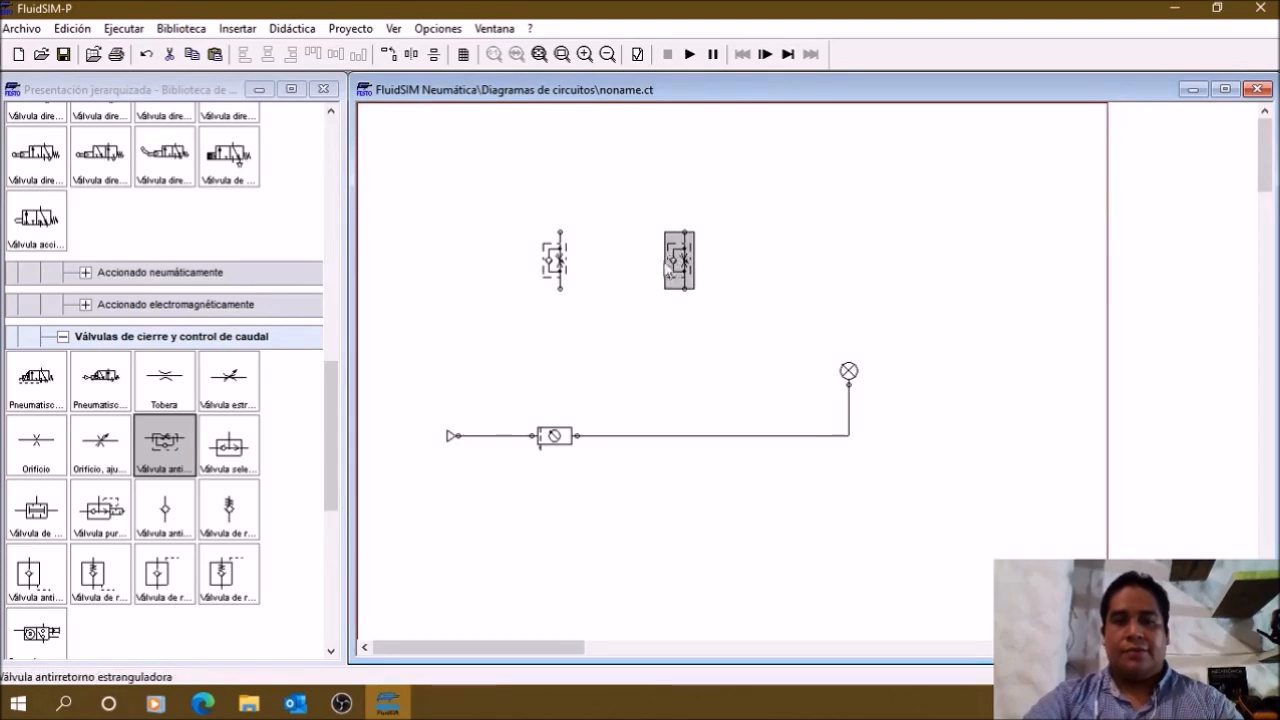
pyautogui.moveTo(549, 263); pyautogui.dragTo(598, 262)
pyautogui.click(490, 244)
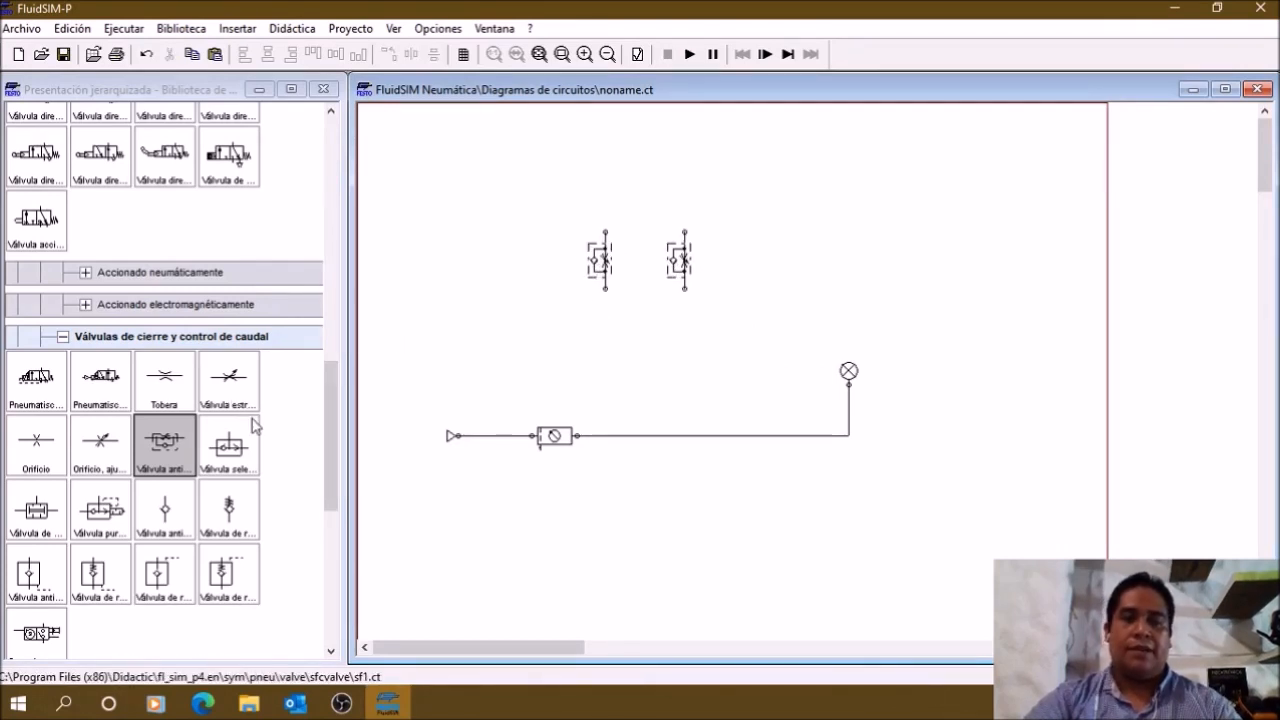
# Step: Delete the duplicated flow control valve, keeping only the original
pyautogui.scroll(2, 255, 425)
pyautogui.scroll(2, 255, 425)
pyautogui.scroll(-1, 251, 417)
pyautogui.moveTo(736, 353); pyautogui.dragTo(625, 243)
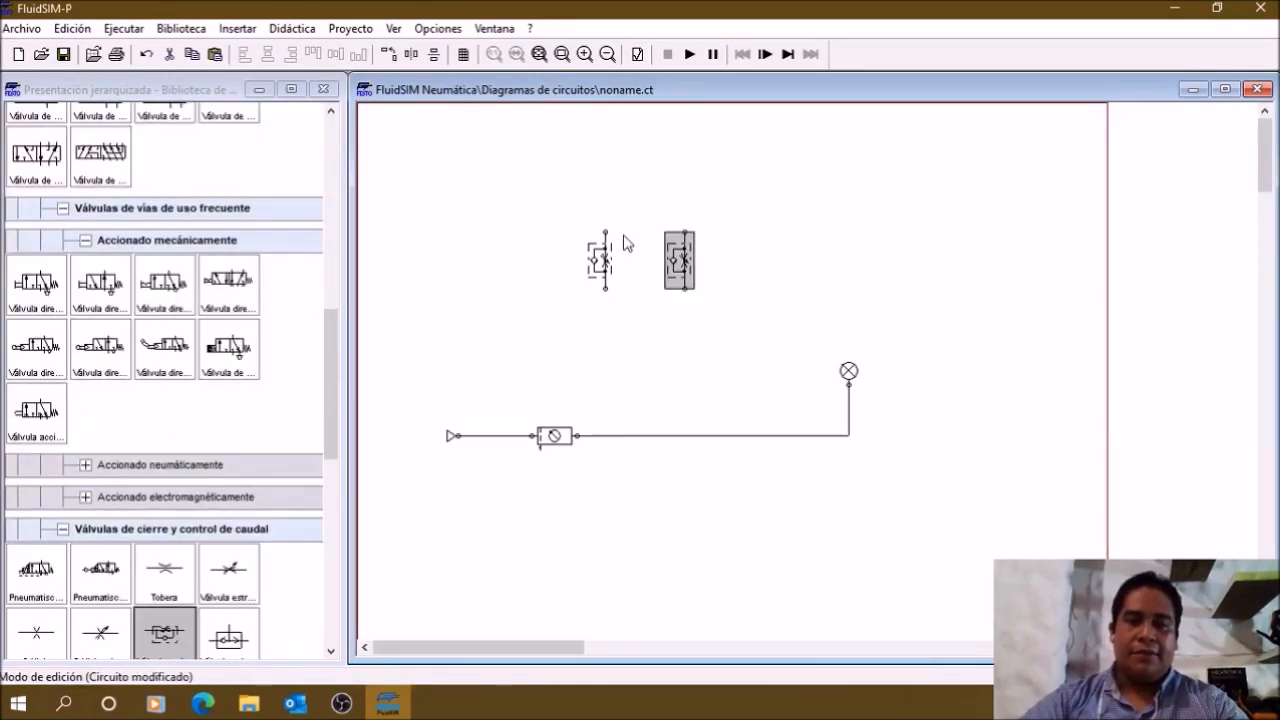
pyautogui.press('Delete')
# Step: Place a single-acting spring-return cylinder above the flow control valve and connect its port to the valve in a straight vertical line
pyautogui.scroll(6, 259, 327)
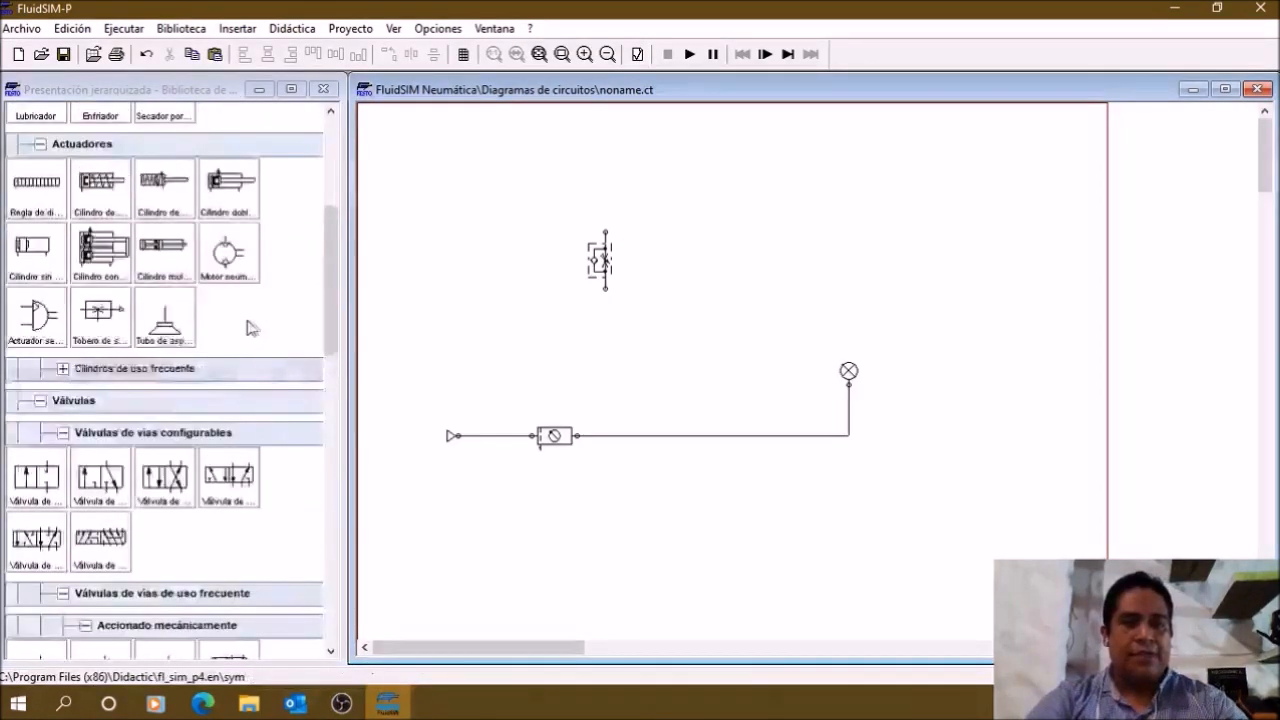
pyautogui.scroll(1, 253, 328)
pyautogui.scroll(1, 245, 345)
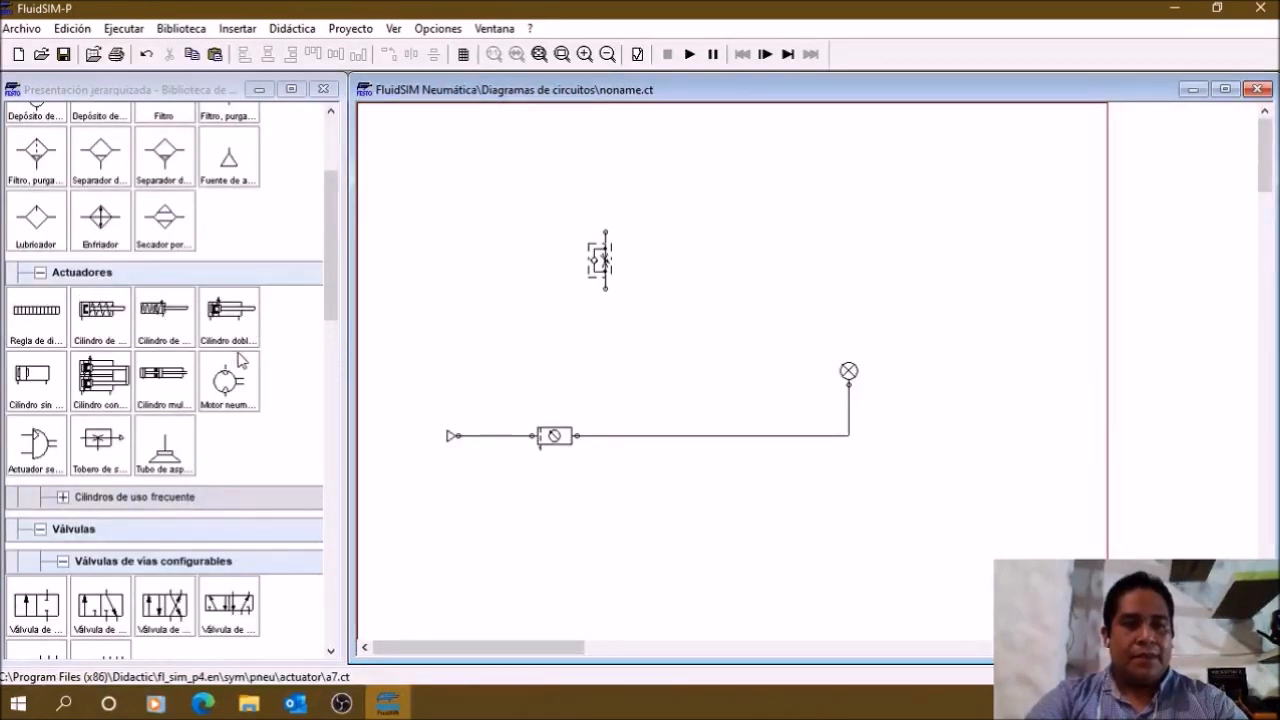
pyautogui.moveTo(102, 312); pyautogui.dragTo(651, 171)
pyautogui.click(644, 243)
pyautogui.moveTo(605, 232); pyautogui.dragTo(612, 194)
pyautogui.moveTo(596, 262); pyautogui.dragTo(602, 262)
pyautogui.click(630, 203)
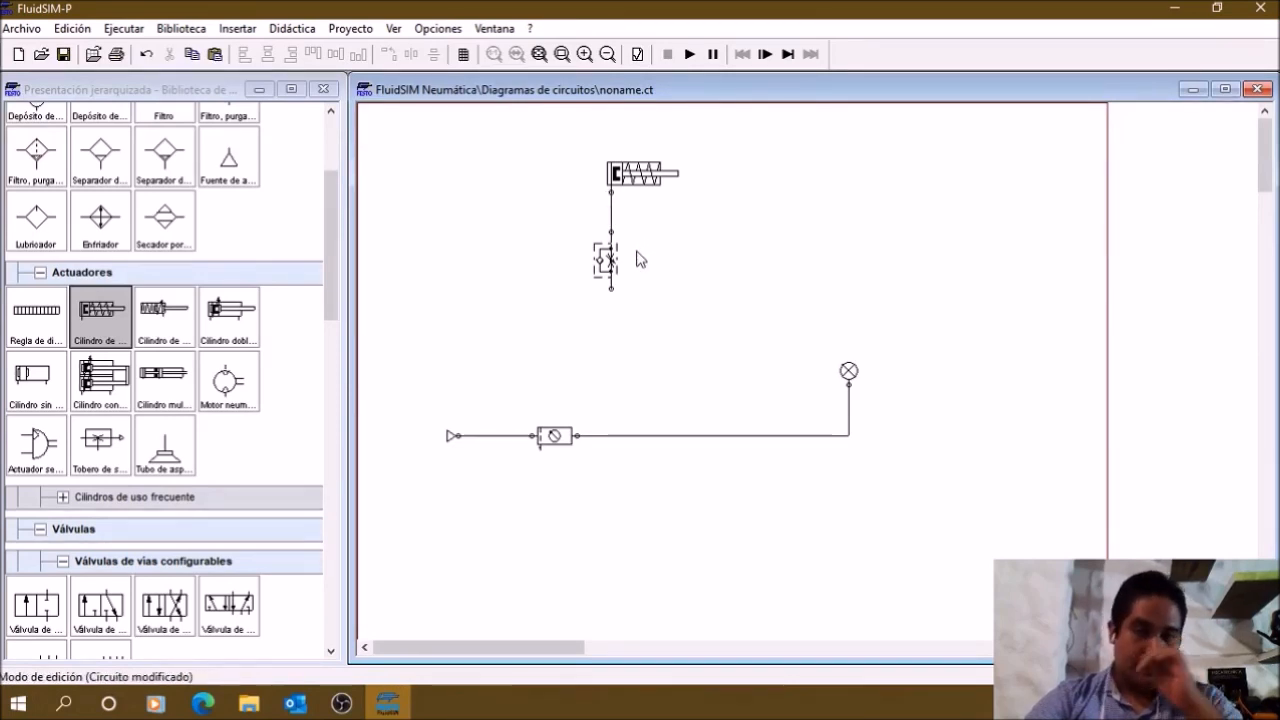
# Step: Shift the compressed air source and the service unit together slightly to the left along the supply line
pyautogui.moveTo(592, 490); pyautogui.dragTo(426, 376)
pyautogui.moveTo(546, 447); pyautogui.dragTo(508, 436)
pyautogui.click(515, 397)
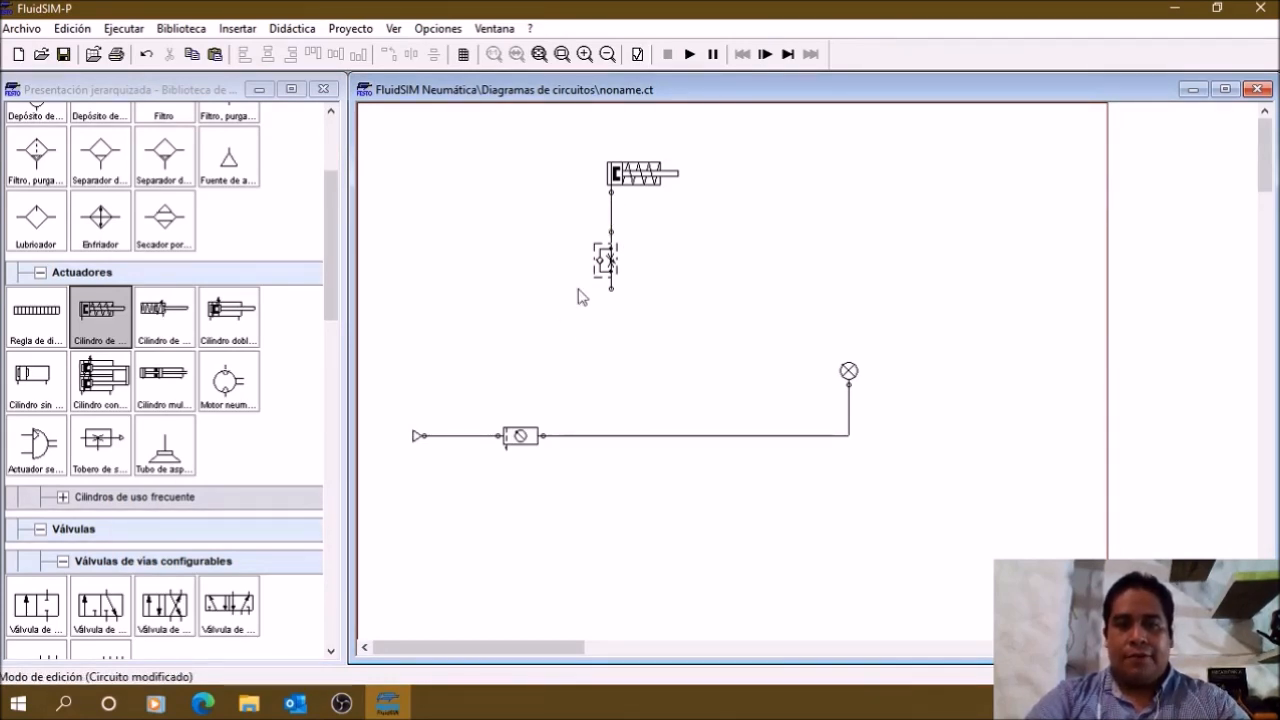
pyautogui.click(605, 210)
pyautogui.moveTo(605, 210); pyautogui.dragTo(610, 211)
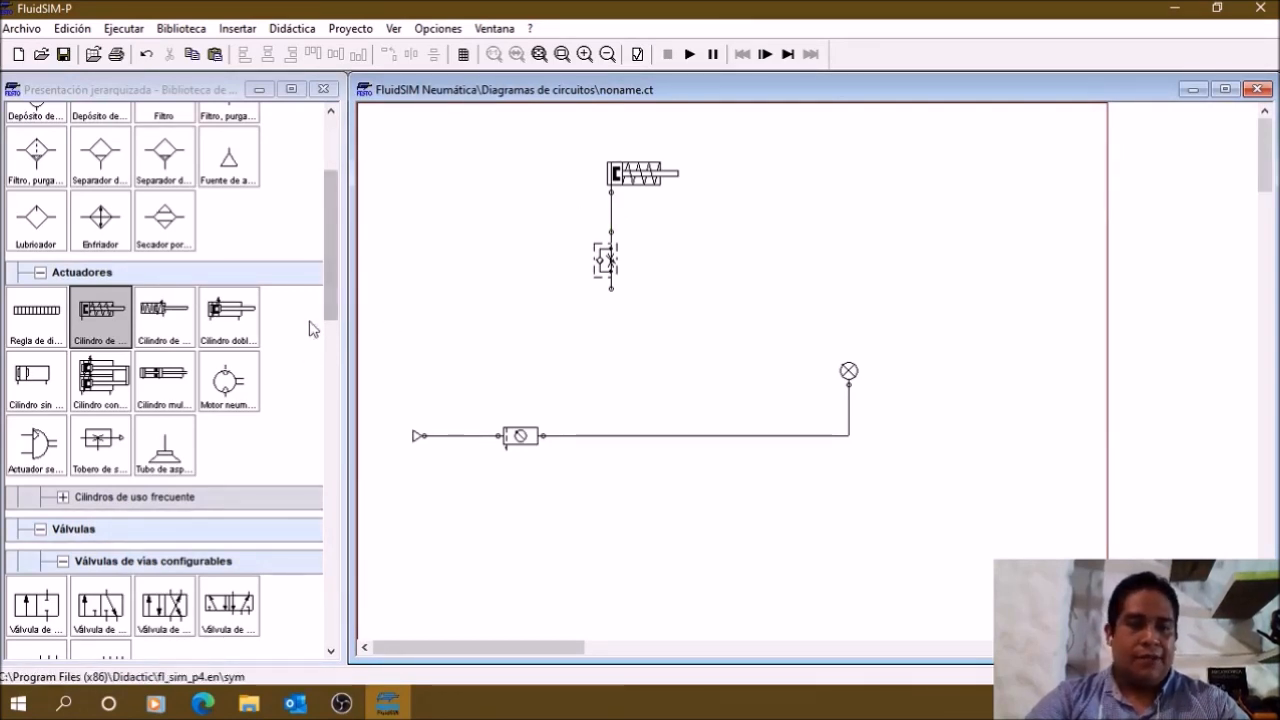
# Step: Add a 3/n-way valve below the flow control valve, connecting port 2 to the flow control valve and port 1 to the supply line
pyautogui.scroll(-4, 229, 455)
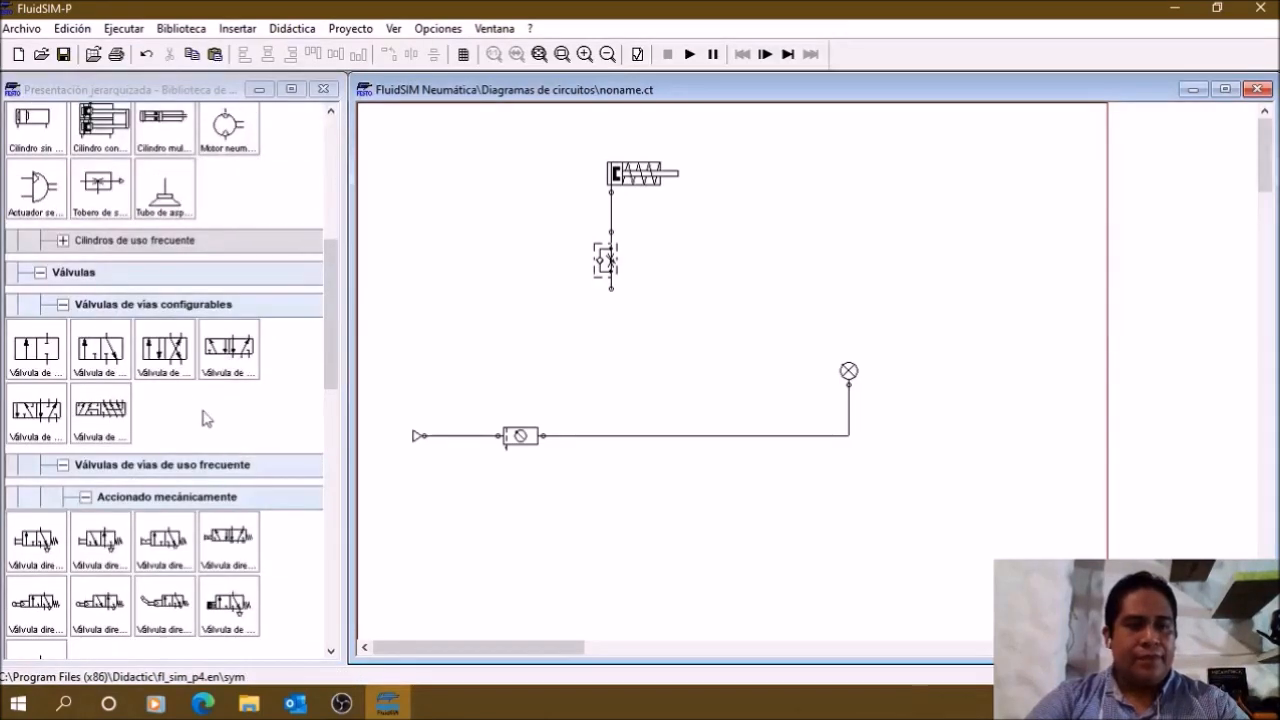
pyautogui.click(97, 365)
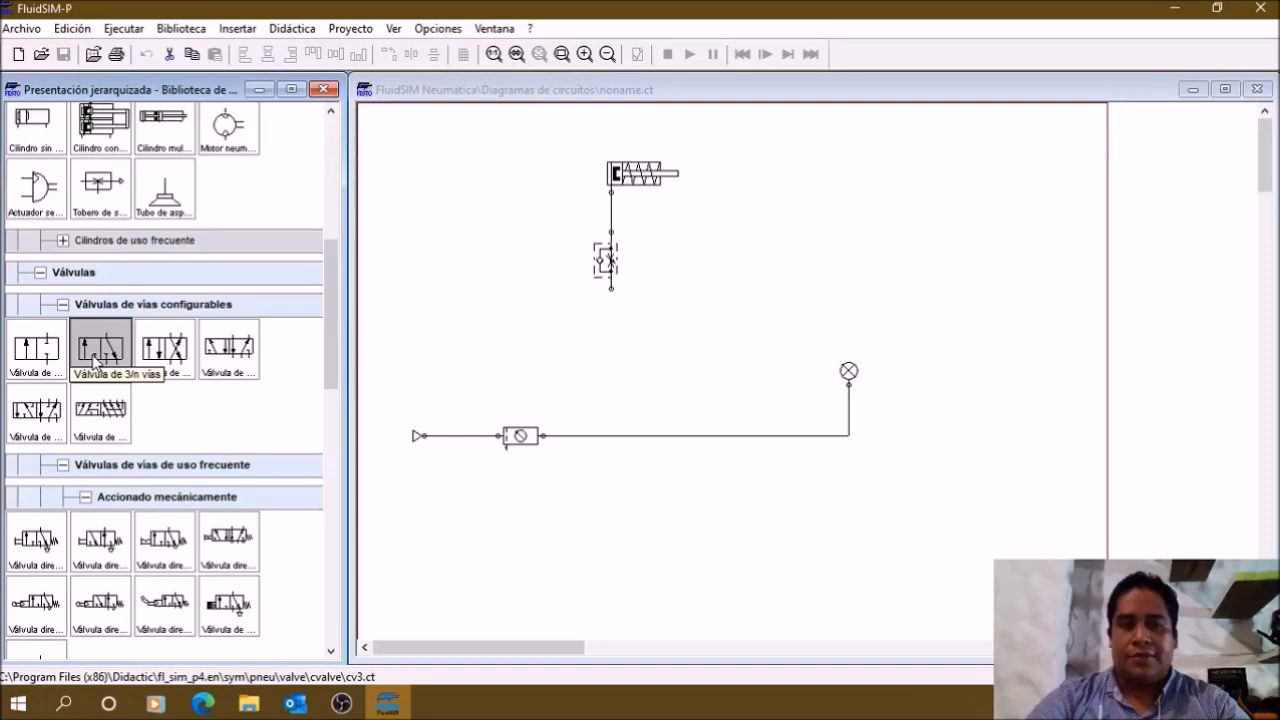
pyautogui.moveTo(97, 344); pyautogui.dragTo(607, 353)
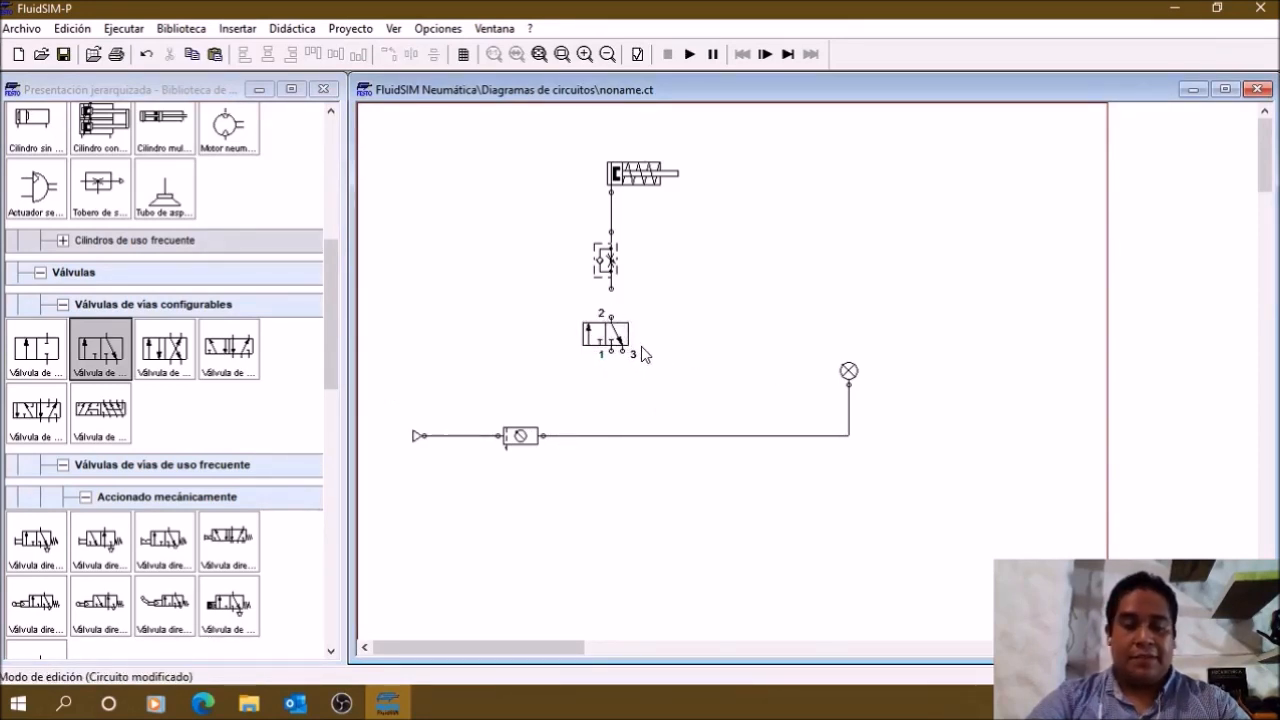
pyautogui.moveTo(607, 289); pyautogui.dragTo(611, 316)
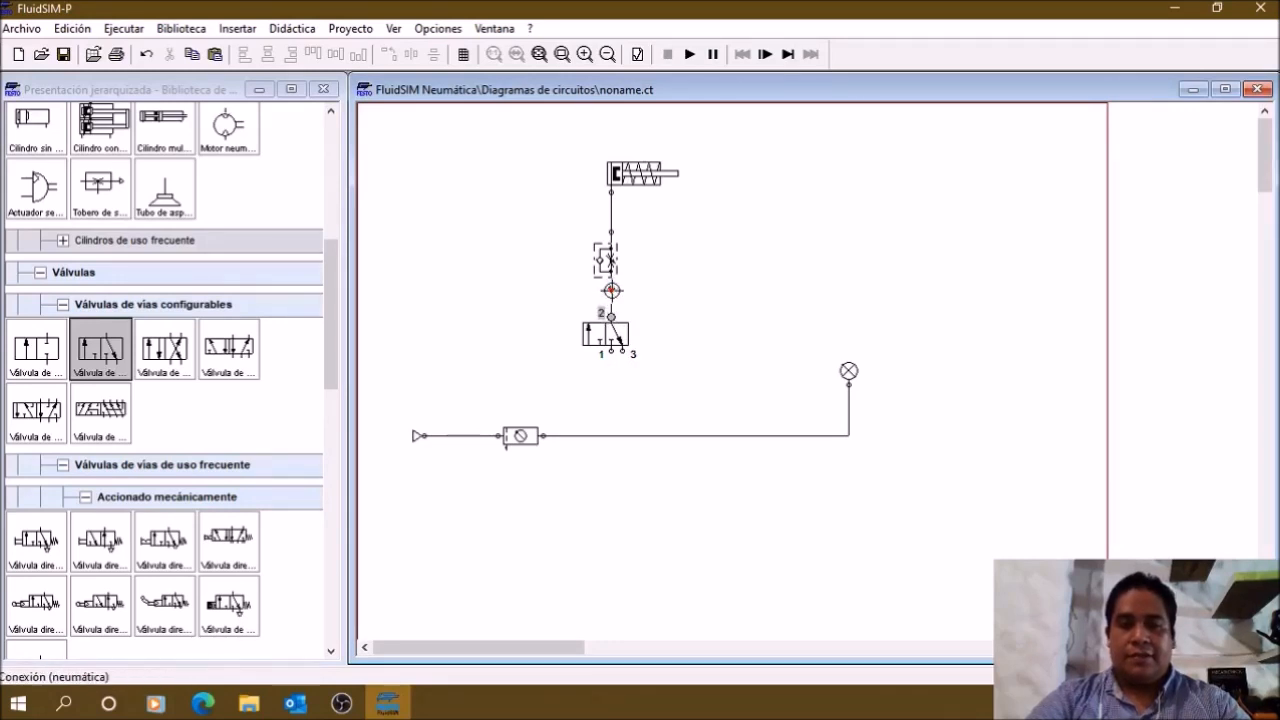
pyautogui.moveTo(627, 408); pyautogui.dragTo(610, 435)
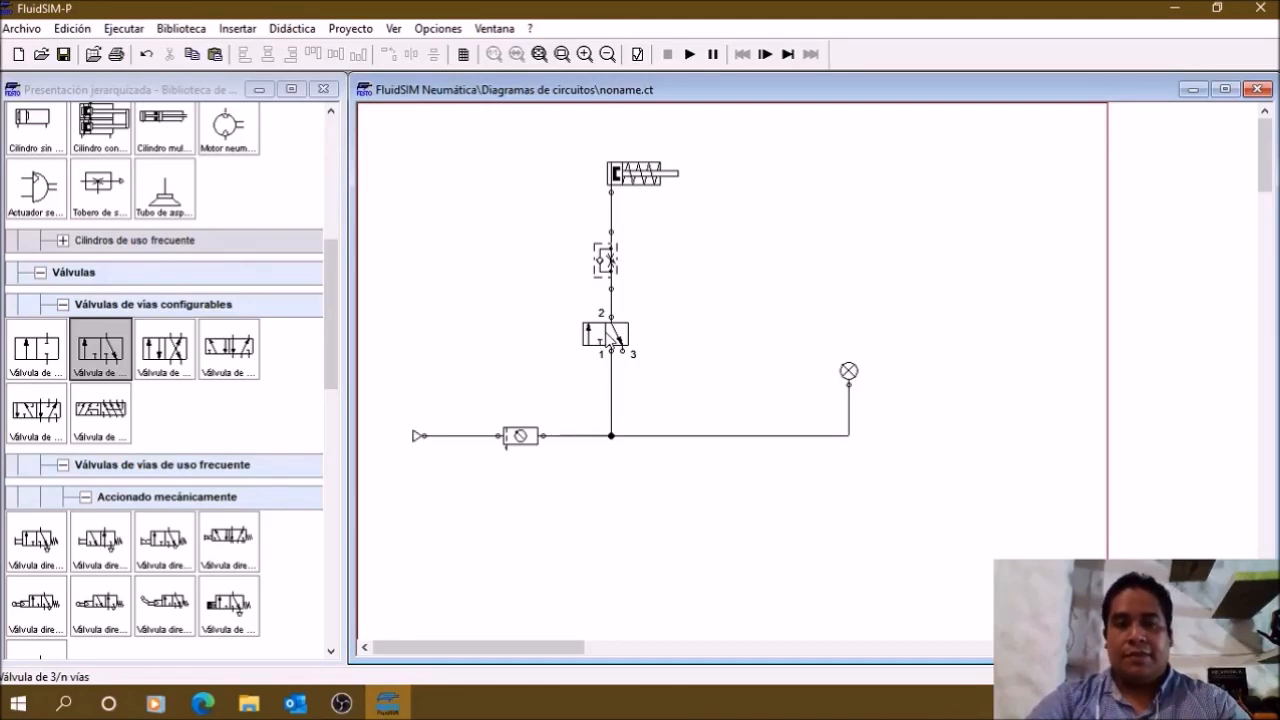
# Step: Configure the 3/n-way valve with a push-button muscular actuation on its left side and a spring return on its right side
pyautogui.doubleClick(609, 339)
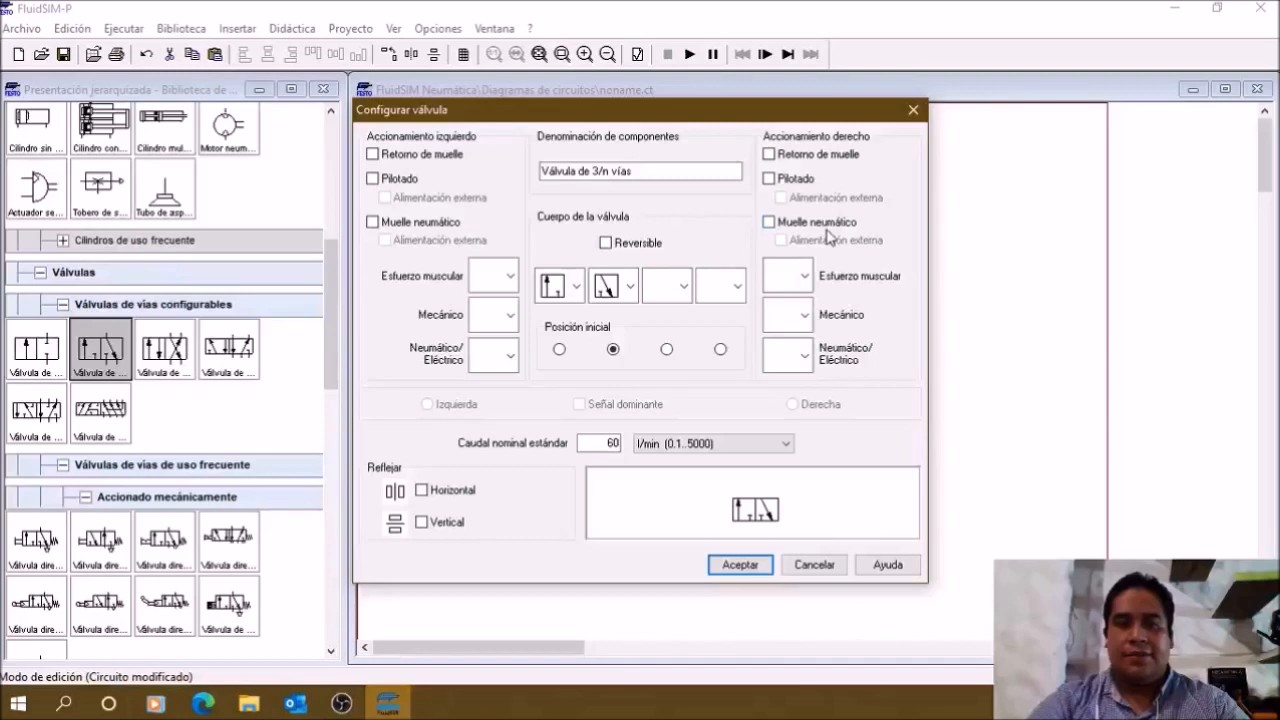
pyautogui.click(768, 155)
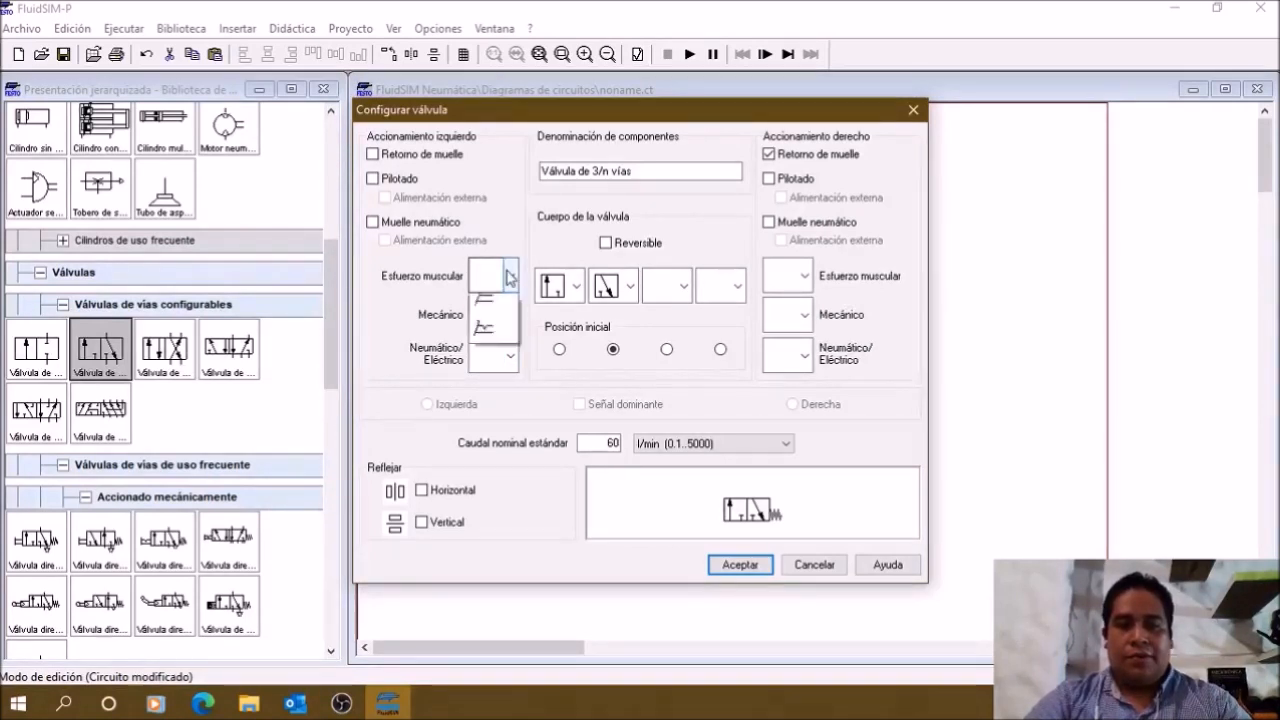
pyautogui.click(511, 277)
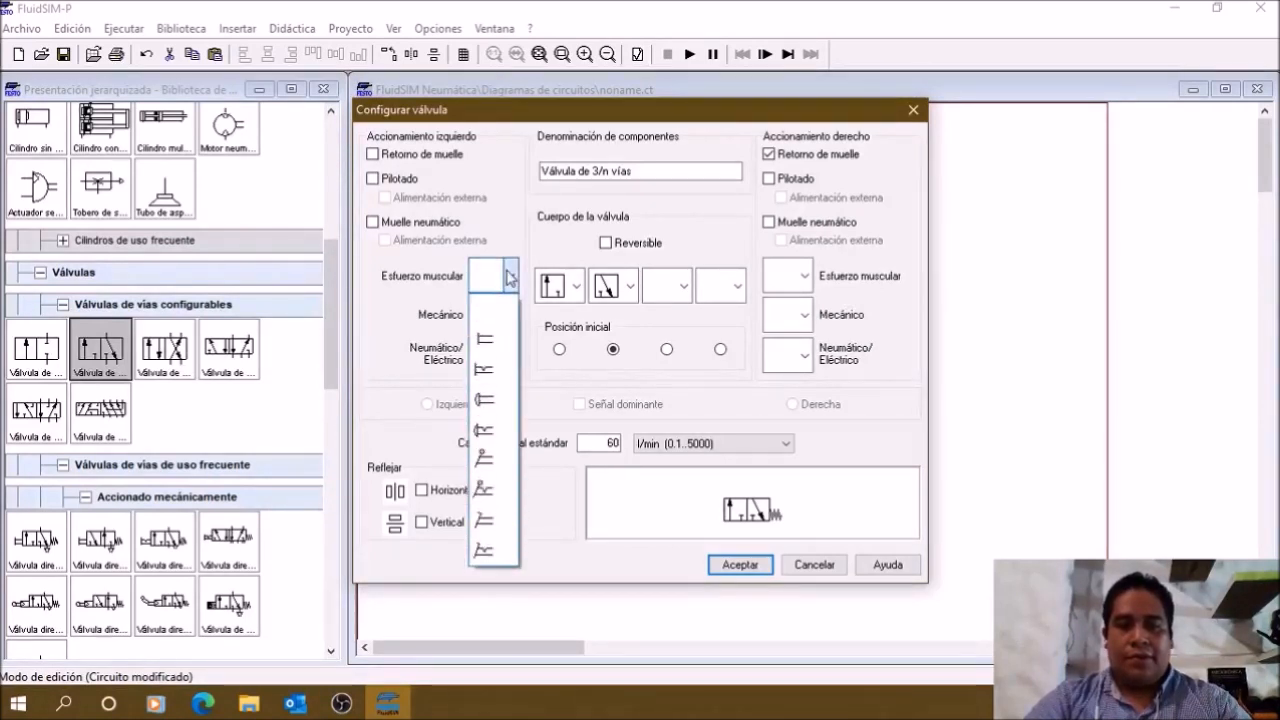
pyautogui.click(488, 402)
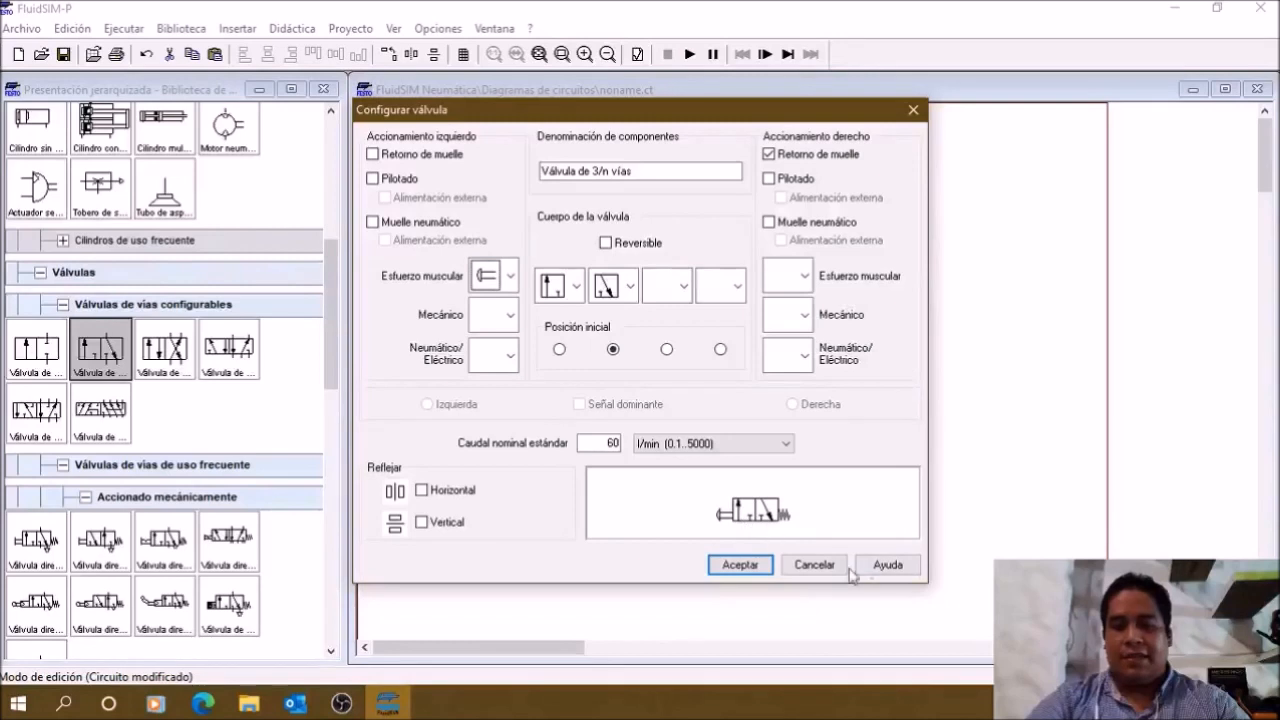
pyautogui.click(740, 564)
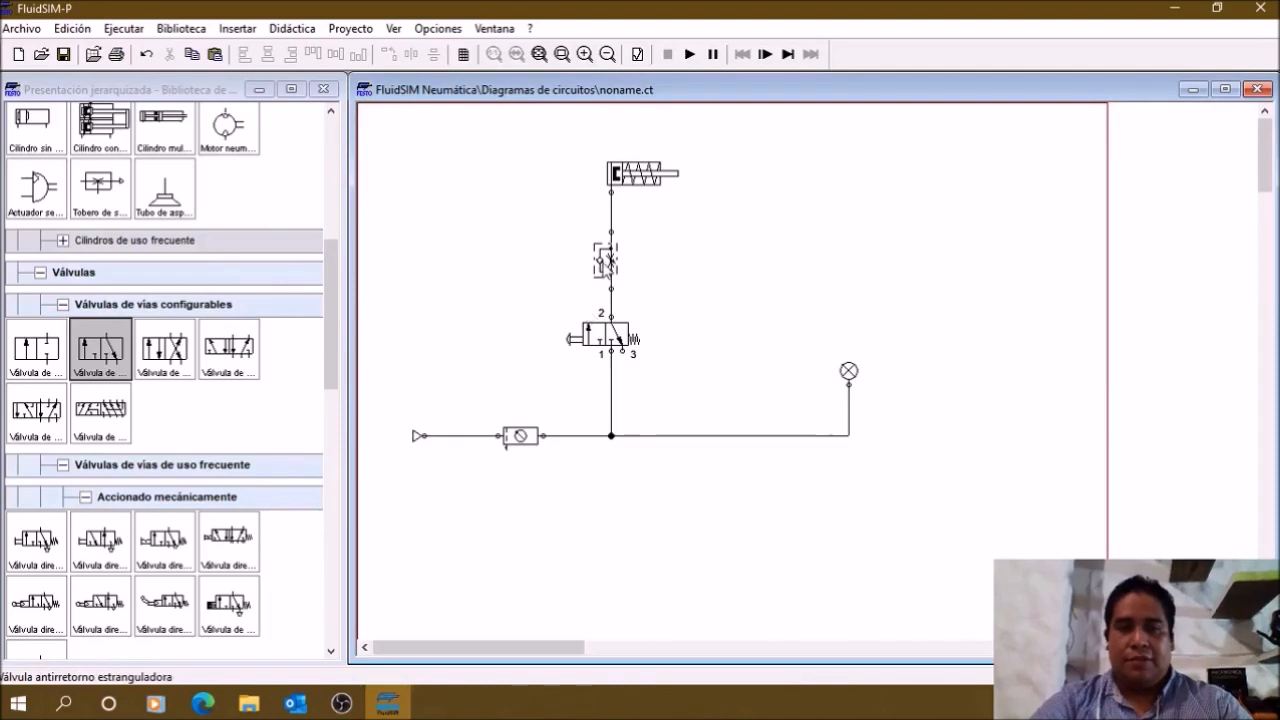
# Step: Check the opening degree and nominal flow settings of the flow control valve
pyautogui.doubleClick(605, 262)
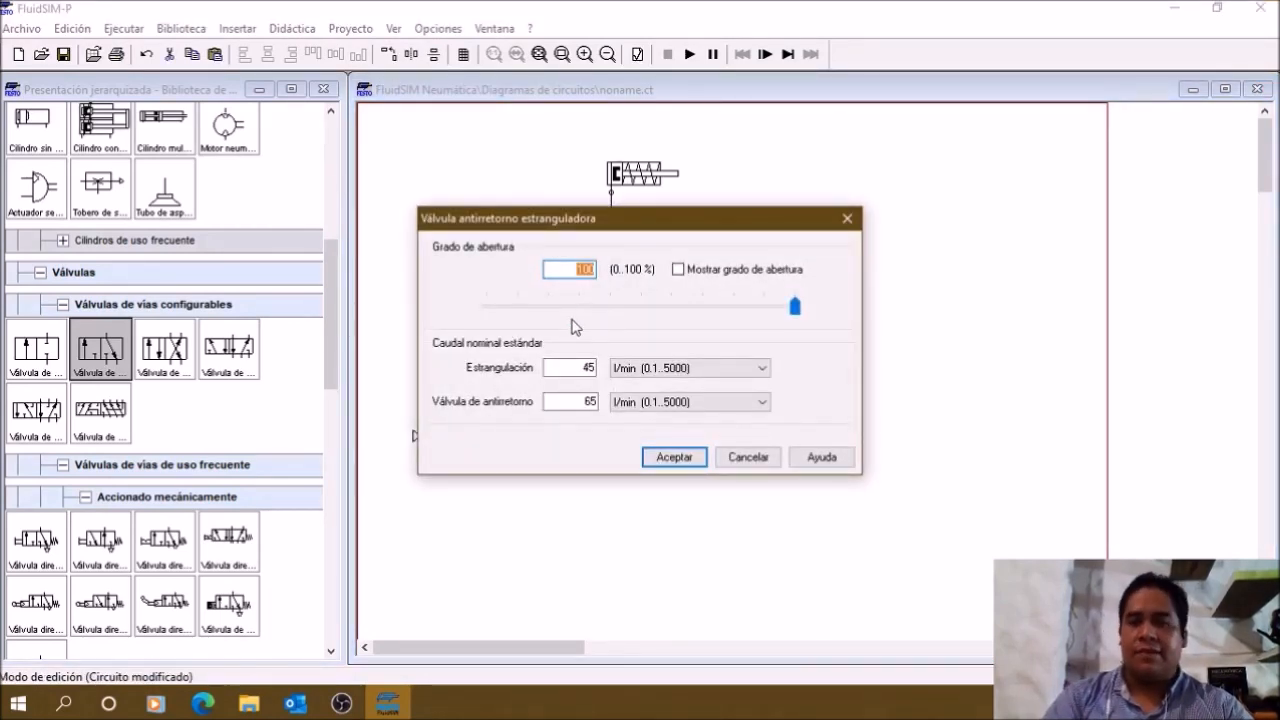
pyautogui.click(658, 459)
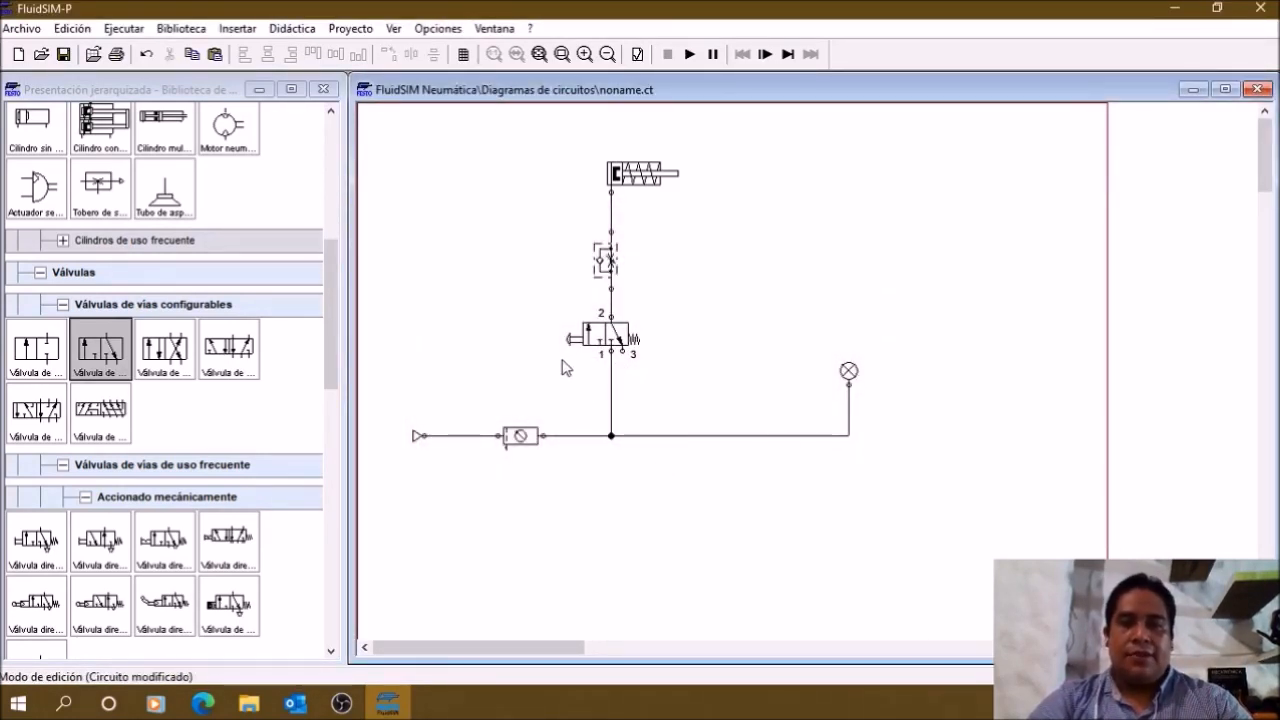
# Step: Try to start the circuit simulation and decline to run it despite the warnings
pyautogui.click(689, 56)
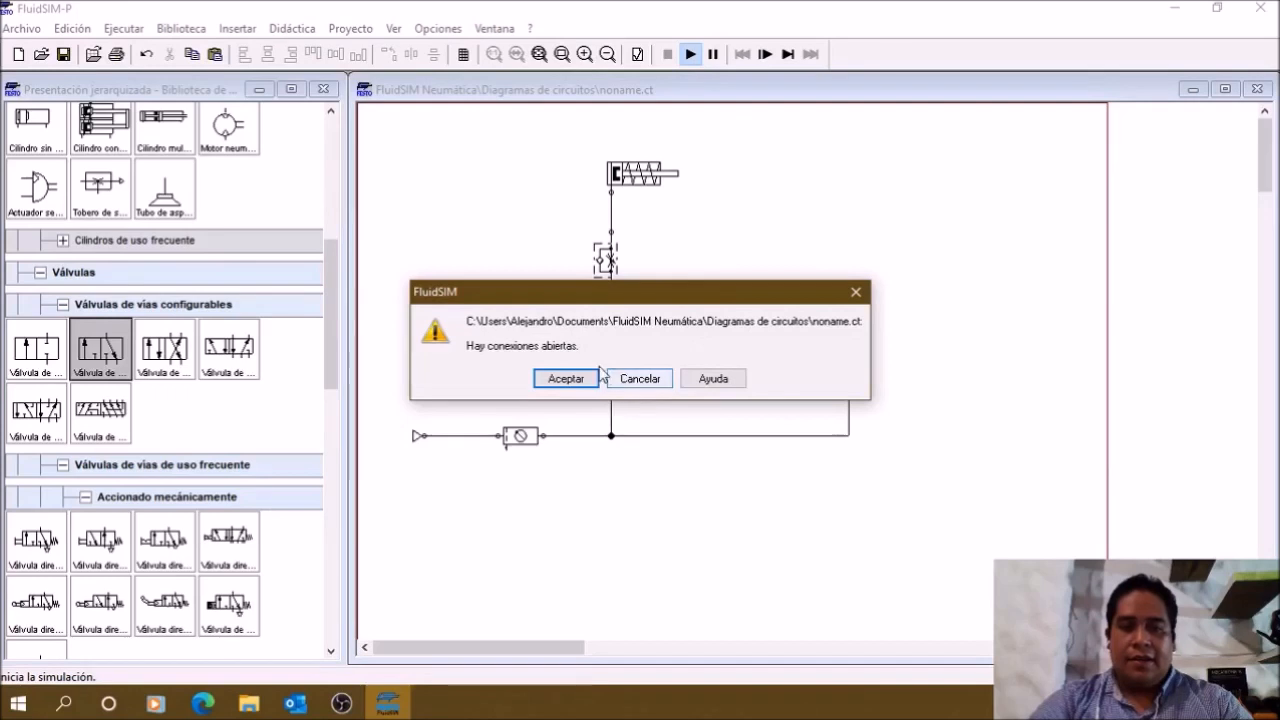
pyautogui.click(577, 381)
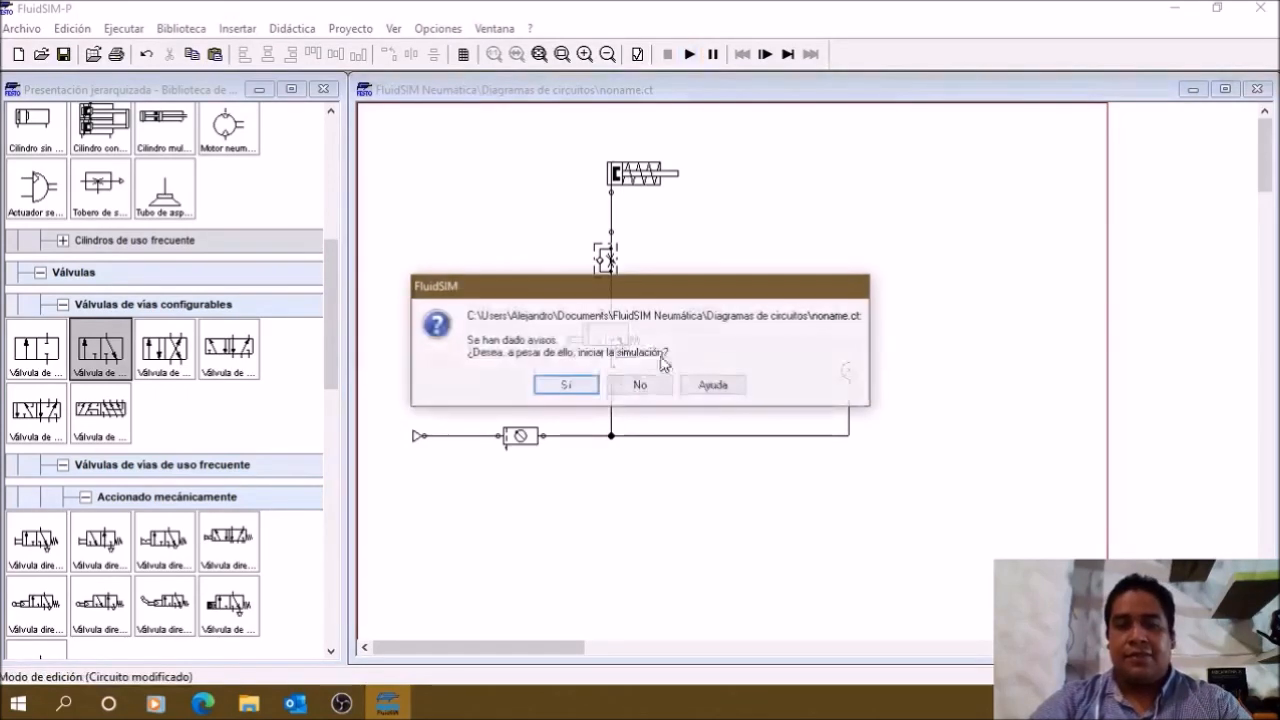
pyautogui.click(640, 386)
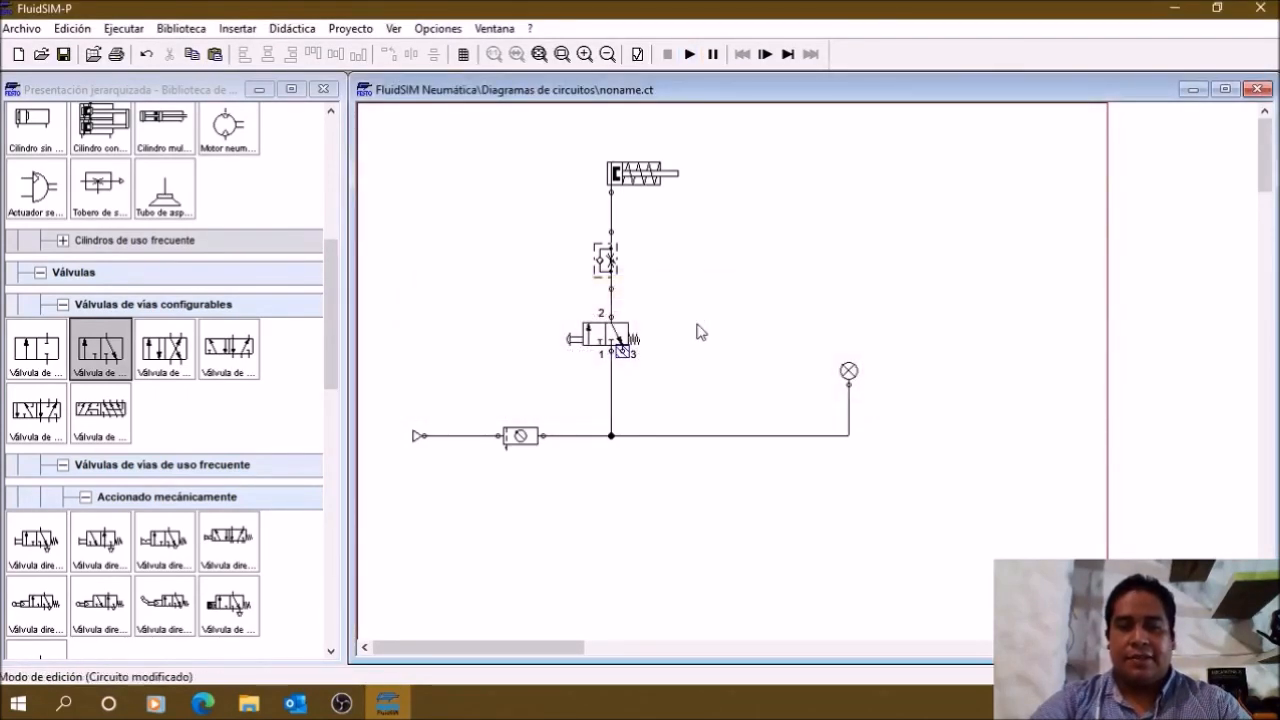
# Step: Close connection 3 of the 3/n-way valve with the exhaust symbol that has a short stem above the triangle
pyautogui.click(622, 352)
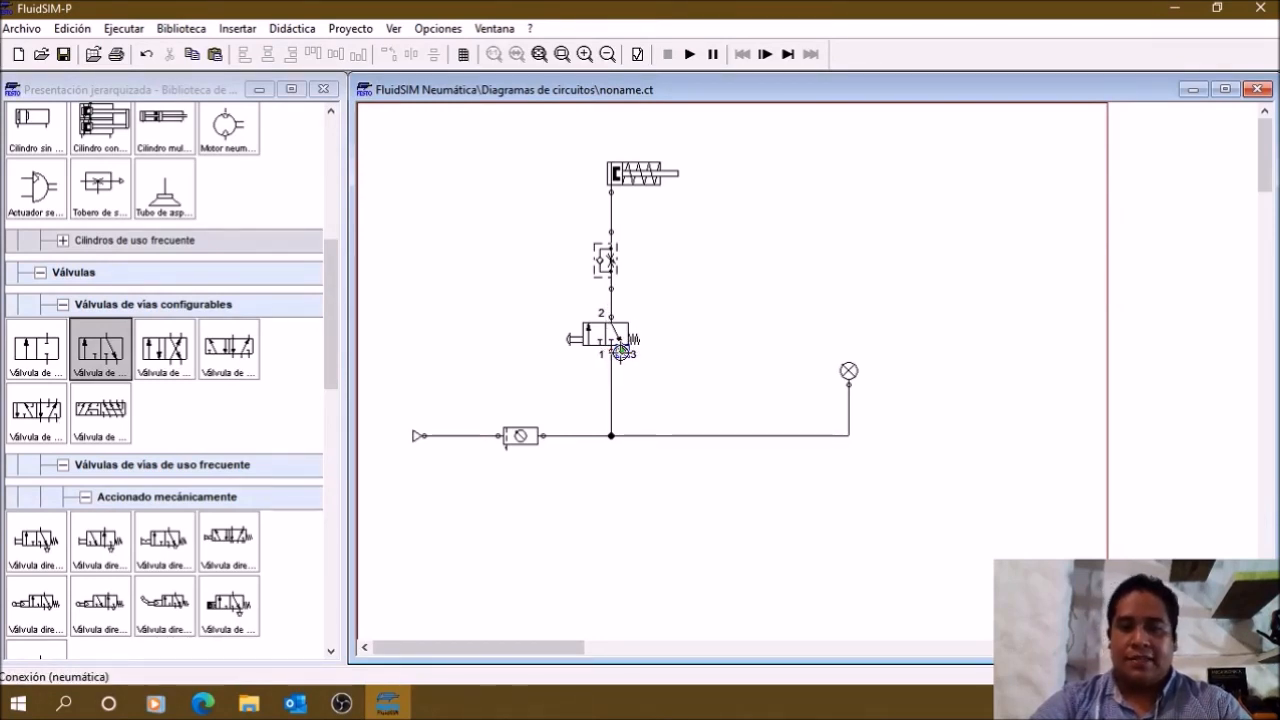
pyautogui.doubleClick(622, 350)
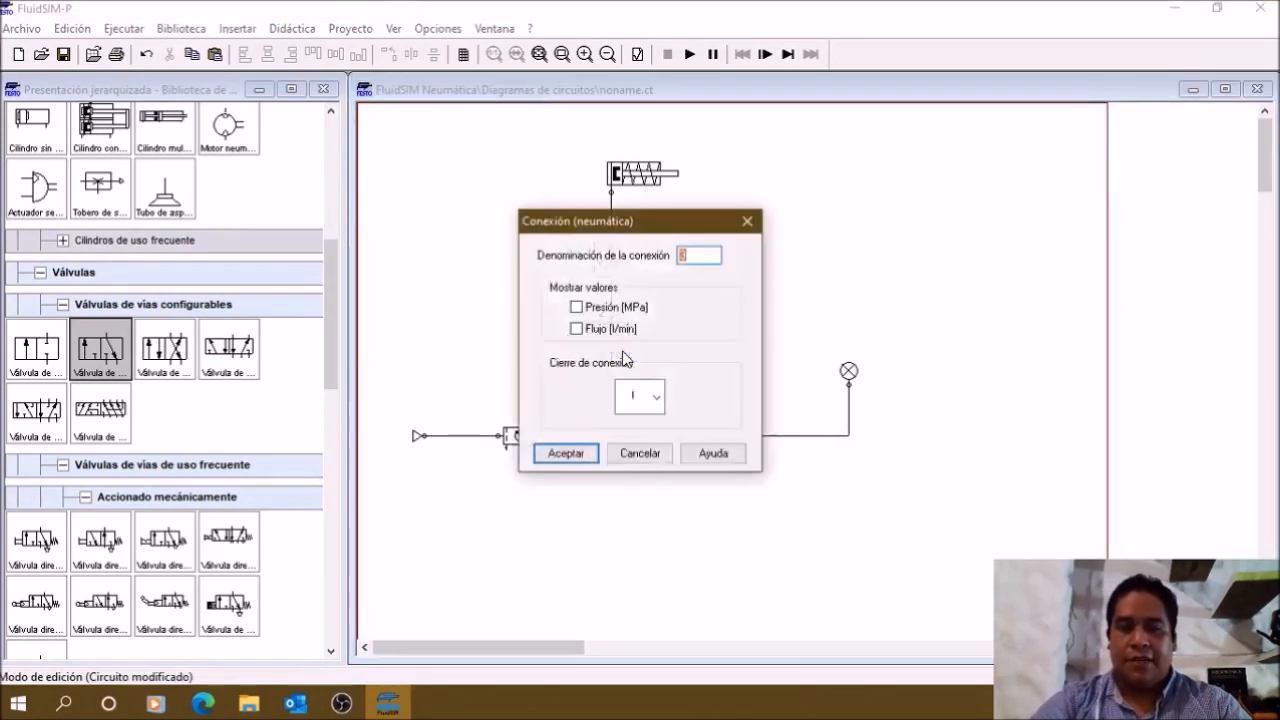
pyautogui.click(657, 397)
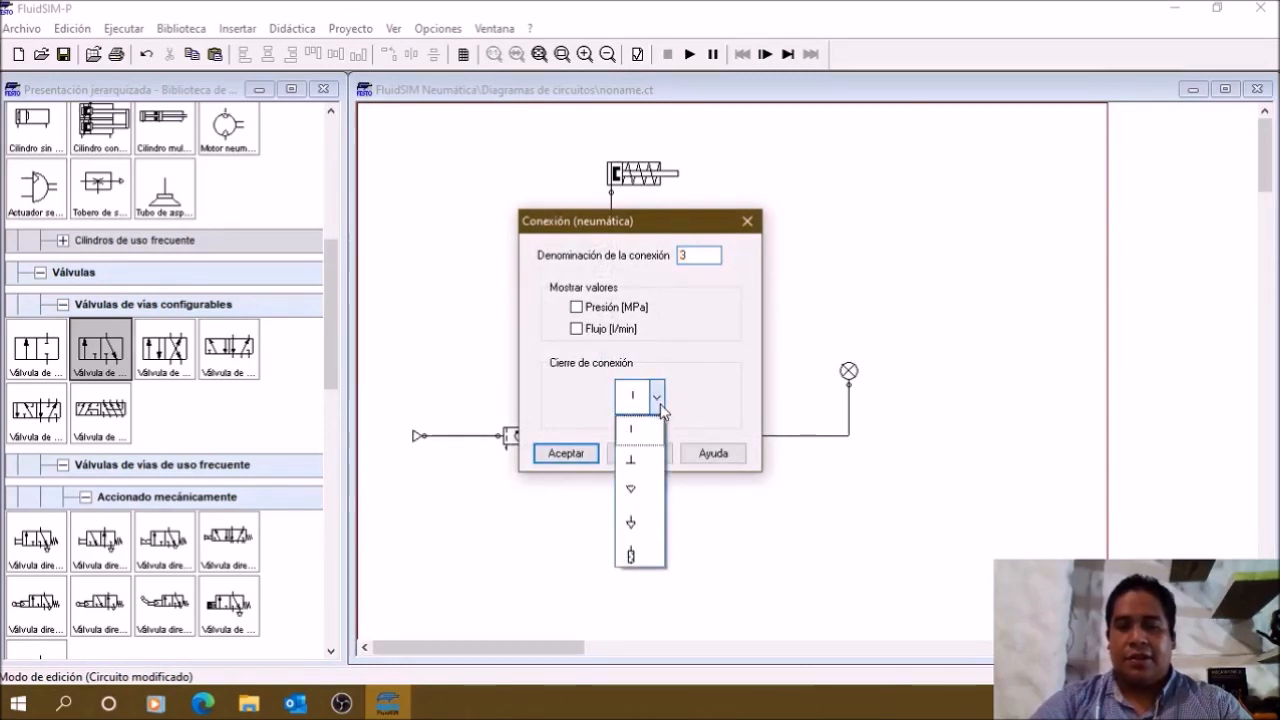
pyautogui.click(632, 524)
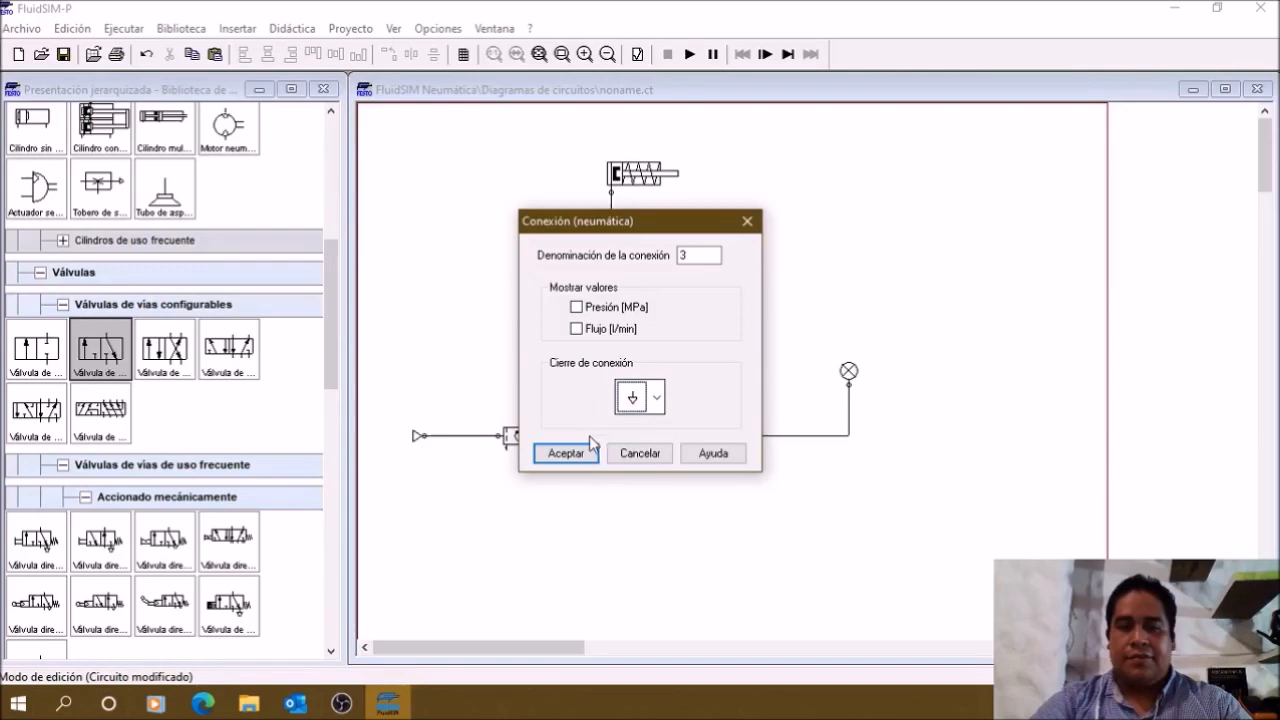
pyautogui.click(567, 454)
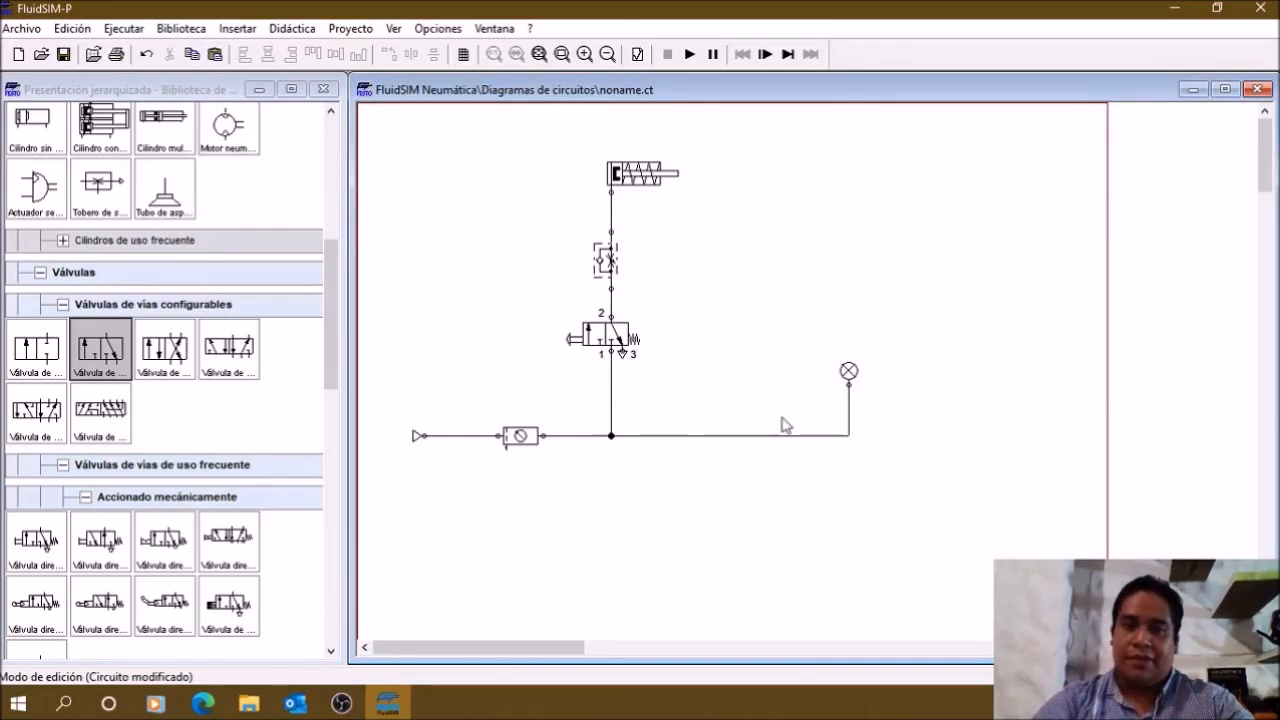
# Step: Start the simulation and operate the 3/n-way valve's push button twice to extend and retract the cylinder
pyautogui.click(689, 54)
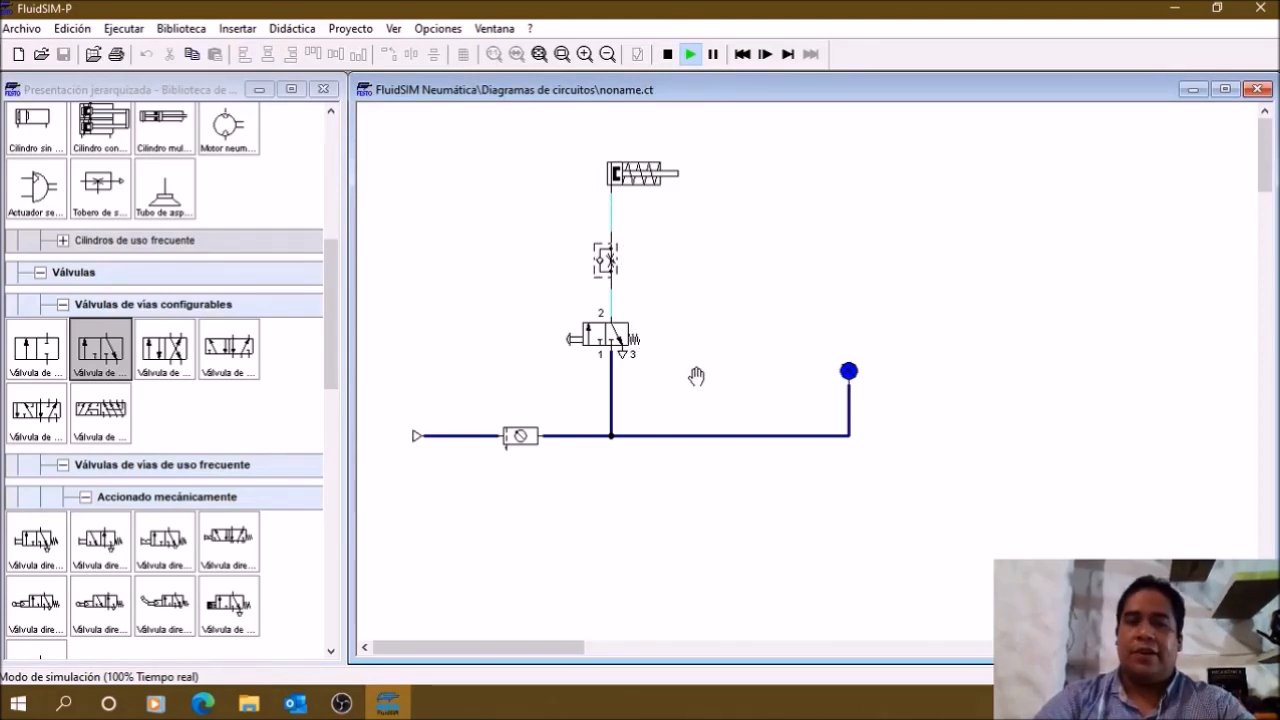
pyautogui.click(571, 334)
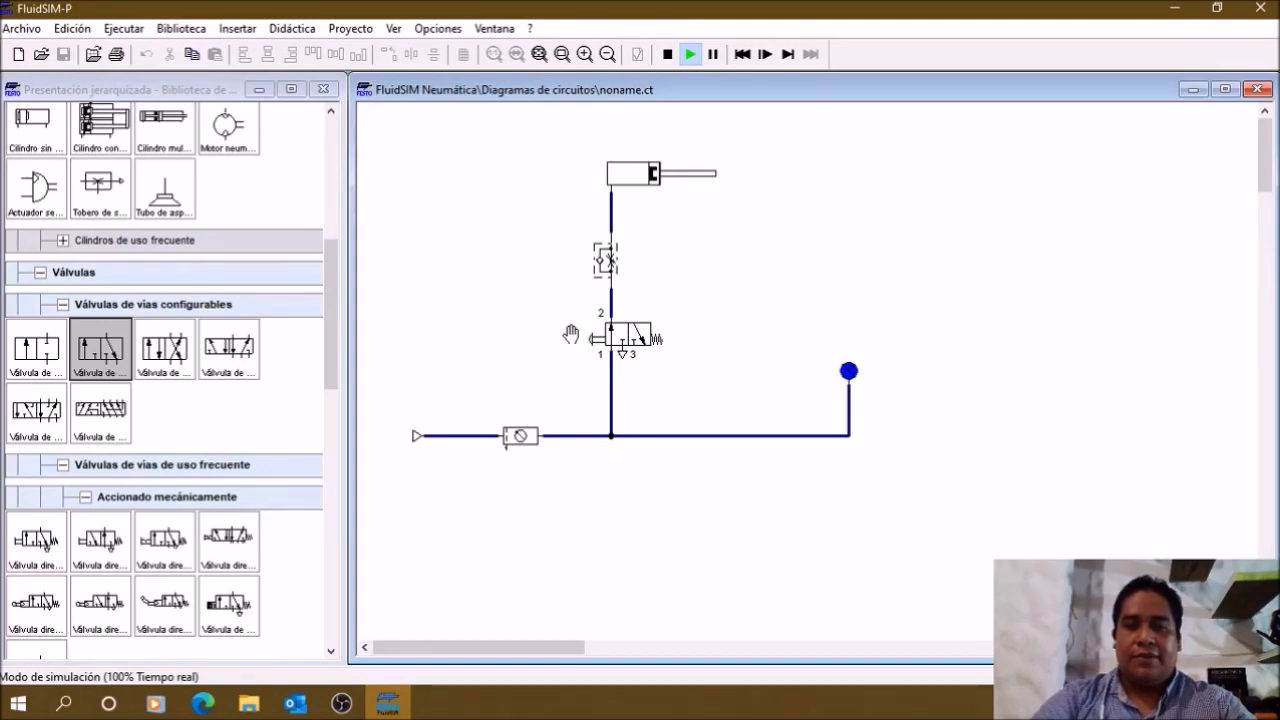
pyautogui.click(570, 334)
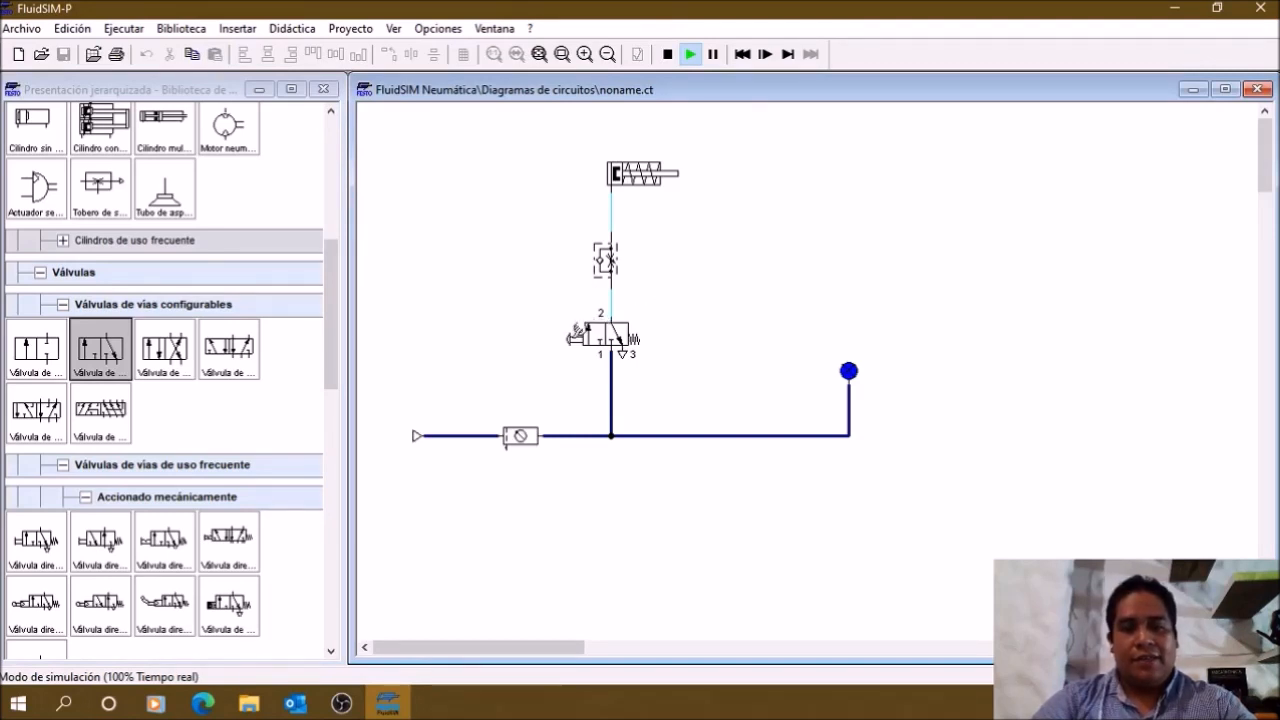
pyautogui.click(576, 331)
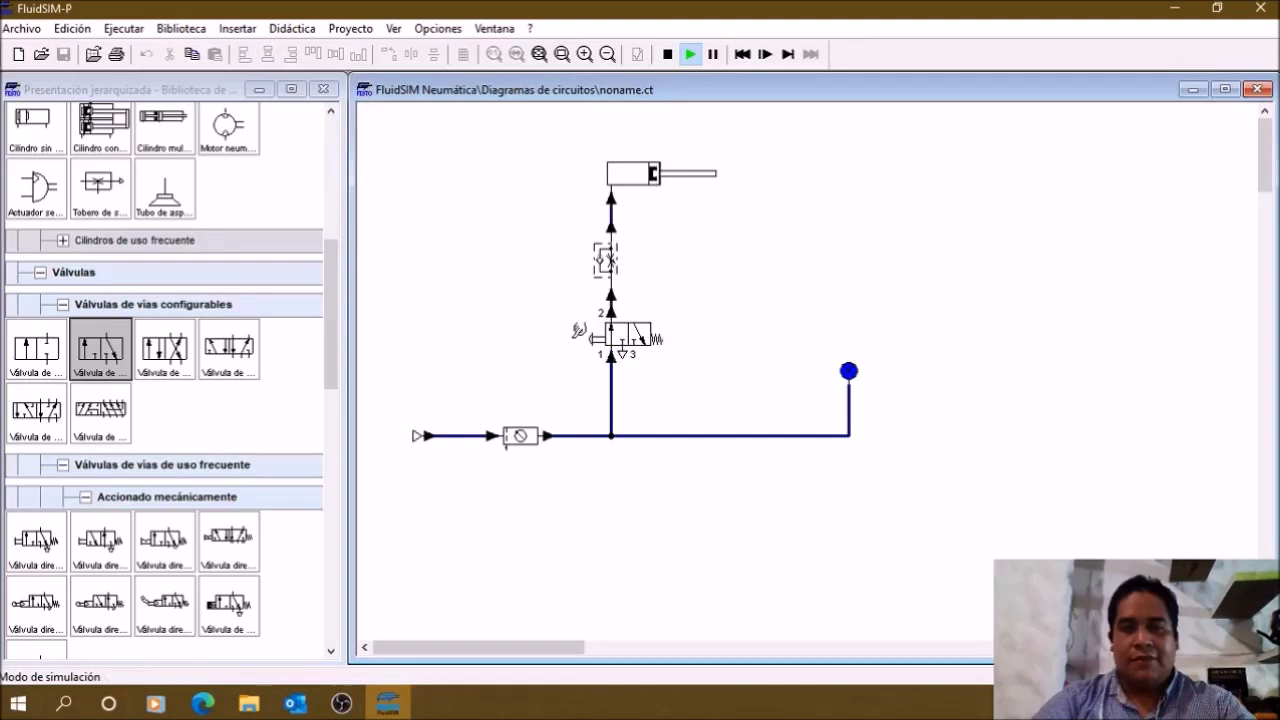
pyautogui.click(578, 331)
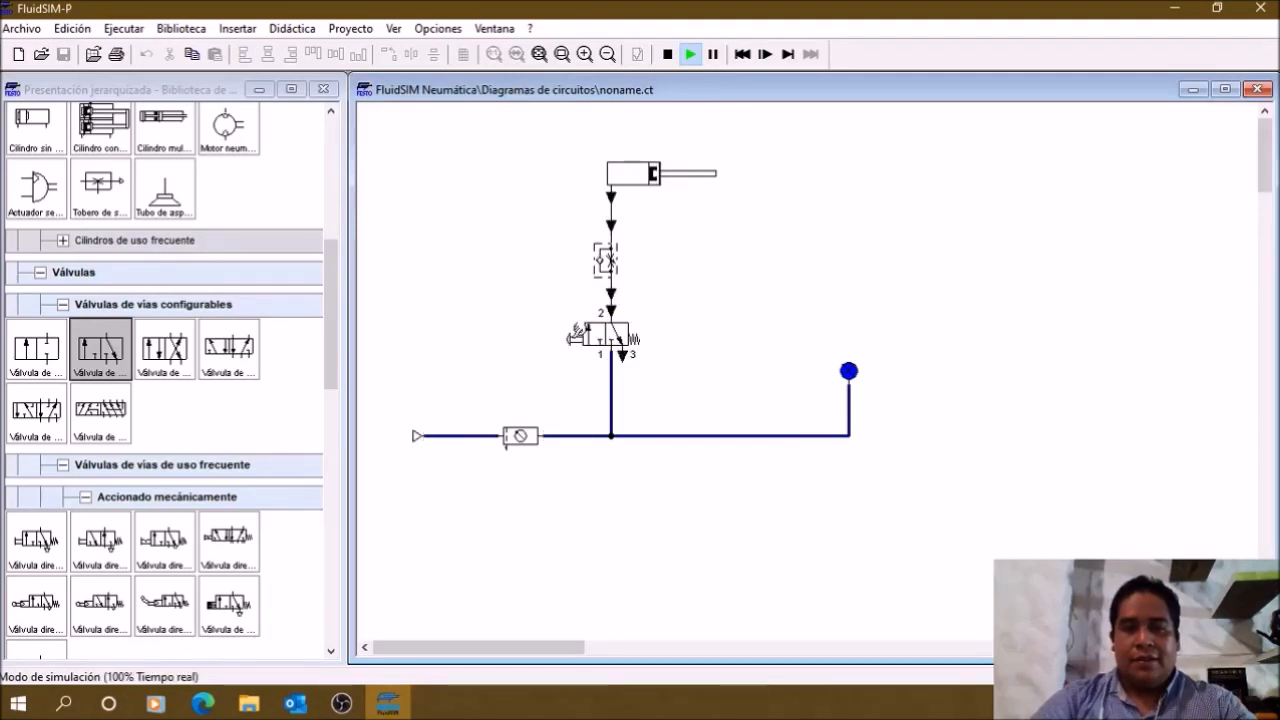
# Step: Set the flow control valve's opening degree to 50 % and actuate the 3/n-way valve to test the cylinder
pyautogui.doubleClick(619, 270)
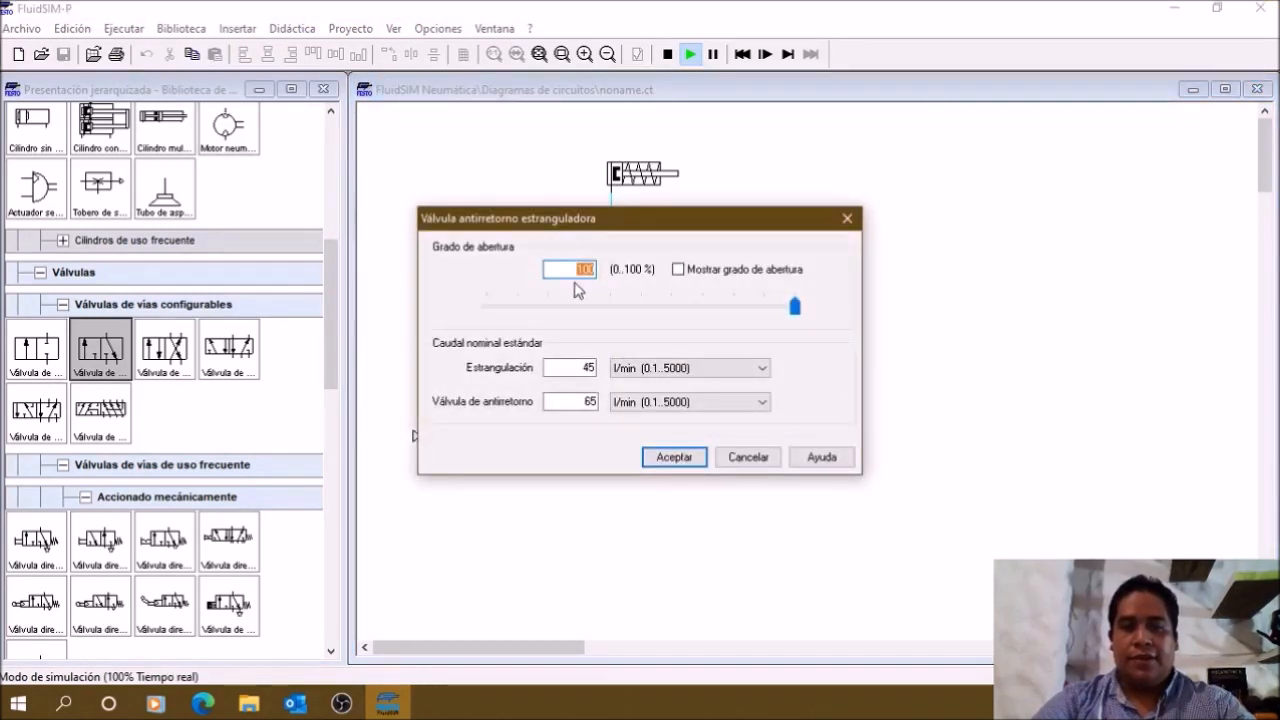
pyautogui.write('50')
pyautogui.press('Return')
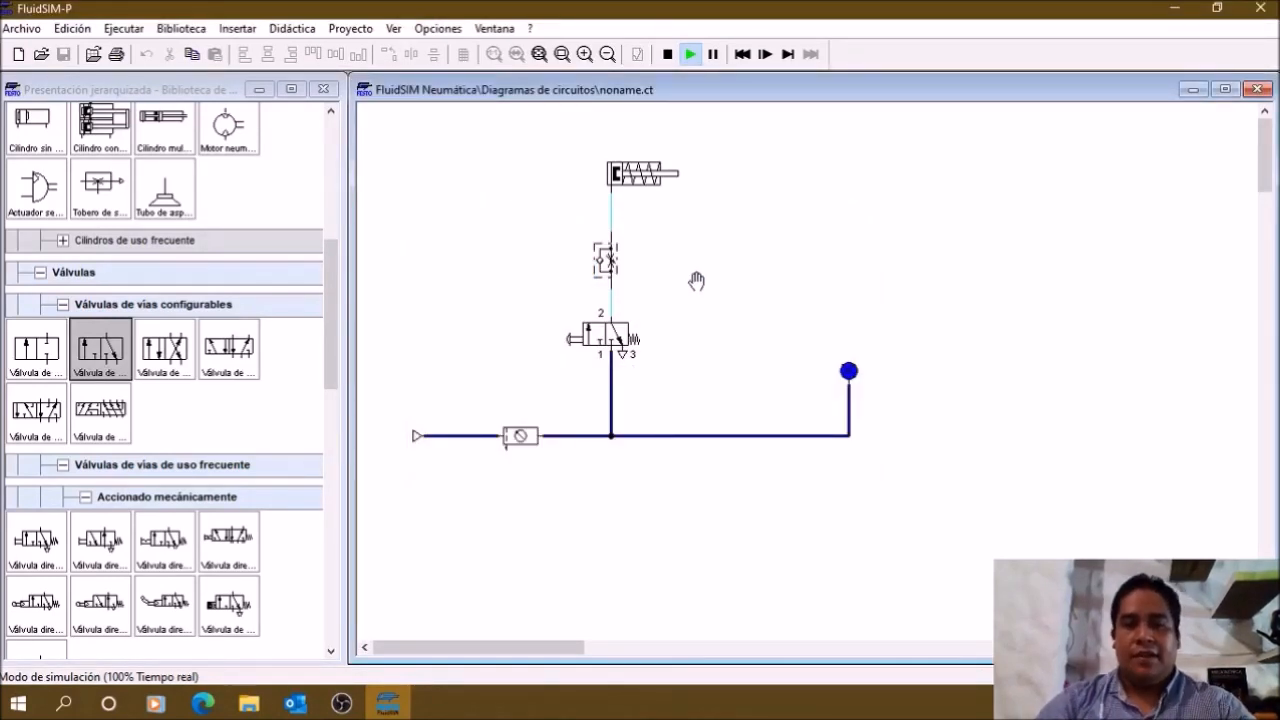
pyautogui.click(574, 338)
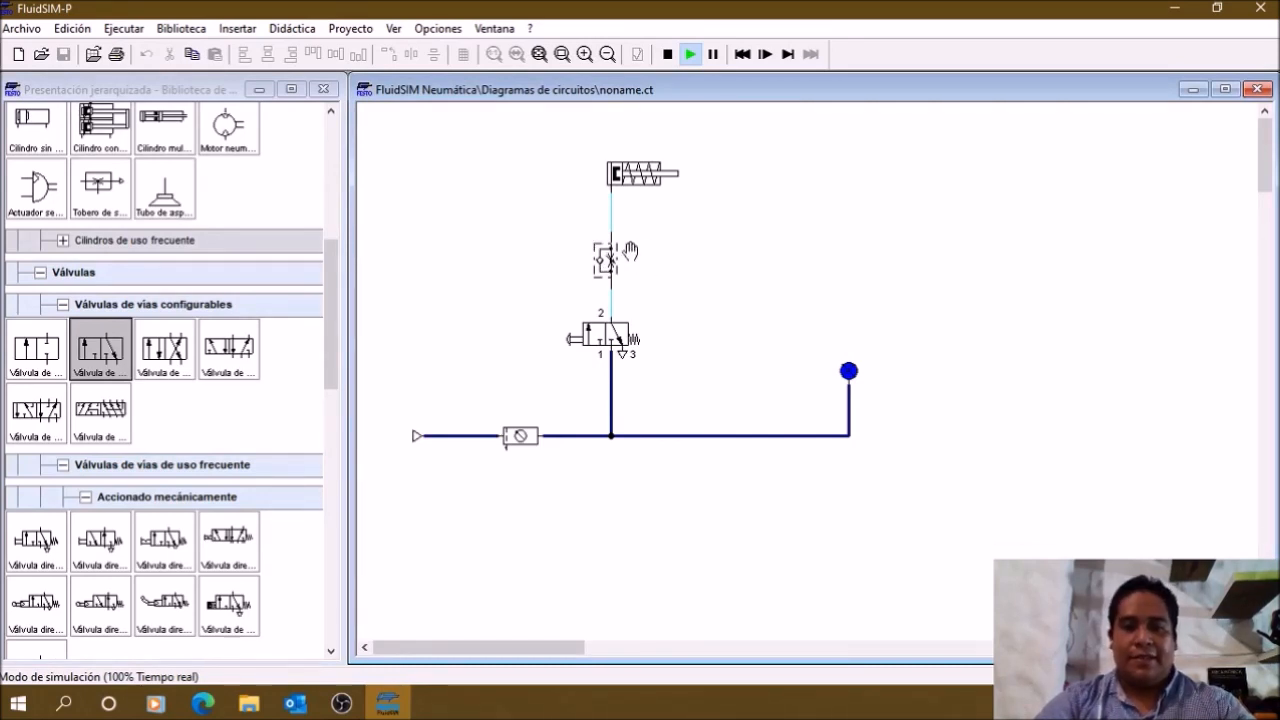
# Step: Set the flow control valve's opening degree to 10 % and operate the push button twice to test the cylinder's motion
pyautogui.doubleClick(605, 260)
pyautogui.write('10')
pyautogui.press('Return')
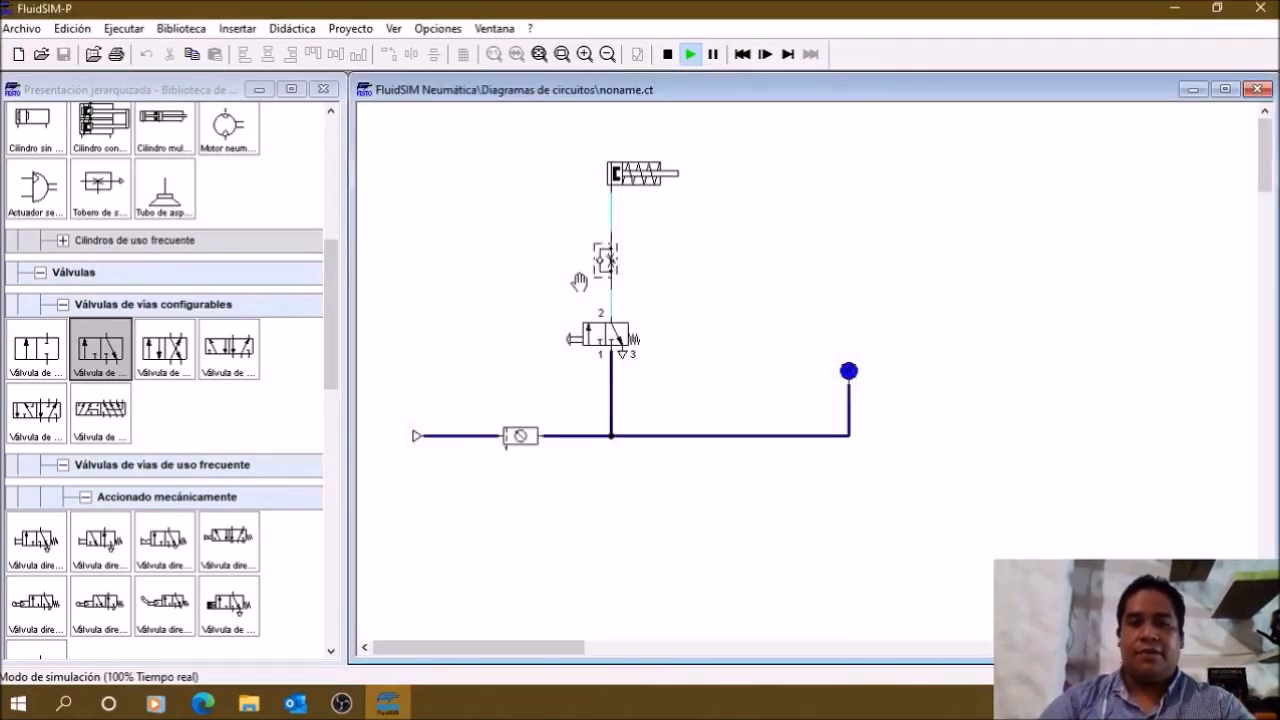
pyautogui.click(579, 337)
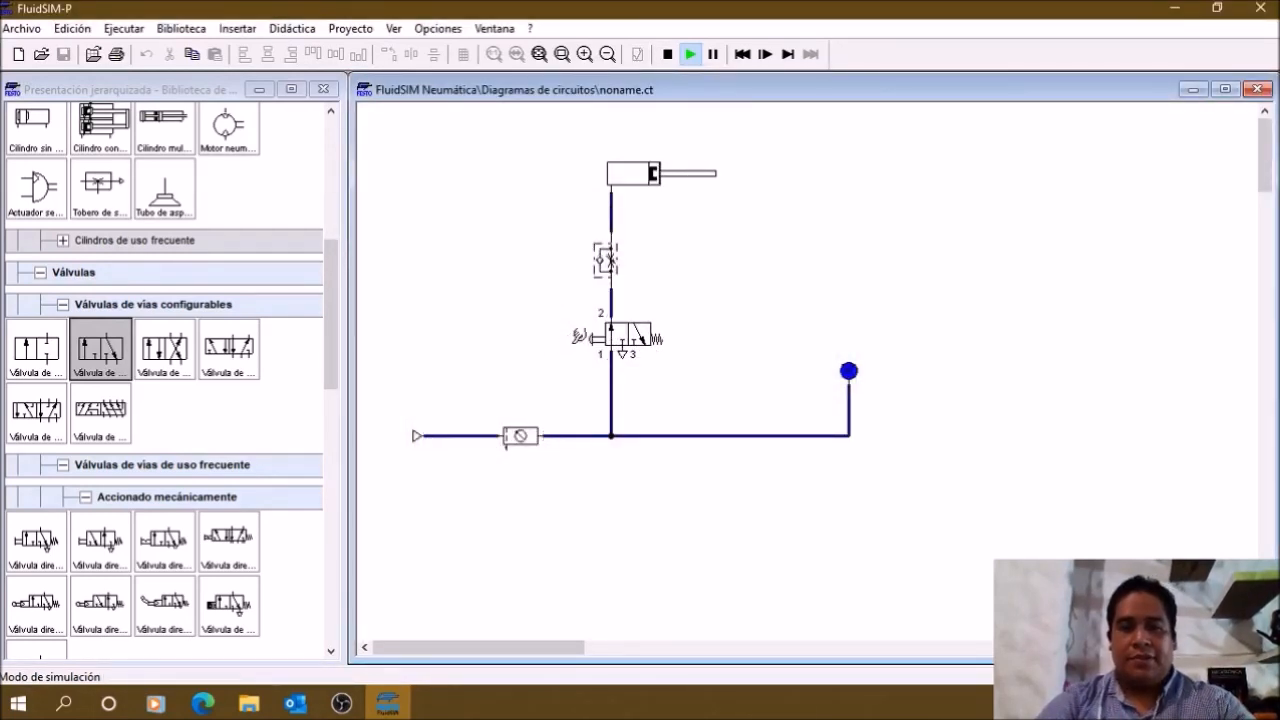
pyautogui.click(592, 337)
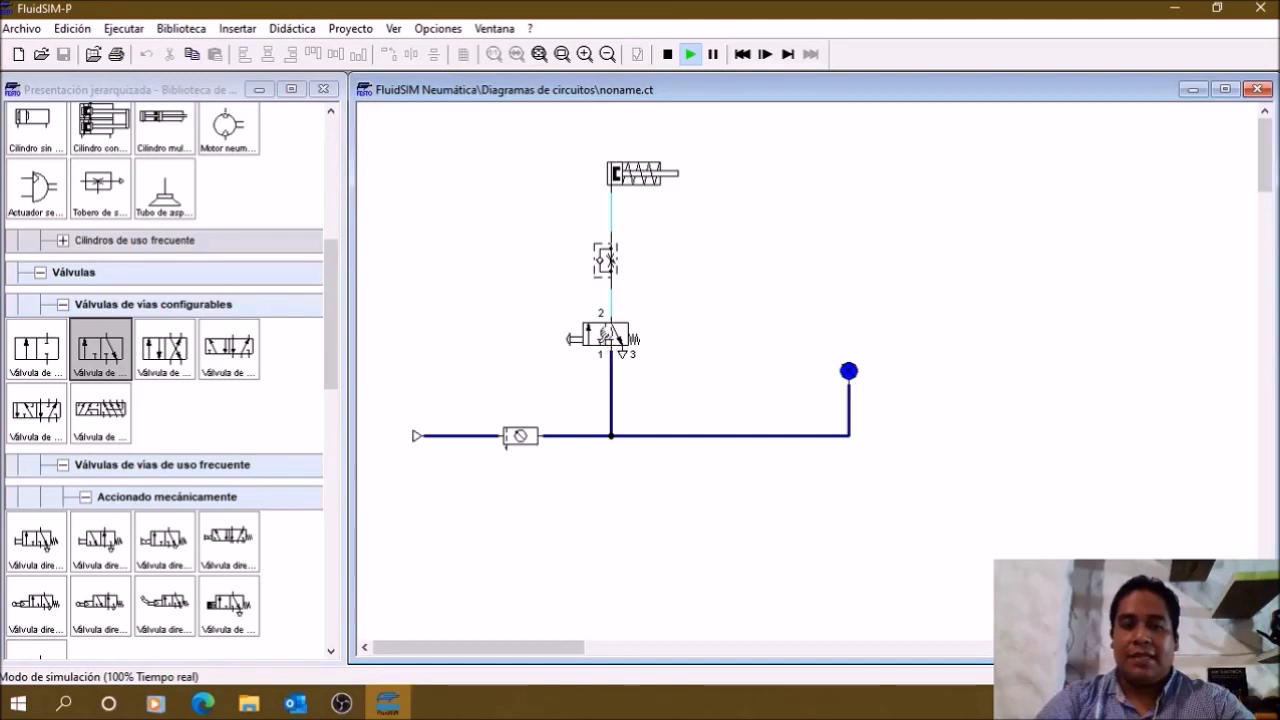
pyautogui.click(583, 340)
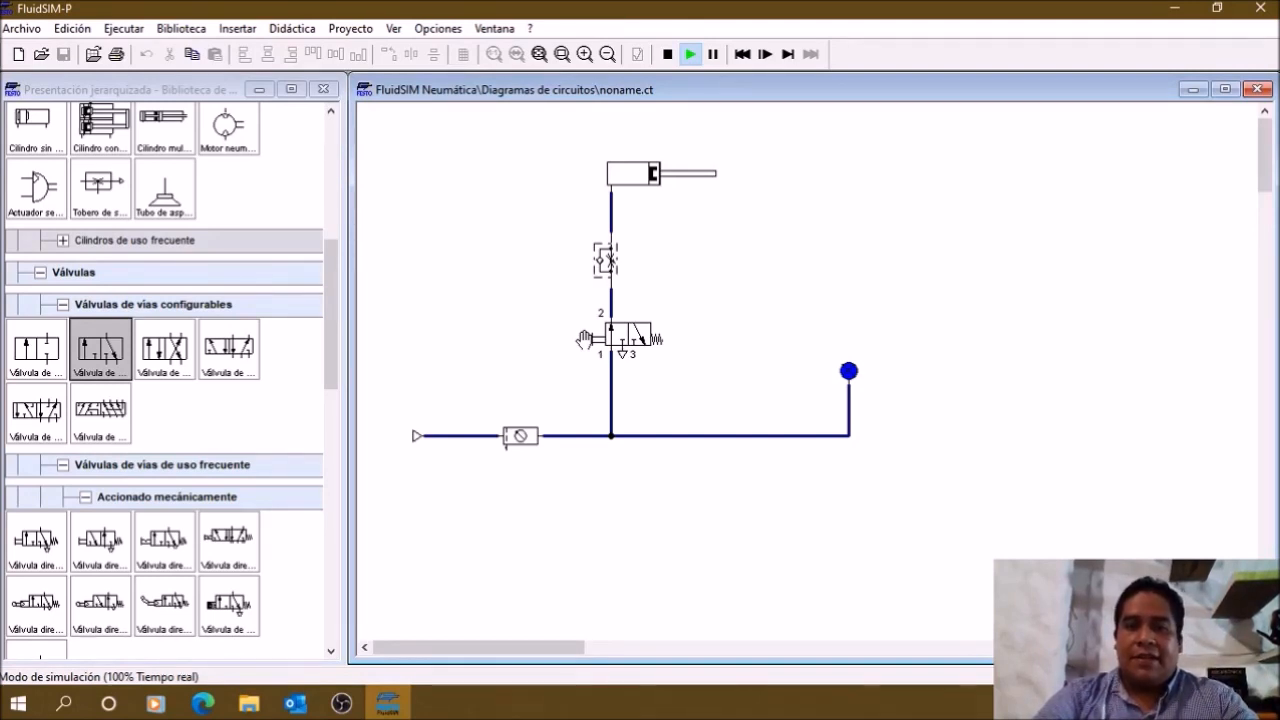
pyautogui.click(584, 340)
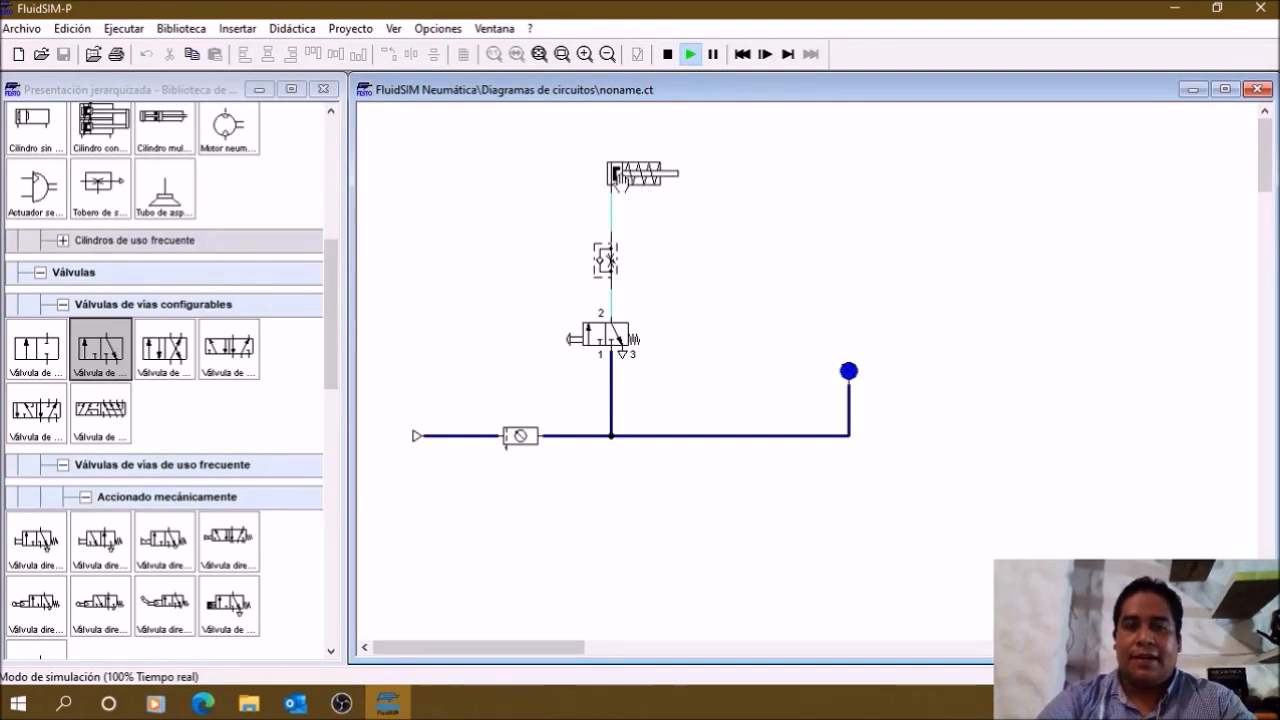
pyautogui.press('ctrl')
pyautogui.press('ctrl')
pyautogui.press('ctrl')
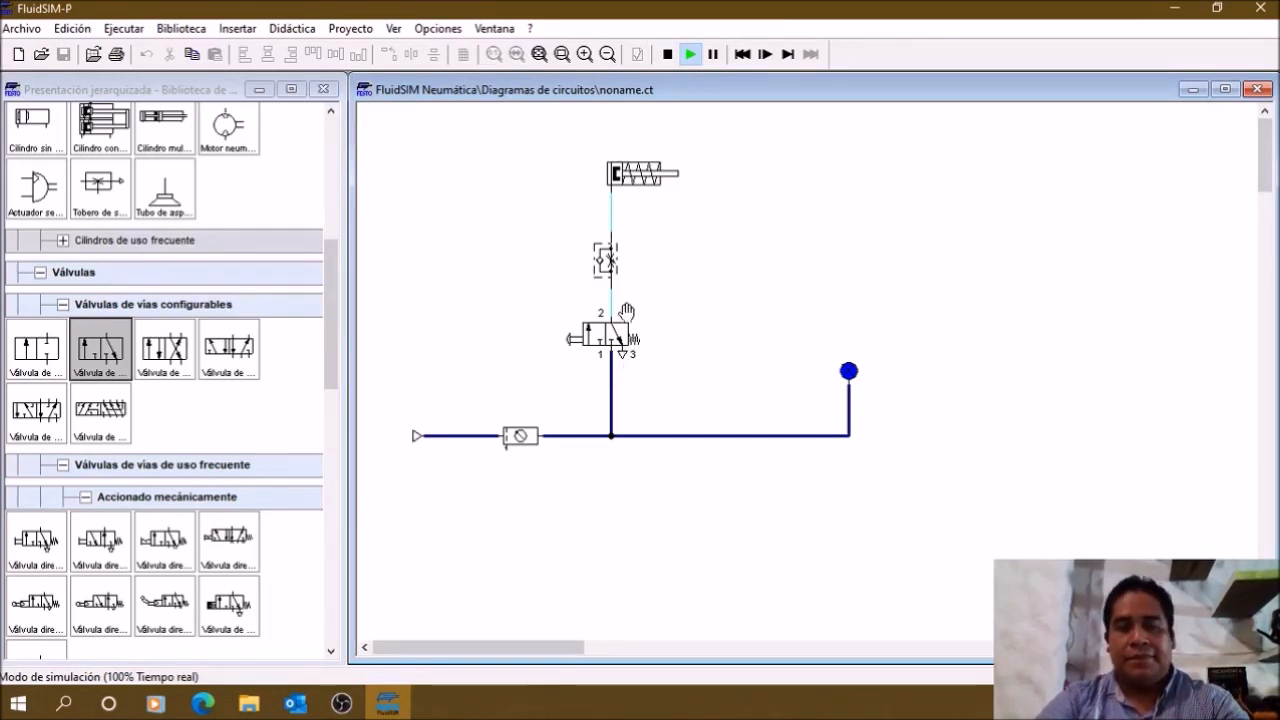
# Step: Extend and retract the cylinder once more with the 3/n-way valve and stop the simulation
pyautogui.click(573, 332)
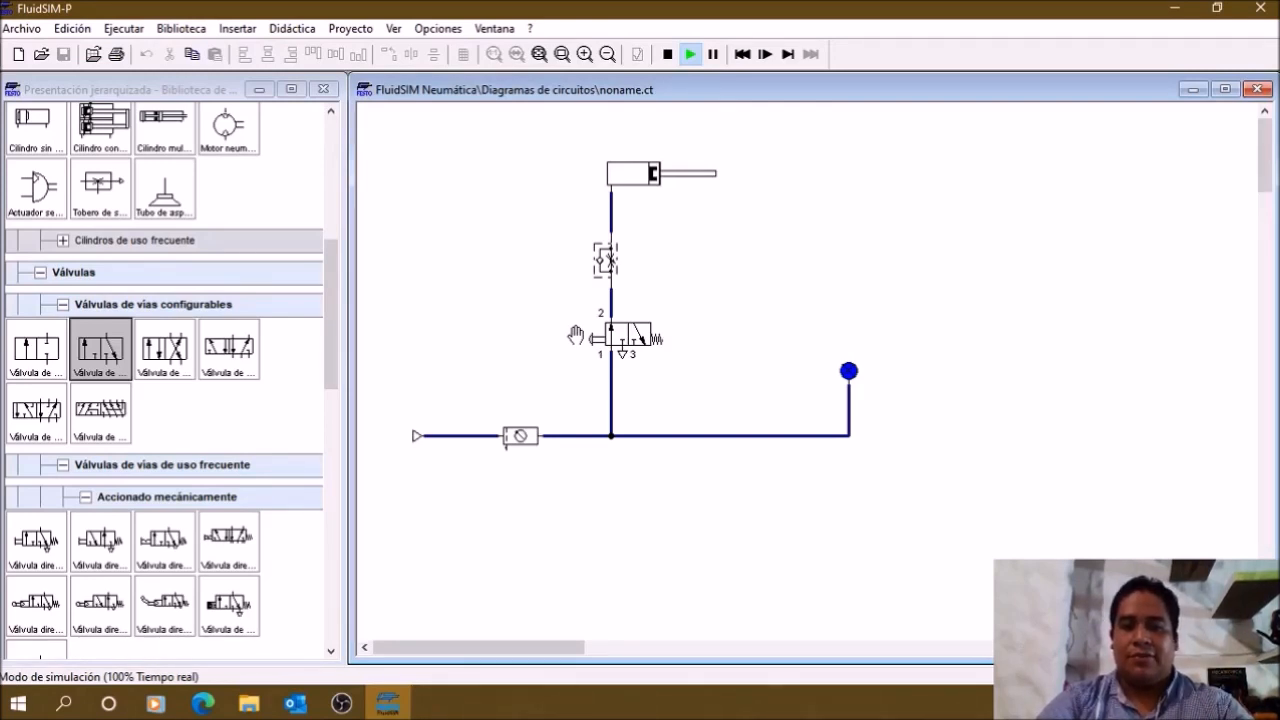
pyautogui.click(576, 335)
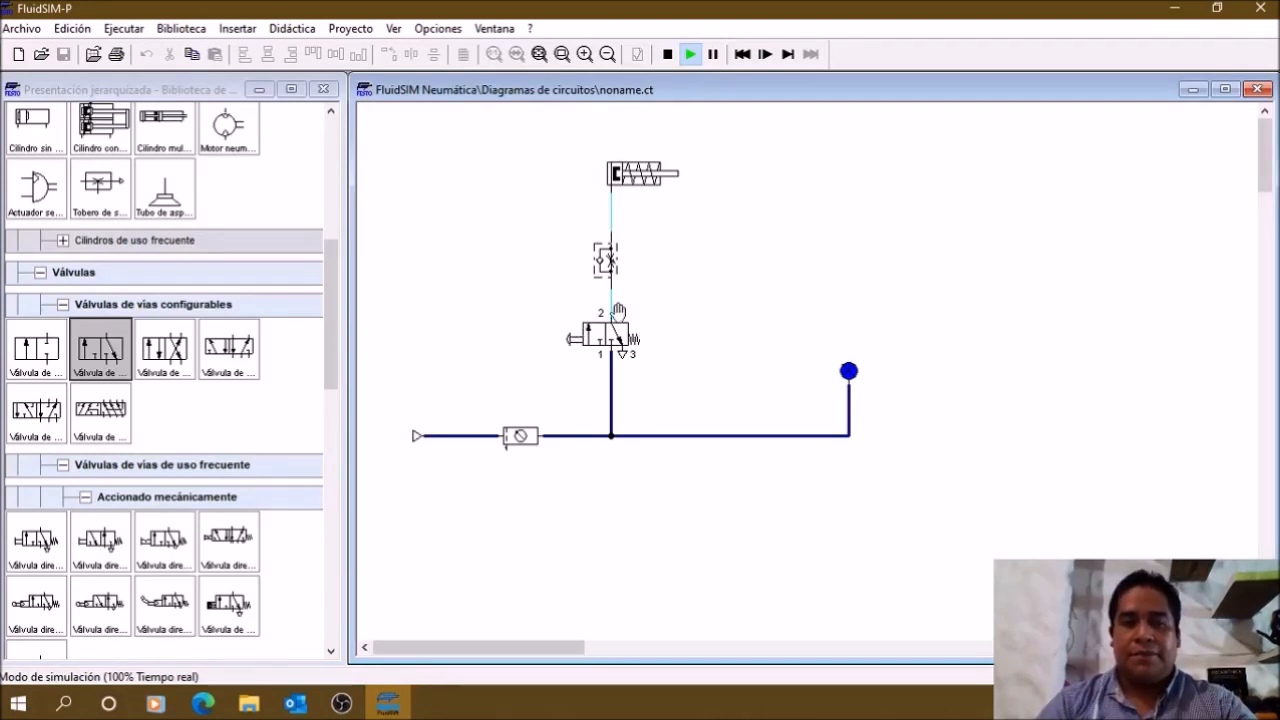
pyautogui.click(667, 54)
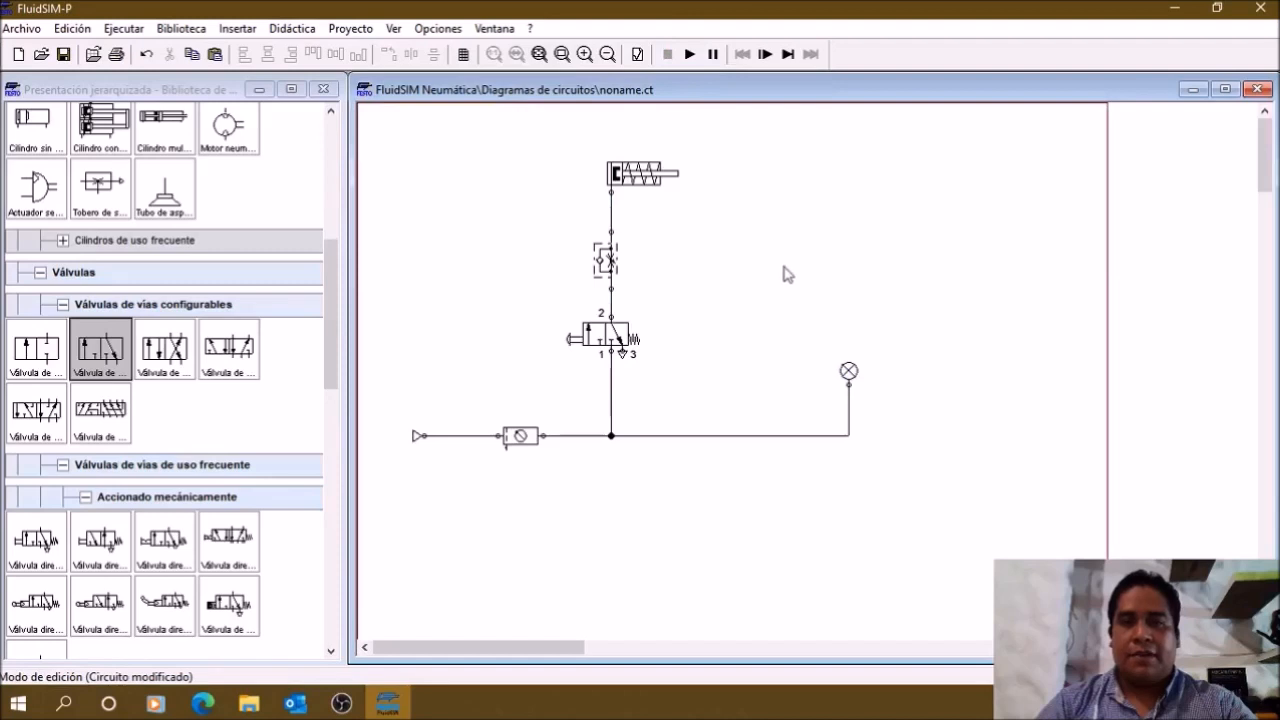
# Step: Move the pressure indicator farther right and realign its supply line so it rises vertically directly below the indicator
pyautogui.moveTo(938, 518); pyautogui.dragTo(790, 334)
pyautogui.moveTo(850, 374); pyautogui.dragTo(1021, 371)
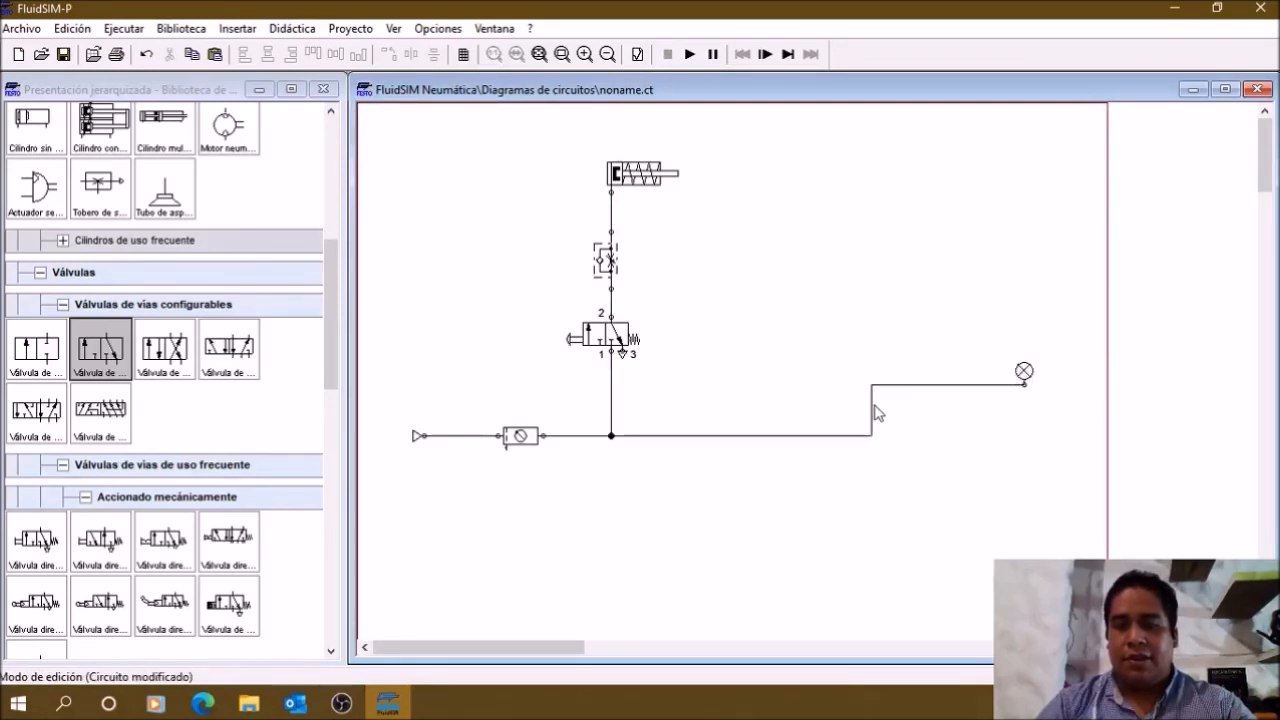
pyautogui.moveTo(871, 403); pyautogui.dragTo(1021, 425)
pyautogui.click(1049, 472)
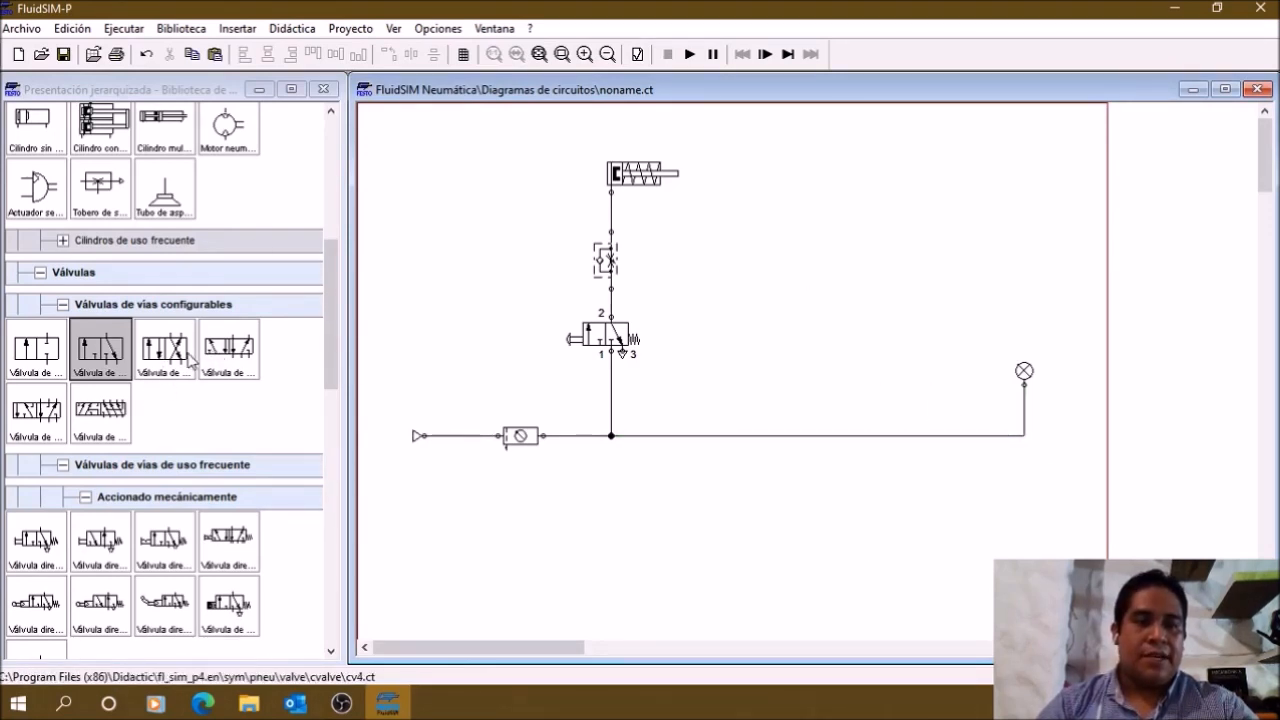
# Step: Place a 5/n-way configurable valve in the circuit between the 3/n-way valve and the pressure indicator
pyautogui.click(44, 410)
pyautogui.click(216, 362)
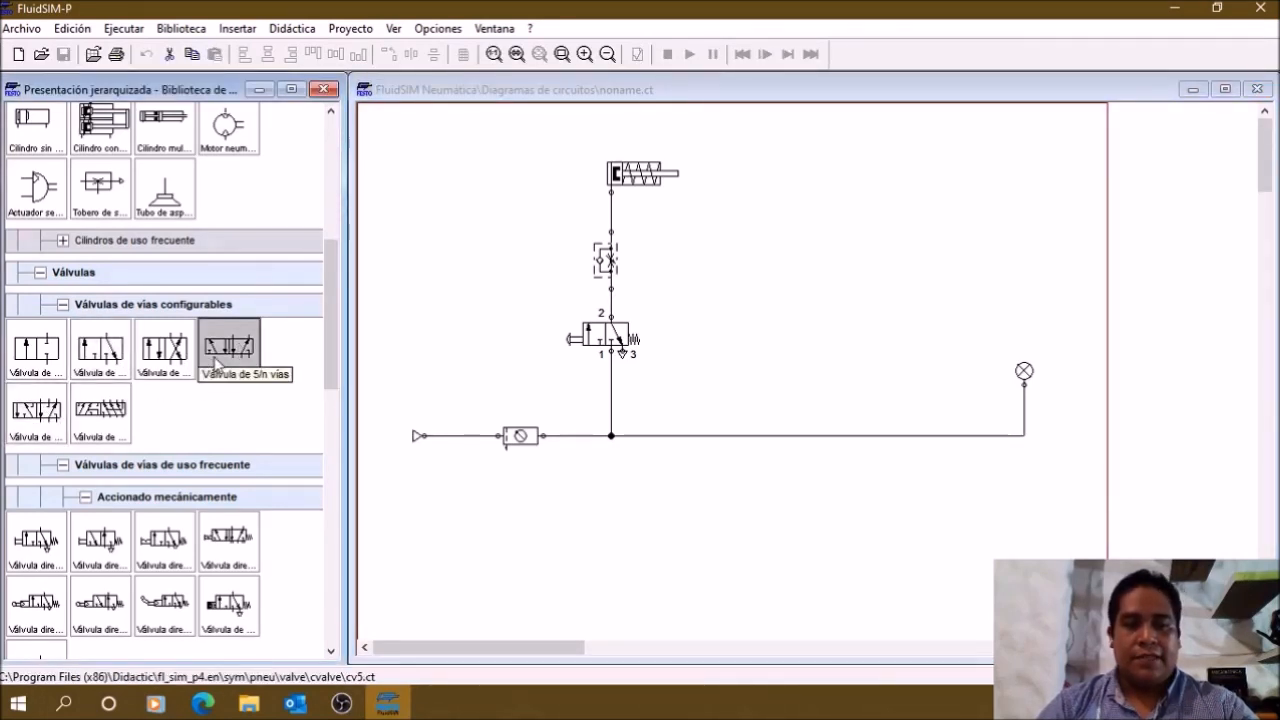
pyautogui.moveTo(218, 359); pyautogui.dragTo(830, 335)
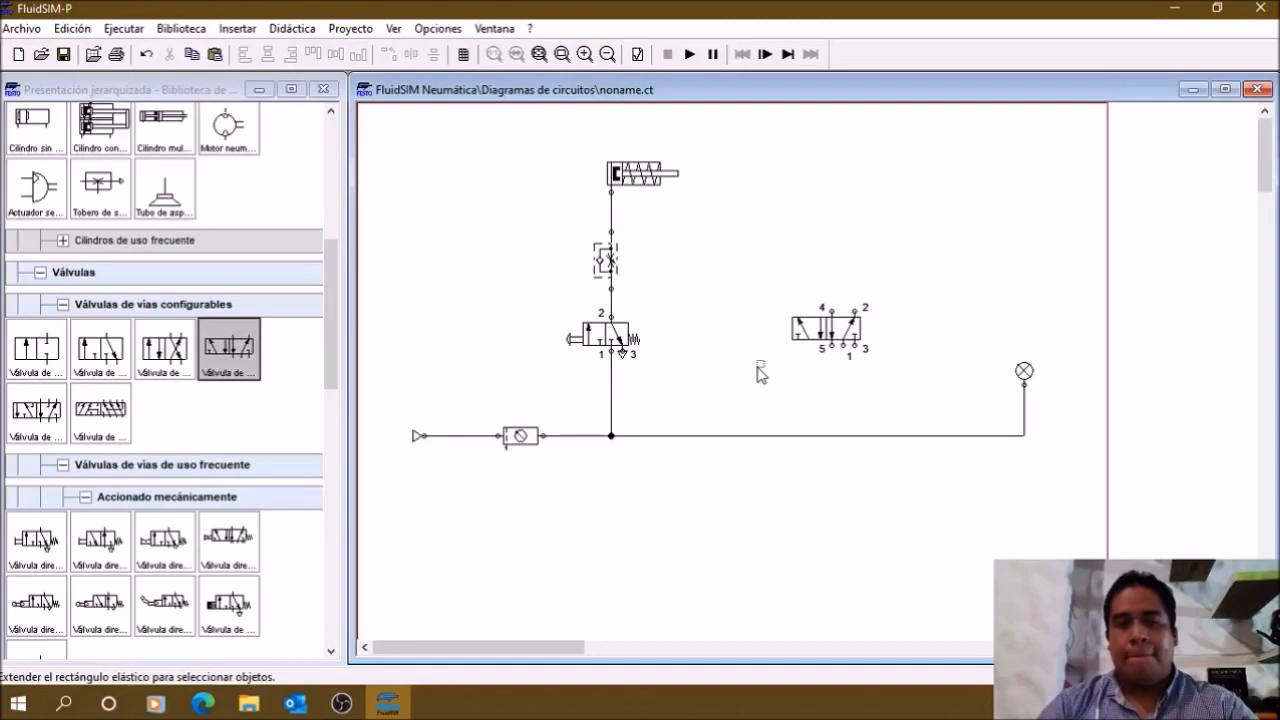
# Step: Duplicate the flow control valve twice, place both copies side by side above the 5/n-way valve, and lower the 5/n-way valve slightly
pyautogui.click(606, 260)
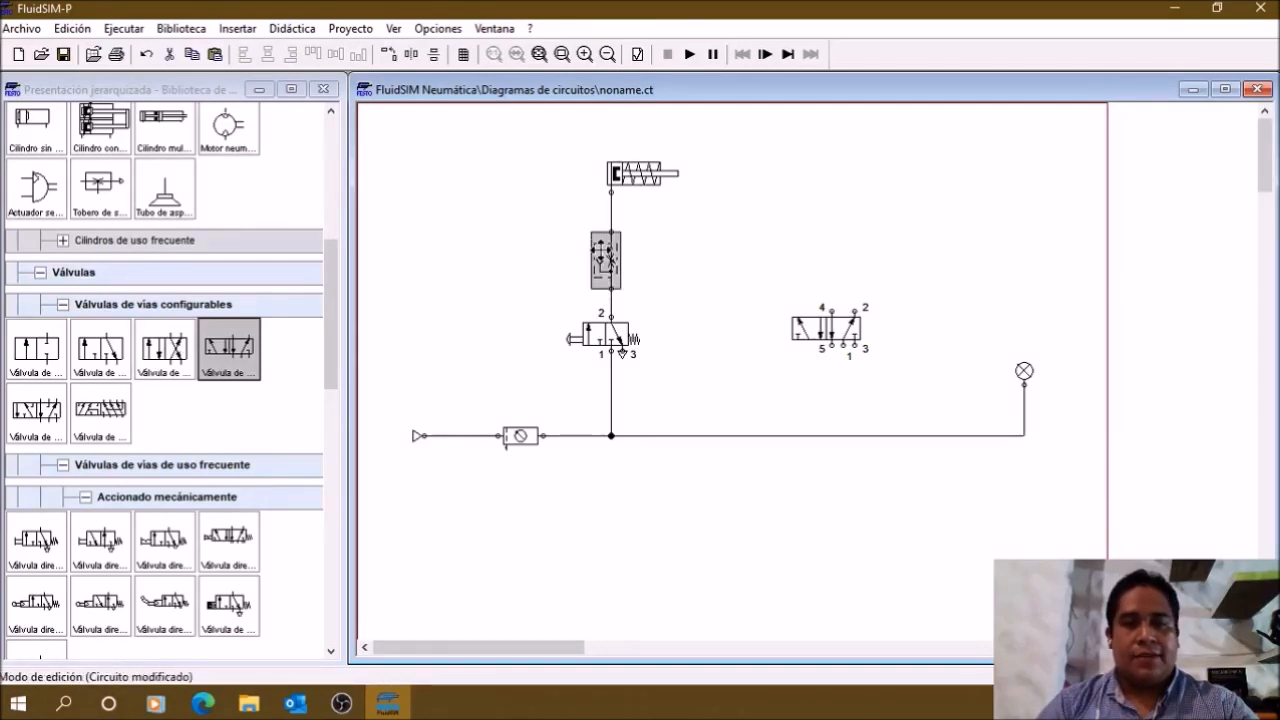
pyautogui.moveTo(606, 260)
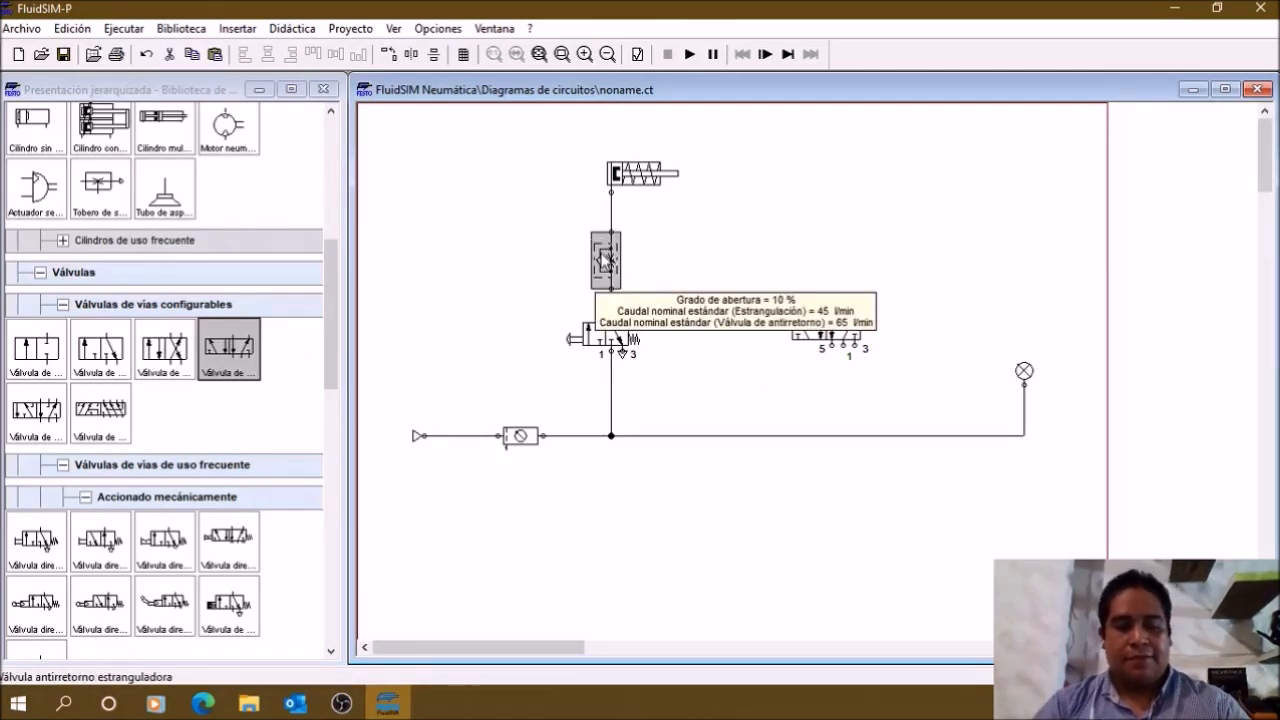
pyautogui.hotkey('ctrl', 'c')
pyautogui.hotkey('ctrl', 'v')
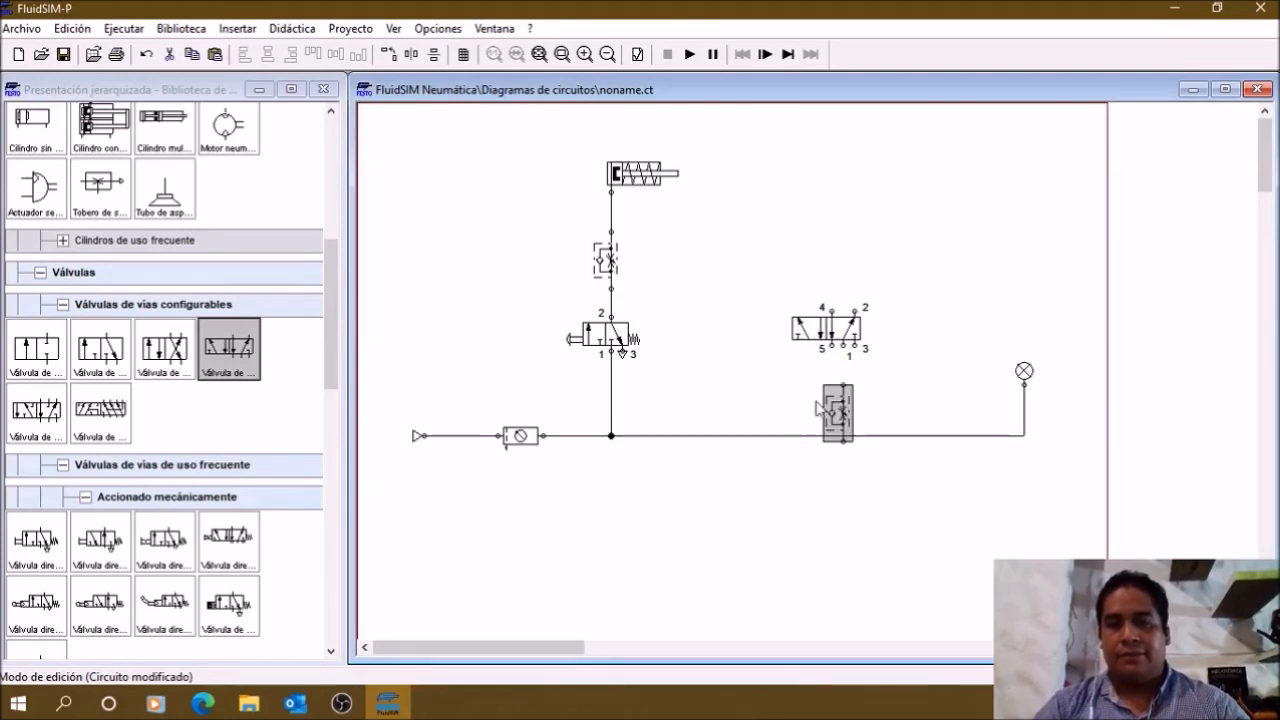
pyautogui.moveTo(817, 401); pyautogui.dragTo(760, 232)
pyautogui.click(843, 264)
pyautogui.hotkey('ctrl', 'v')
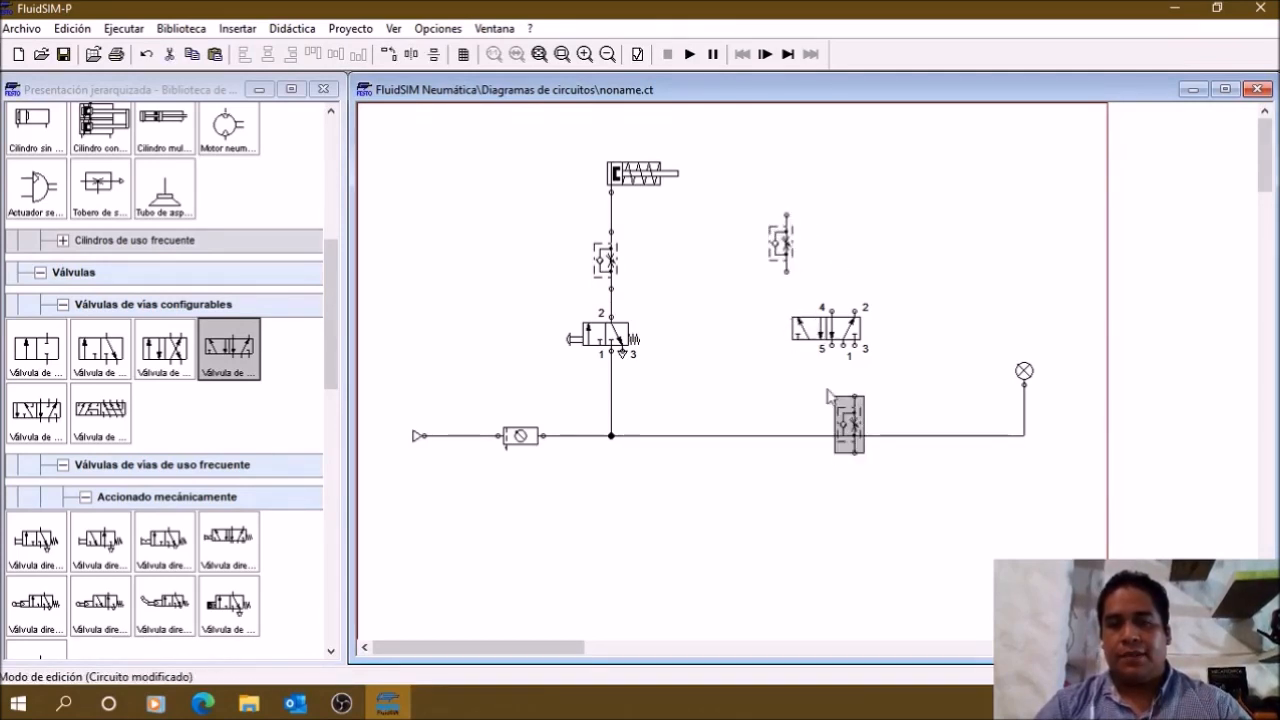
pyautogui.moveTo(850, 418); pyautogui.dragTo(860, 248)
pyautogui.click(955, 318)
pyautogui.moveTo(826, 328); pyautogui.dragTo(814, 345)
pyautogui.click(898, 322)
# Step: Place a double-acting cylinder above the two flow control valve copies and line each valve up with a cylinder port
pyautogui.scroll(4, 200, 330)
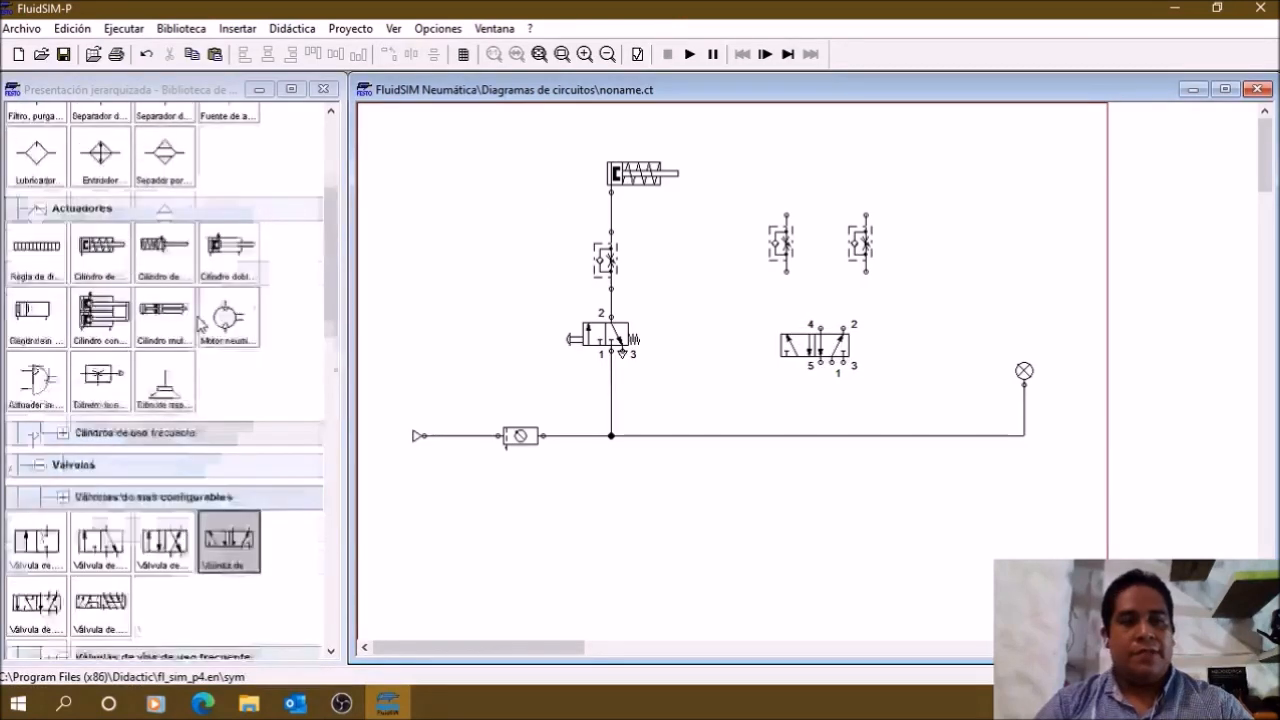
pyautogui.moveTo(213, 331); pyautogui.dragTo(840, 167)
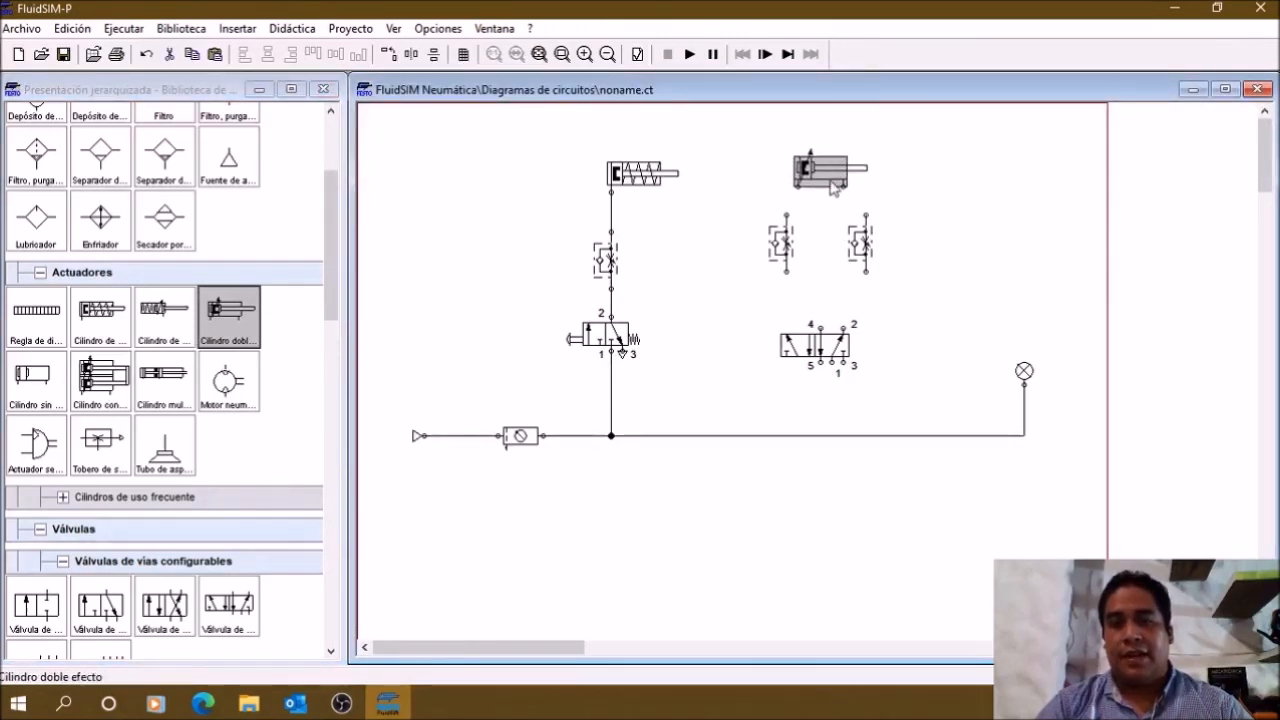
pyautogui.click(935, 288)
pyautogui.moveTo(868, 255); pyautogui.dragTo(793, 250)
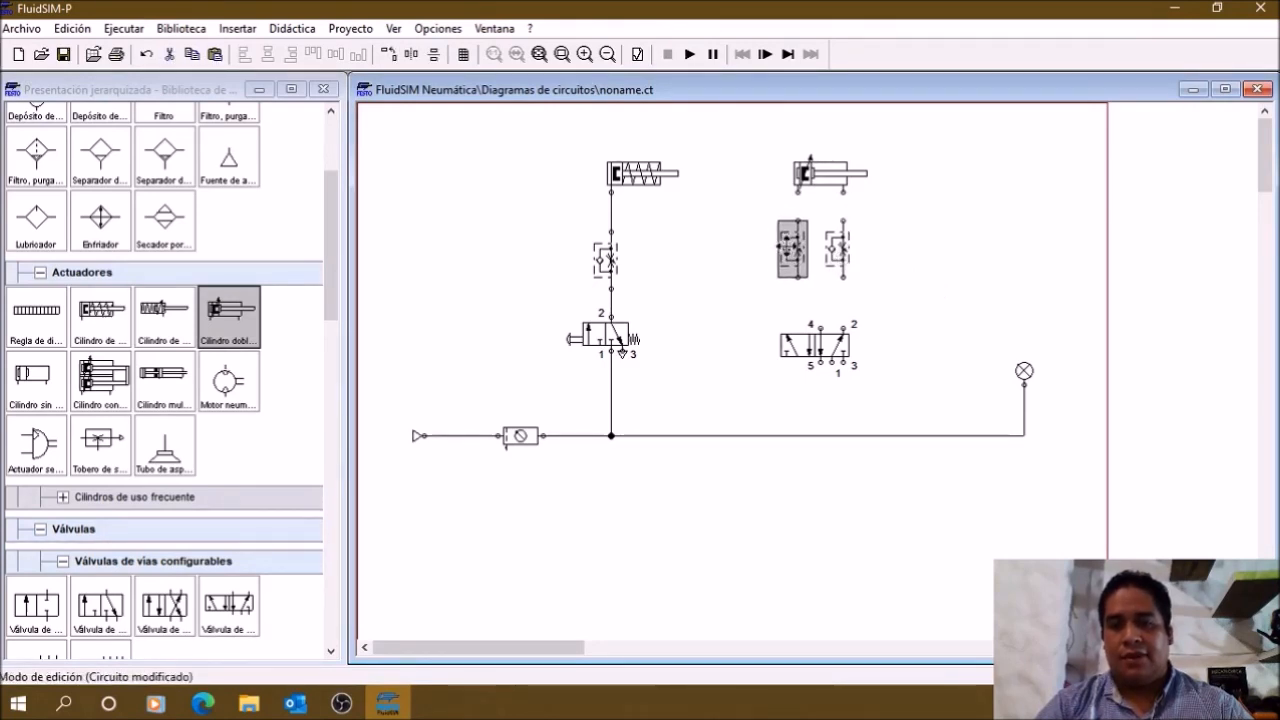
pyautogui.click(929, 243)
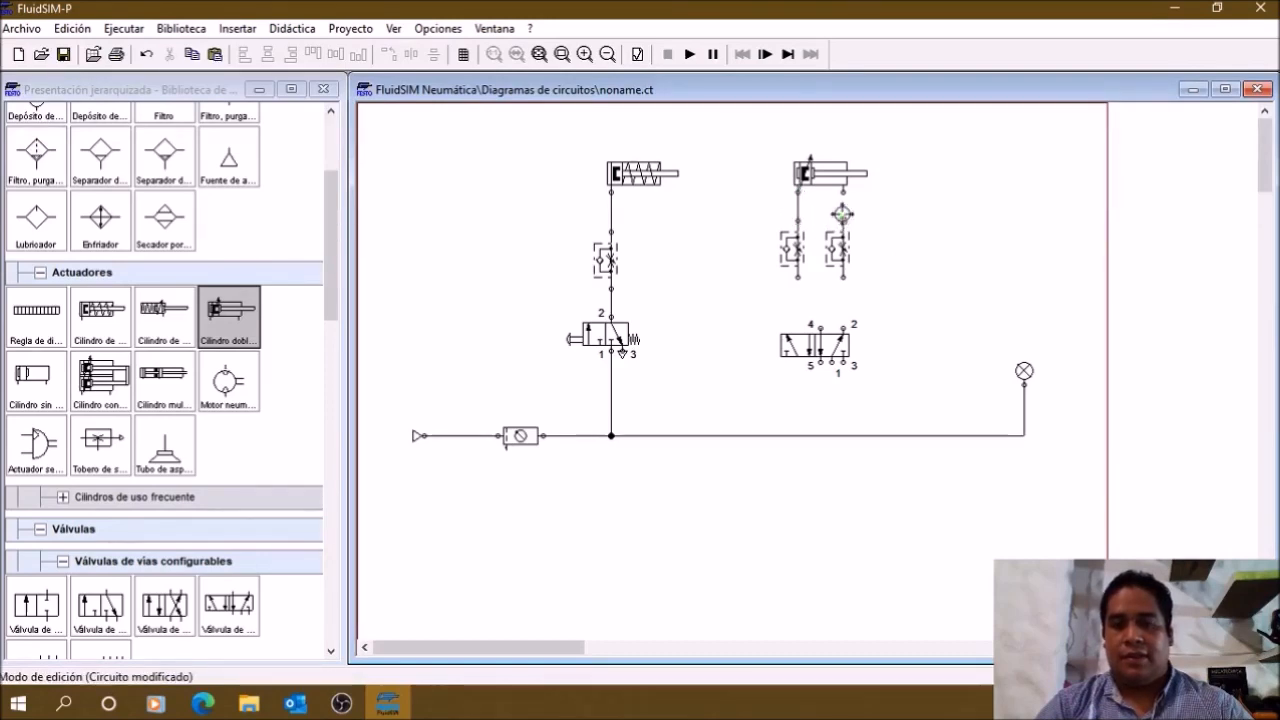
# Step: Connect the double-acting cylinder through its two flow control valves to ports 4 and 2 of the 5/n-way valve
pyautogui.click(800, 345)
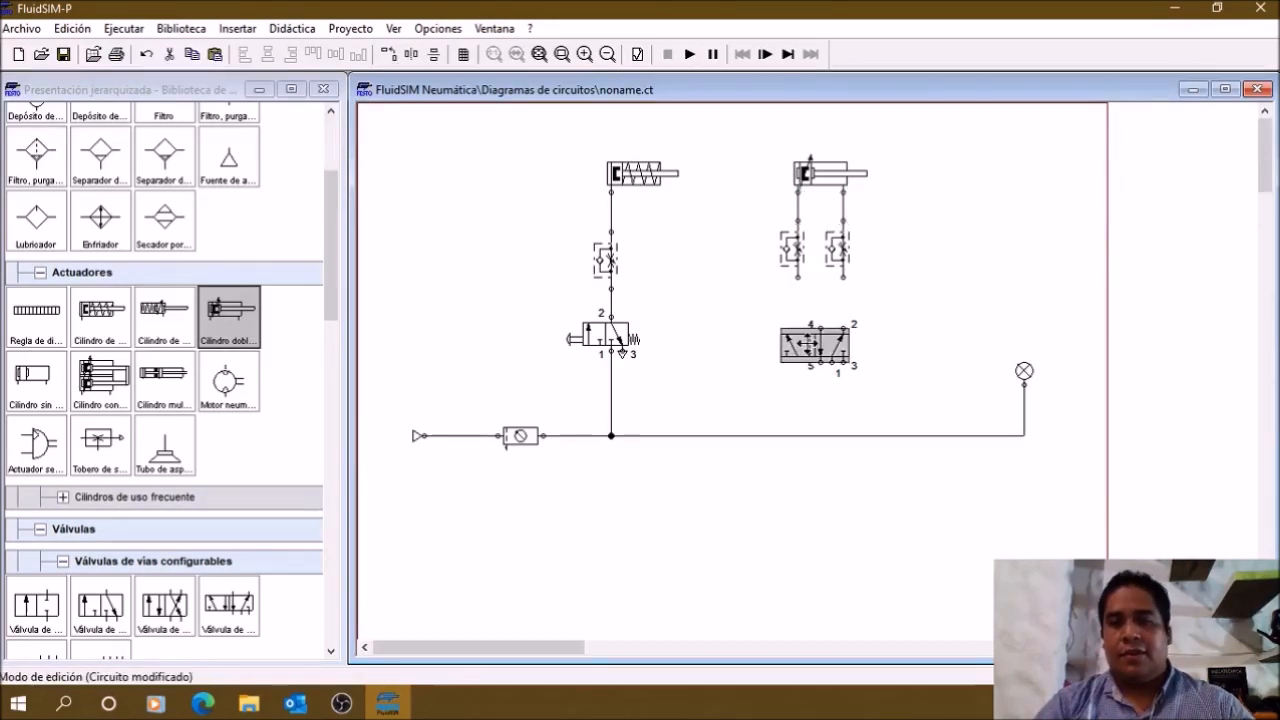
pyautogui.doubleClick(800, 345)
pyautogui.click(913, 109)
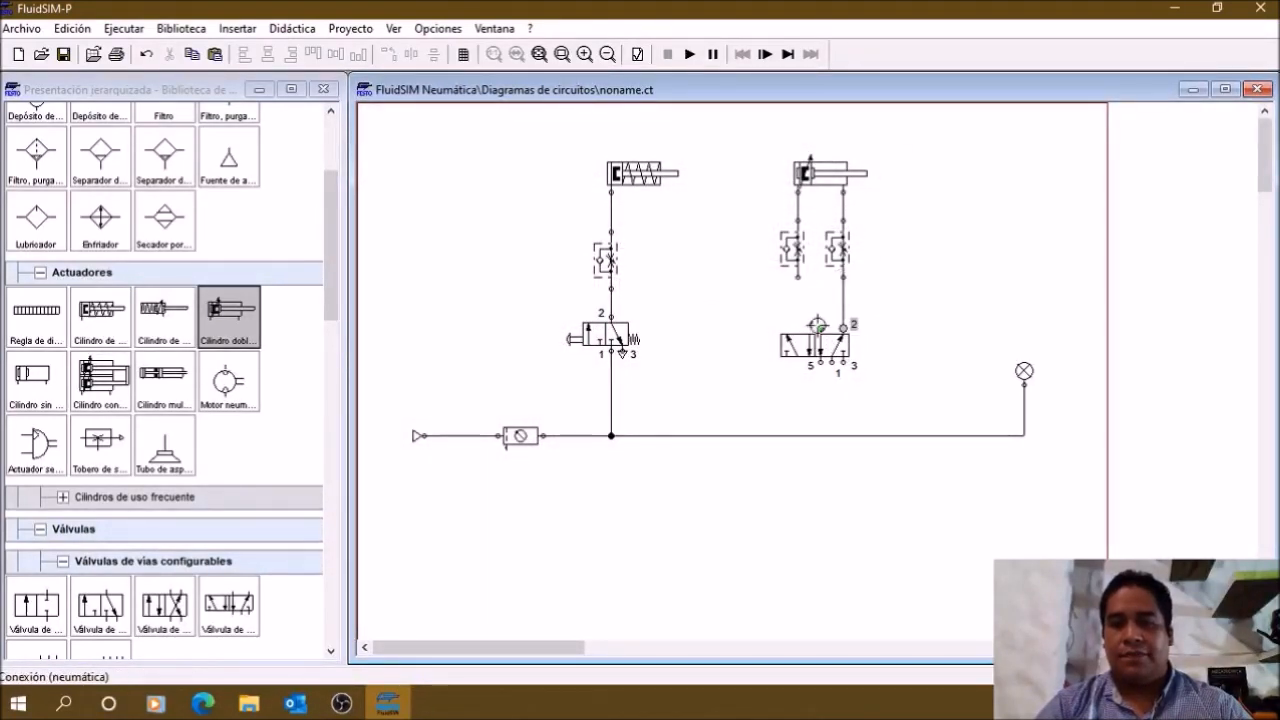
pyautogui.moveTo(818, 326); pyautogui.dragTo(797, 268)
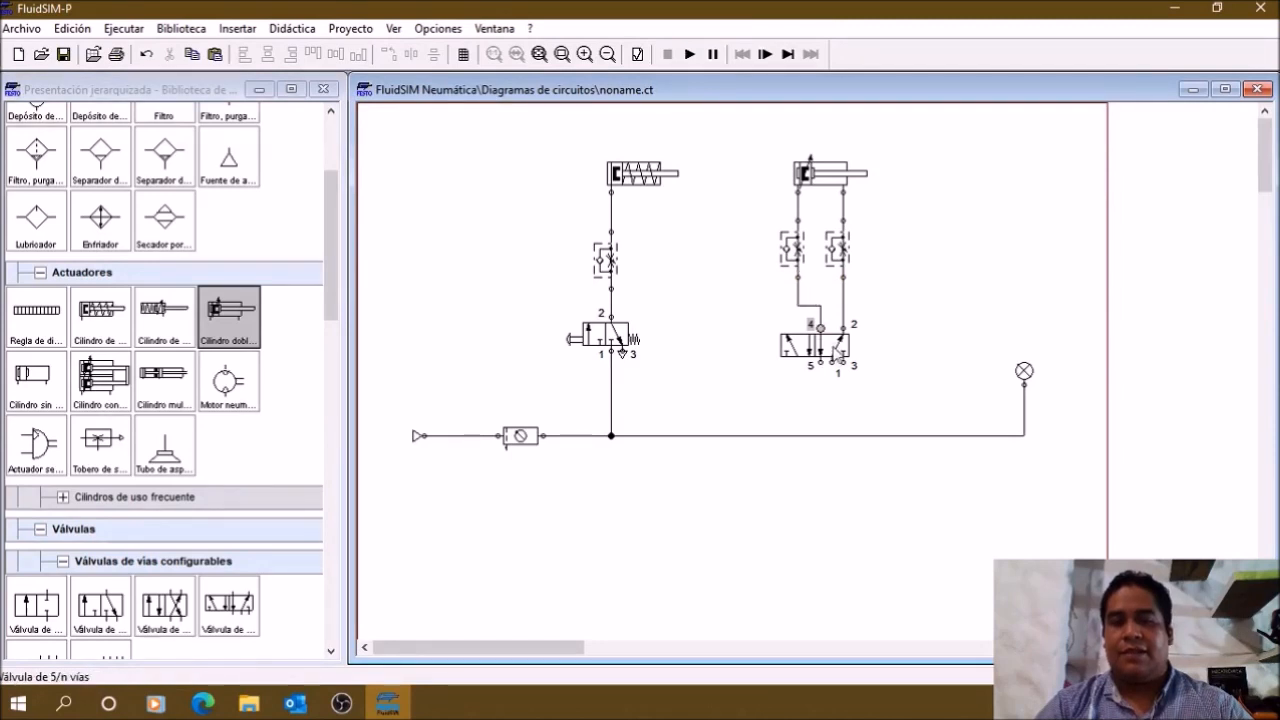
# Step: Raise the 5/n-way valve level with the 3/n-way valve and shift the bend of the port 4 line upward
pyautogui.click(826, 352)
pyautogui.moveTo(902, 402); pyautogui.dragTo(755, 301)
pyautogui.press('Up')
pyautogui.press('Up')
pyautogui.press('Down')
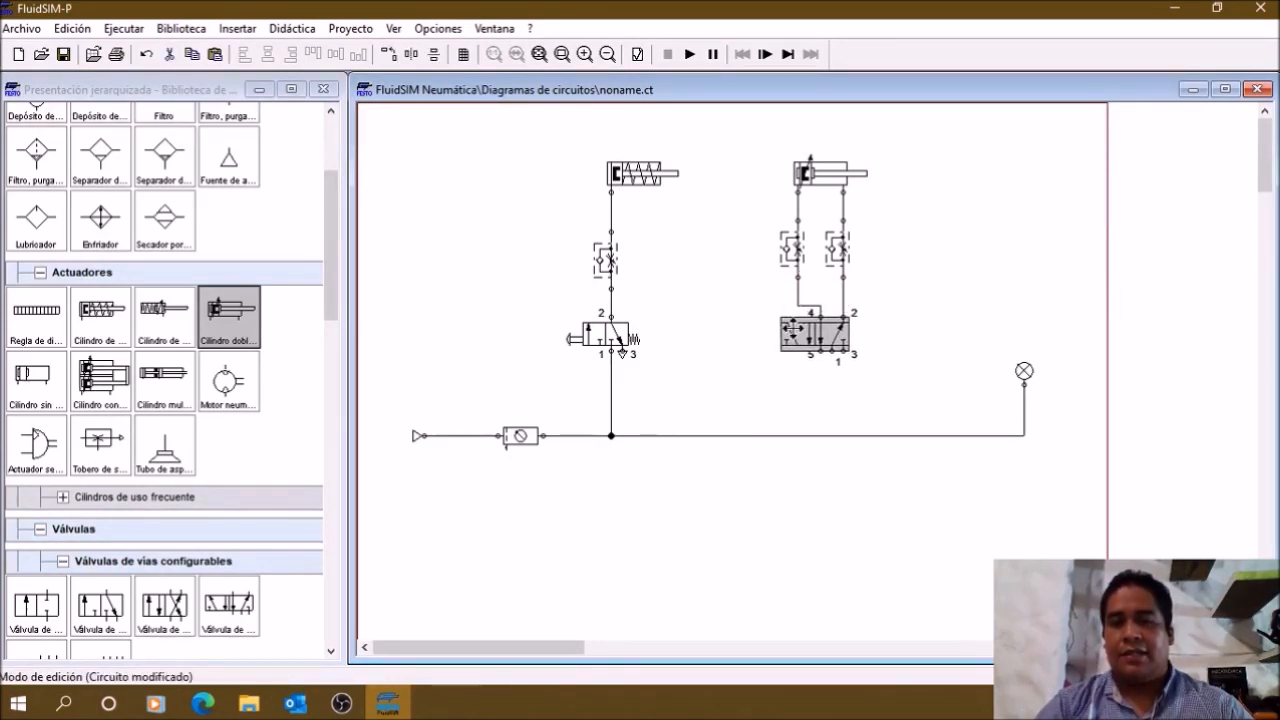
pyautogui.click(813, 298)
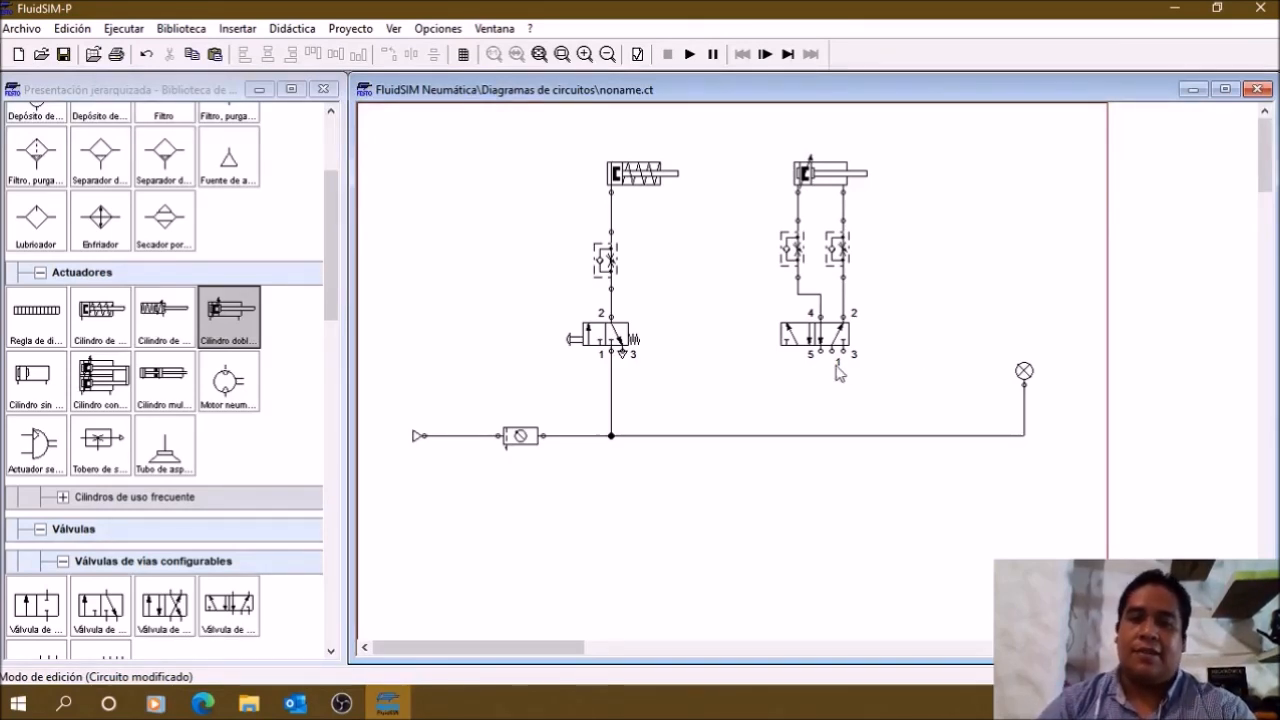
# Step: Configure the 5/n-way valve body with three positions, using the all-ports-blocked symbol in the middle and the second crossover in third place
pyautogui.doubleClick(816, 338)
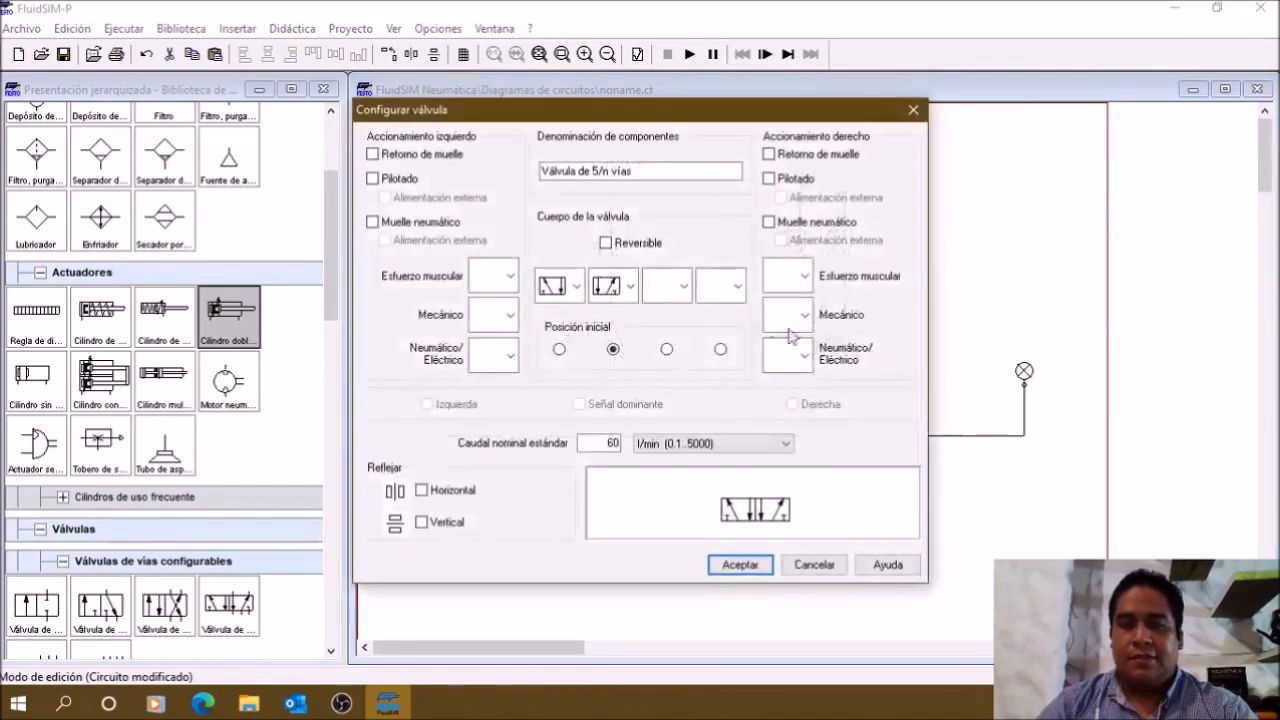
pyautogui.click(685, 287)
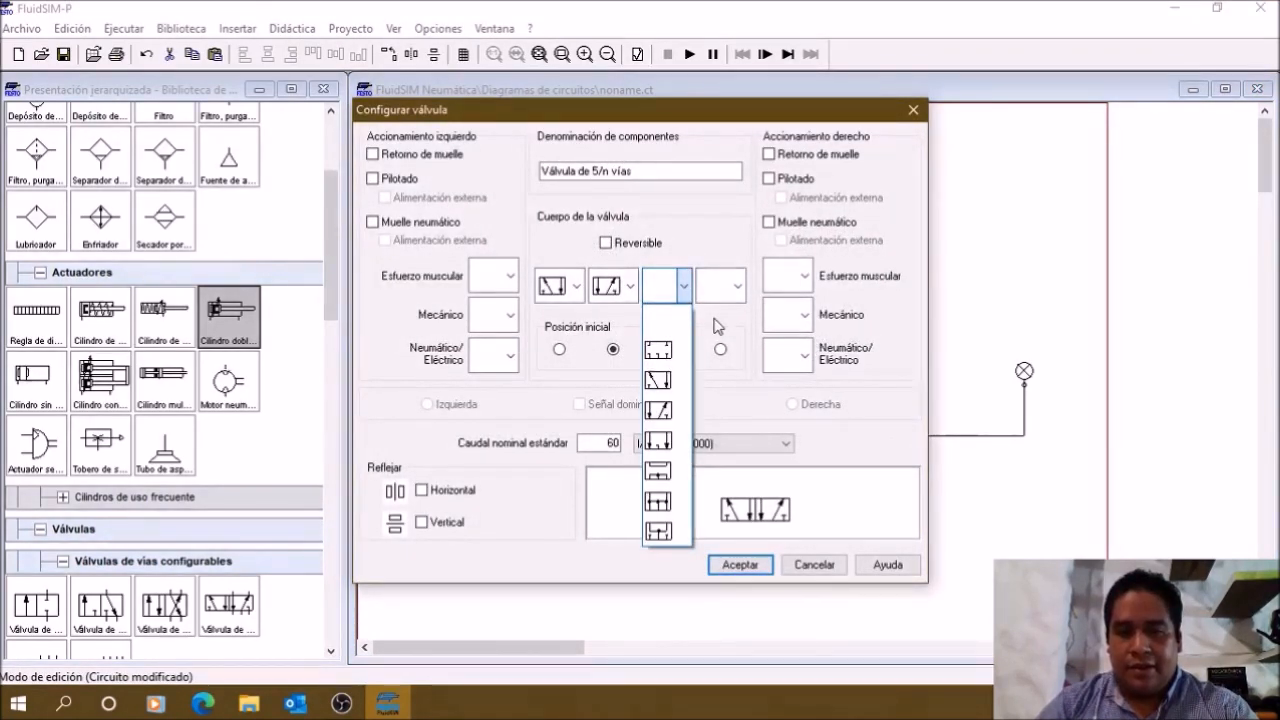
pyautogui.click(661, 352)
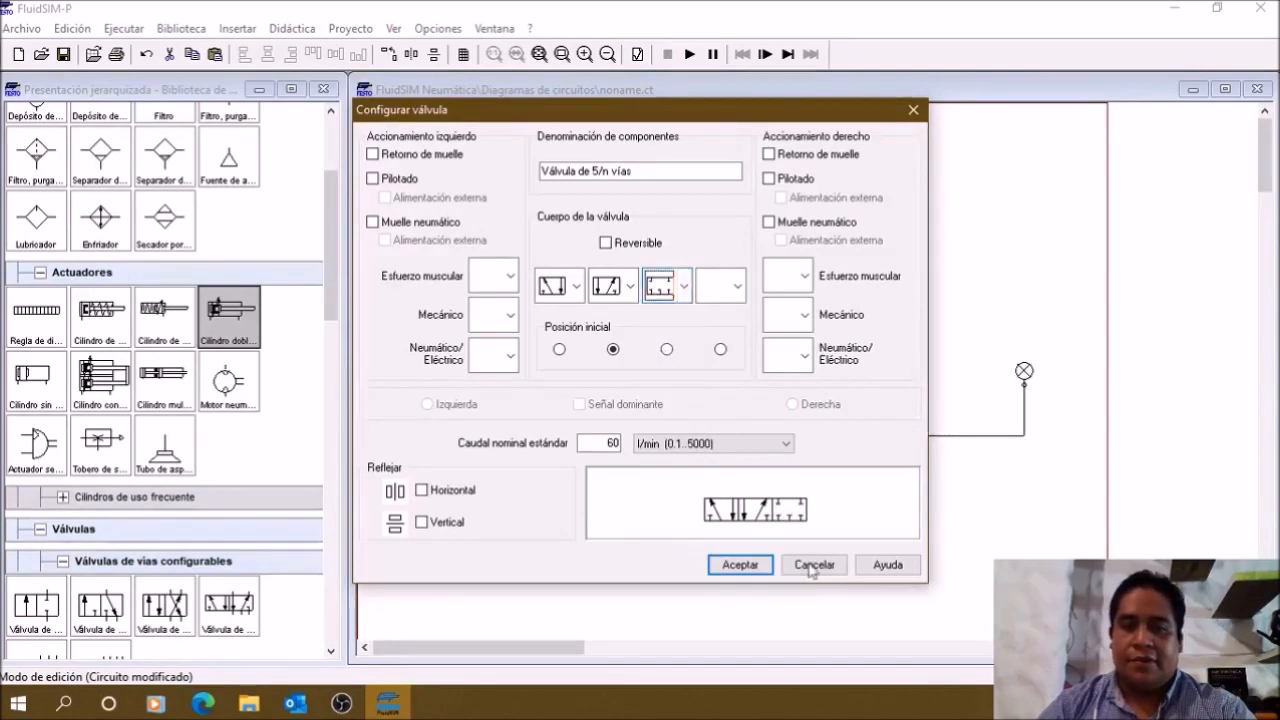
pyautogui.click(630, 287)
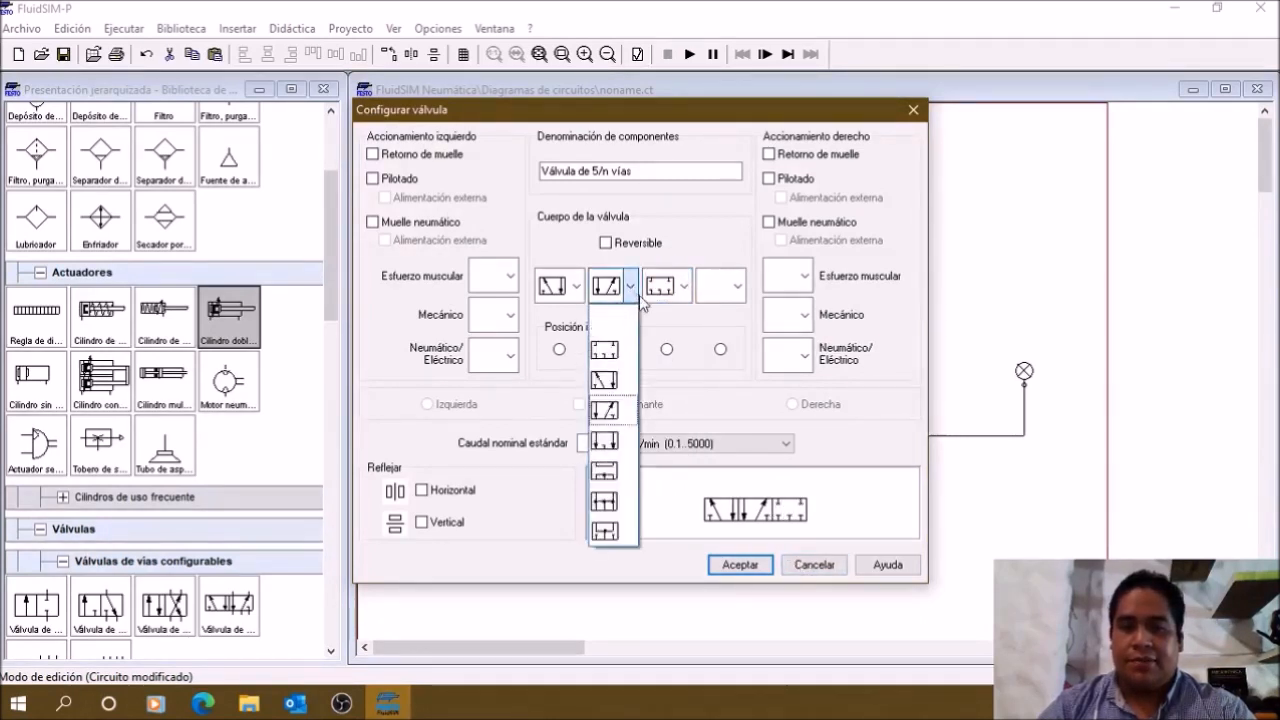
pyautogui.click(616, 352)
pyautogui.click(687, 288)
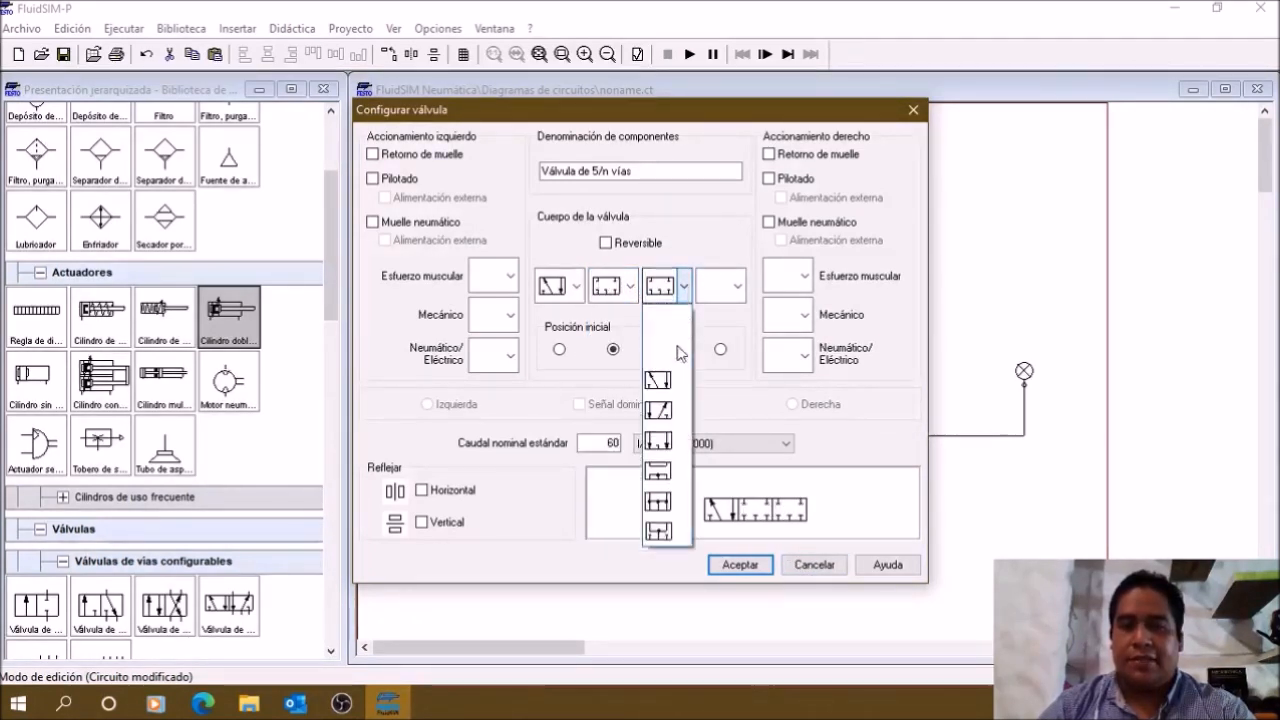
pyautogui.click(660, 410)
pyautogui.click(752, 574)
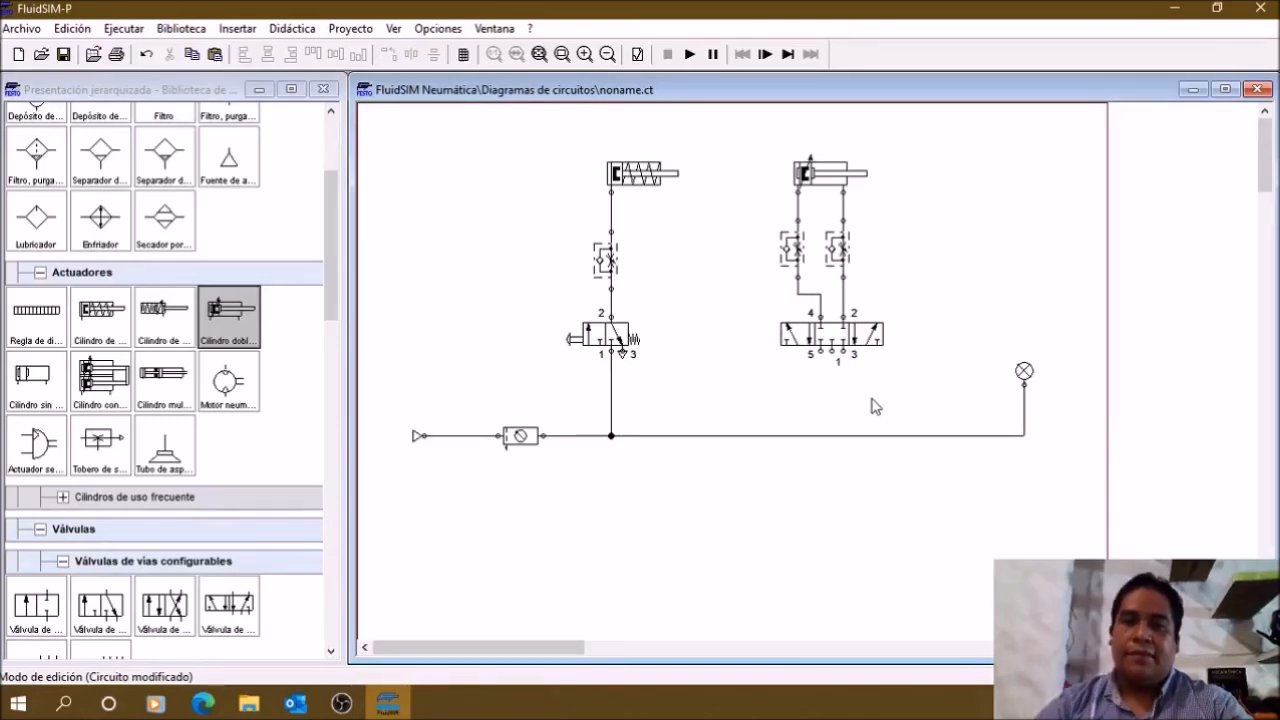
# Step: Return the 5/n-way valve to a two-position body by resetting the second position's symbol and clearing the third
pyautogui.doubleClick(840, 335)
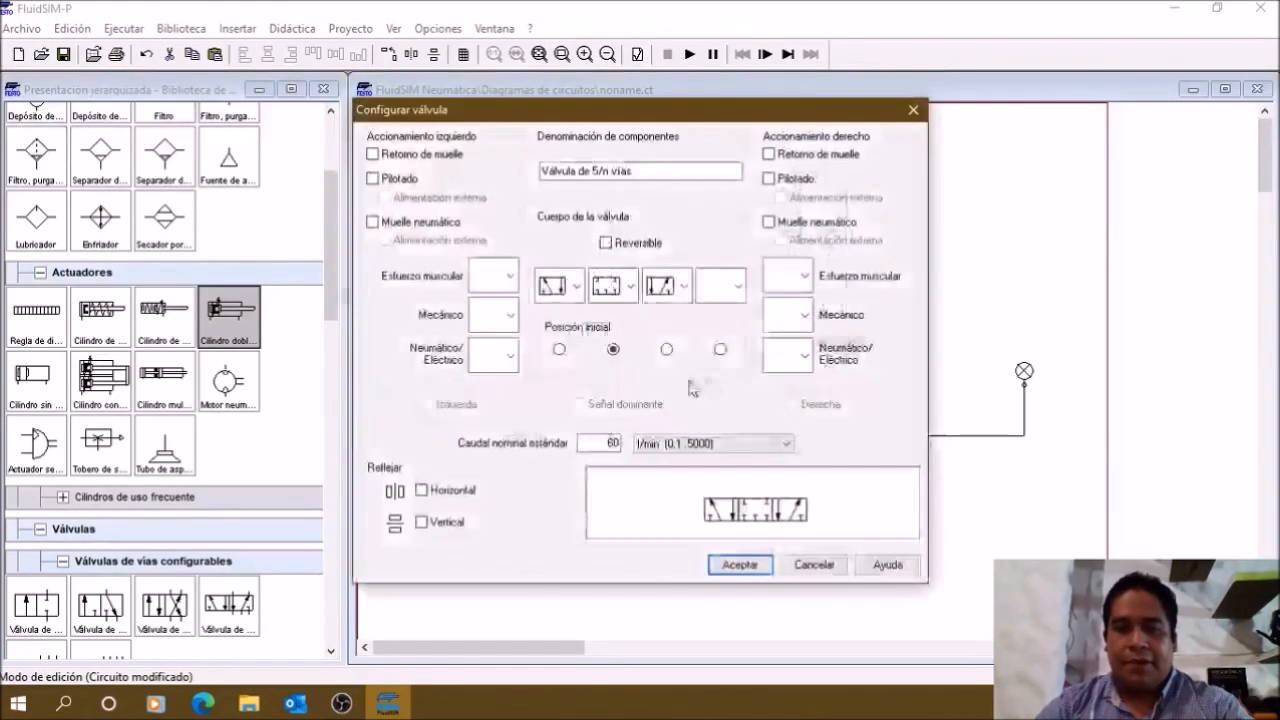
pyautogui.click(632, 287)
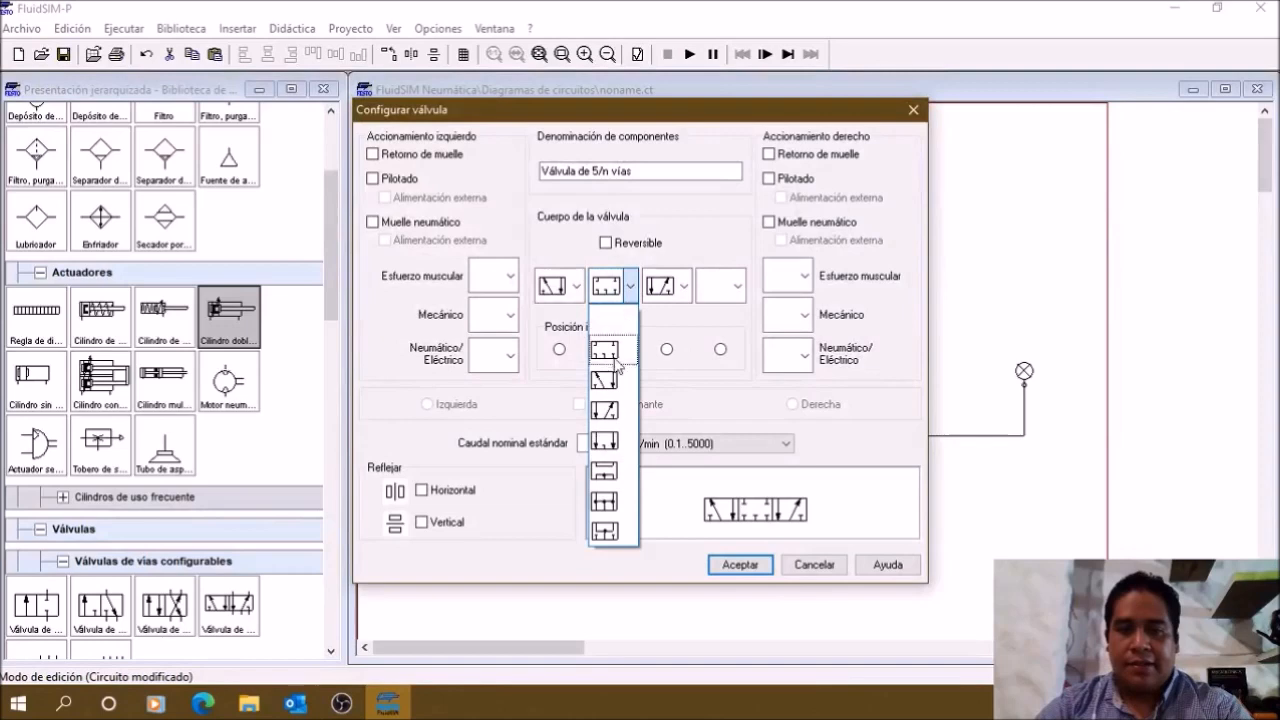
pyautogui.click(612, 420)
pyautogui.click(666, 287)
pyautogui.click(662, 312)
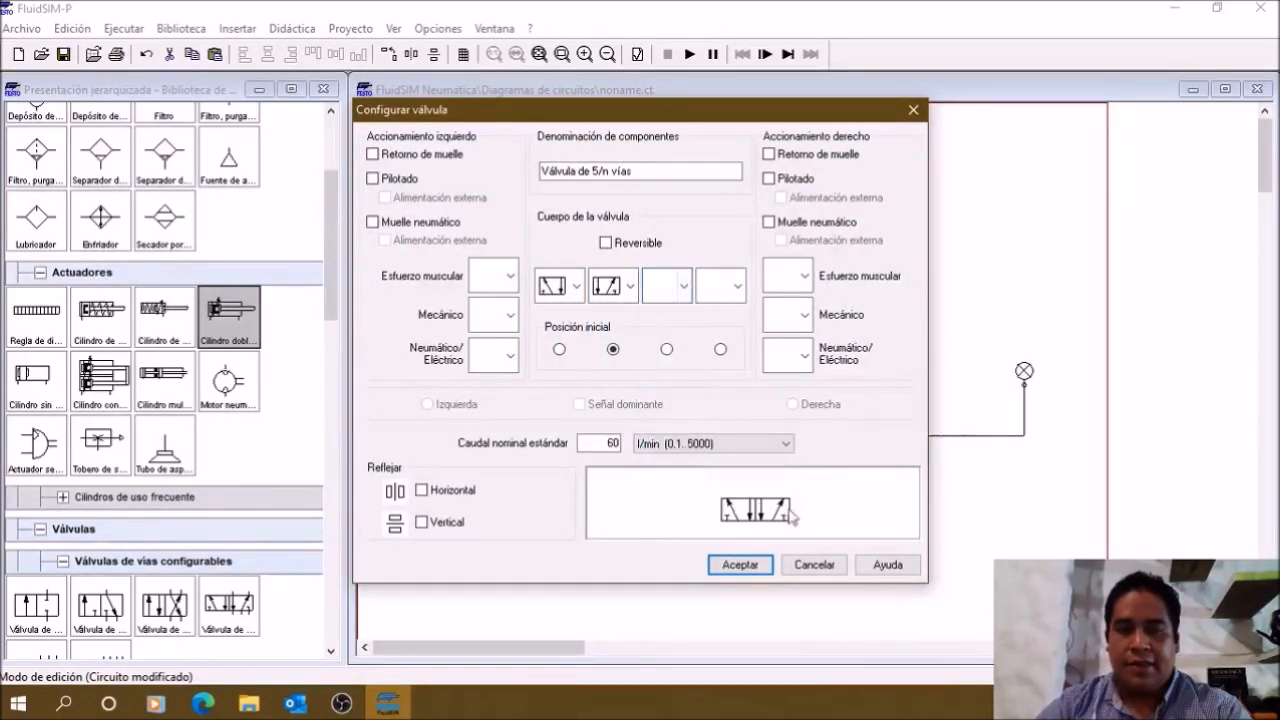
pyautogui.click(740, 565)
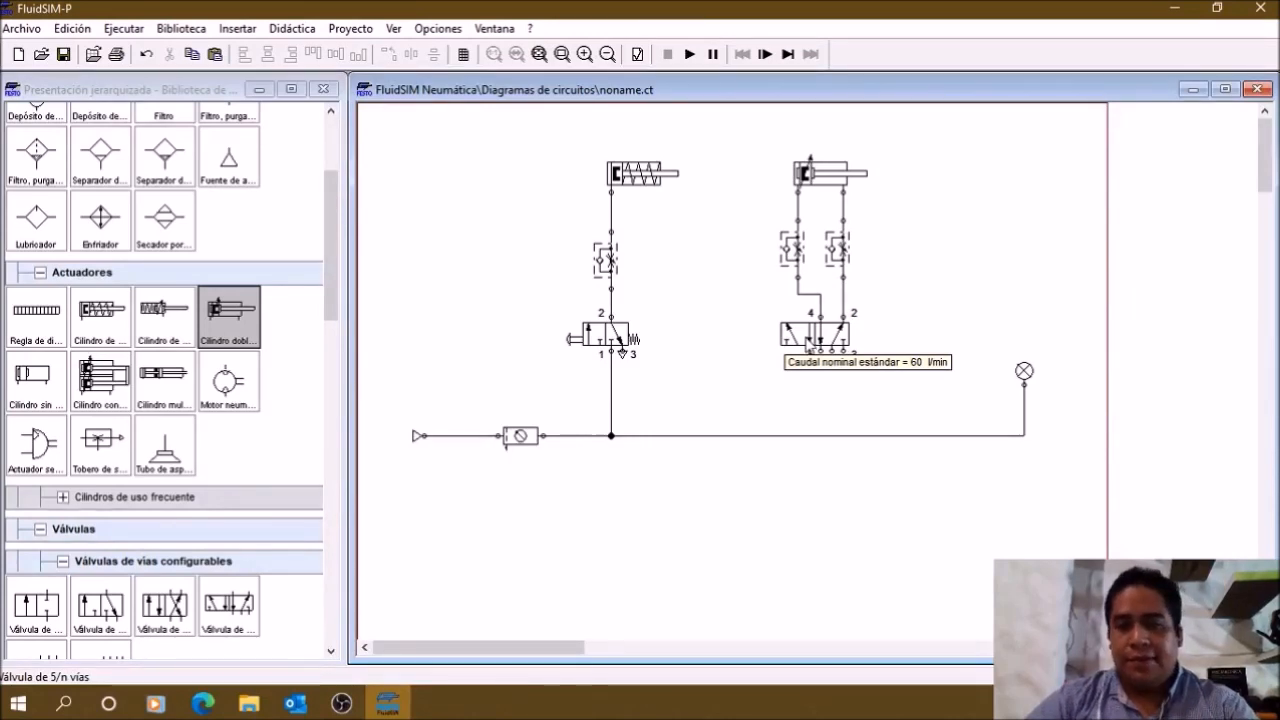
# Step: Give the 5/n-way valve a push-button actuator on its left side and a spring return on its right side
pyautogui.doubleClick(810, 343)
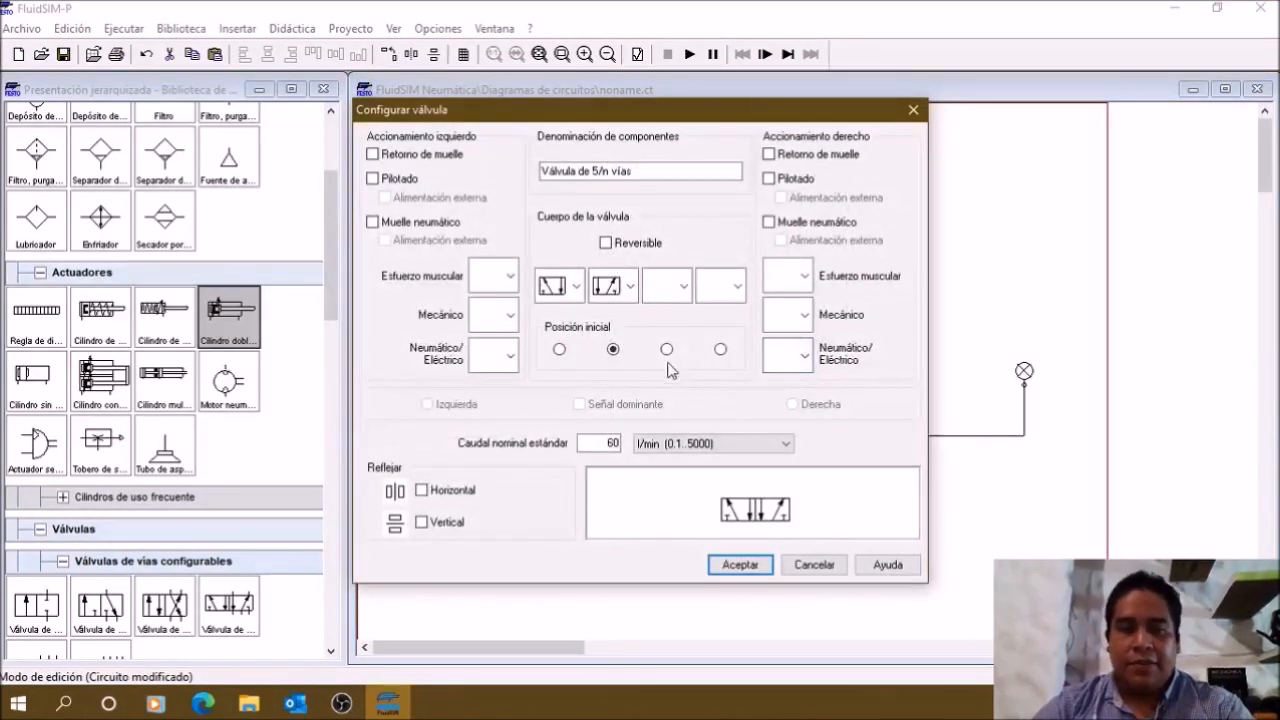
pyautogui.click(769, 155)
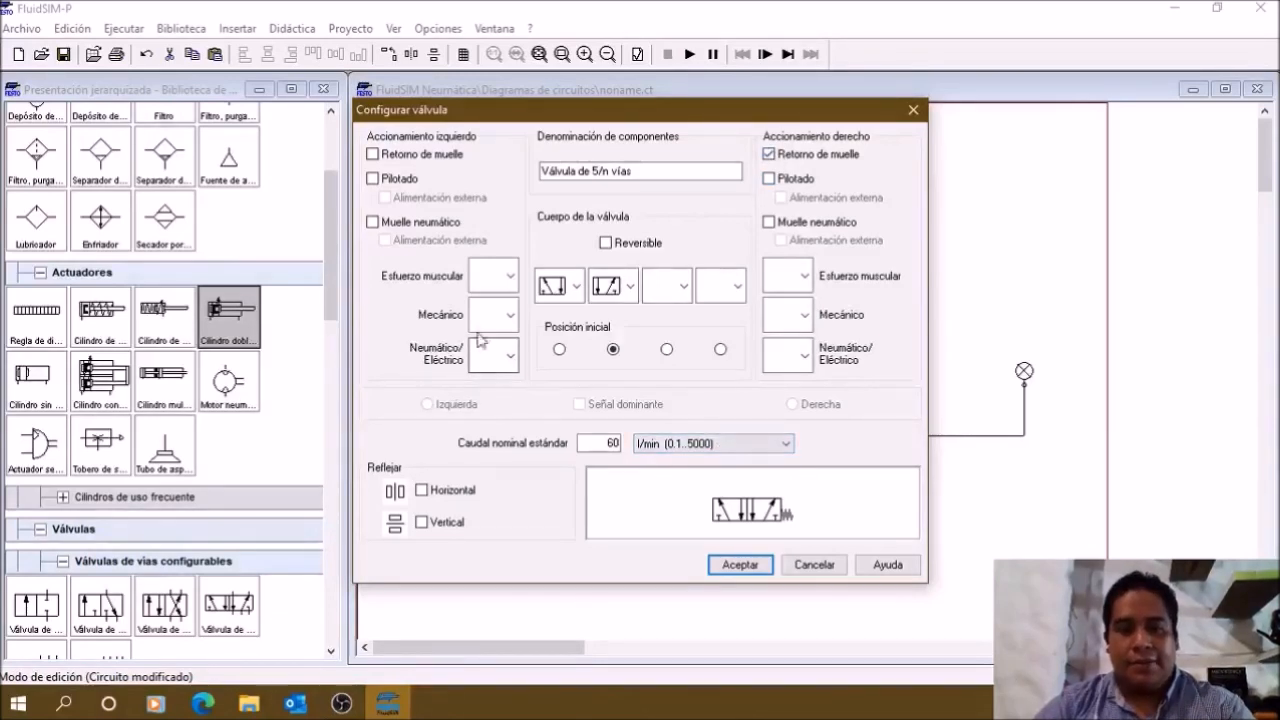
pyautogui.click(496, 288)
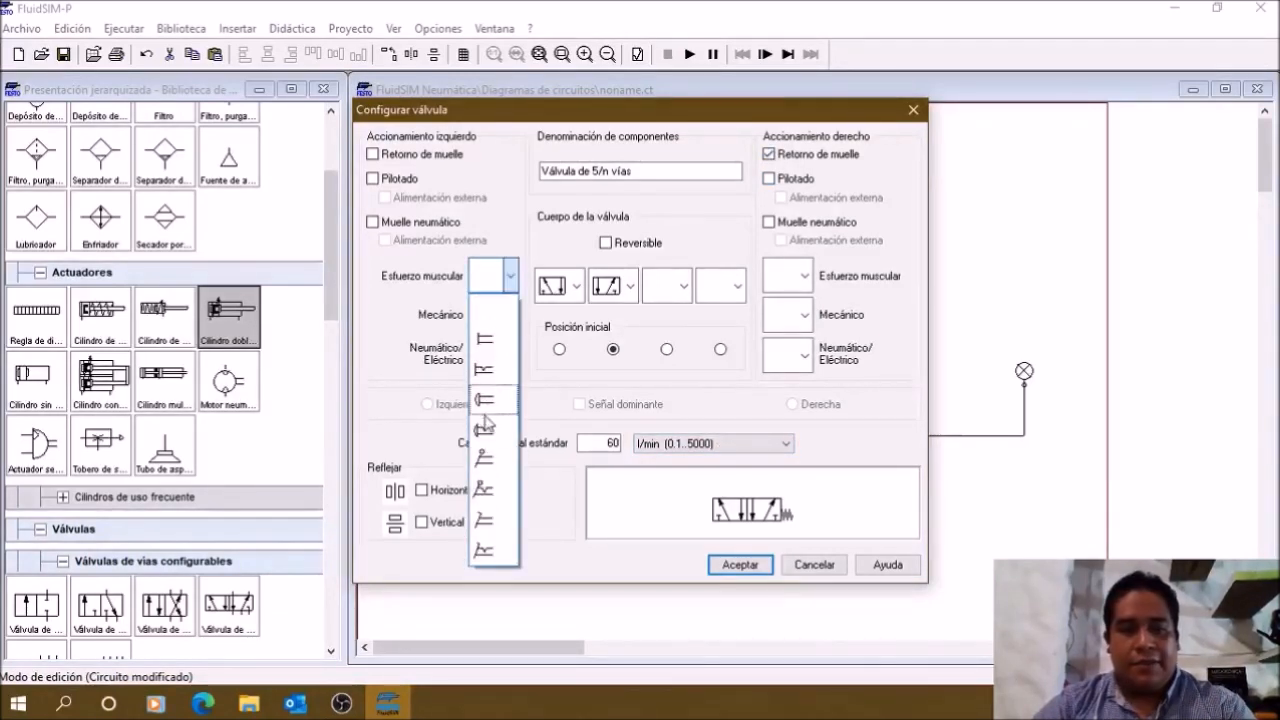
pyautogui.click(487, 457)
pyautogui.click(738, 564)
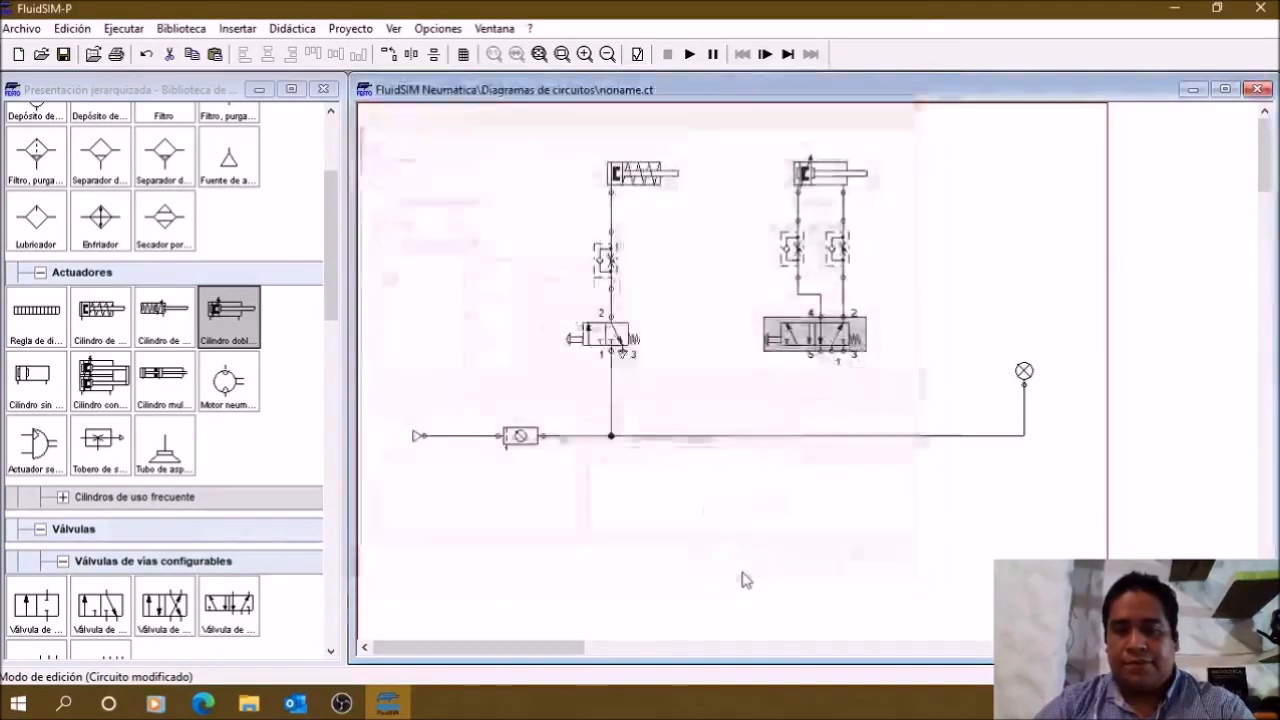
# Step: Connect port 1 of the 5/n-way valve to the supply line and close port 3 with an exhaust symbol
pyautogui.moveTo(832, 351); pyautogui.dragTo(832, 436)
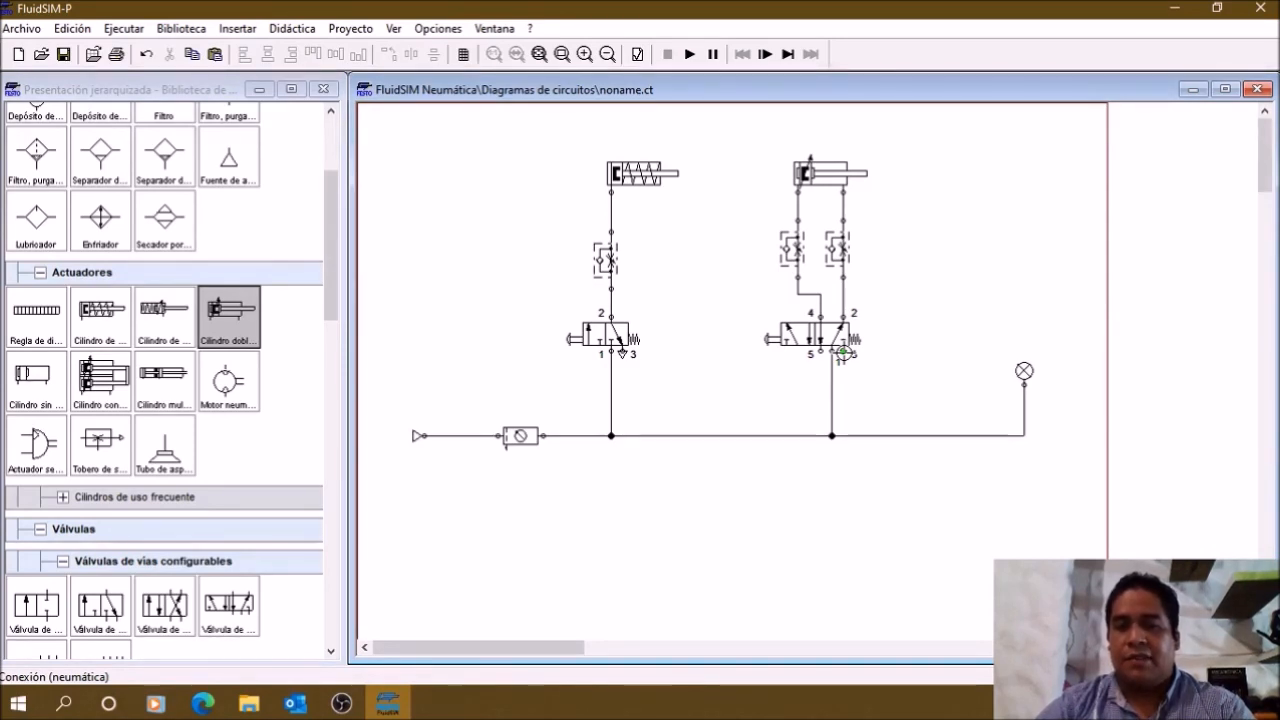
pyautogui.doubleClick(843, 352)
pyautogui.click(655, 400)
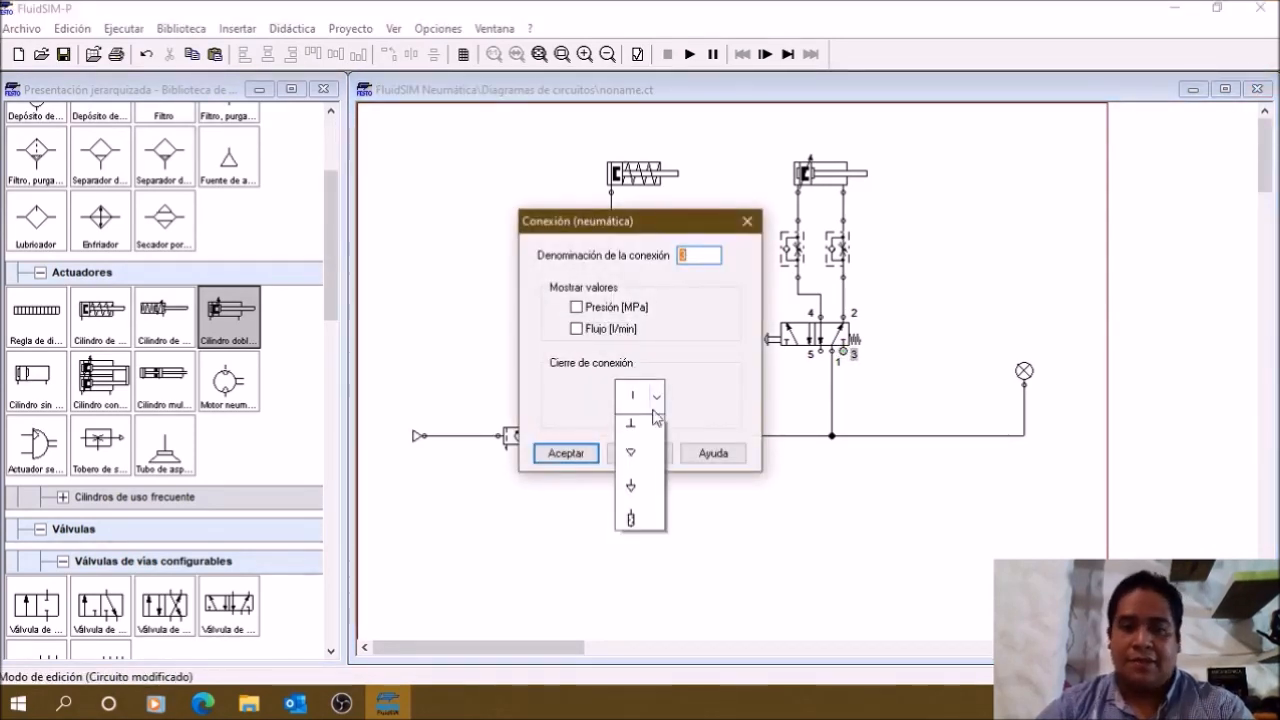
pyautogui.click(638, 521)
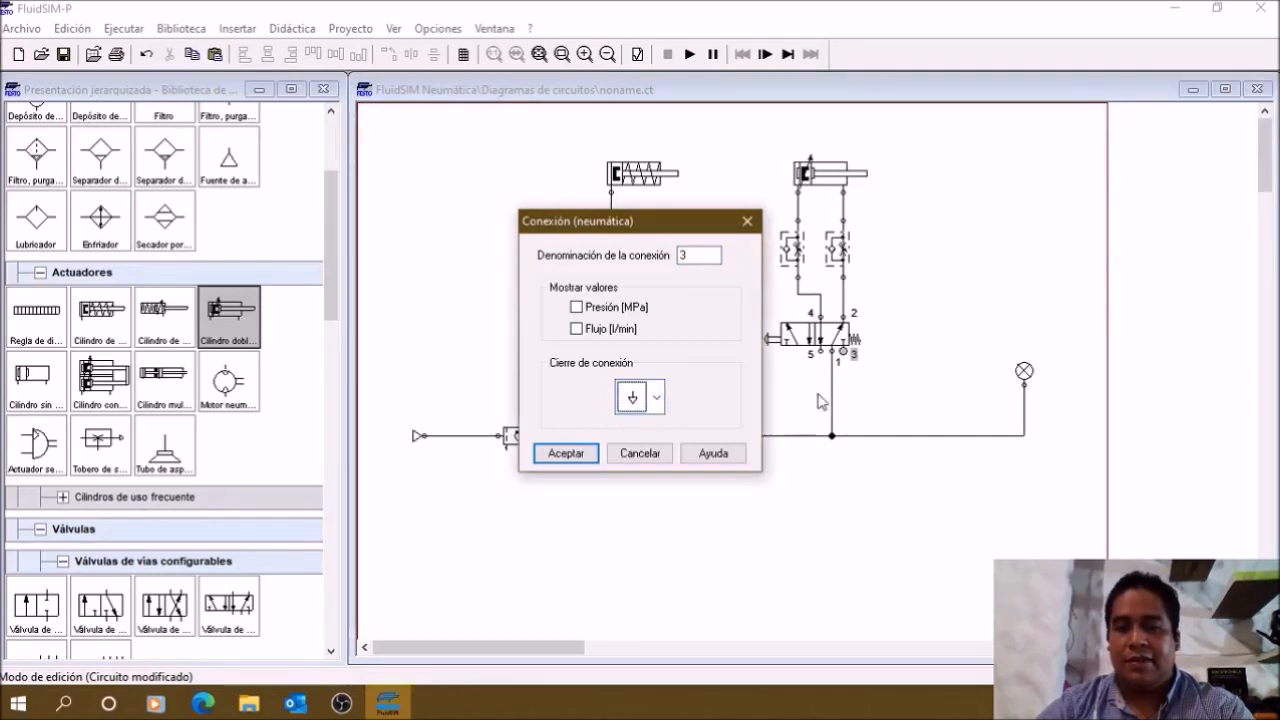
pyautogui.click(594, 457)
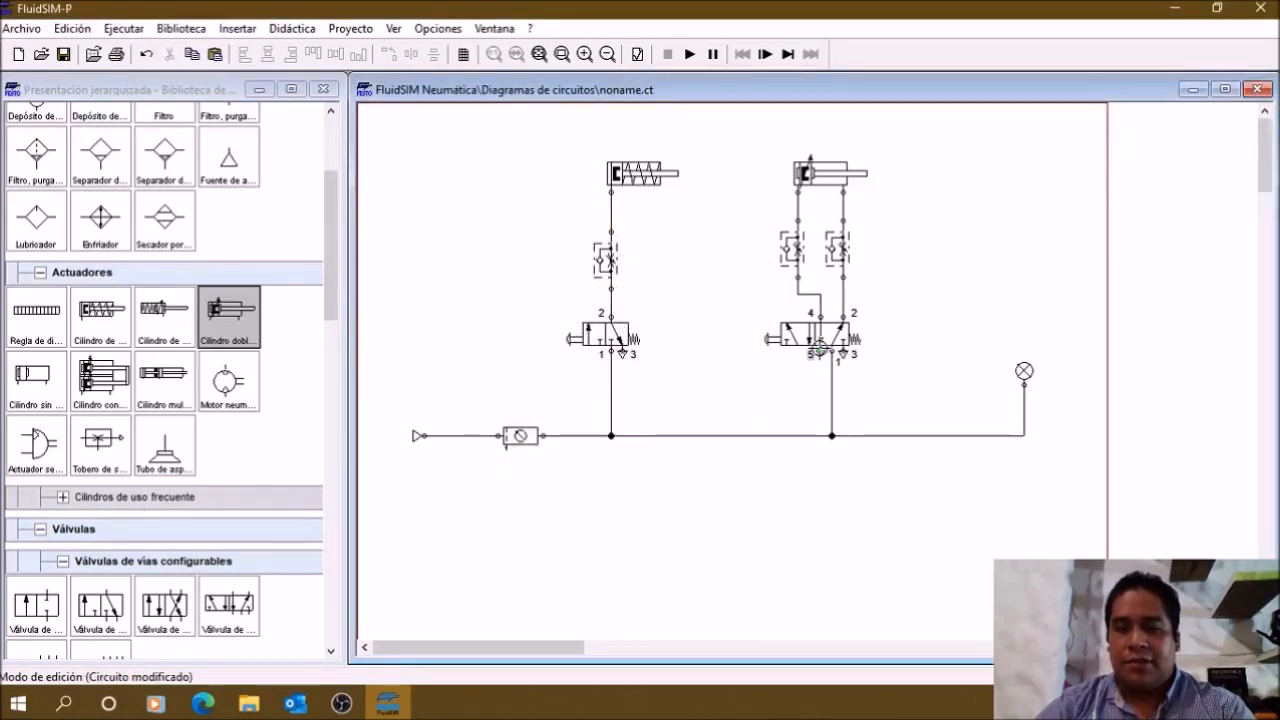
# Step: Close port 5 of the 5/n-way valve with the same exhaust symbol as port 3
pyautogui.doubleClick(820, 352)
pyautogui.click(640, 397)
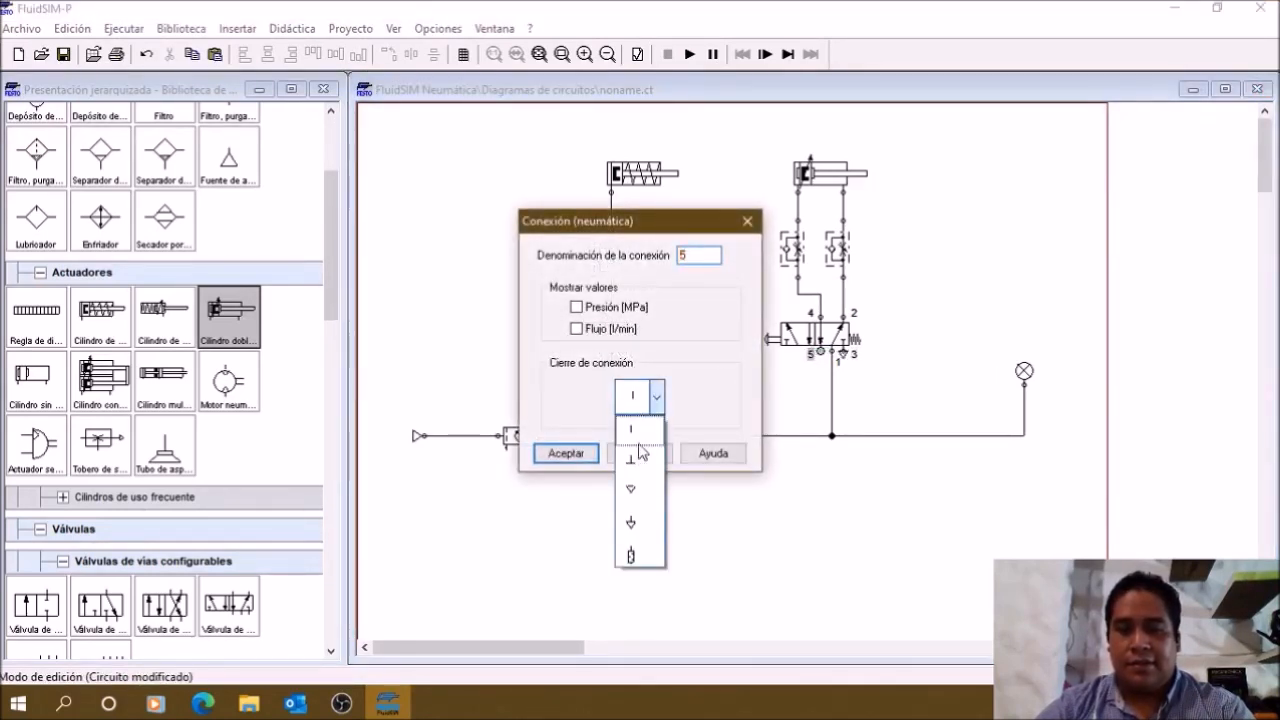
pyautogui.click(634, 523)
pyautogui.click(578, 452)
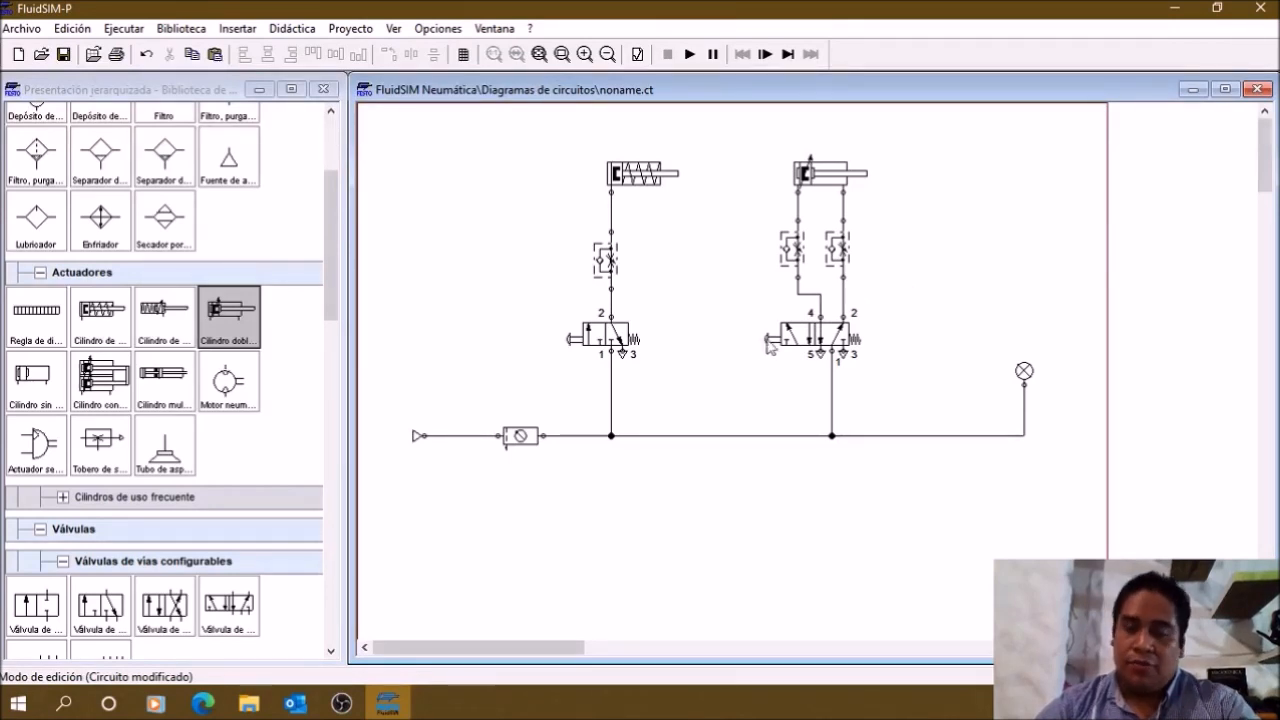
# Step: Start the simulation and operate the 5/n-way valve's push button twice to extend and retract the double-acting cylinder
pyautogui.click(690, 54)
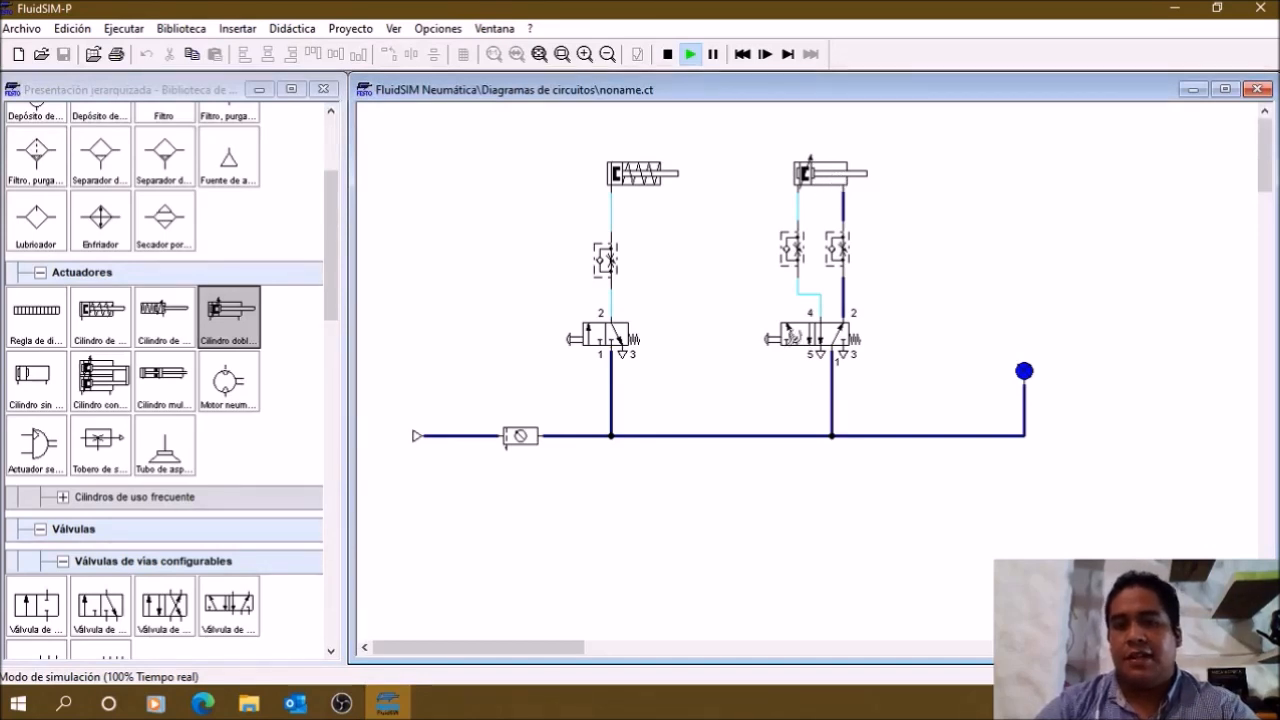
pyautogui.click(772, 339)
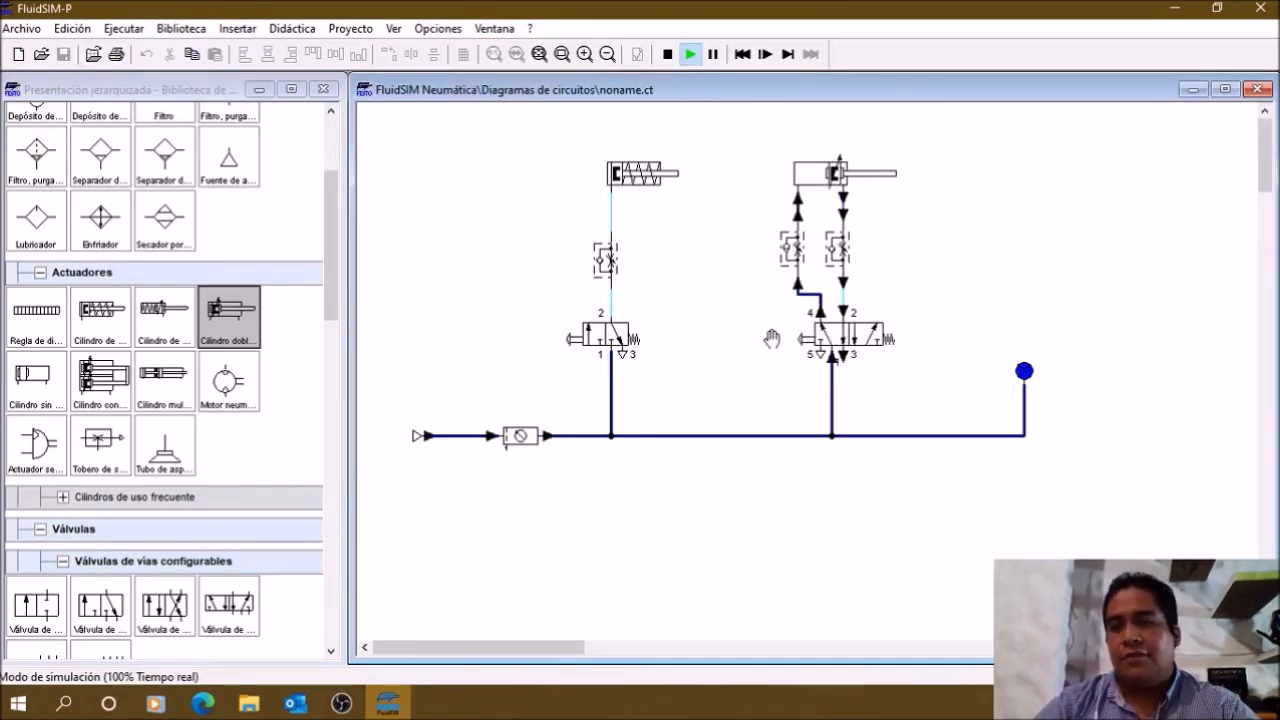
pyautogui.click(776, 340)
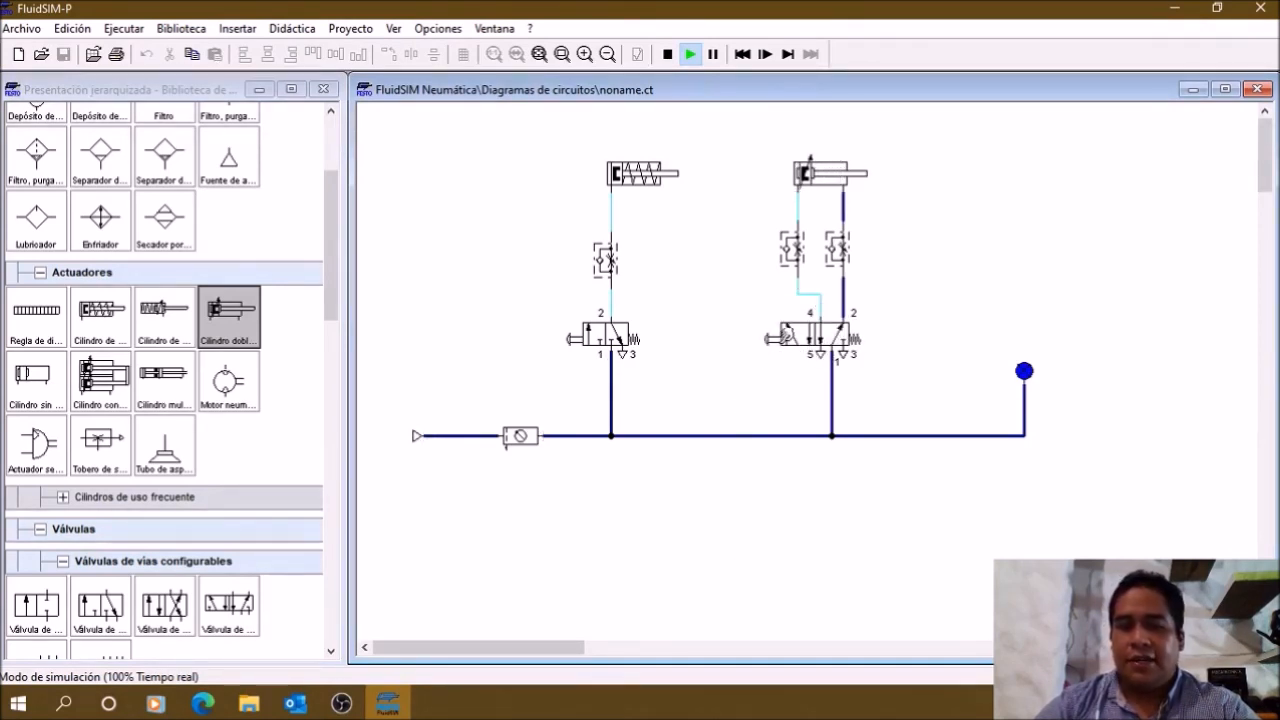
pyautogui.click(782, 338)
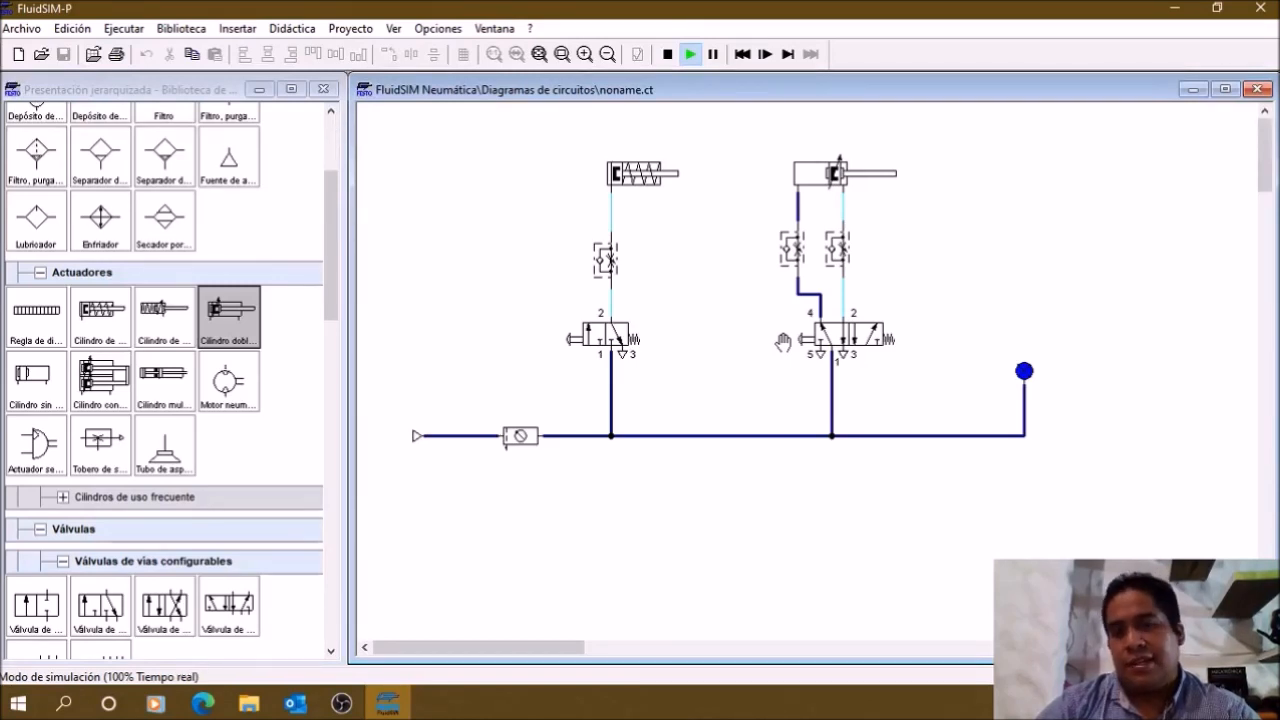
pyautogui.click(783, 344)
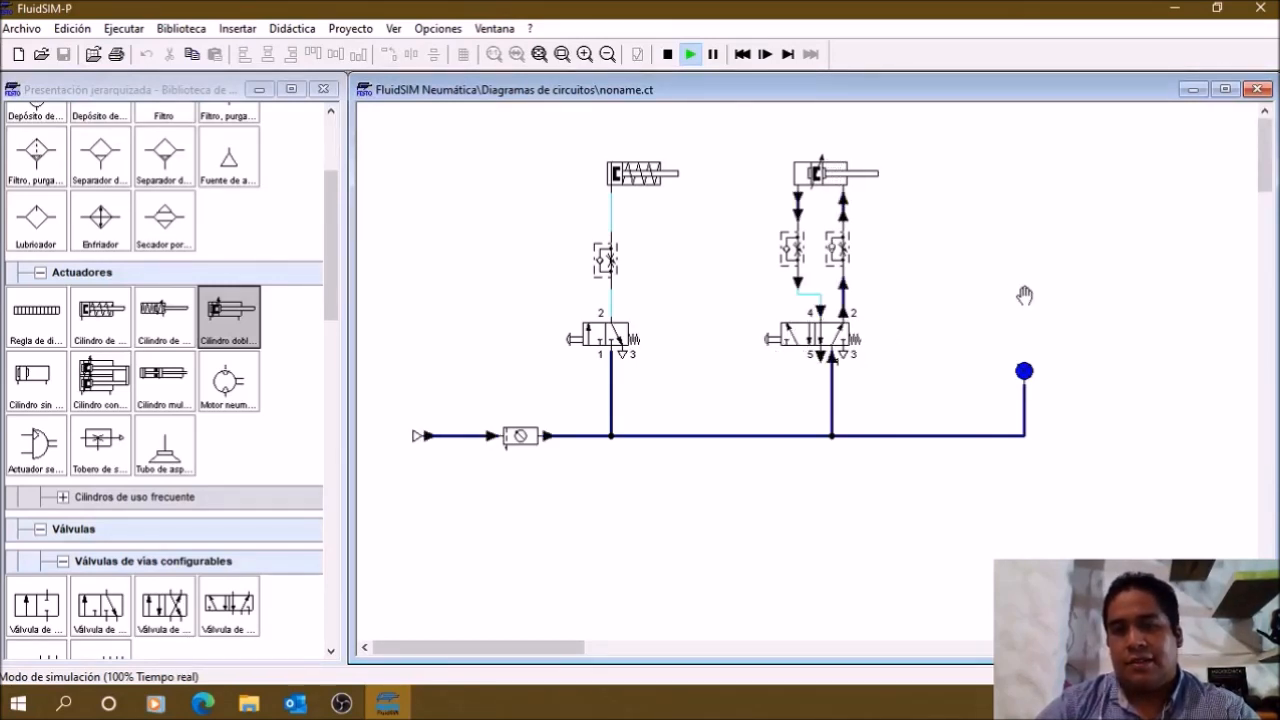
# Step: Set the opening of the flow control on the port 4 line to 60 % and operate the 5/n-way valve to test the cylinder
pyautogui.doubleClick(792, 250)
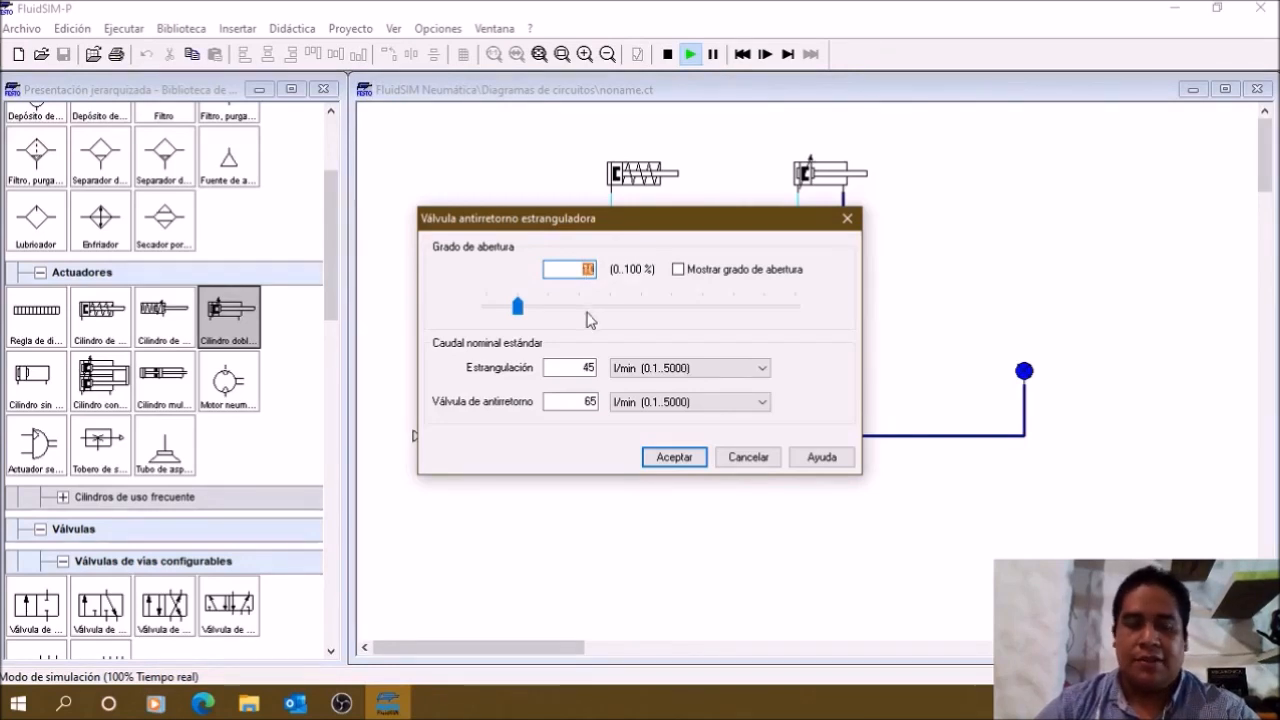
pyautogui.write('60')
pyautogui.press('Return')
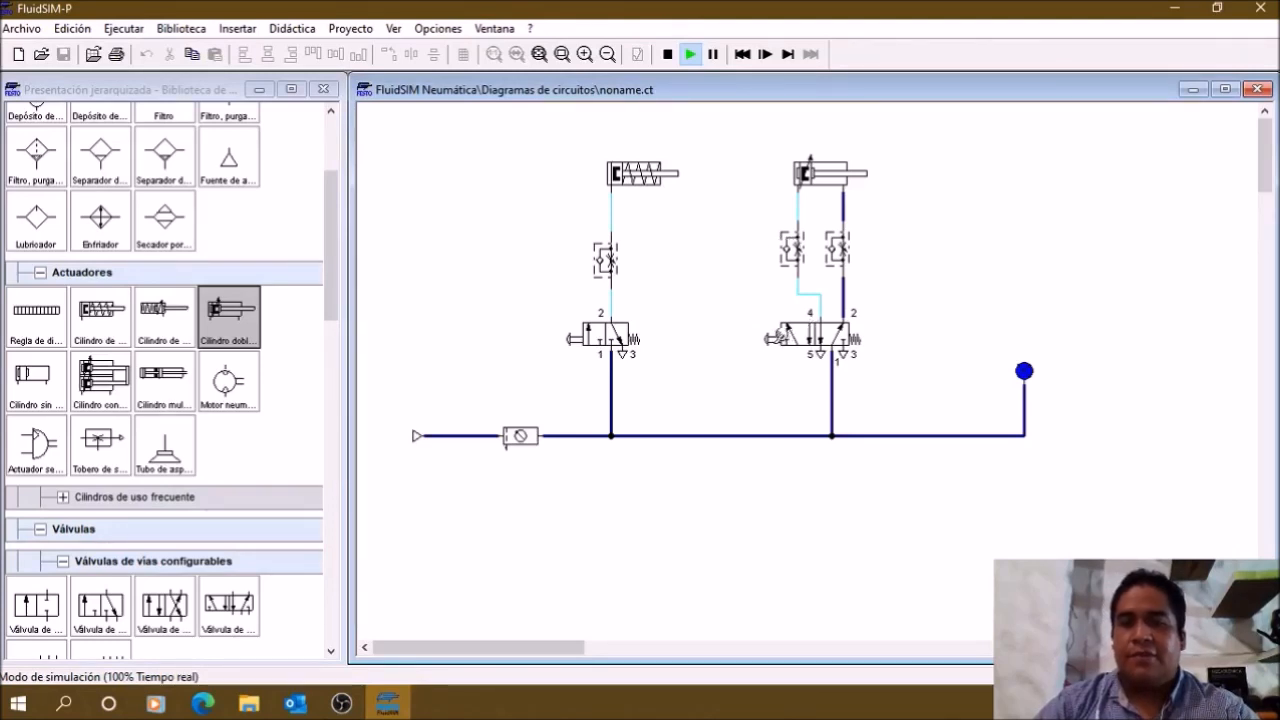
pyautogui.click(775, 340)
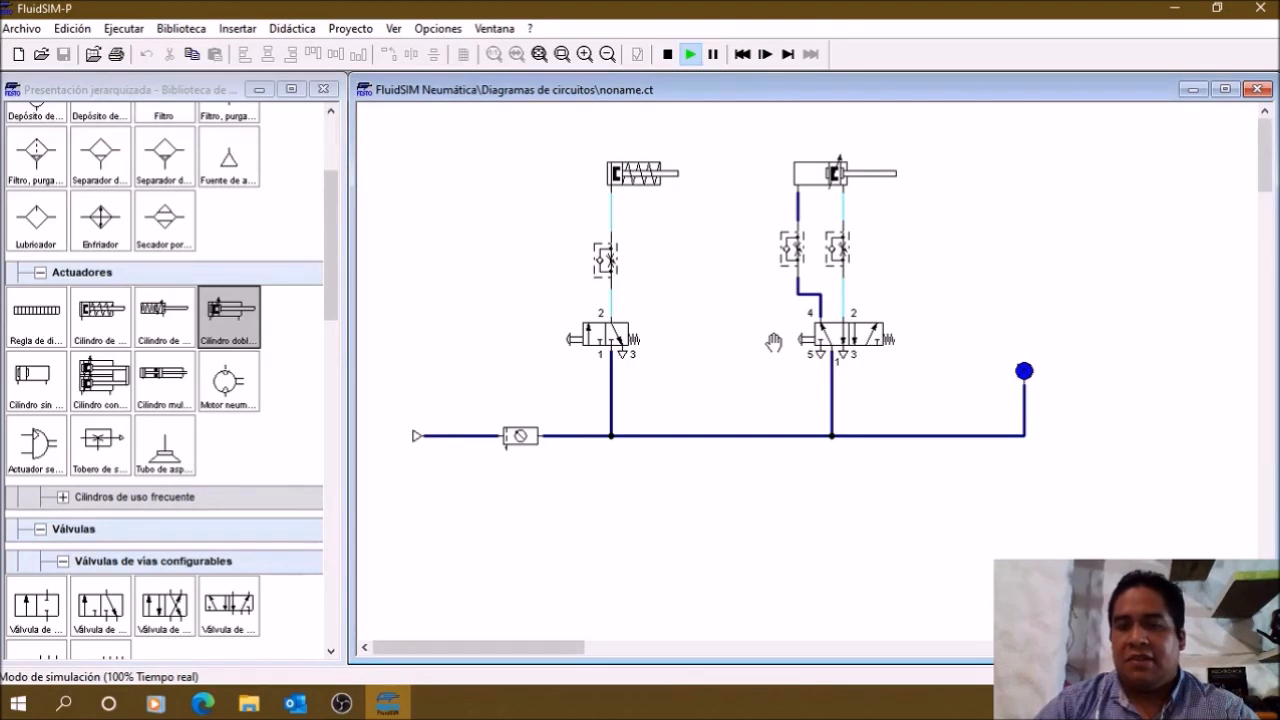
pyautogui.click(775, 340)
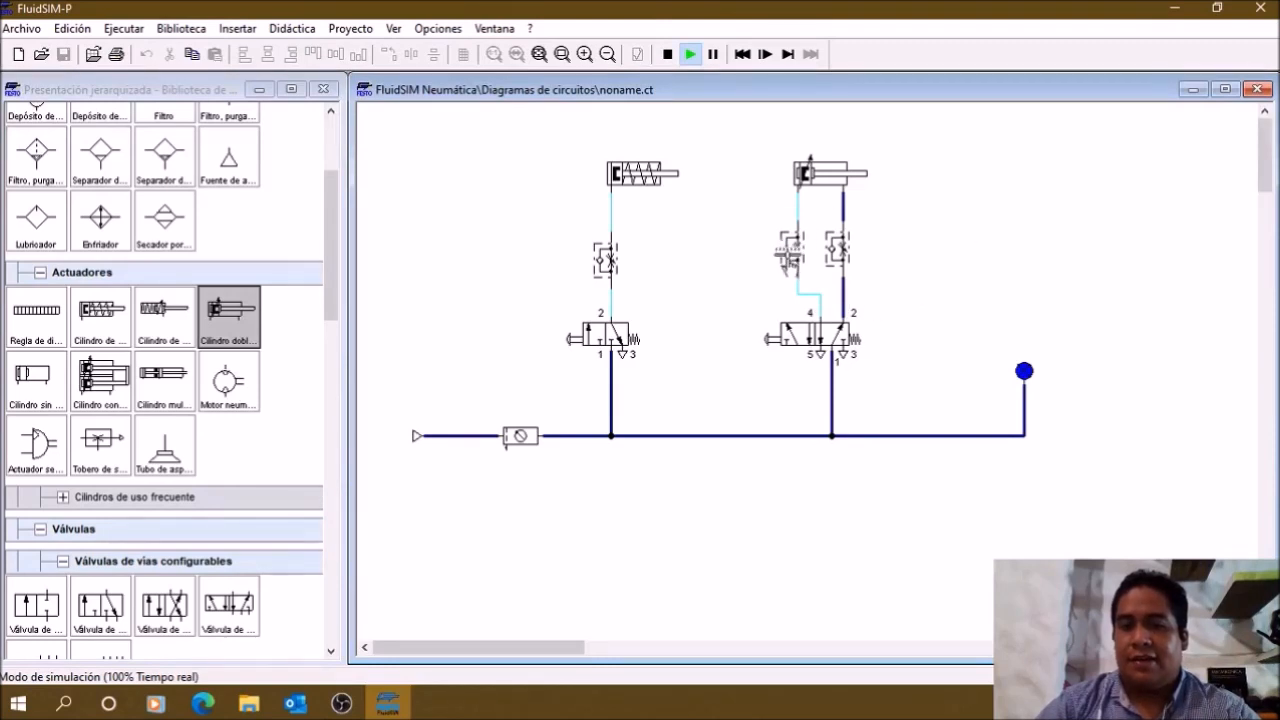
# Step: Set the opening of the flow control on the 5/n-way valve's port 4 line to 10 %
pyautogui.doubleClick(793, 258)
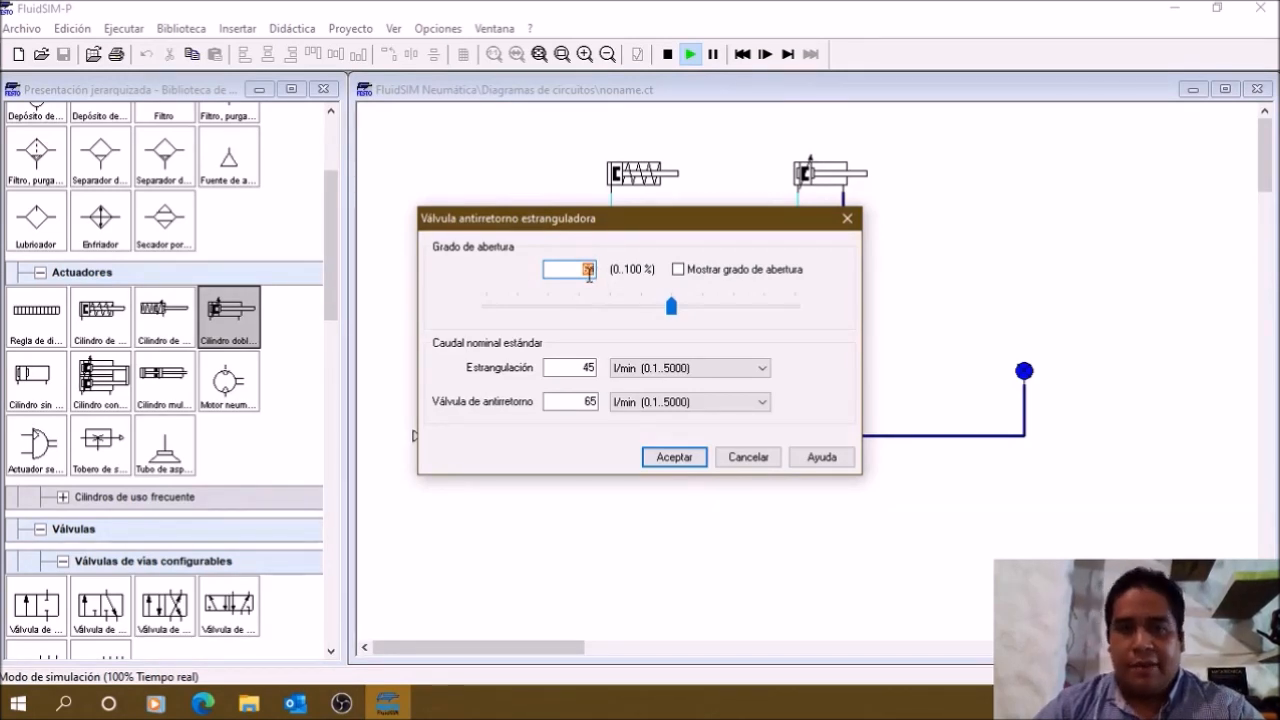
pyautogui.press('BackSpace')
pyautogui.write('10')
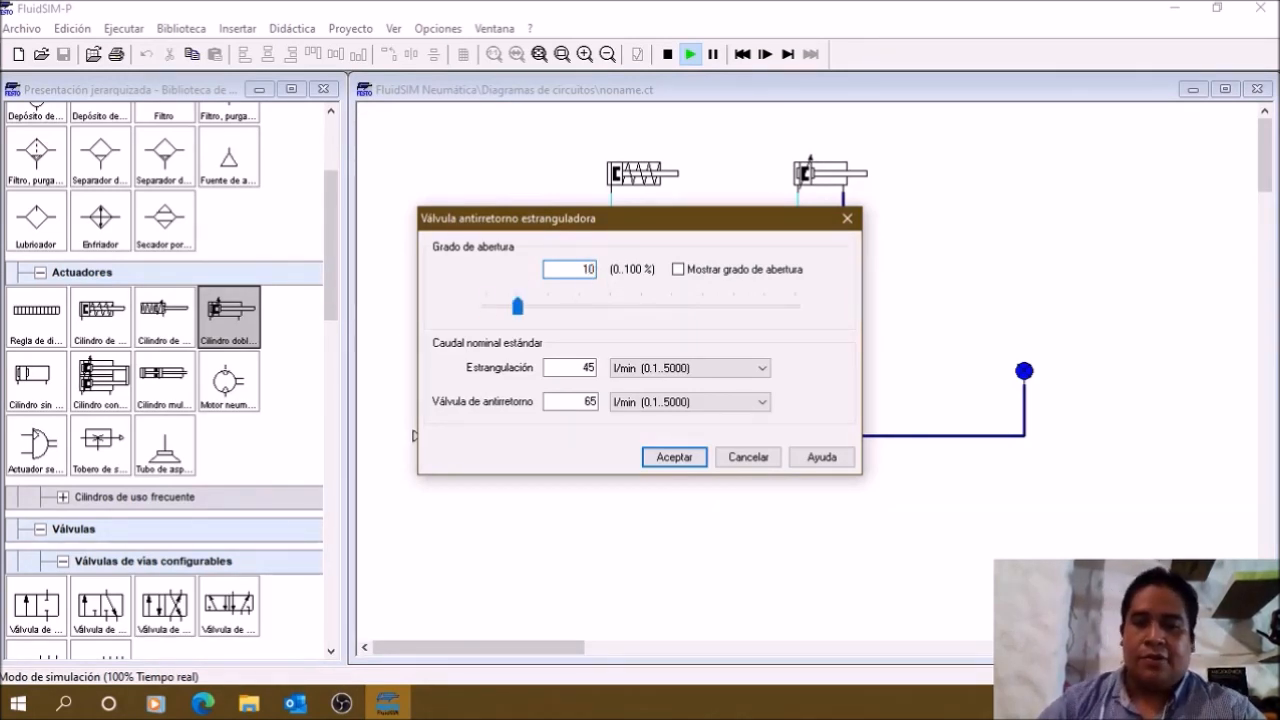
pyautogui.press('Return')
# Step: Set the opening of the flow control on the 5/n-way valve's port 2 line to 60 % and operate the valve to test the cylinder
pyautogui.doubleClick(836, 248)
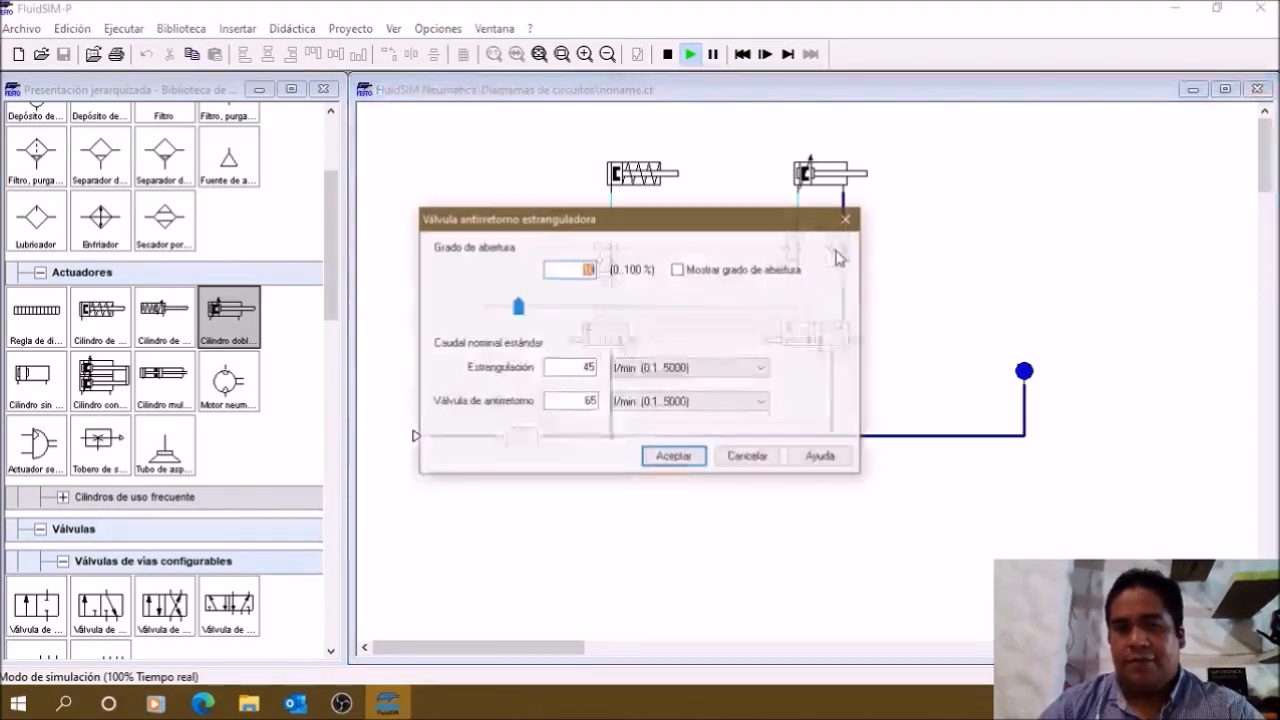
pyautogui.write('50')
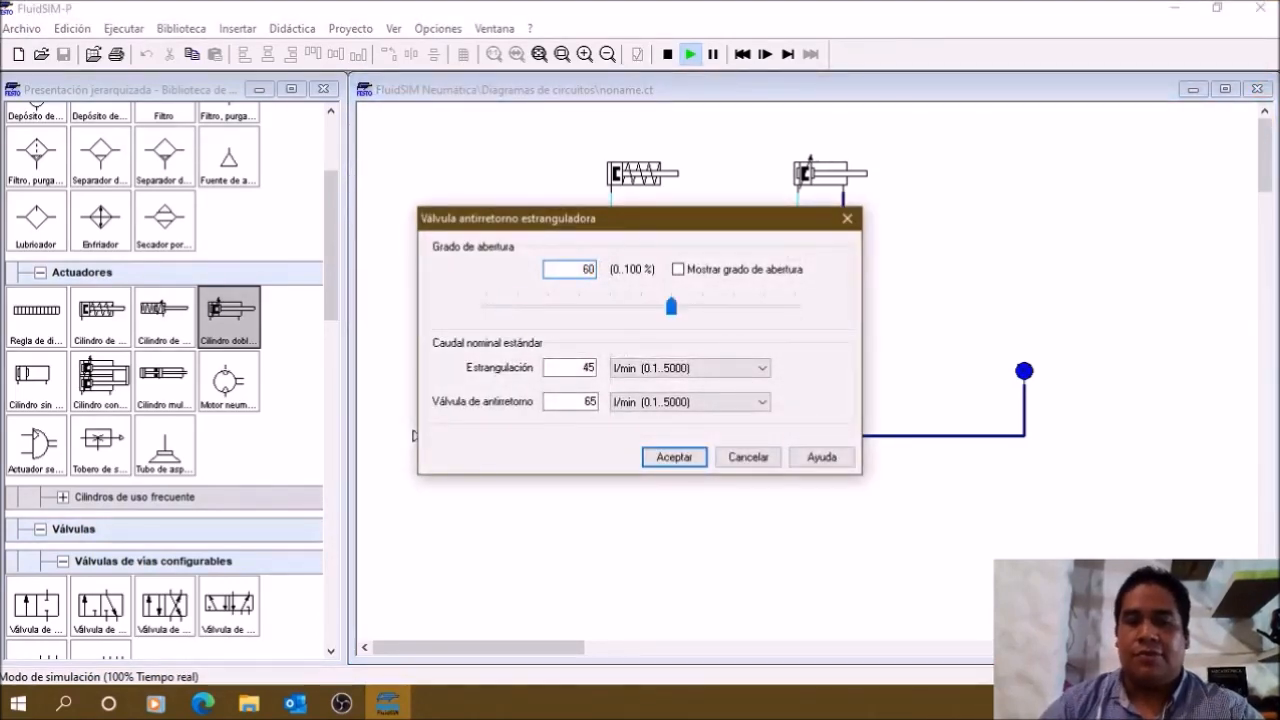
pyautogui.press('Return')
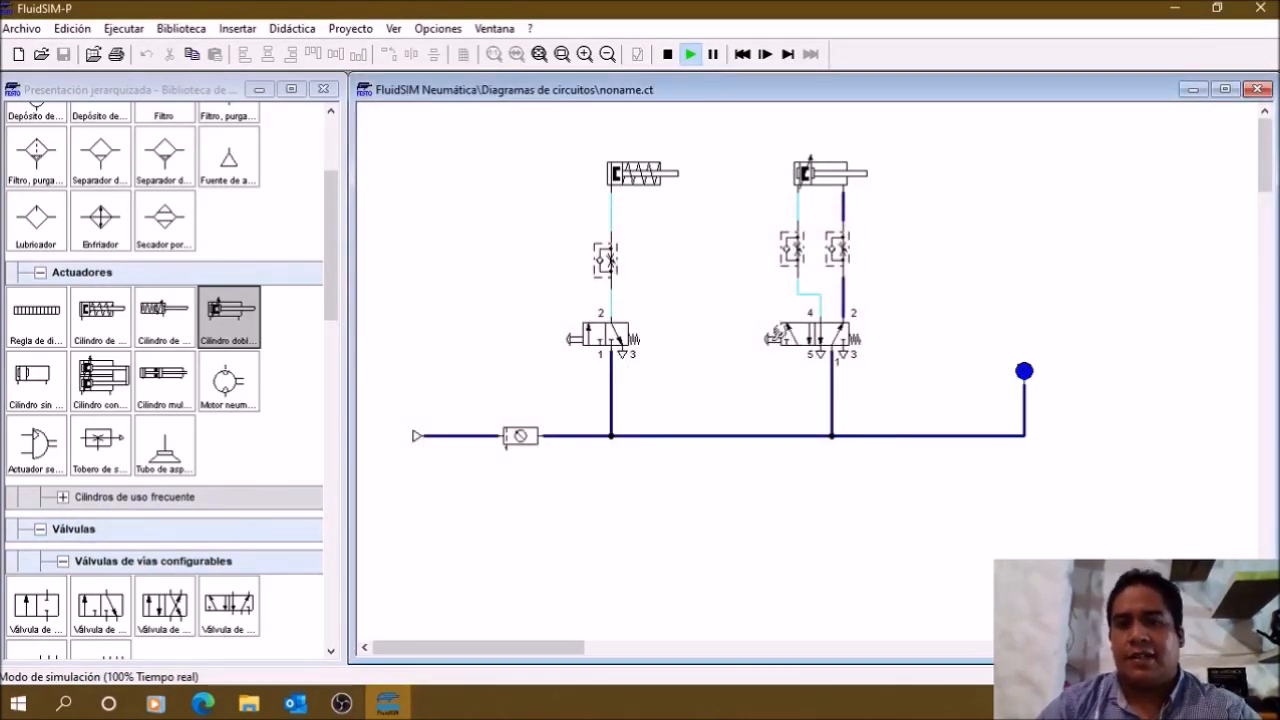
pyautogui.click(774, 338)
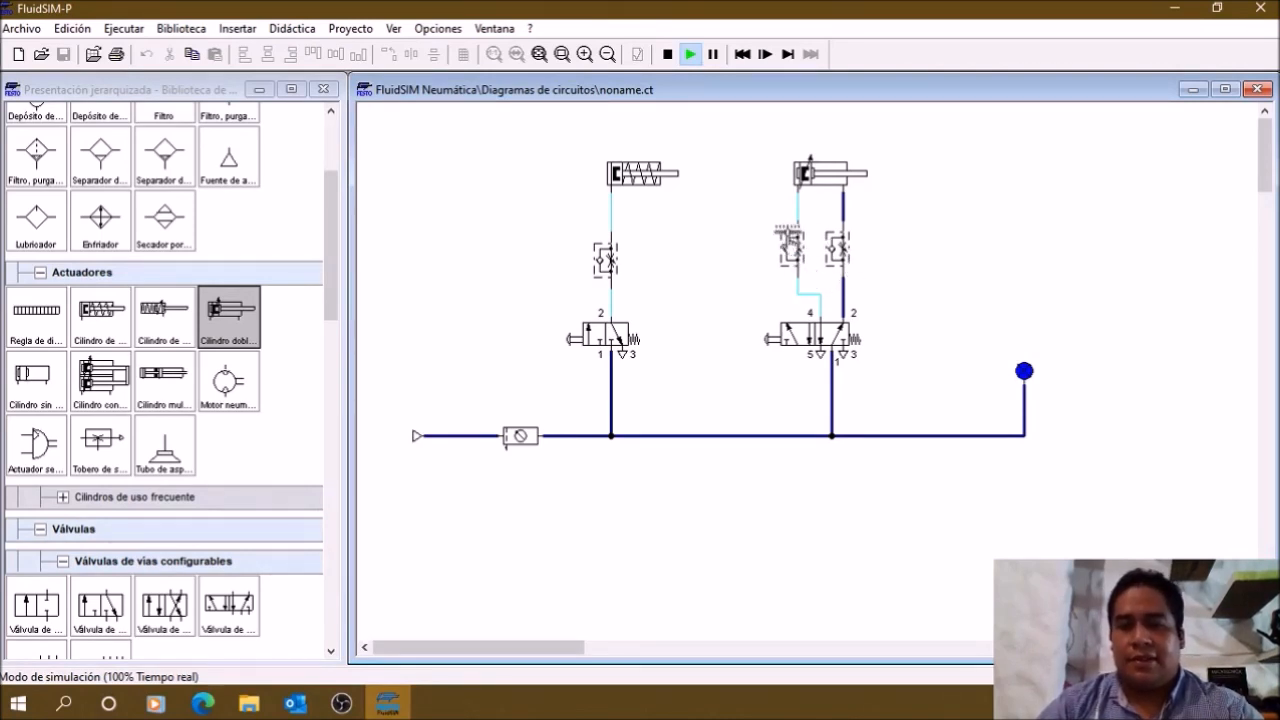
pyautogui.press('ctrl')
pyautogui.press('ctrl')
pyautogui.press('ctrl')
pyautogui.press('ctrl')
pyautogui.press('ctrl')
pyautogui.press('ctrl')
pyautogui.press('ctrl')
pyautogui.press('ctrl')
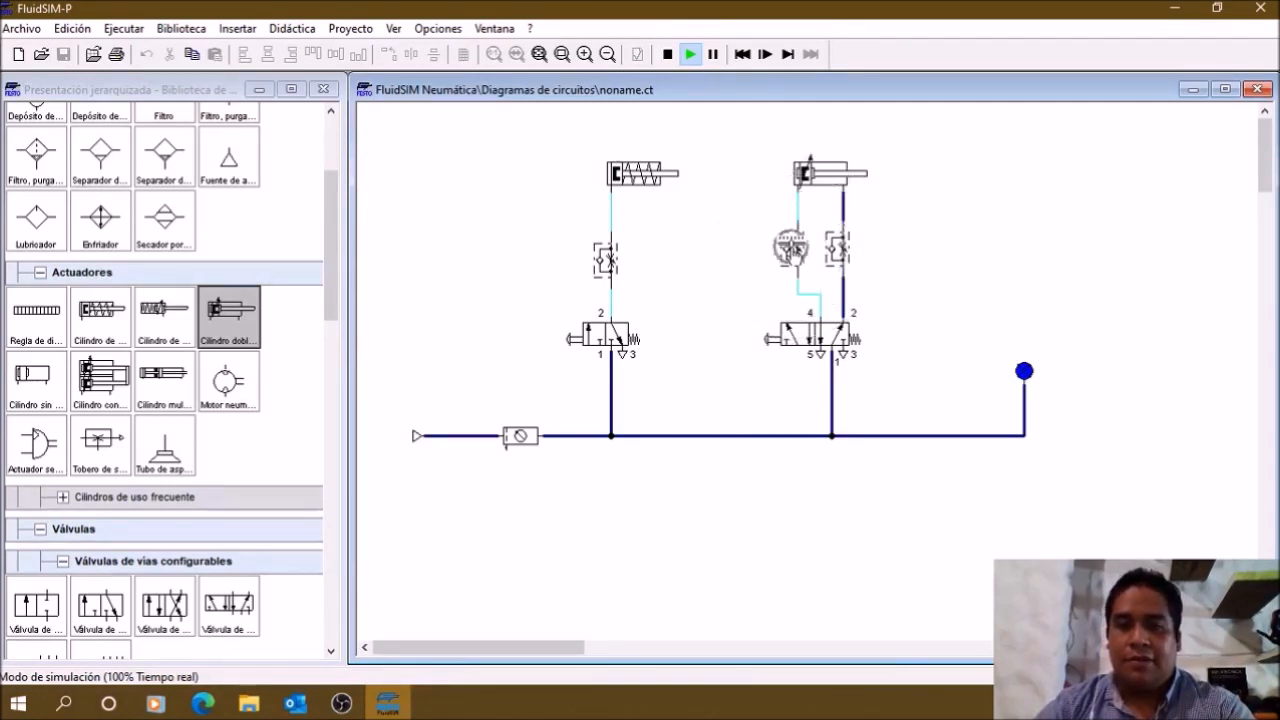
pyautogui.press('ctrl')
pyautogui.press('ctrl')
pyautogui.press('ctrl')
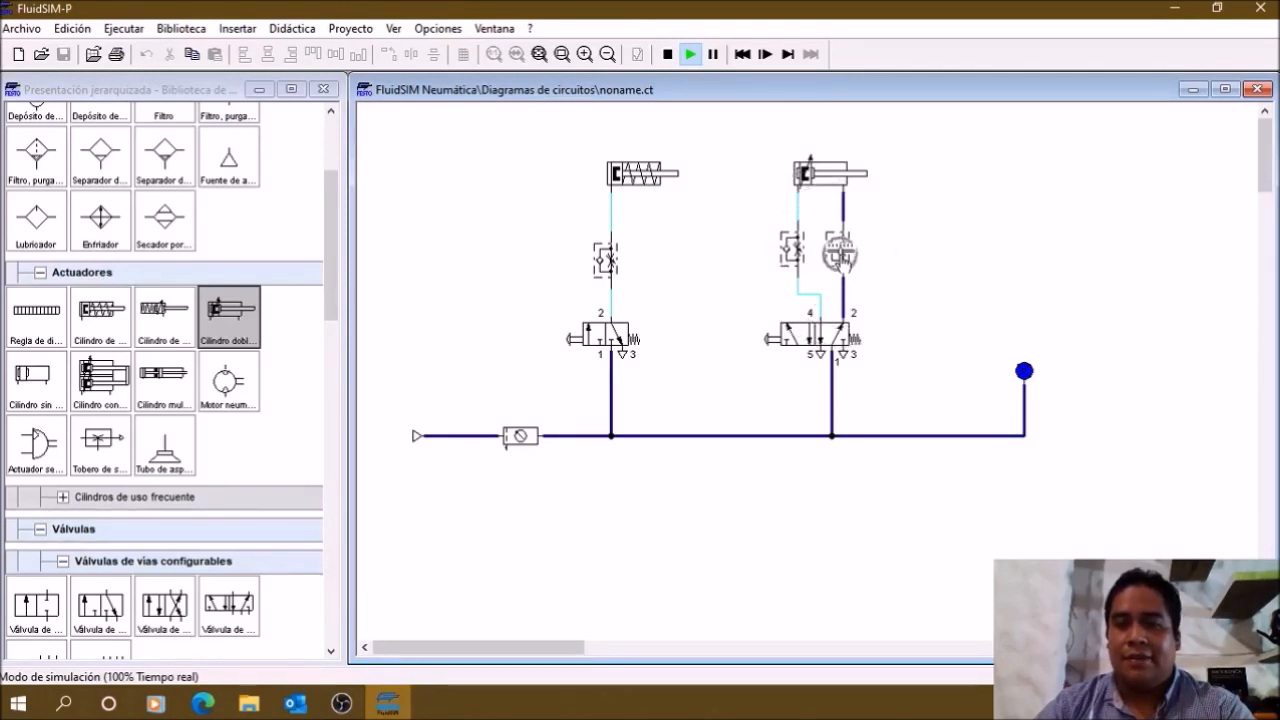
pyautogui.press('ctrl')
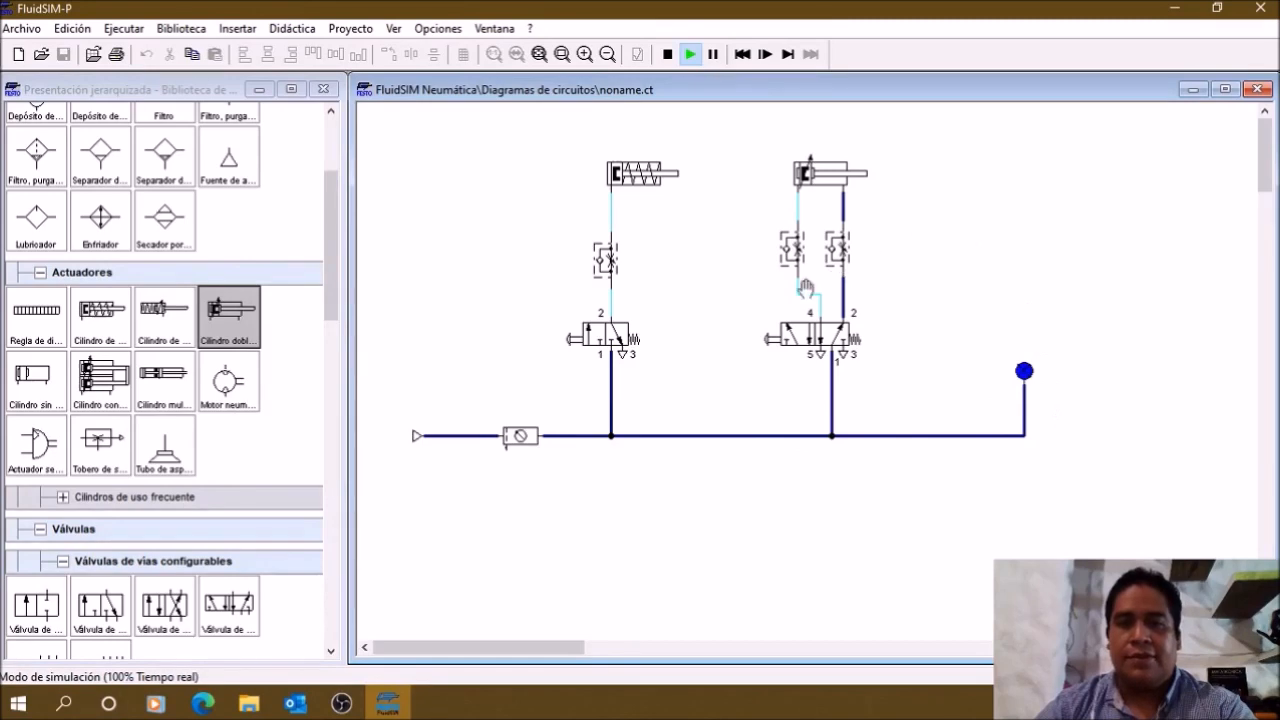
# Step: Stop the running circuit simulation
pyautogui.click(672, 58)
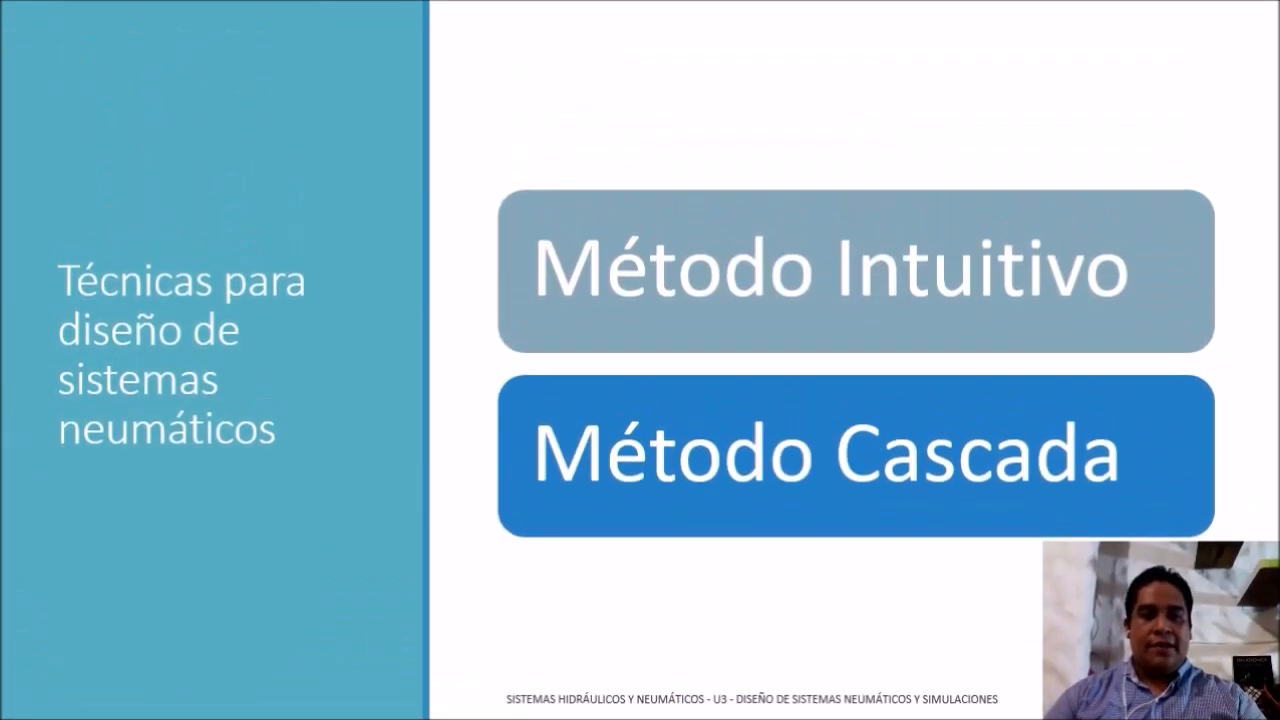
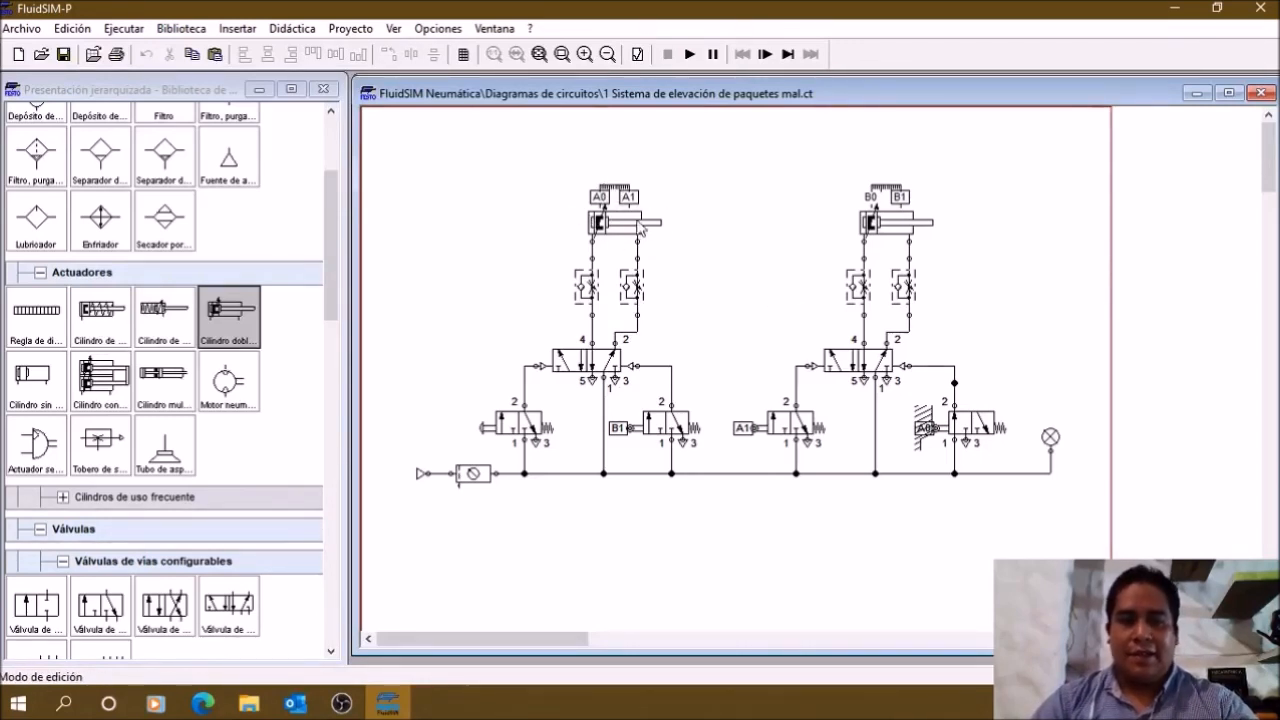
# Step: Open the left double-acting cylinder's configuration and review its parameters, external load, force profile and actuation labels
pyautogui.doubleClick(633, 226)
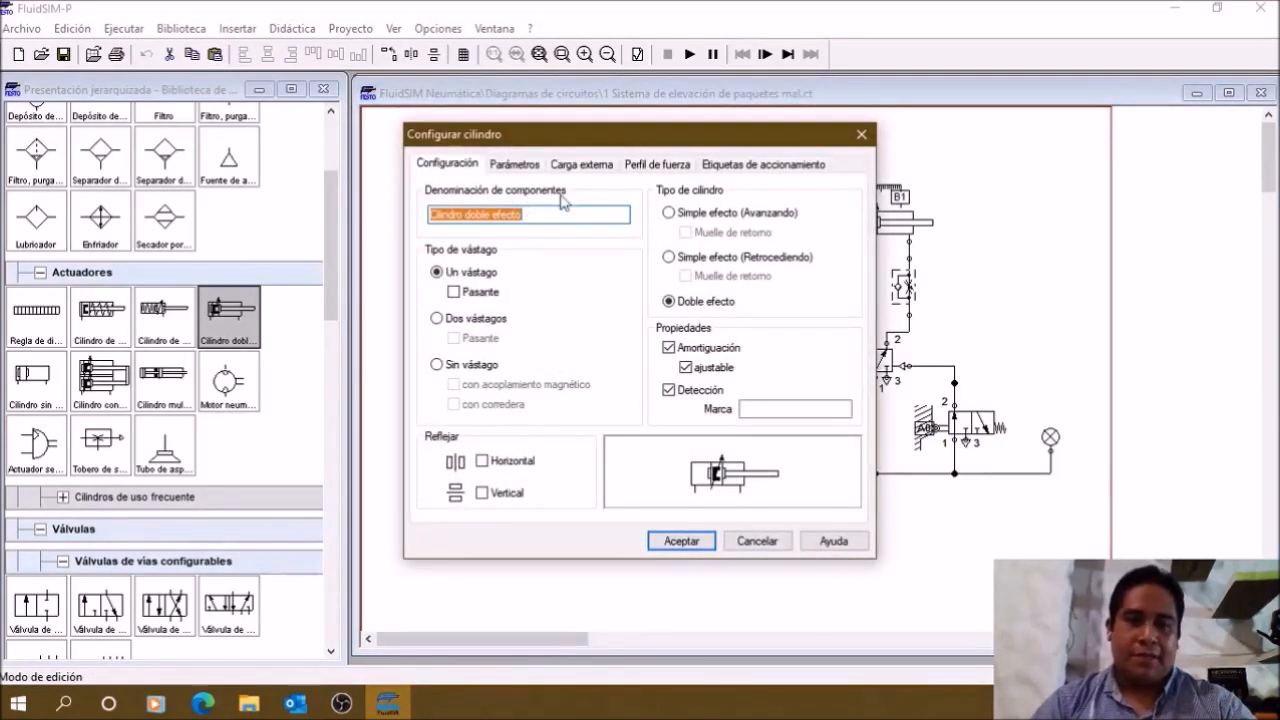
pyautogui.click(526, 172)
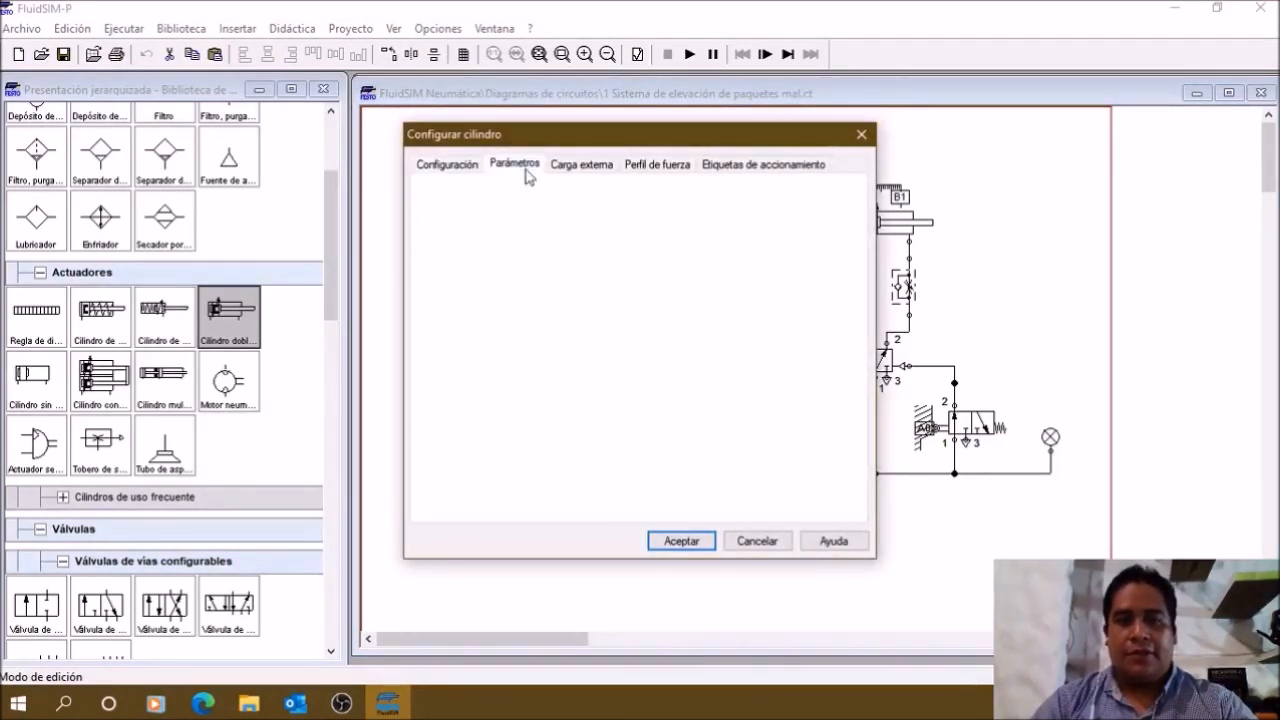
pyautogui.click(580, 168)
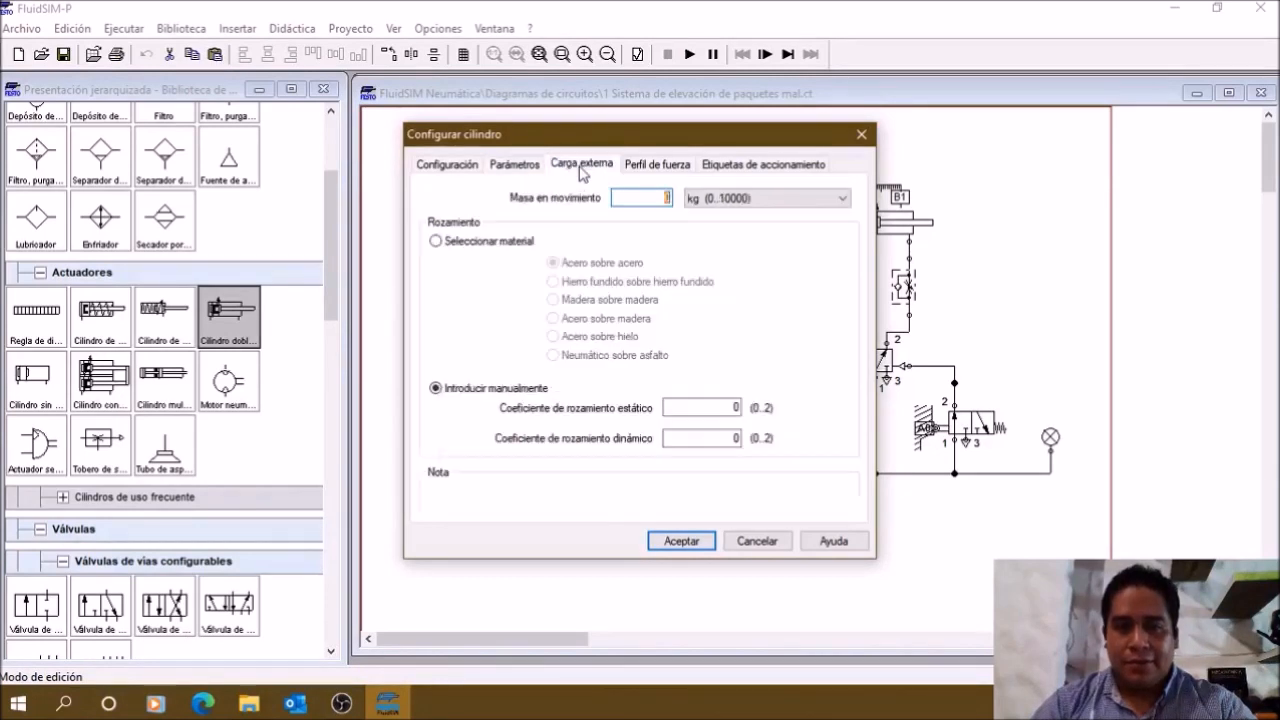
pyautogui.click(654, 168)
pyautogui.click(745, 166)
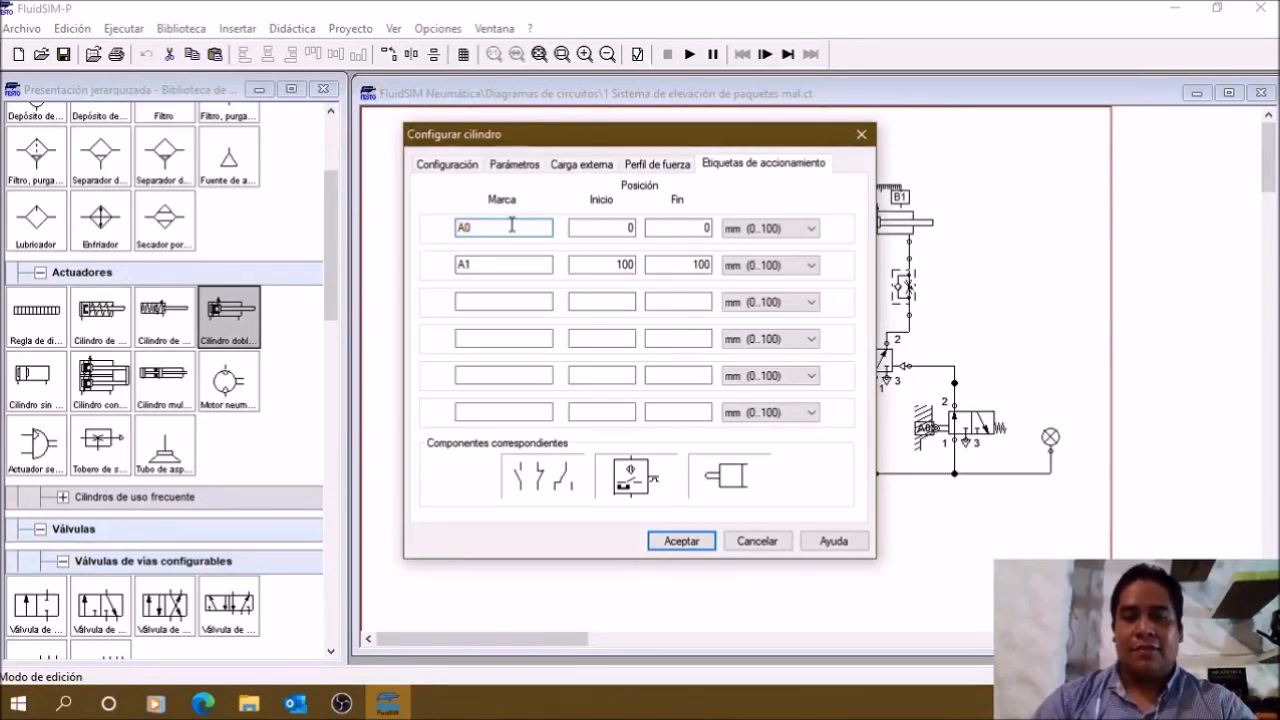
# Step: Examine the names, start and end positions and units of the left cylinder's actuation labels A0 and A1, and close the configuration
pyautogui.moveTo(505, 228); pyautogui.dragTo(414, 237)
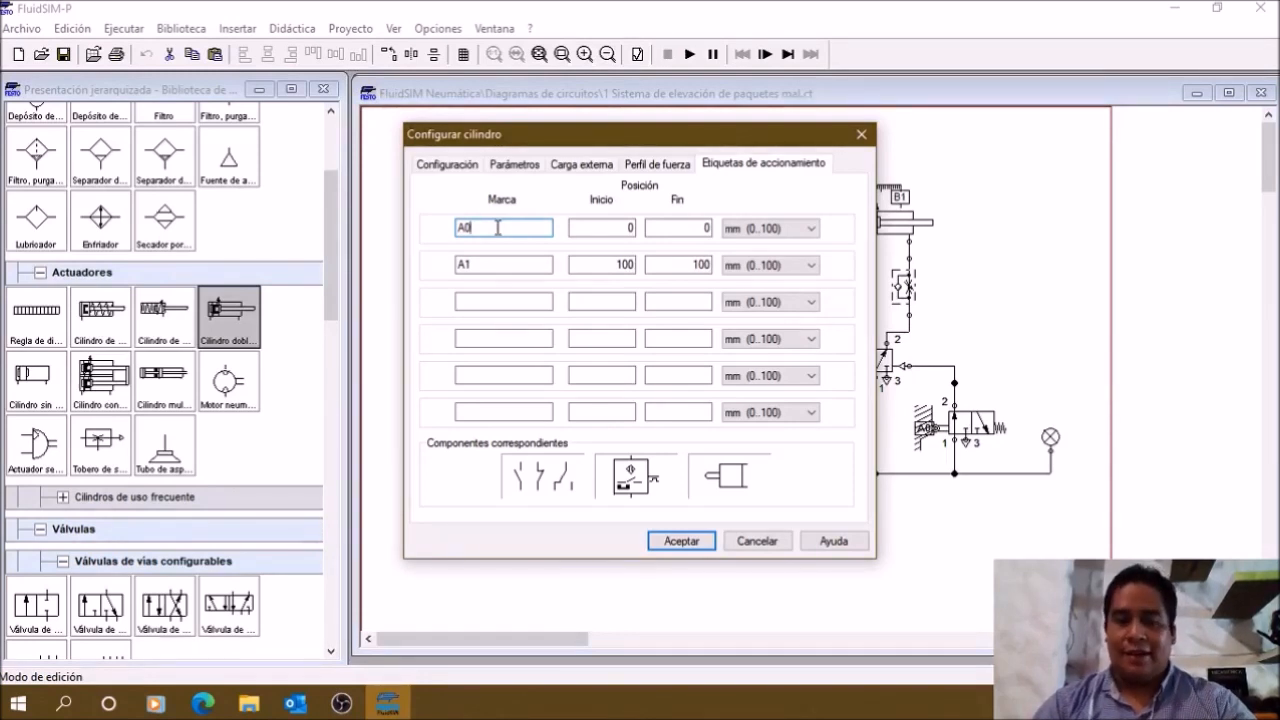
pyautogui.click(507, 229)
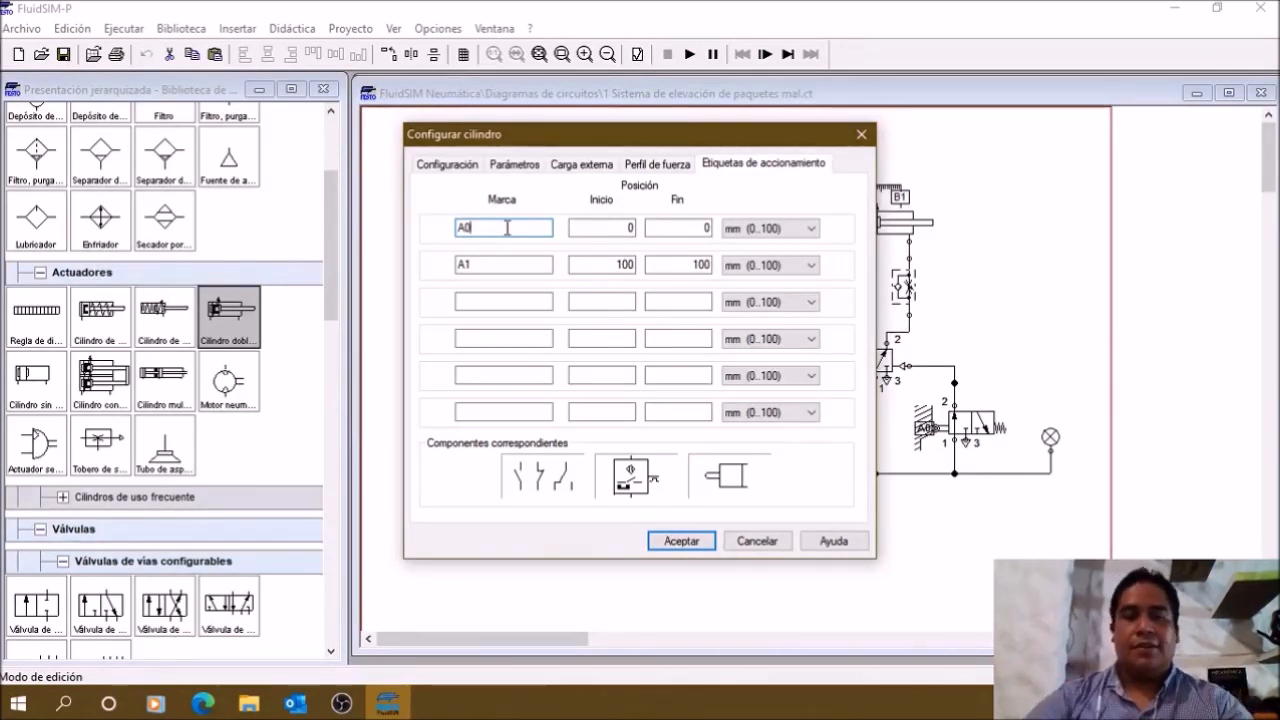
pyautogui.doubleClick(622, 228)
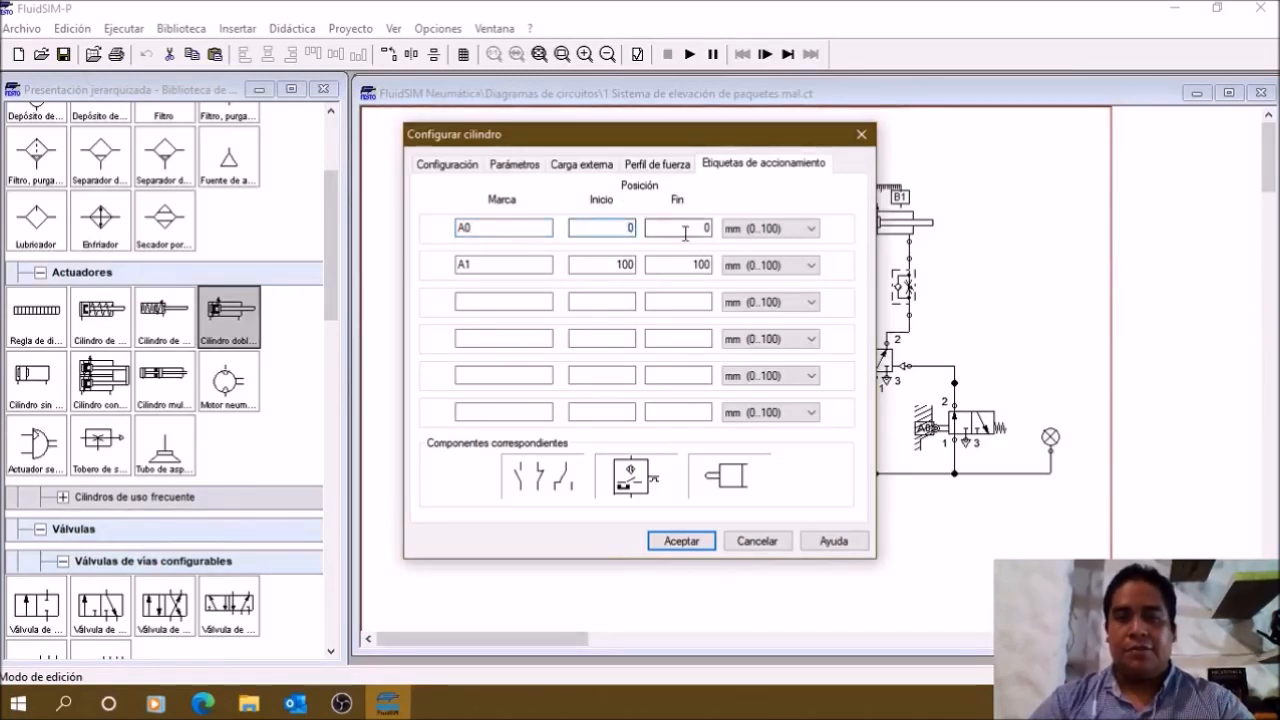
pyautogui.click(768, 229)
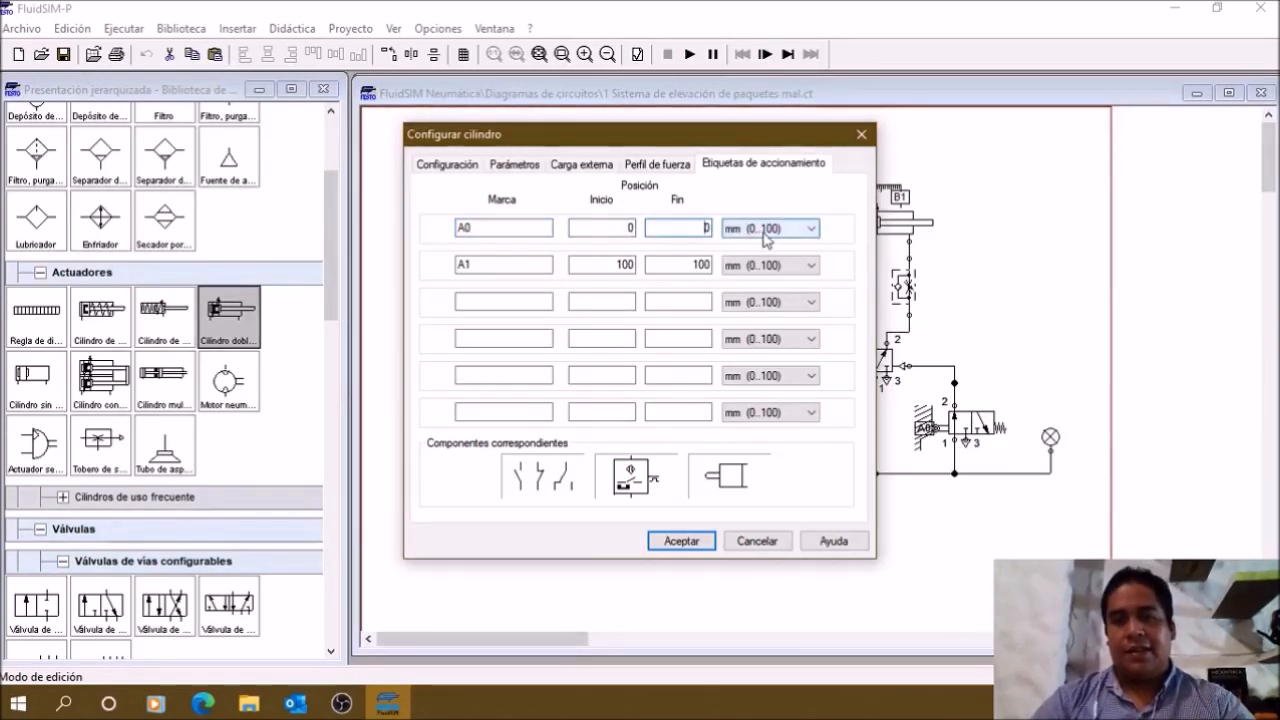
pyautogui.click(853, 216)
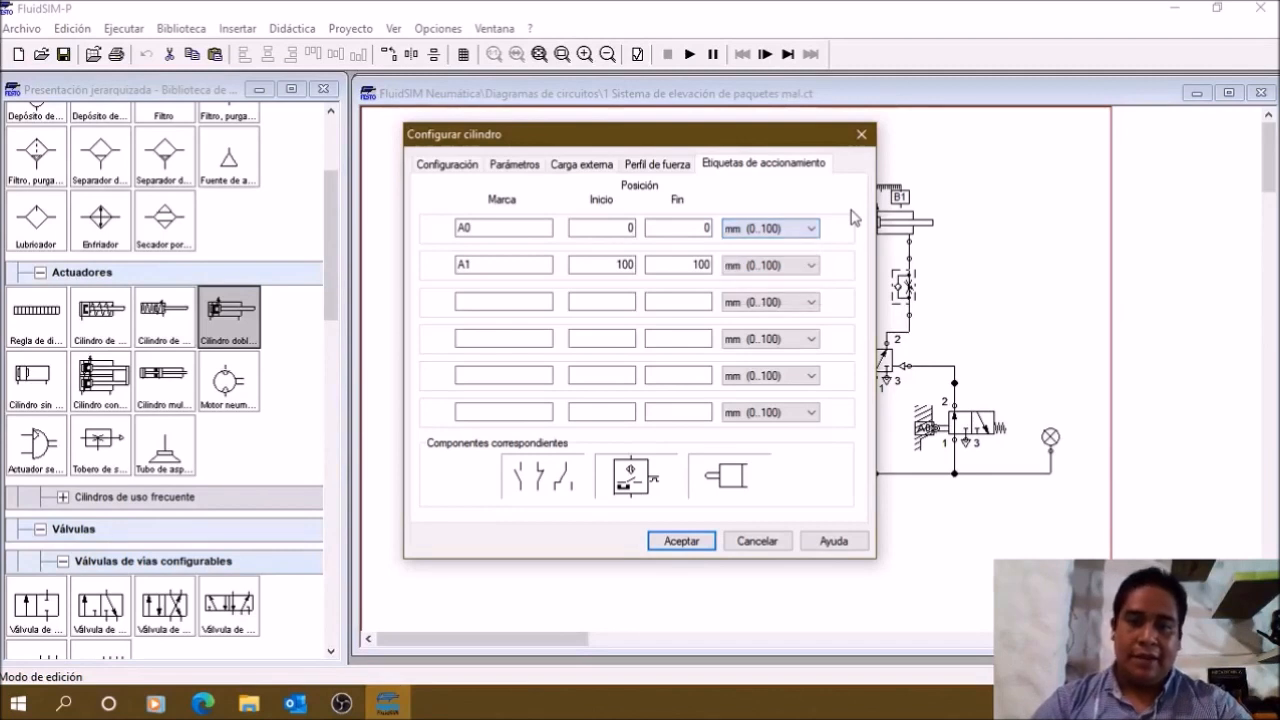
pyautogui.click(492, 262)
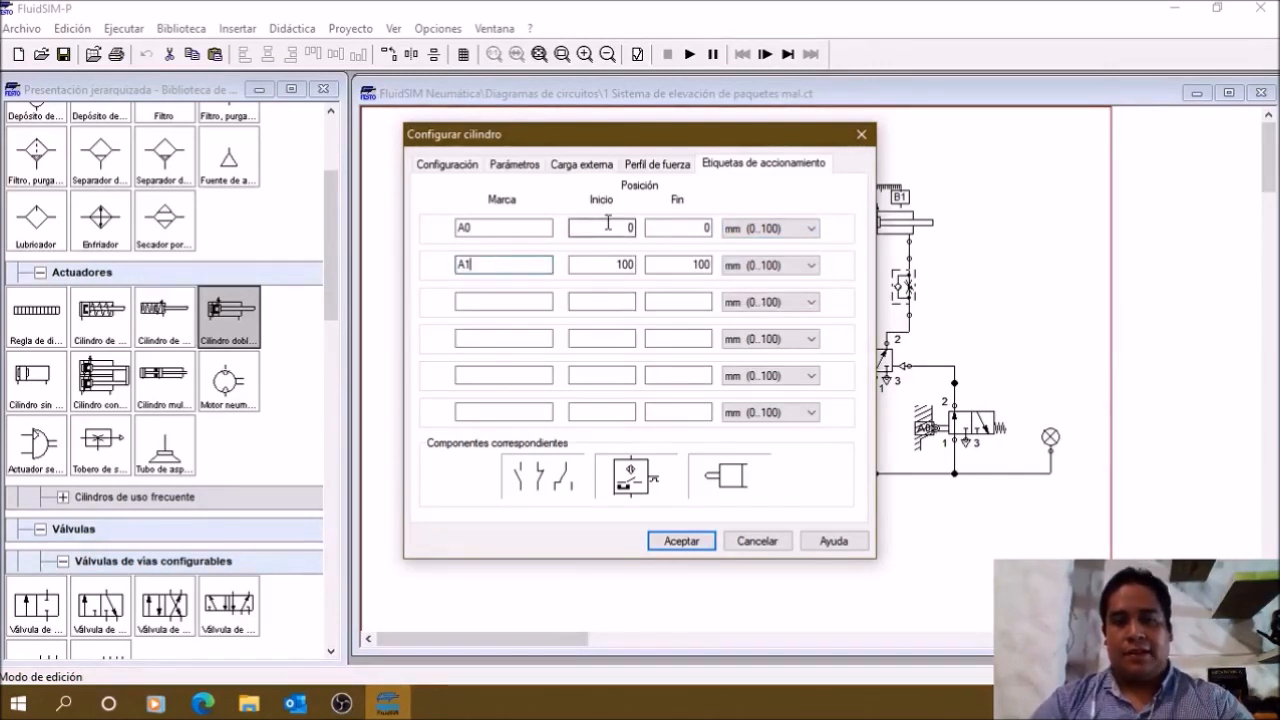
pyautogui.moveTo(505, 227); pyautogui.dragTo(441, 226)
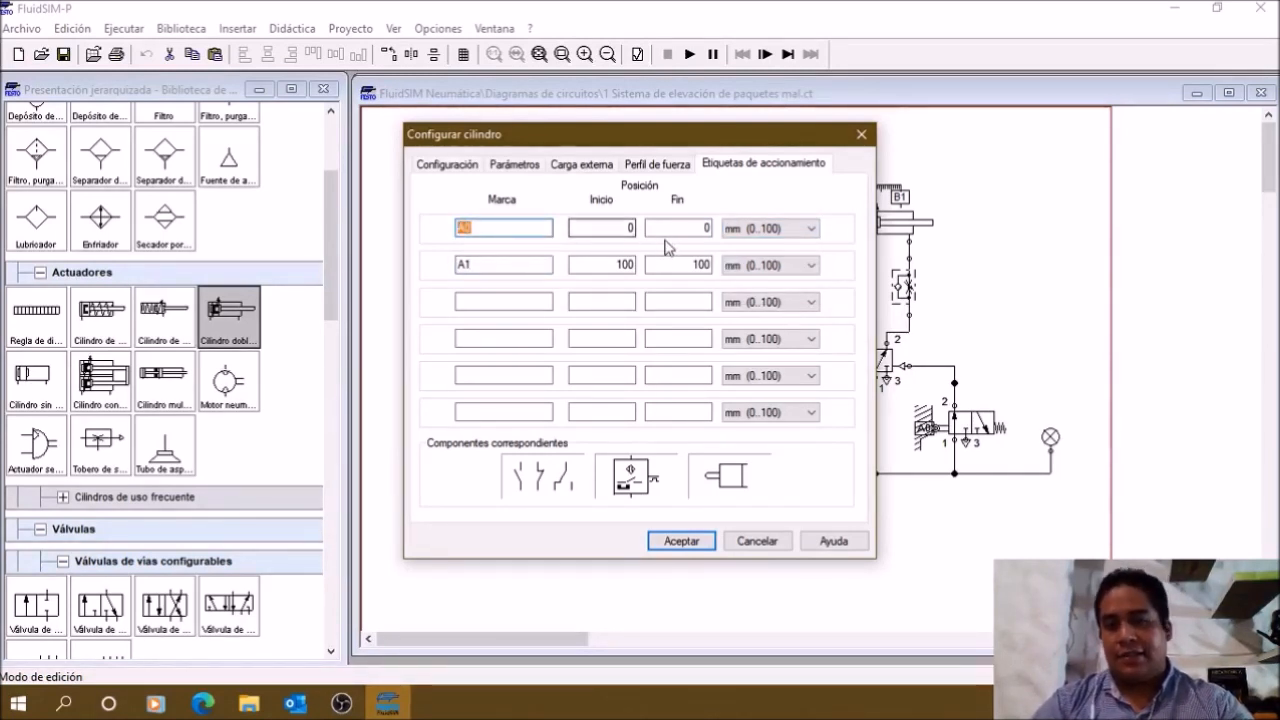
pyautogui.moveTo(477, 268); pyautogui.dragTo(453, 269)
pyautogui.click(617, 265)
pyautogui.moveTo(610, 264); pyautogui.dragTo(708, 265)
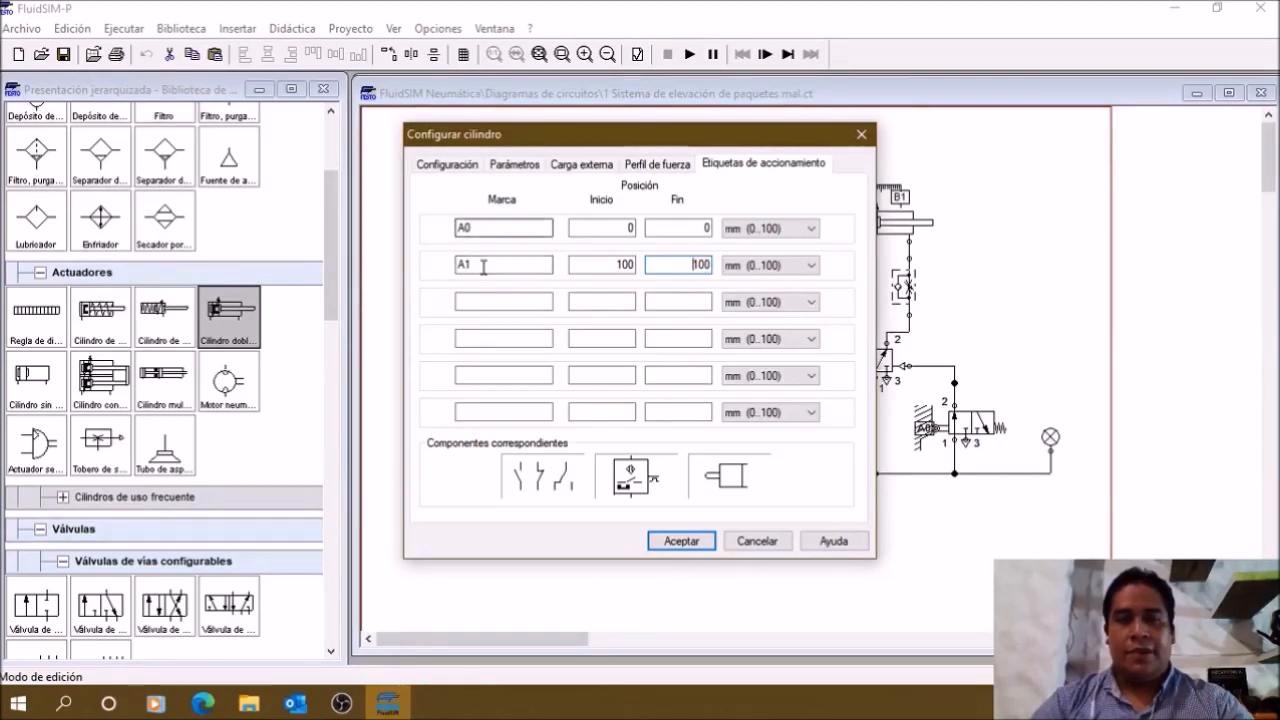
pyautogui.click(686, 544)
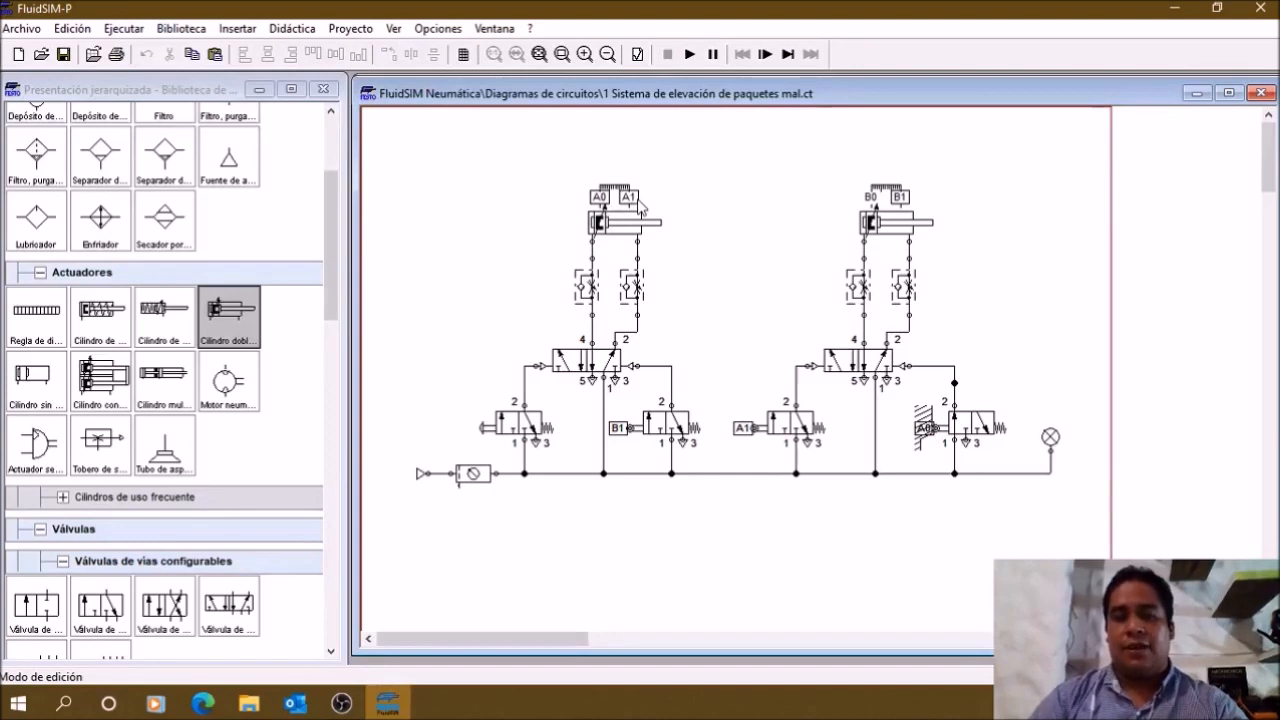
# Step: Examine the names and positions of the right double-acting cylinder's actuation labels B0 and B1, and close the configuration
pyautogui.doubleClick(888, 230)
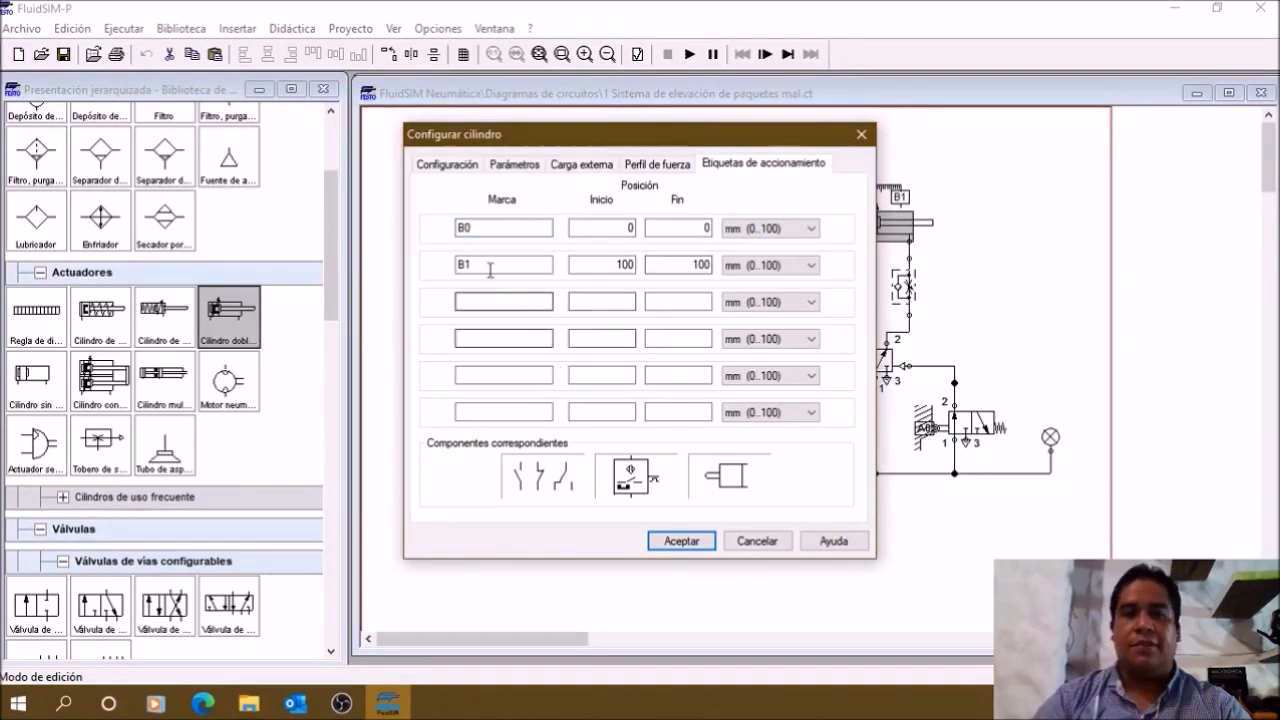
pyautogui.moveTo(481, 232); pyautogui.dragTo(441, 229)
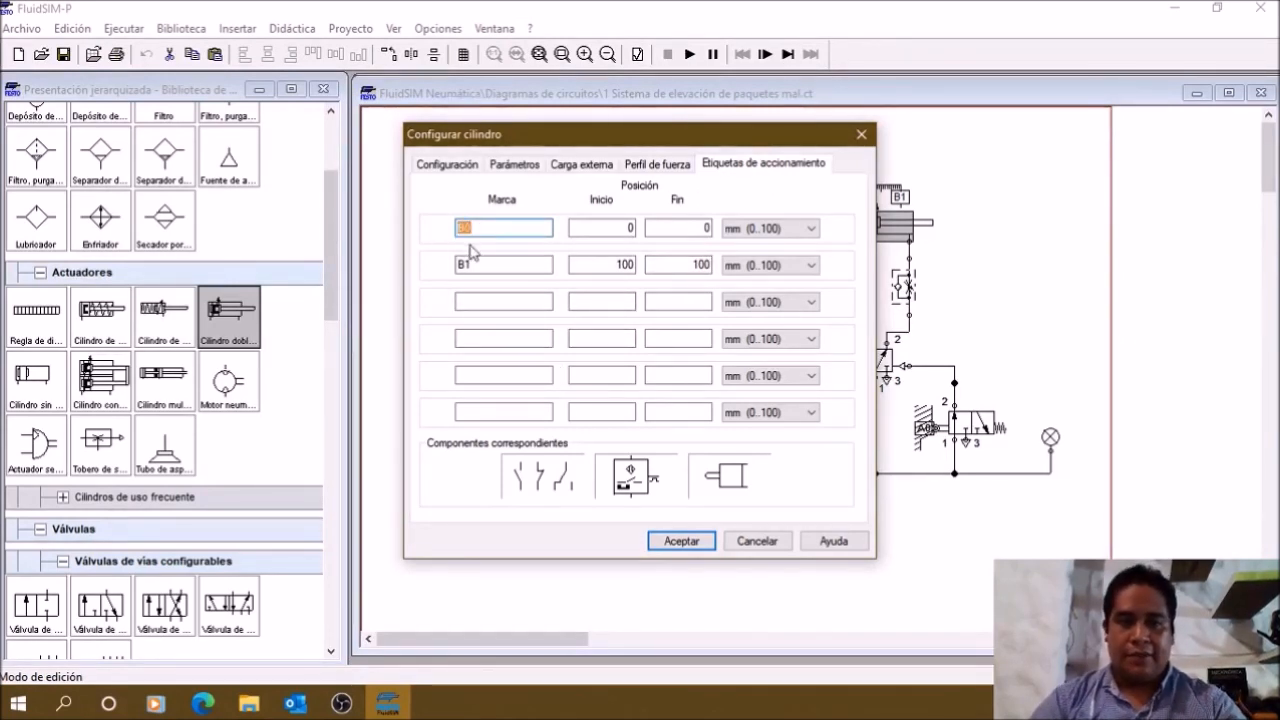
pyautogui.doubleClick(466, 267)
pyautogui.click(608, 229)
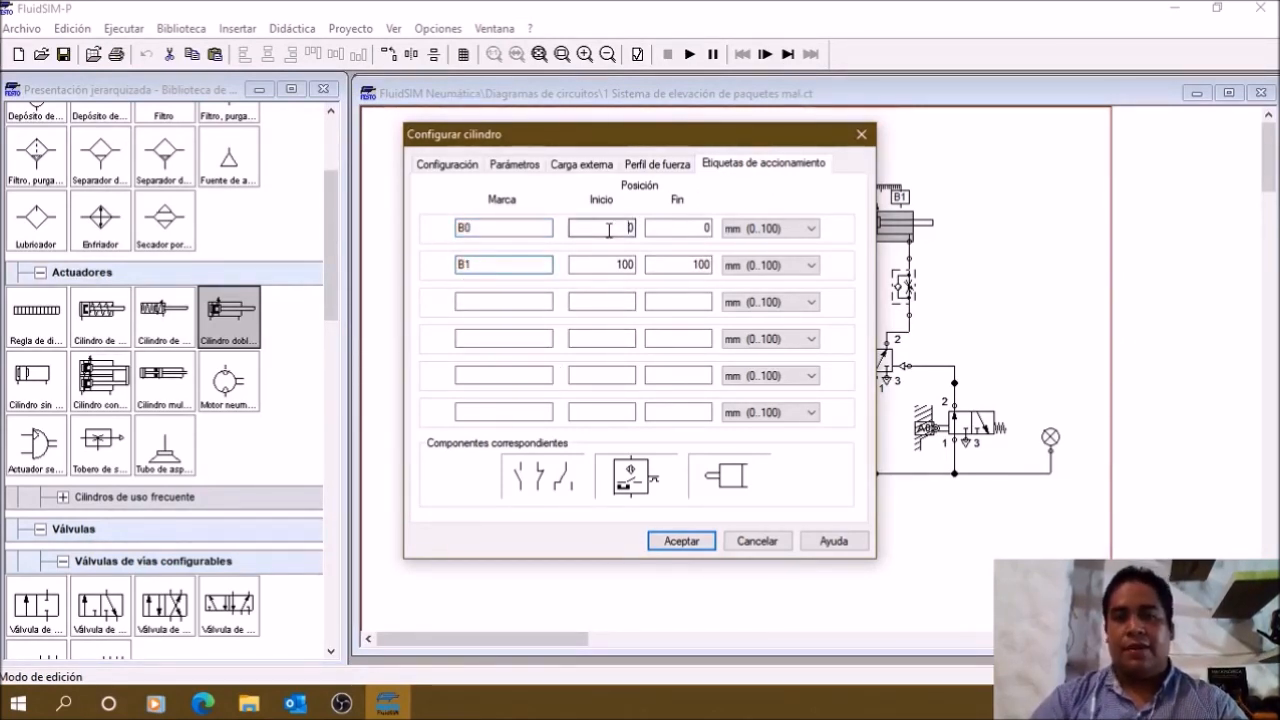
pyautogui.click(630, 268)
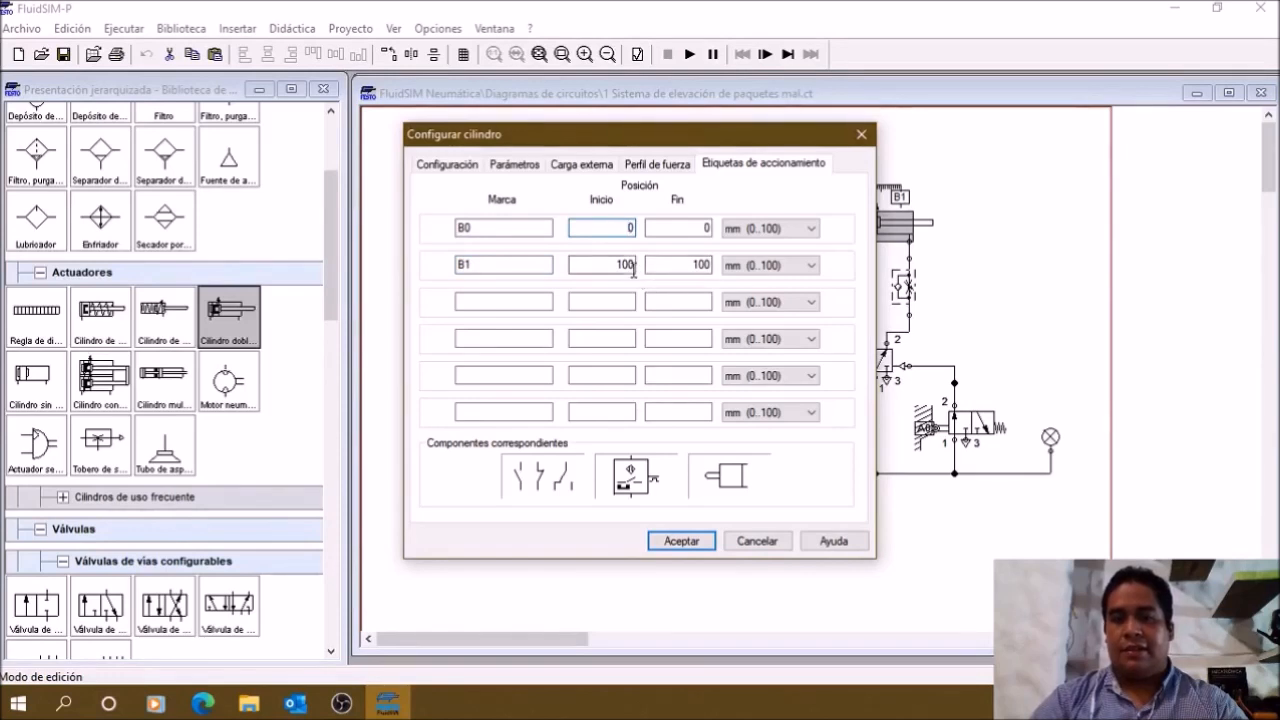
pyautogui.click(681, 542)
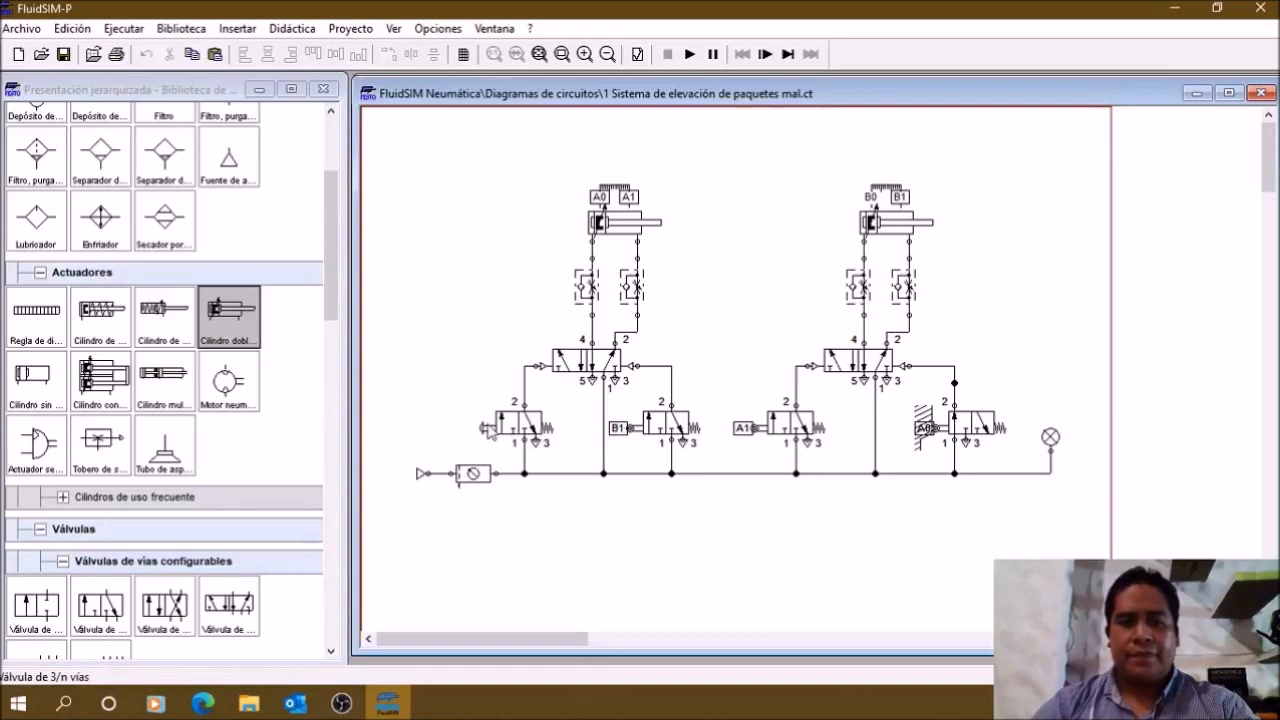
pyautogui.click(492, 430)
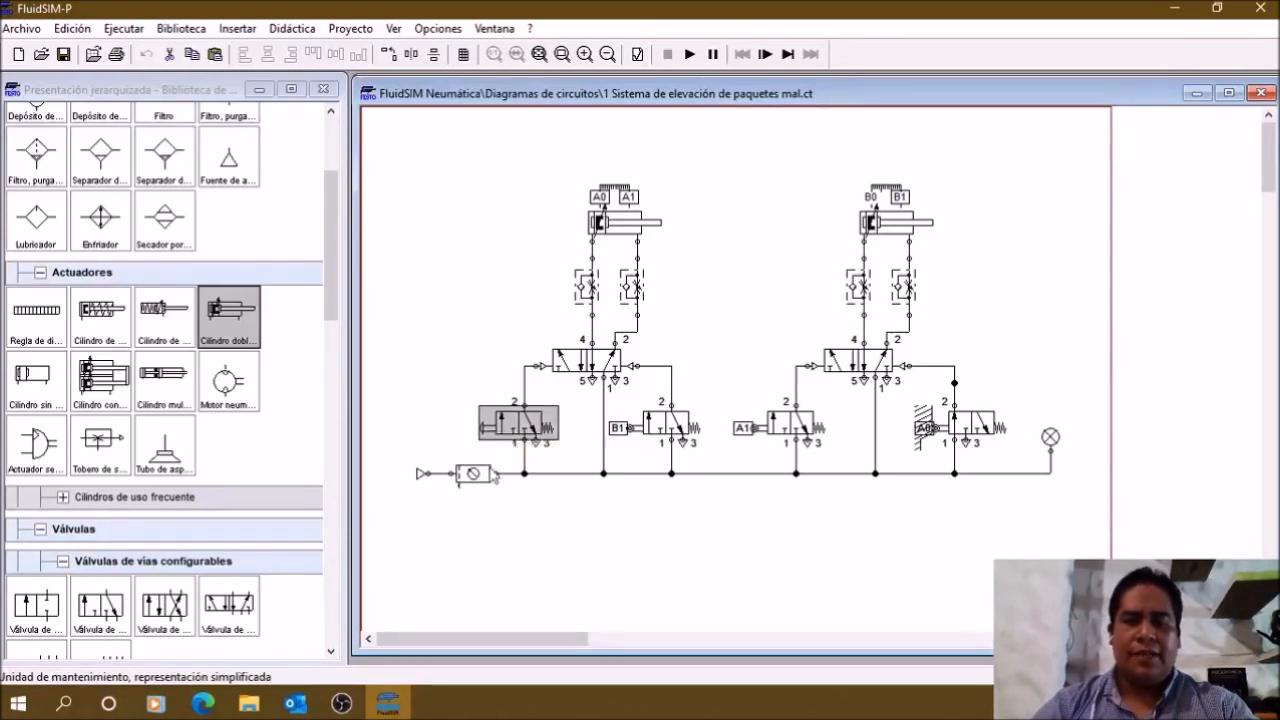
pyautogui.click(460, 420)
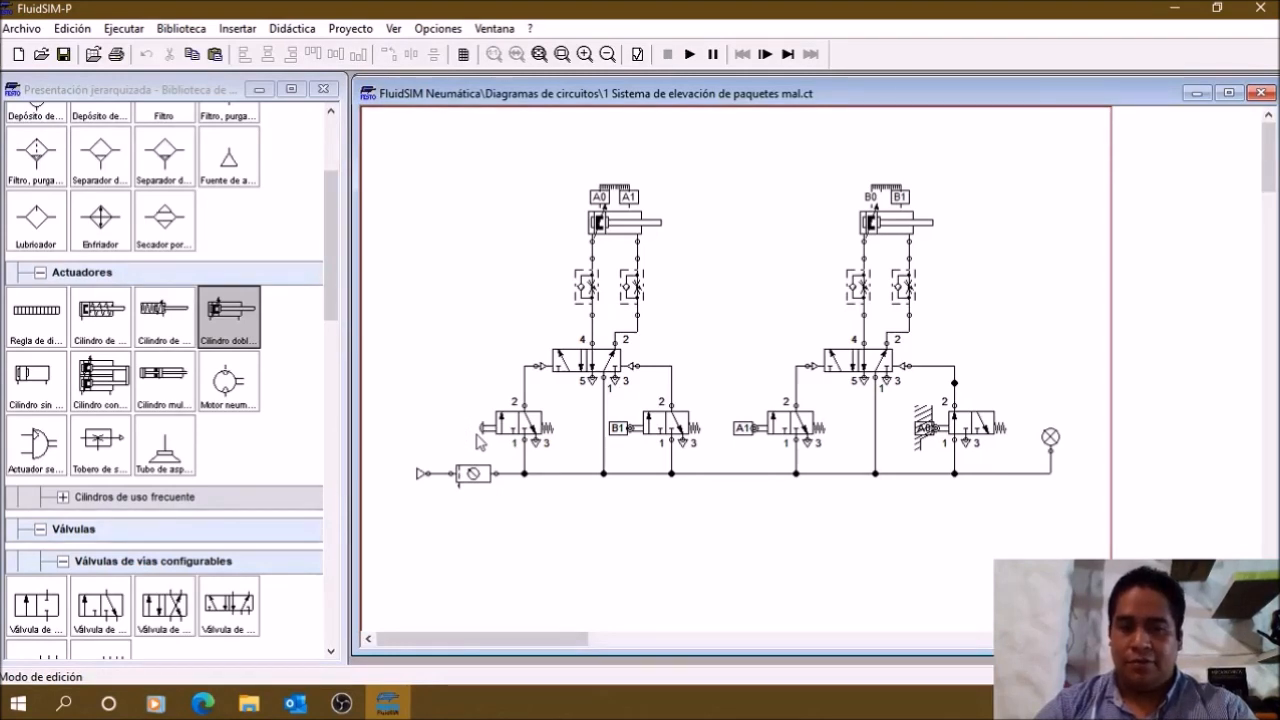
pyautogui.click(521, 418)
pyautogui.click(459, 364)
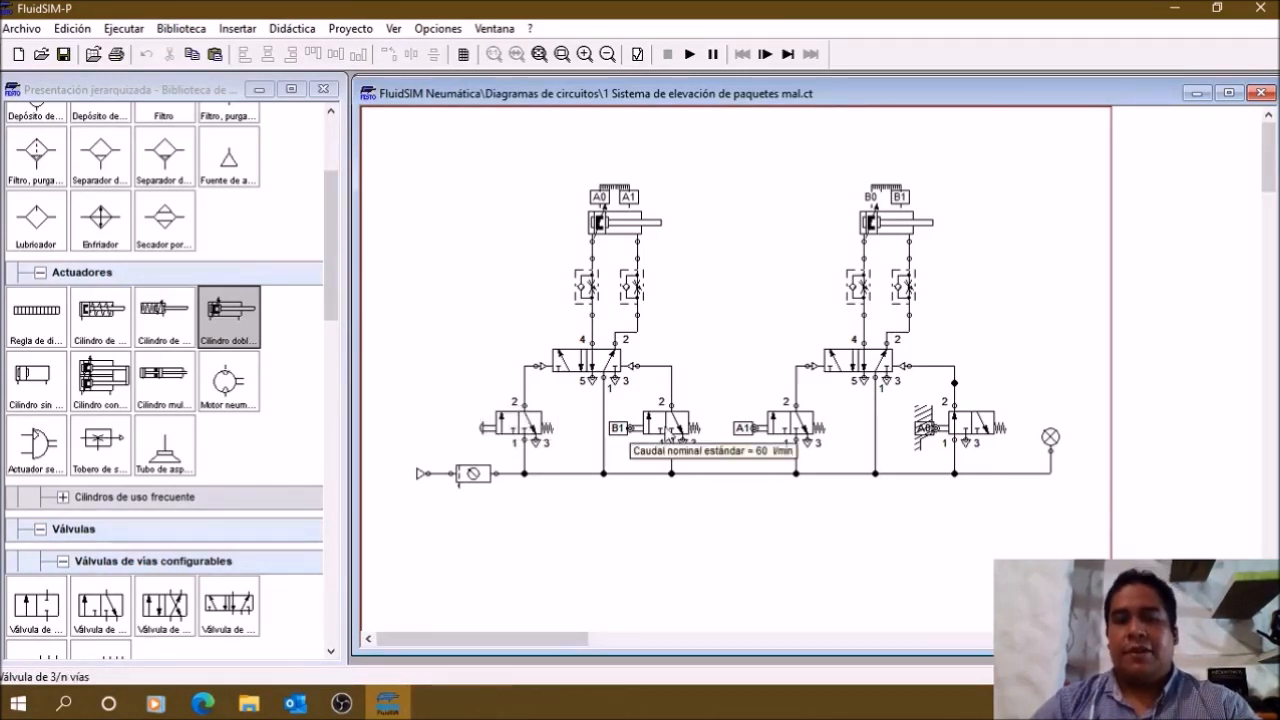
# Step: Choose the roller as the left-side mechanical actuation of the 3/n-way valve marked B1 and accept the configuration
pyautogui.click(675, 436)
pyautogui.click(746, 363)
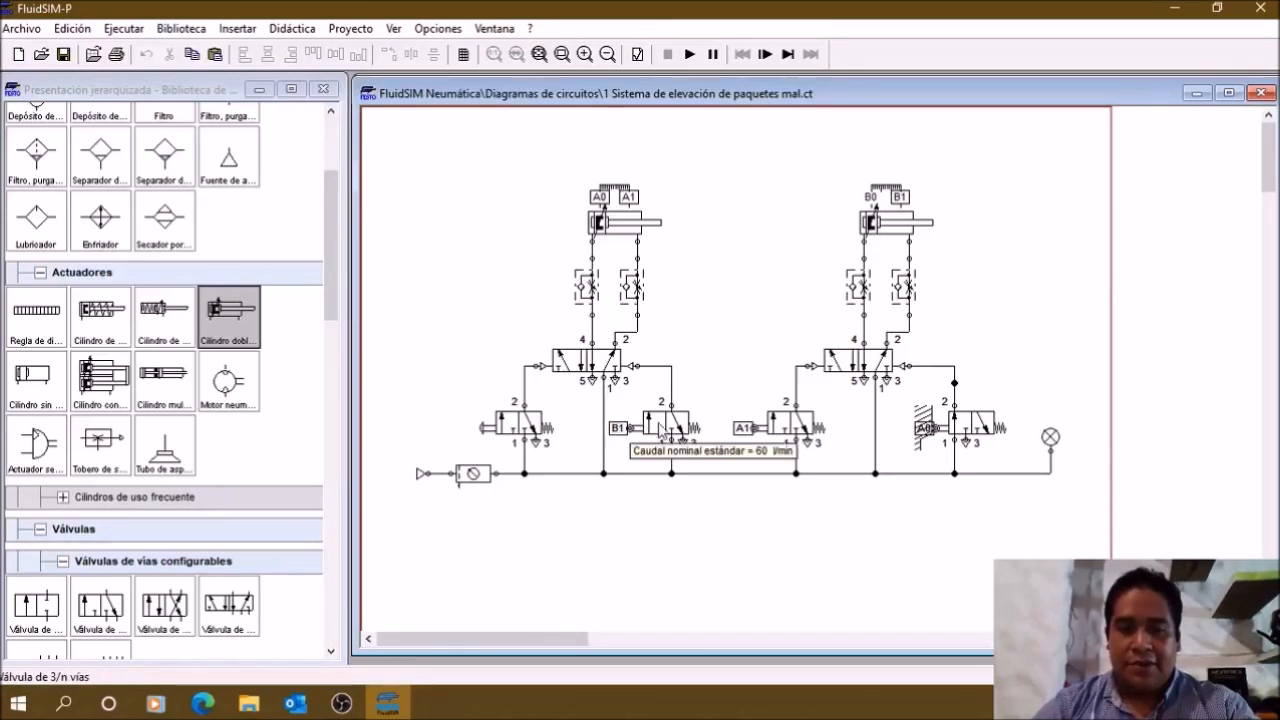
pyautogui.doubleClick(660, 428)
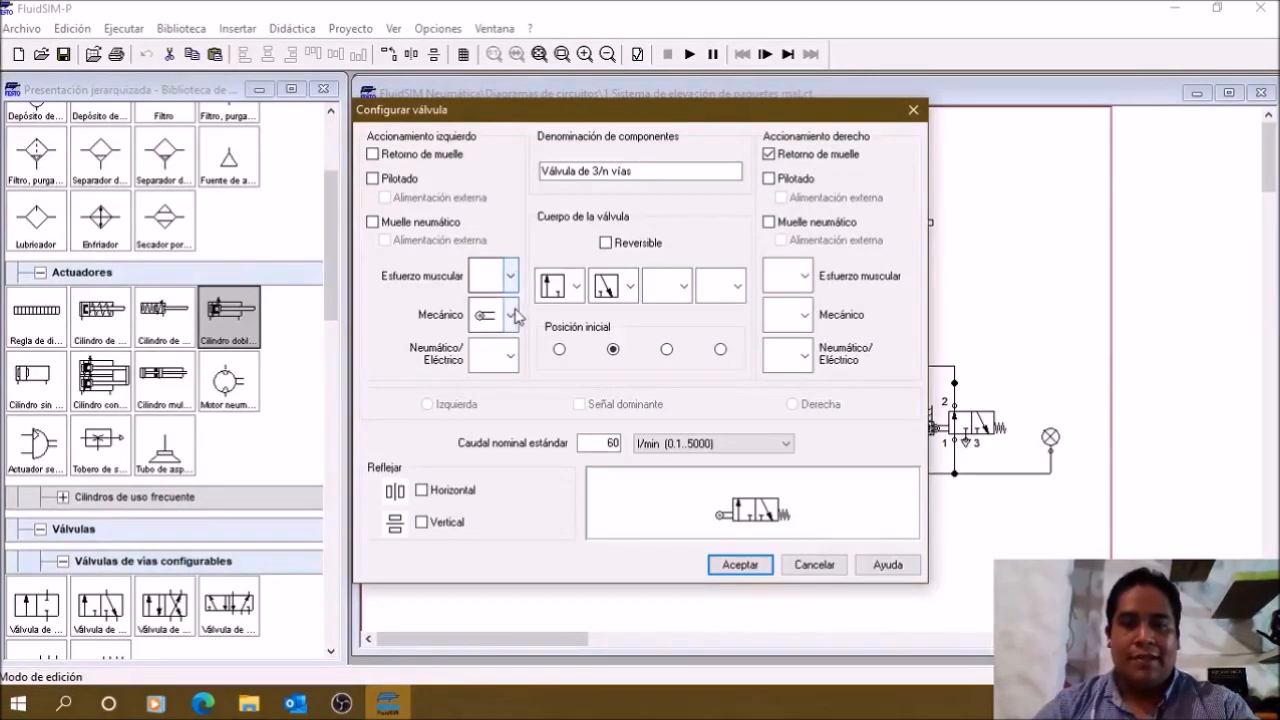
pyautogui.click(512, 315)
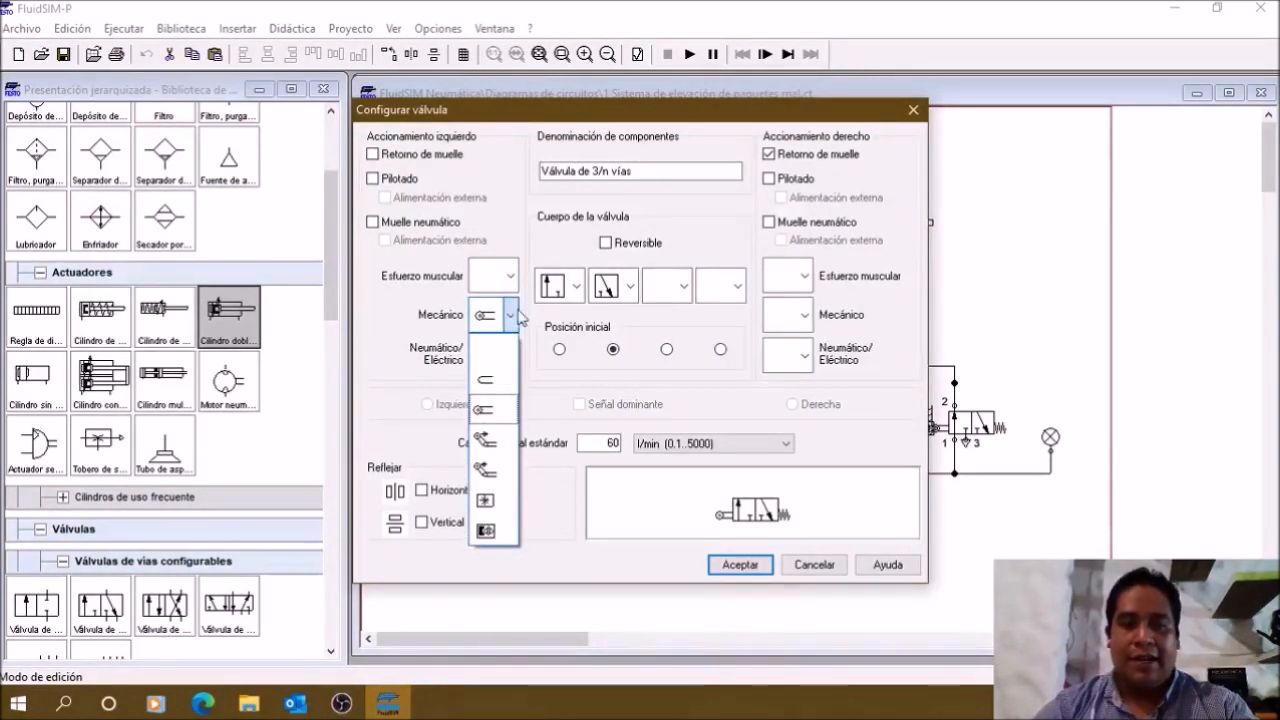
pyautogui.click(489, 412)
pyautogui.click(730, 564)
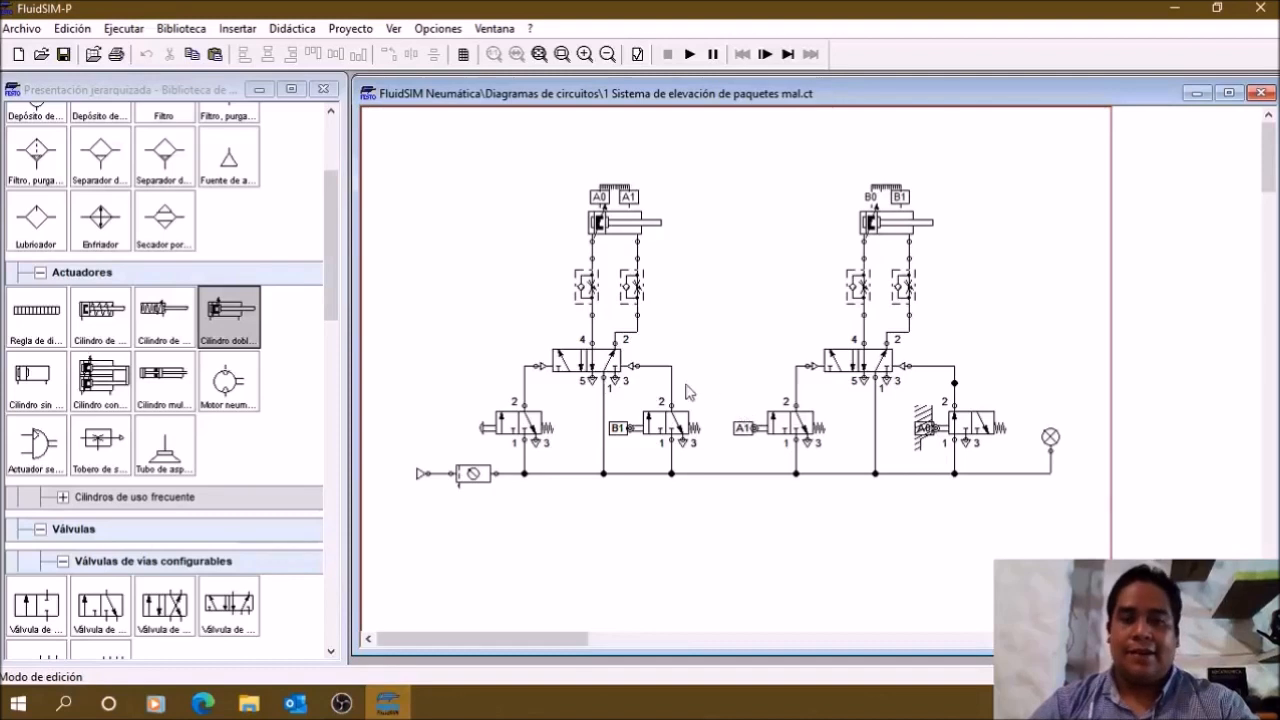
# Step: Inspect the mark on the mechanical connection of the left circuit's roller valve and close it without changes
pyautogui.doubleClick(630, 432)
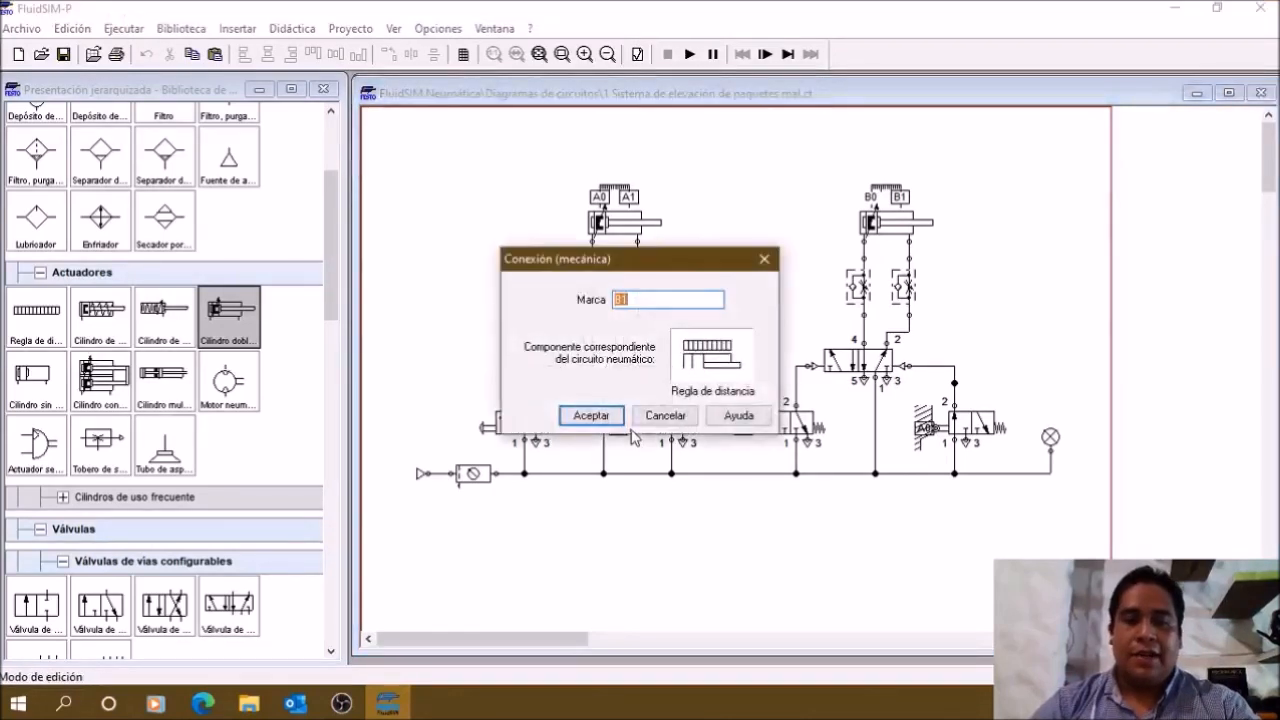
pyautogui.moveTo(639, 299); pyautogui.dragTo(577, 316)
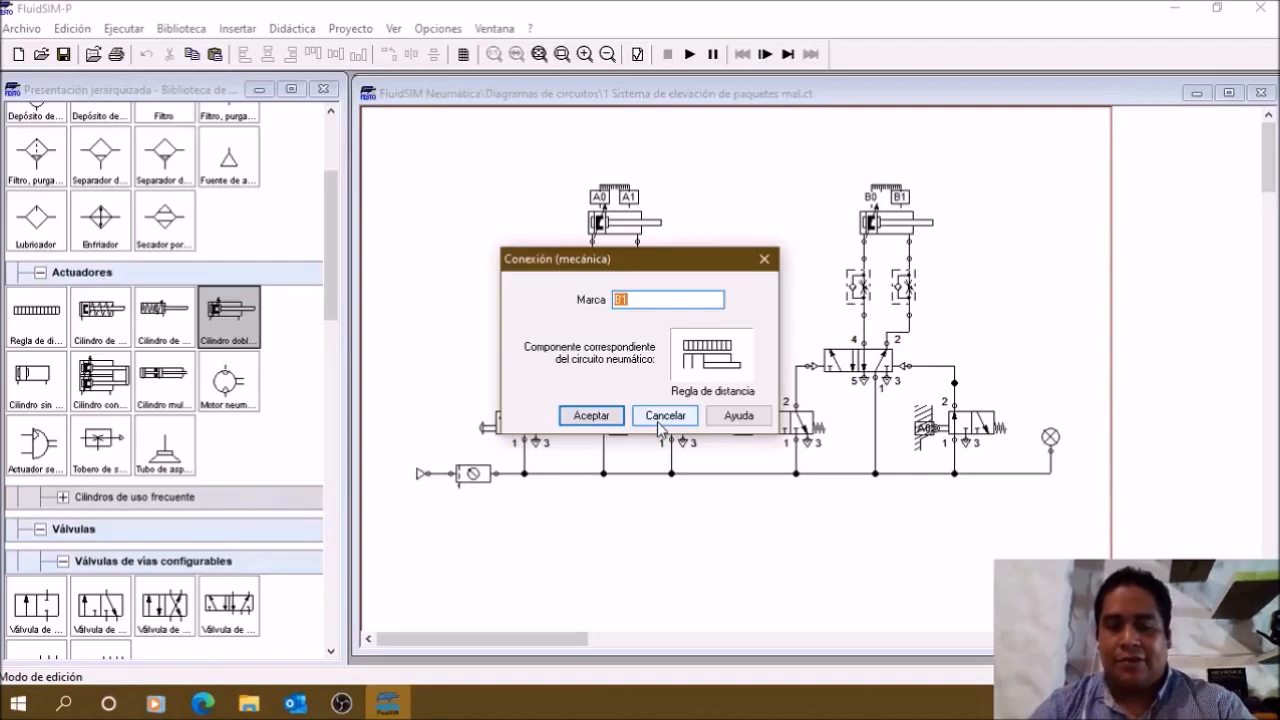
pyautogui.click(664, 418)
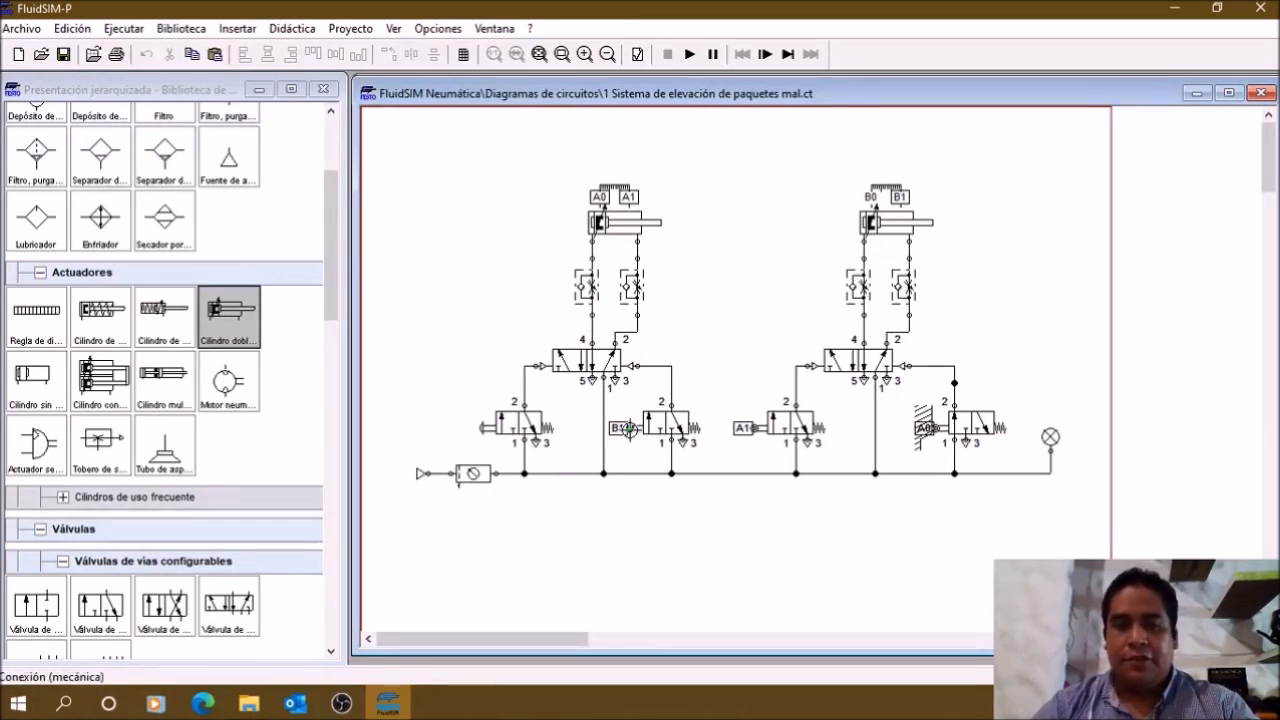
# Step: Try the mark CERO on the left circuit's roller valve and compare it with the right cylinder's end-position labels
pyautogui.doubleClick(622, 428)
pyautogui.write('CERO')
pyautogui.press('Return')
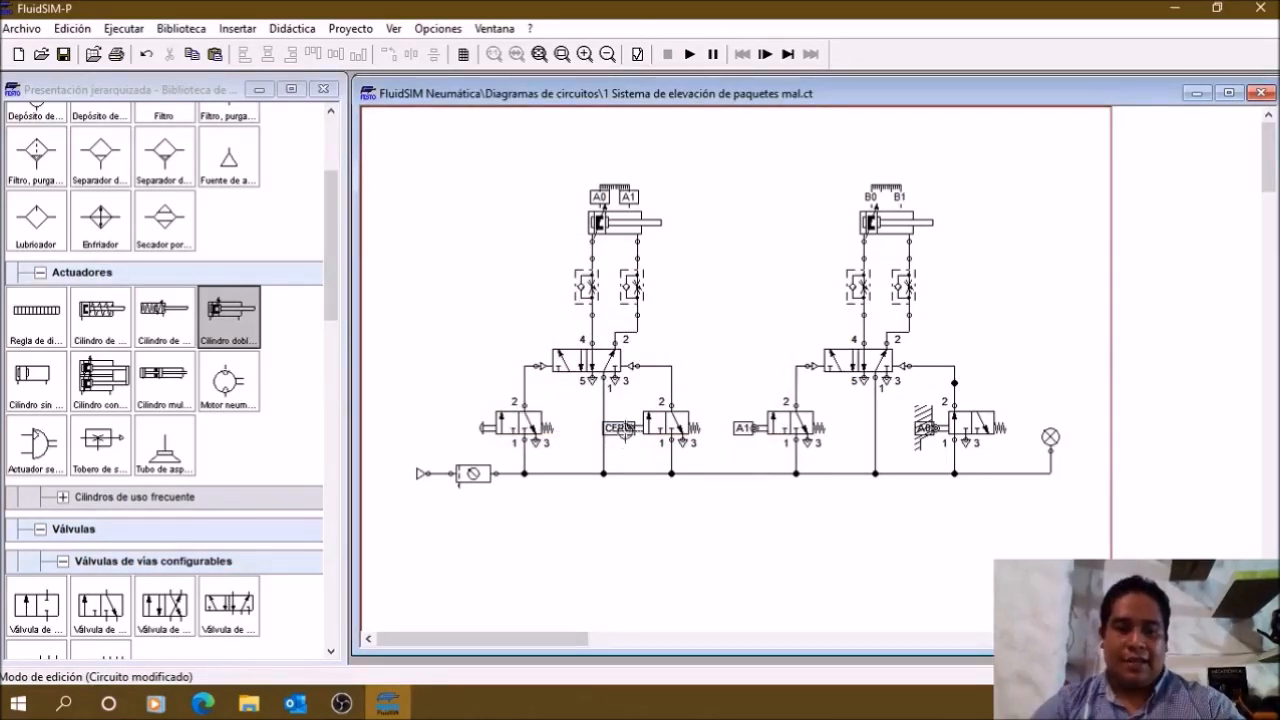
pyautogui.click(677, 428)
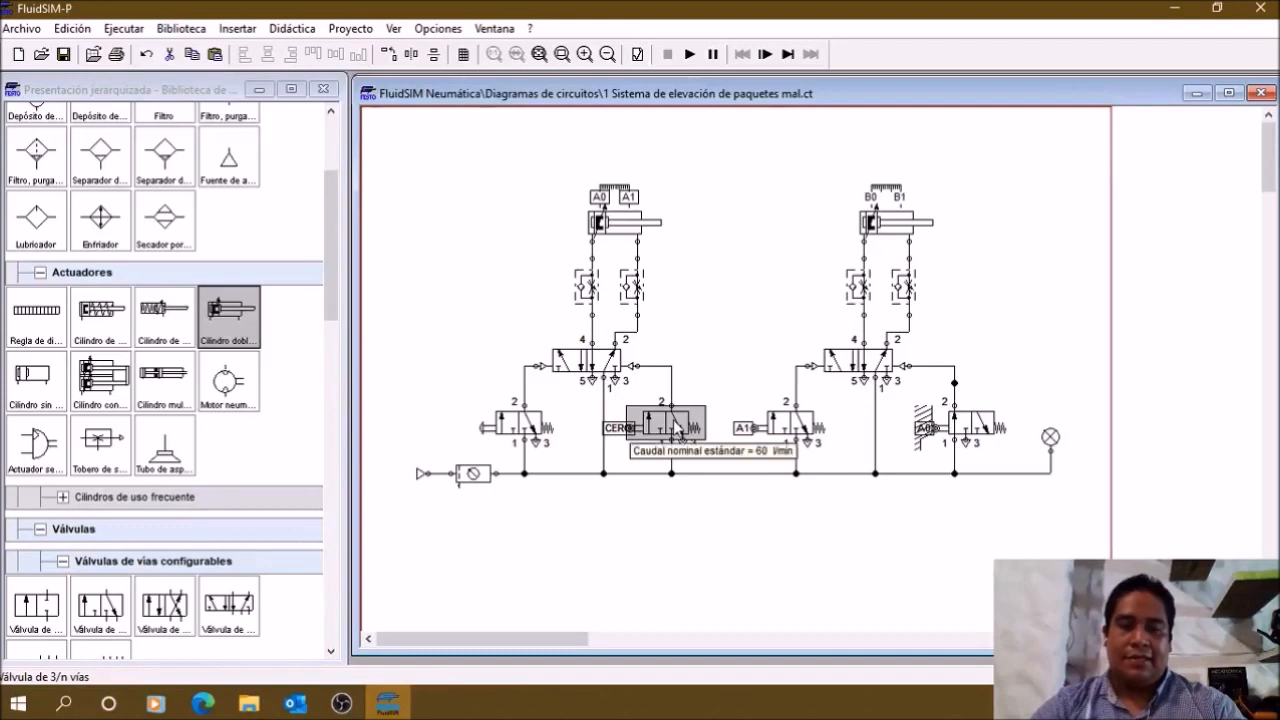
pyautogui.click(629, 349)
pyautogui.click(912, 220)
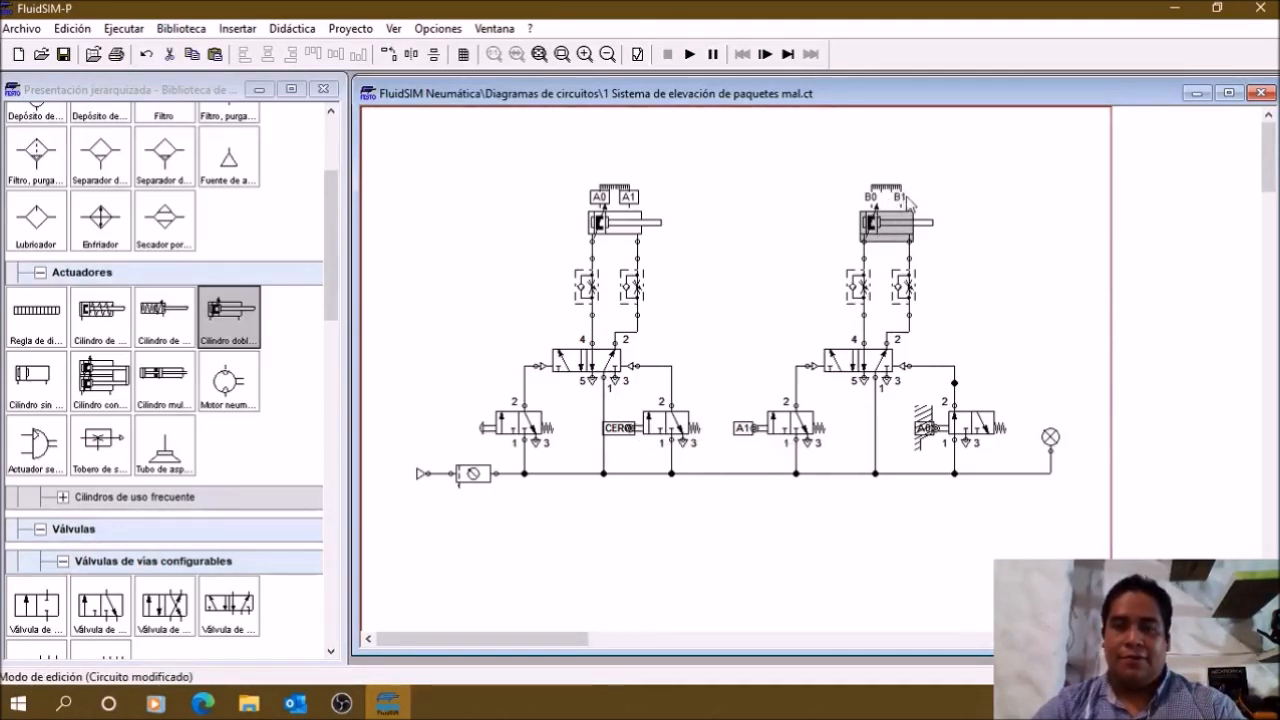
pyautogui.click(785, 280)
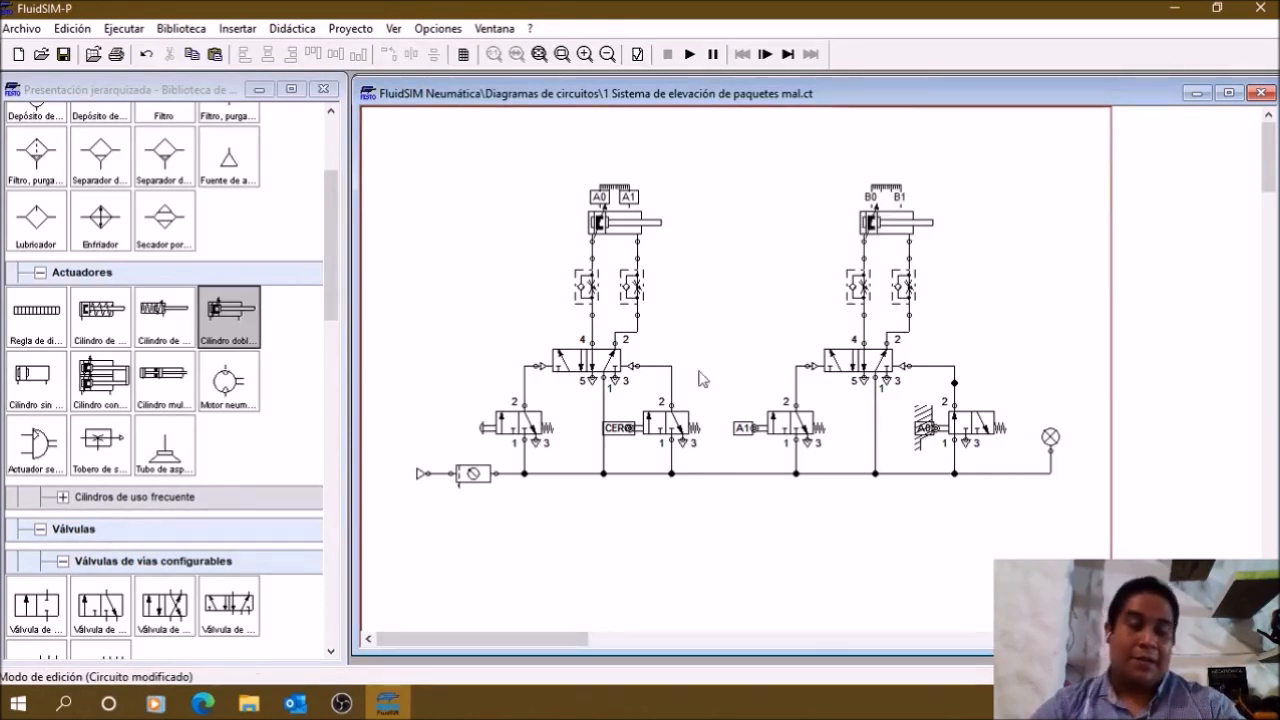
# Step: Set the mark of the left circuit's roller valve connection to B1 to link it with the right cylinder's label
pyautogui.doubleClick(630, 429)
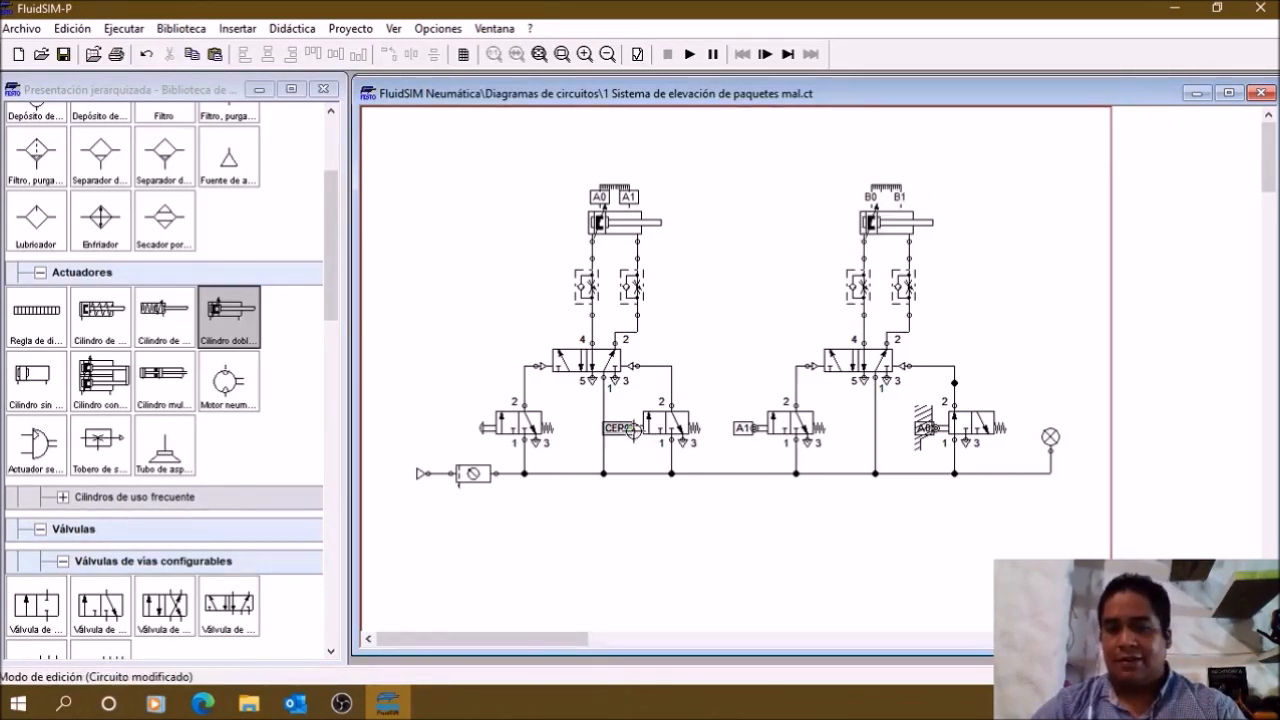
pyautogui.write('B1')
pyautogui.press('Return')
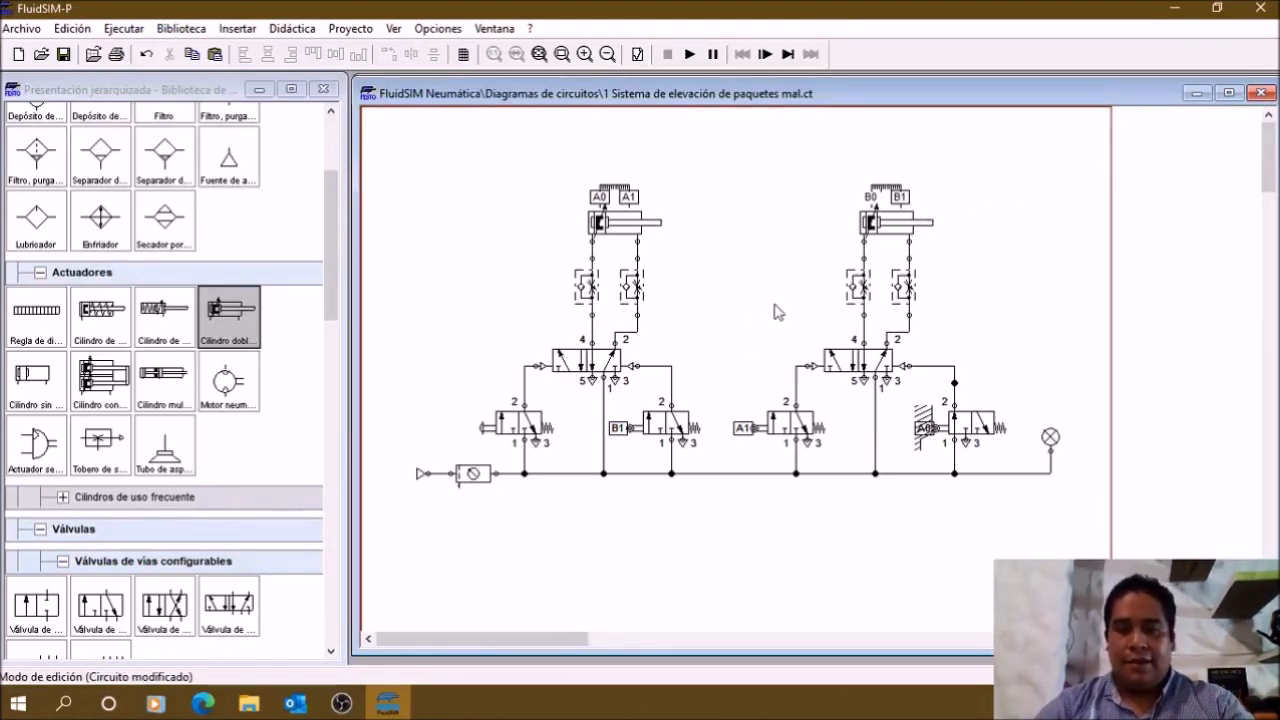
pyautogui.click(672, 414)
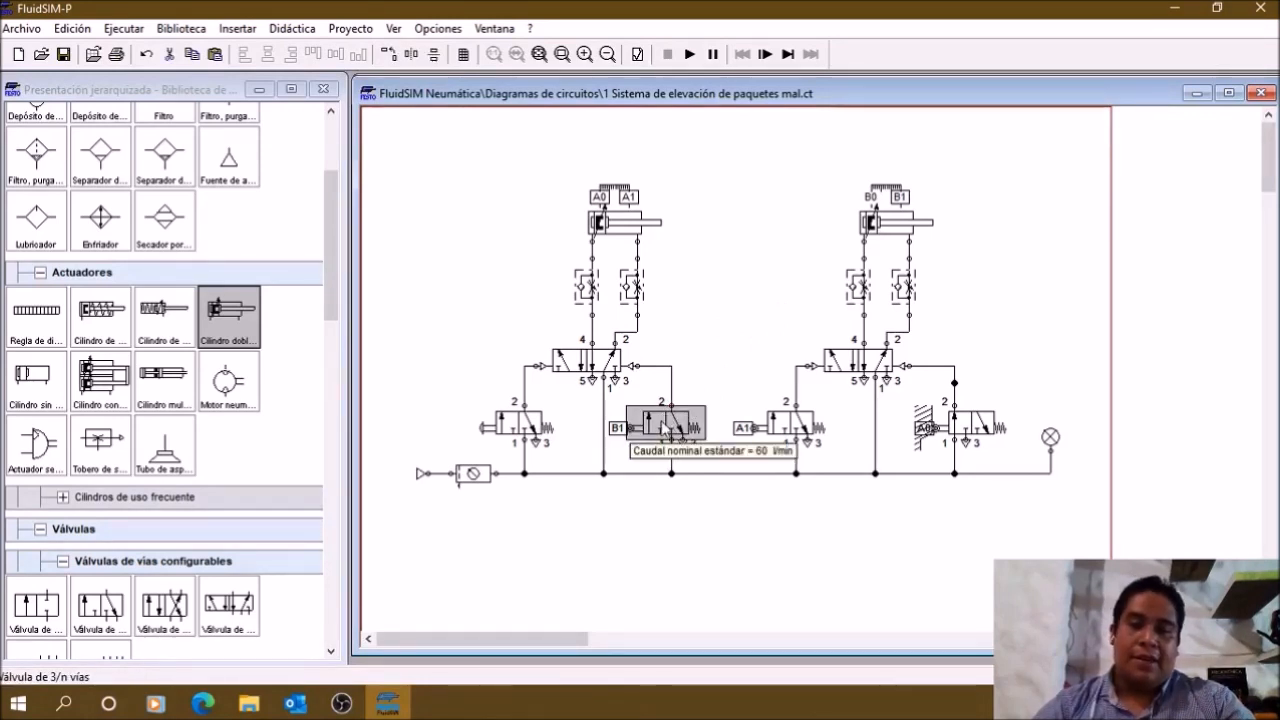
# Step: Compare the right cylinder's B1 end-position label with the roller valves that carry cylinder labels
pyautogui.click(902, 206)
pyautogui.moveTo(883, 240)
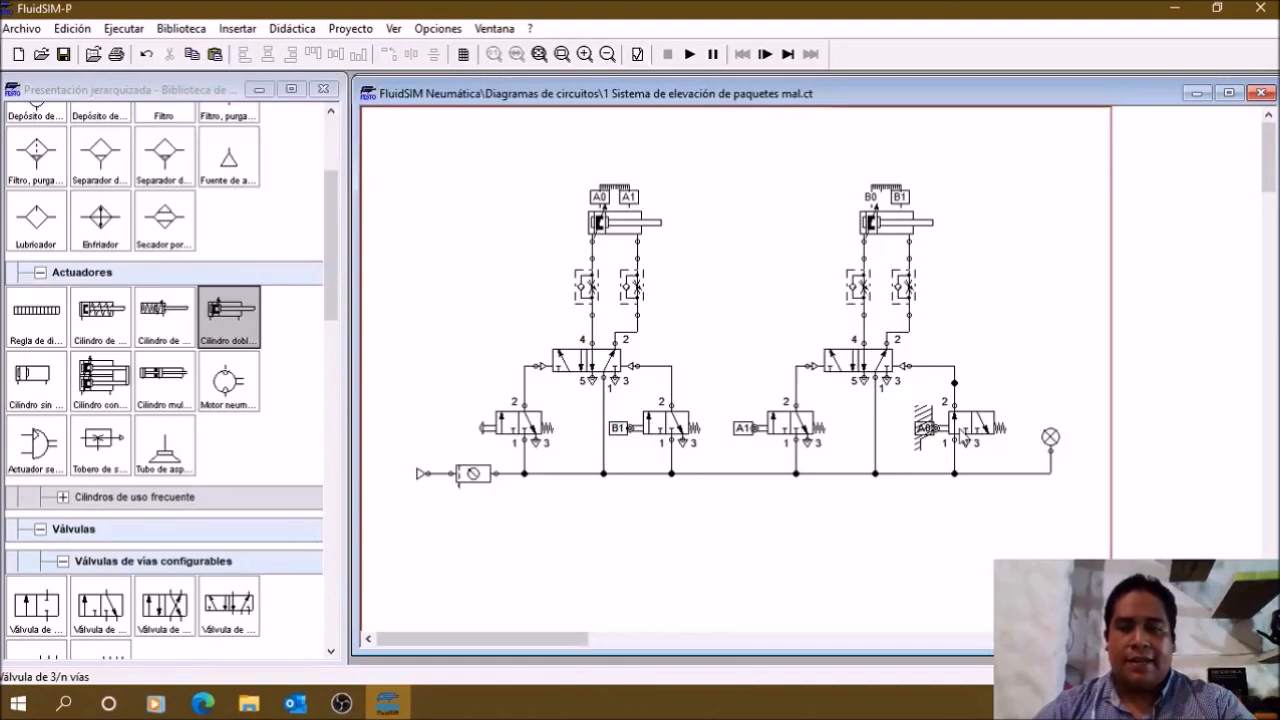
pyautogui.moveTo(764, 446)
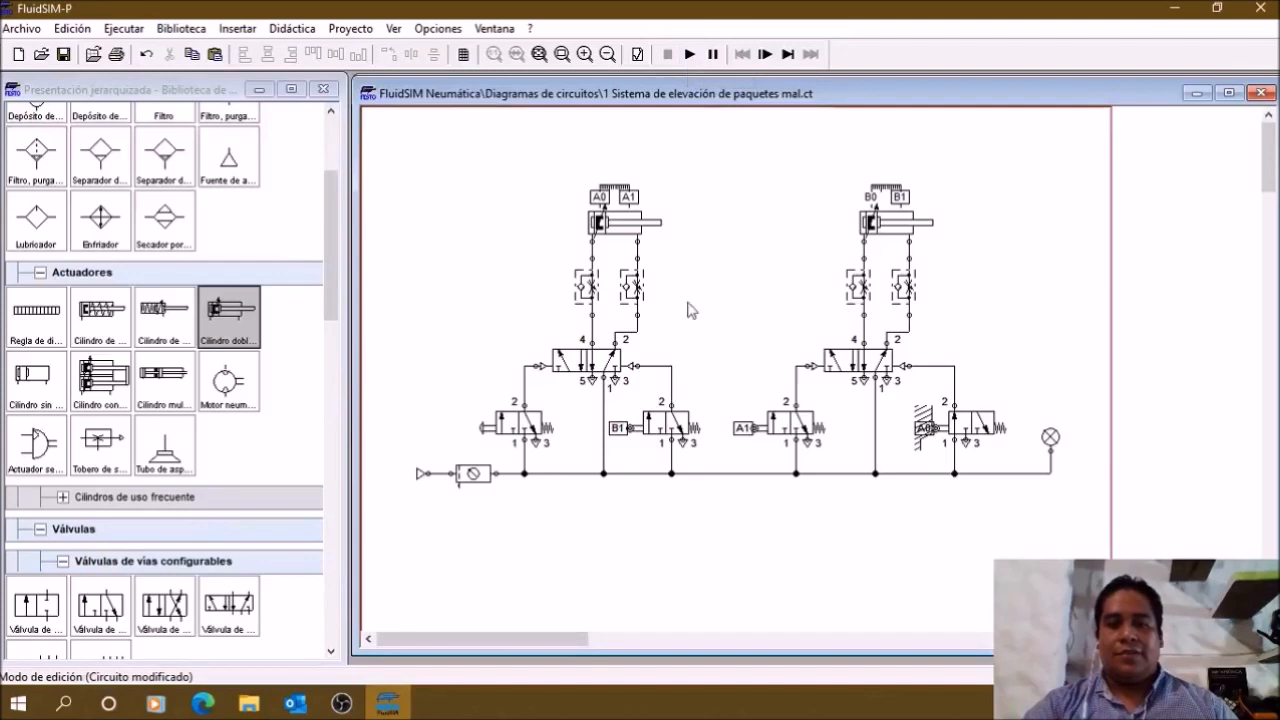
# Step: Examine the pilot connections of the 5/n-way valves in the left and right cylinder circuits
pyautogui.click(536, 367)
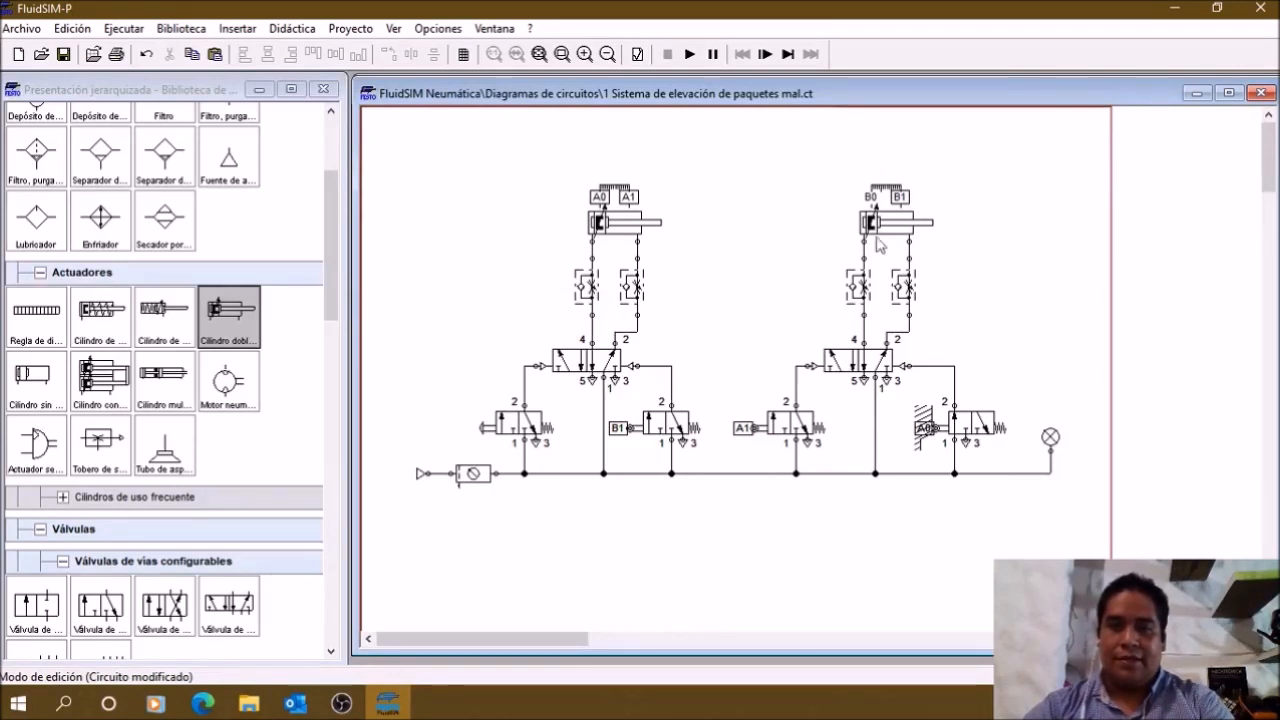
pyautogui.click(580, 362)
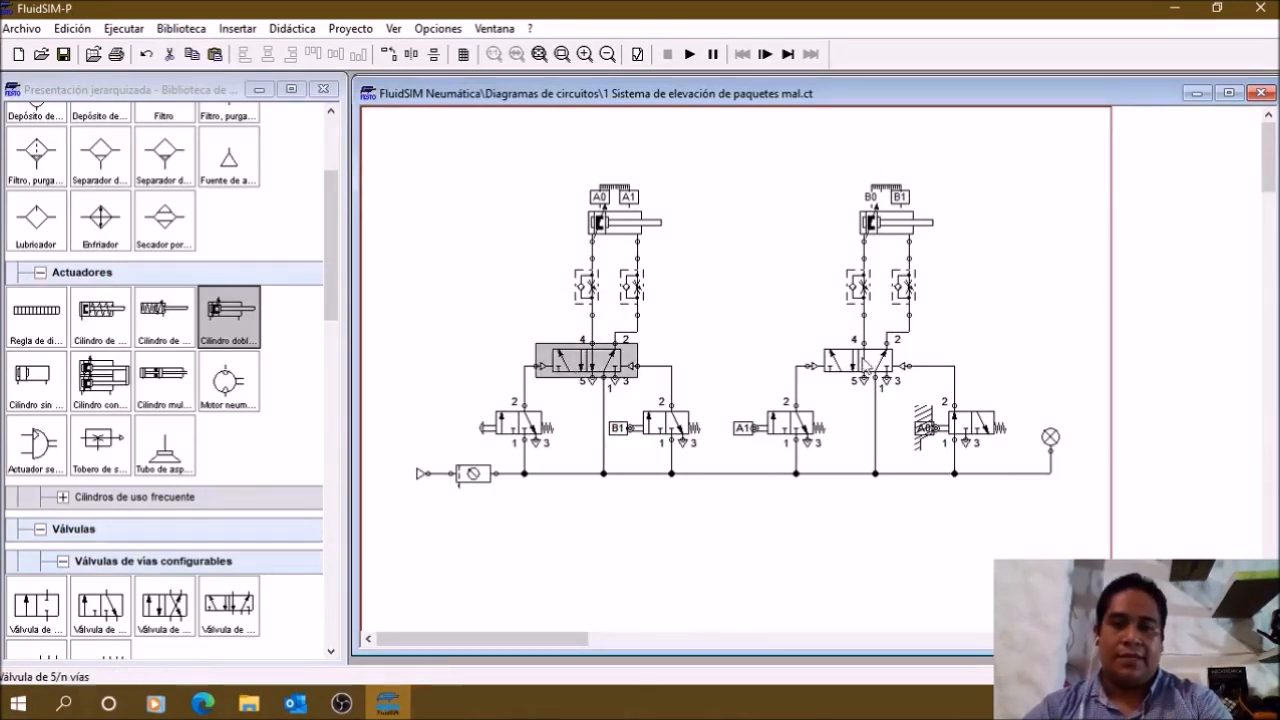
pyautogui.click(866, 362)
pyautogui.click(788, 309)
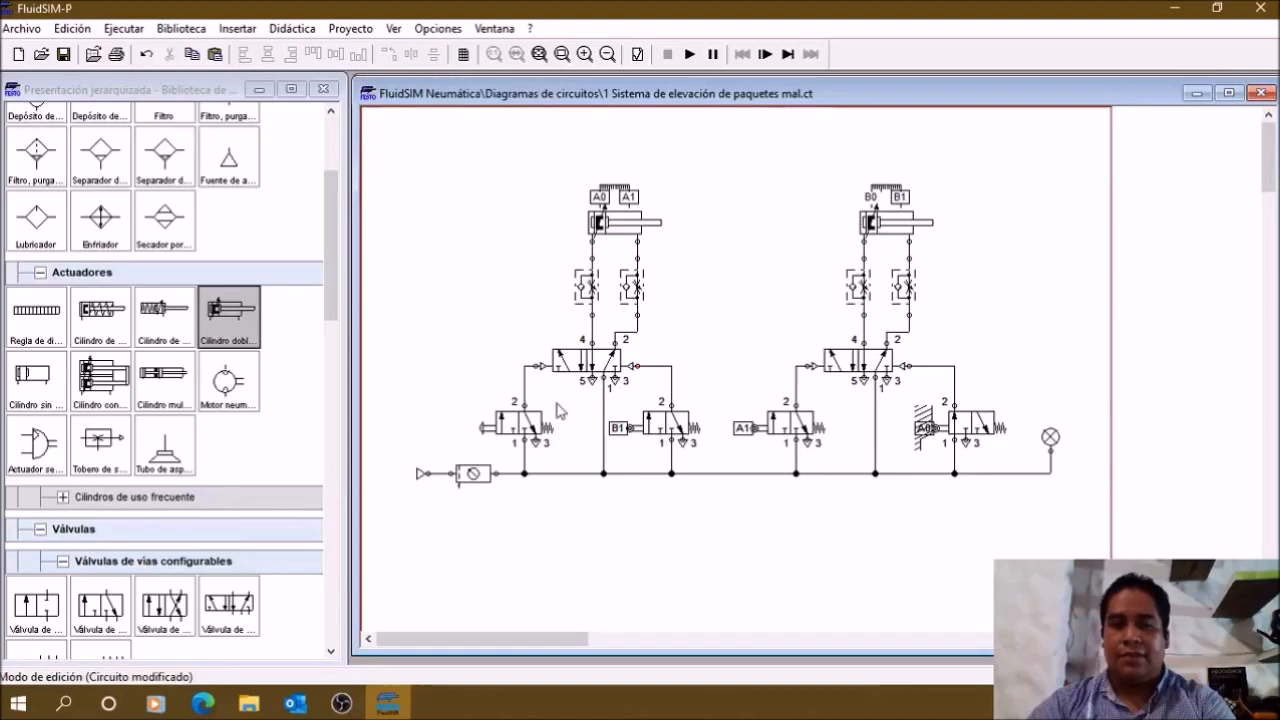
pyautogui.click(630, 370)
pyautogui.click(885, 365)
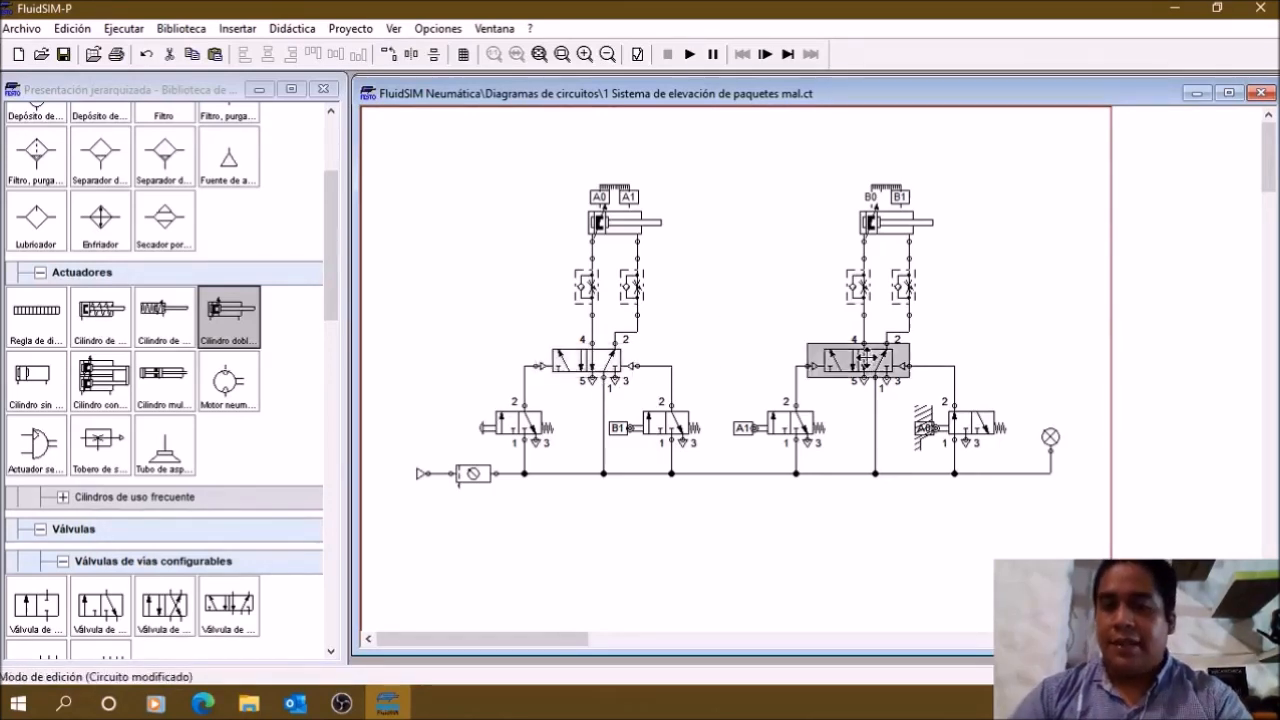
pyautogui.click(752, 335)
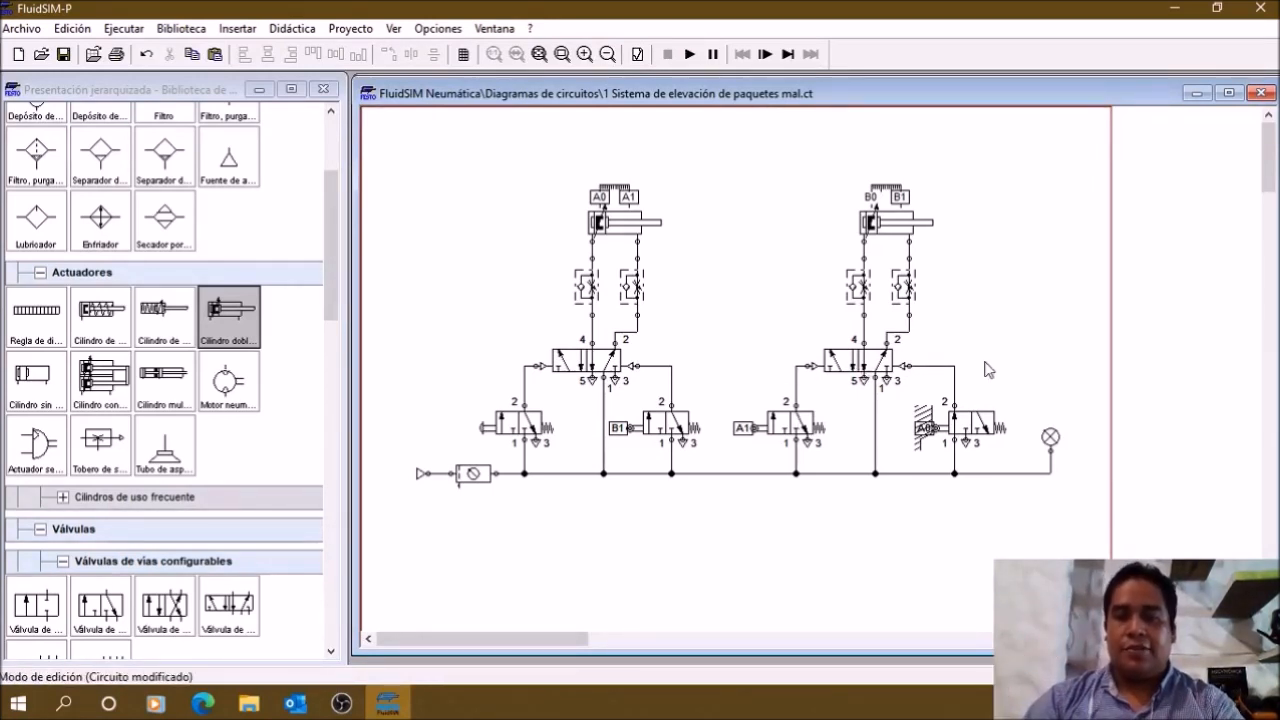
pyautogui.click(578, 362)
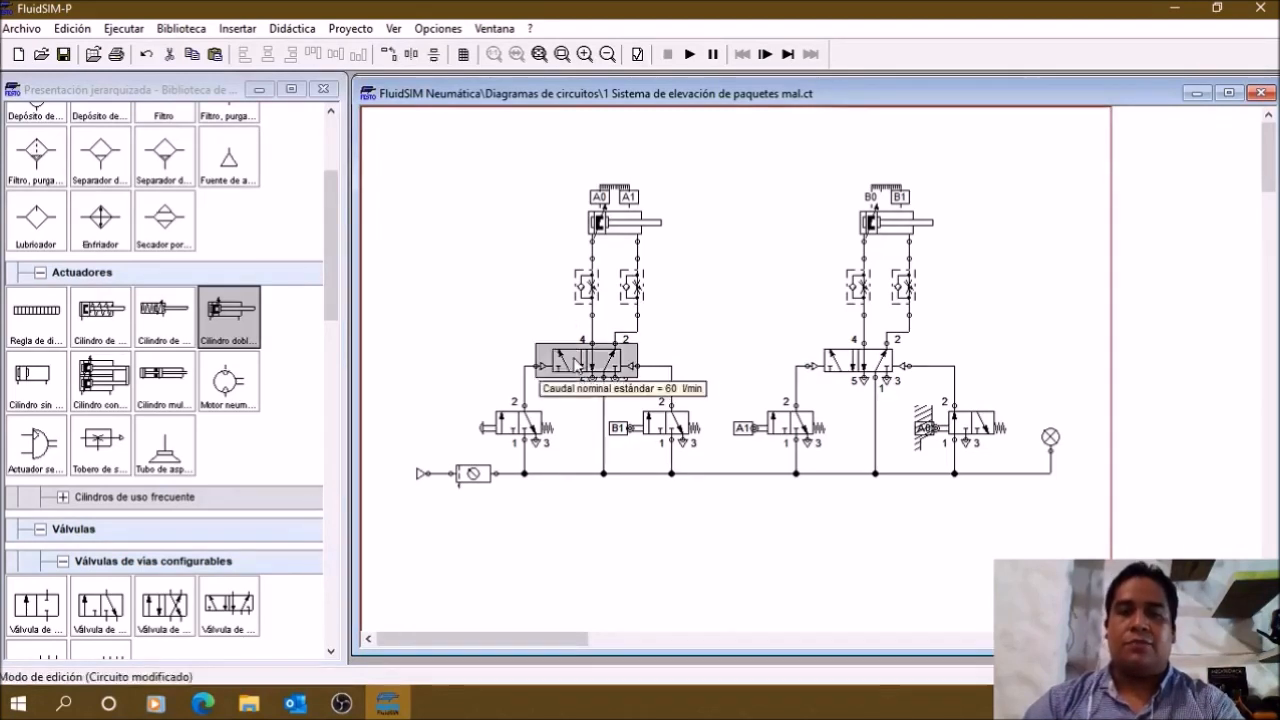
pyautogui.click(752, 320)
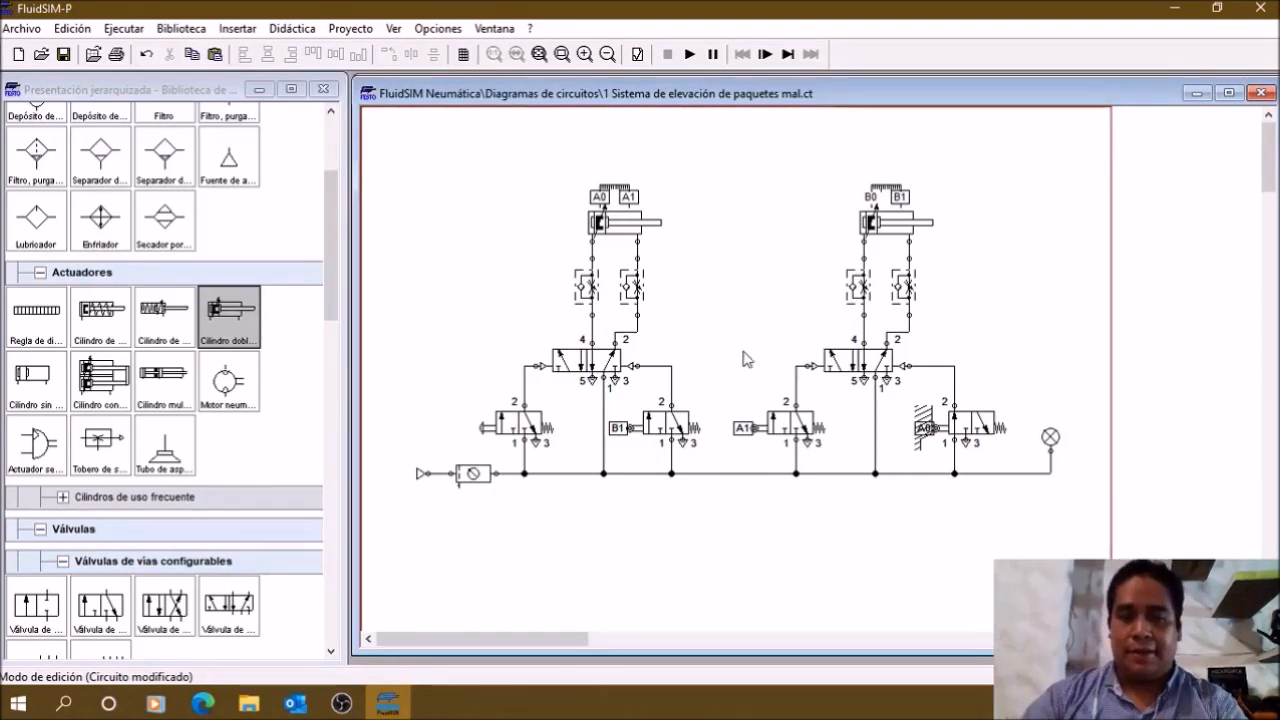
pyautogui.moveTo(603, 361); pyautogui.dragTo(558, 372)
pyautogui.click(643, 357)
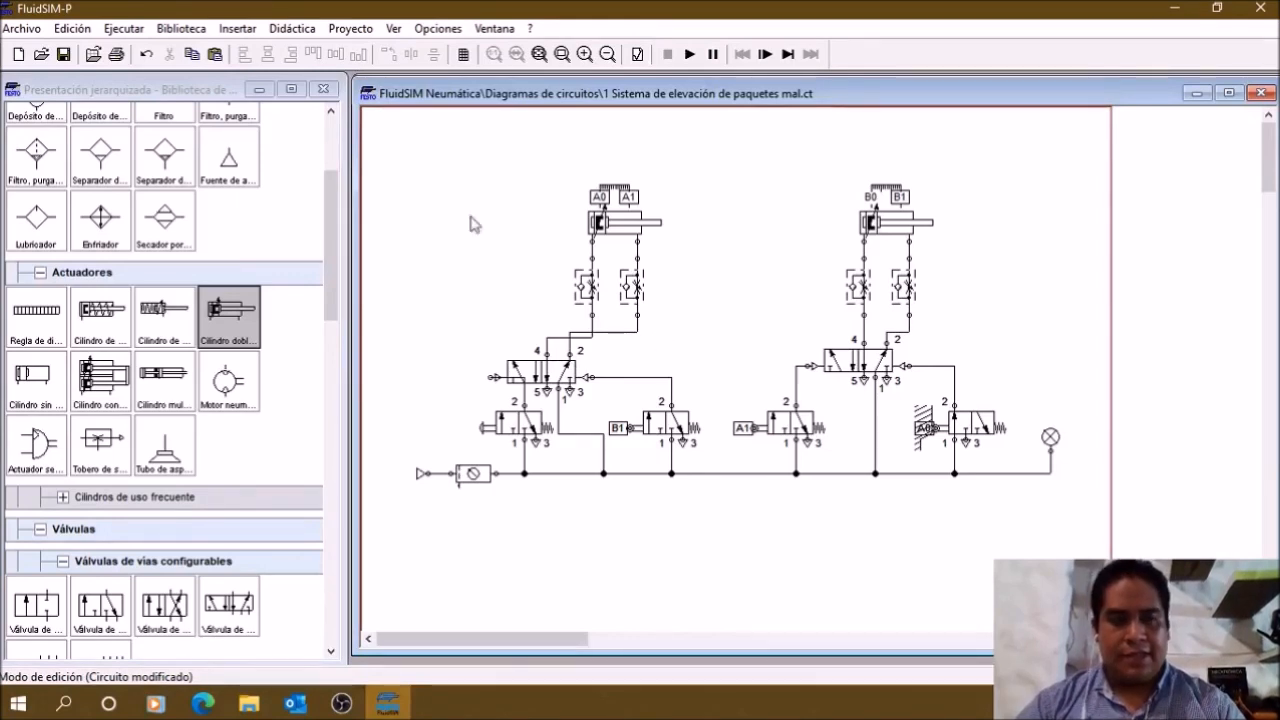
pyautogui.click(108, 30)
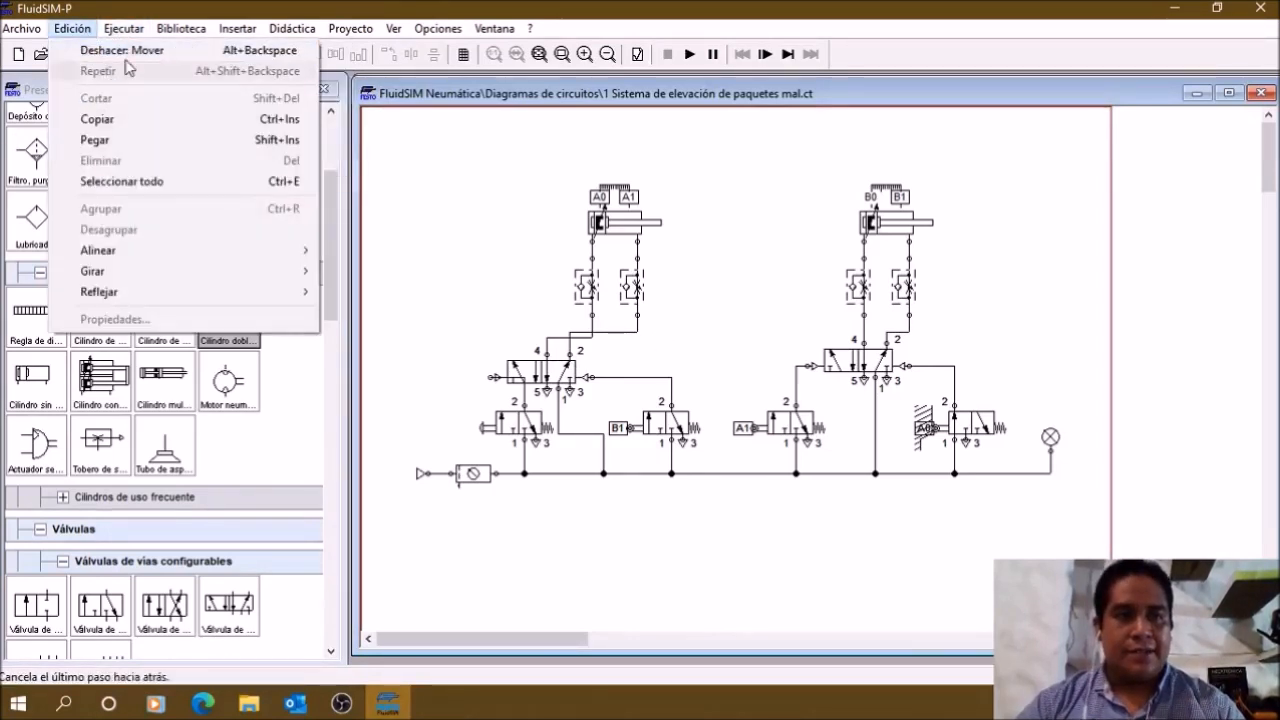
pyautogui.click(125, 52)
pyautogui.click(705, 395)
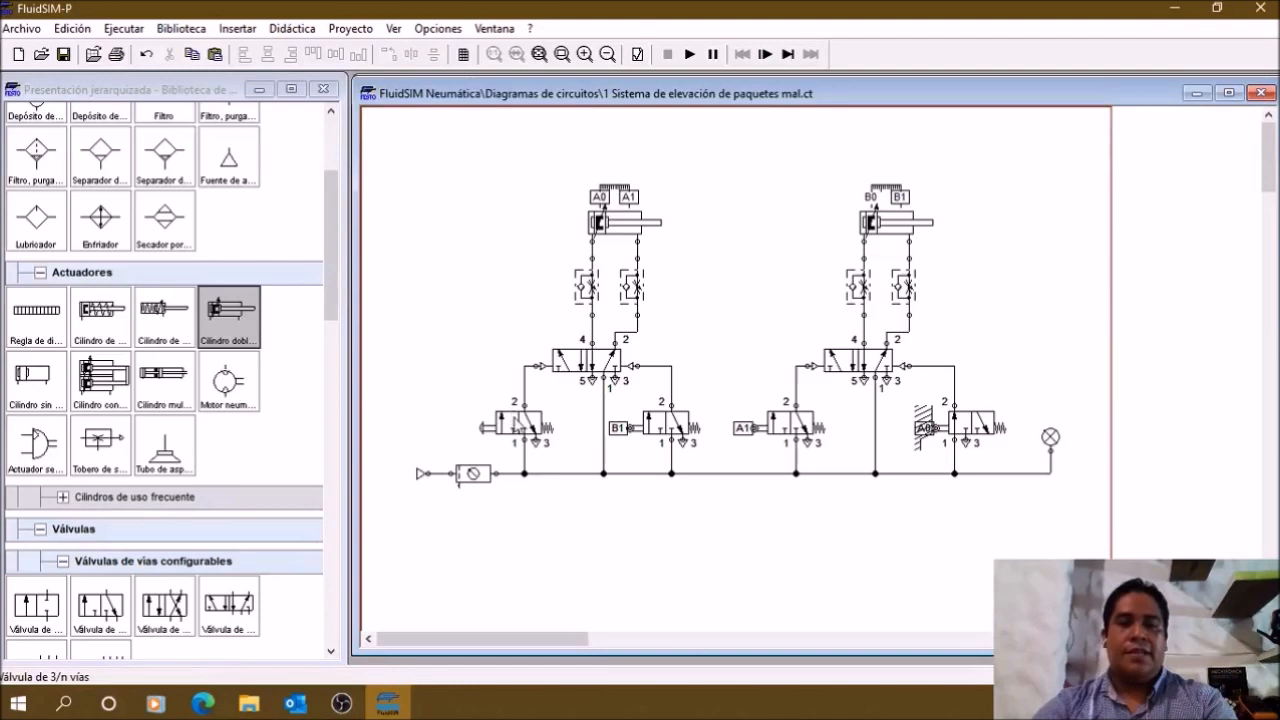
# Step: Trace the signal path from the left circuit's manually operated 3/n-way valve to the A1 roller valve and right cylinder
pyautogui.click(518, 421)
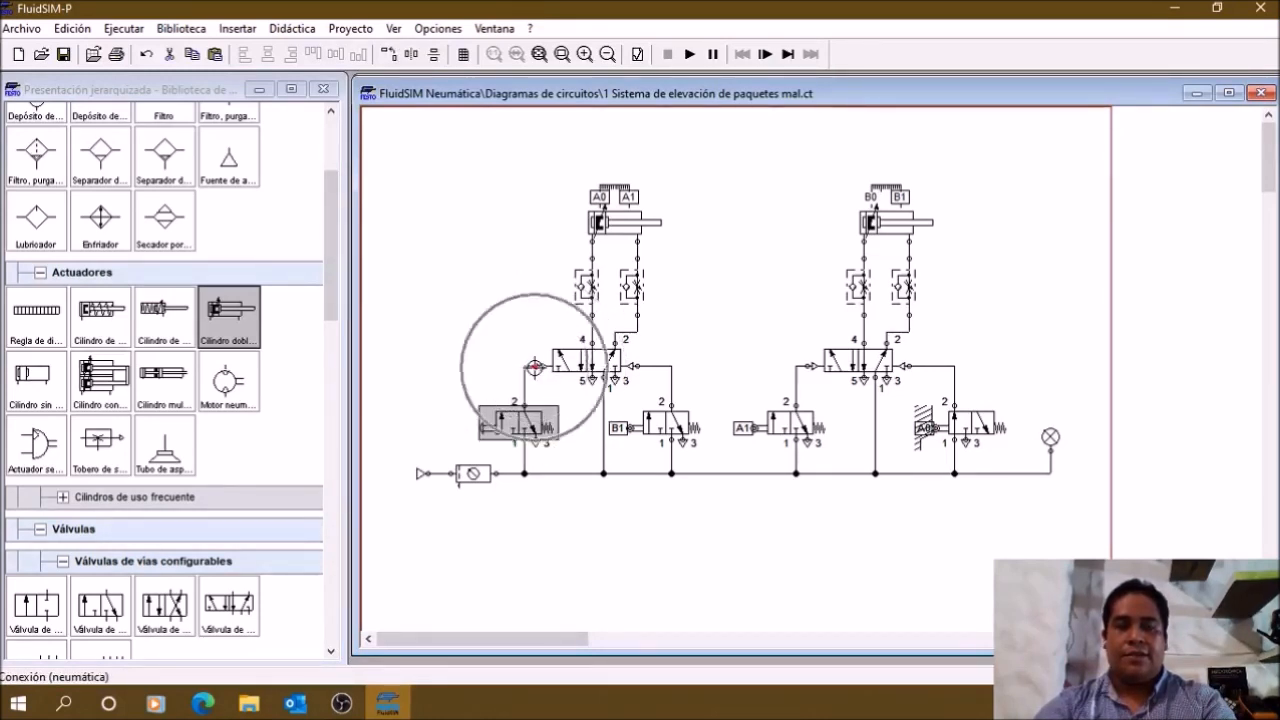
pyautogui.press('ctrl')
pyautogui.press('ctrl')
pyautogui.press('ctrl')
pyautogui.press('ctrl')
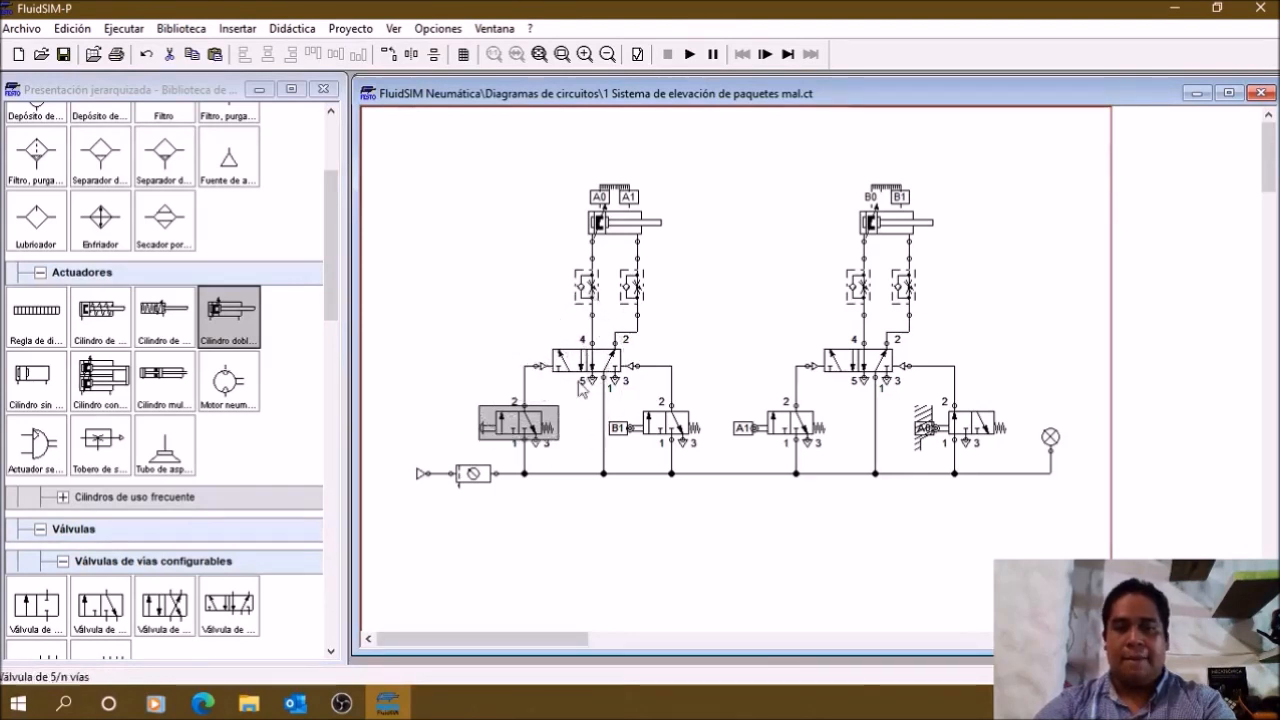
pyautogui.press('ctrl')
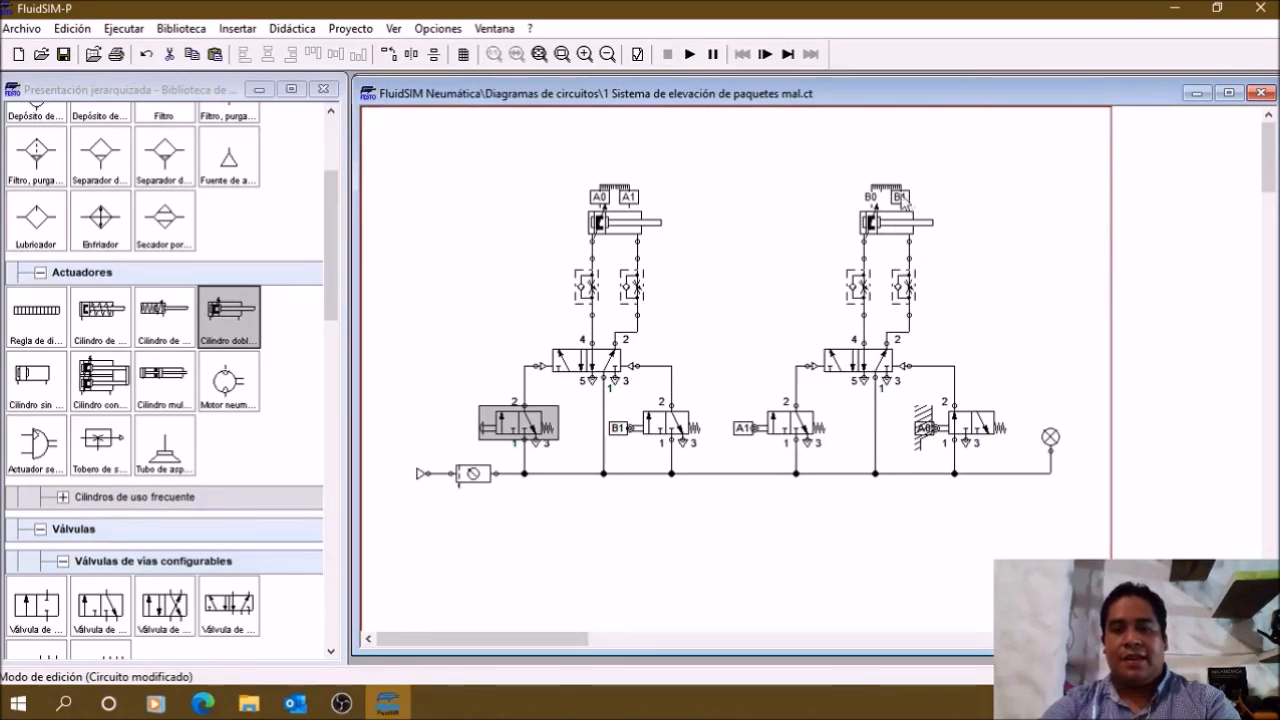
pyautogui.moveTo(904, 205)
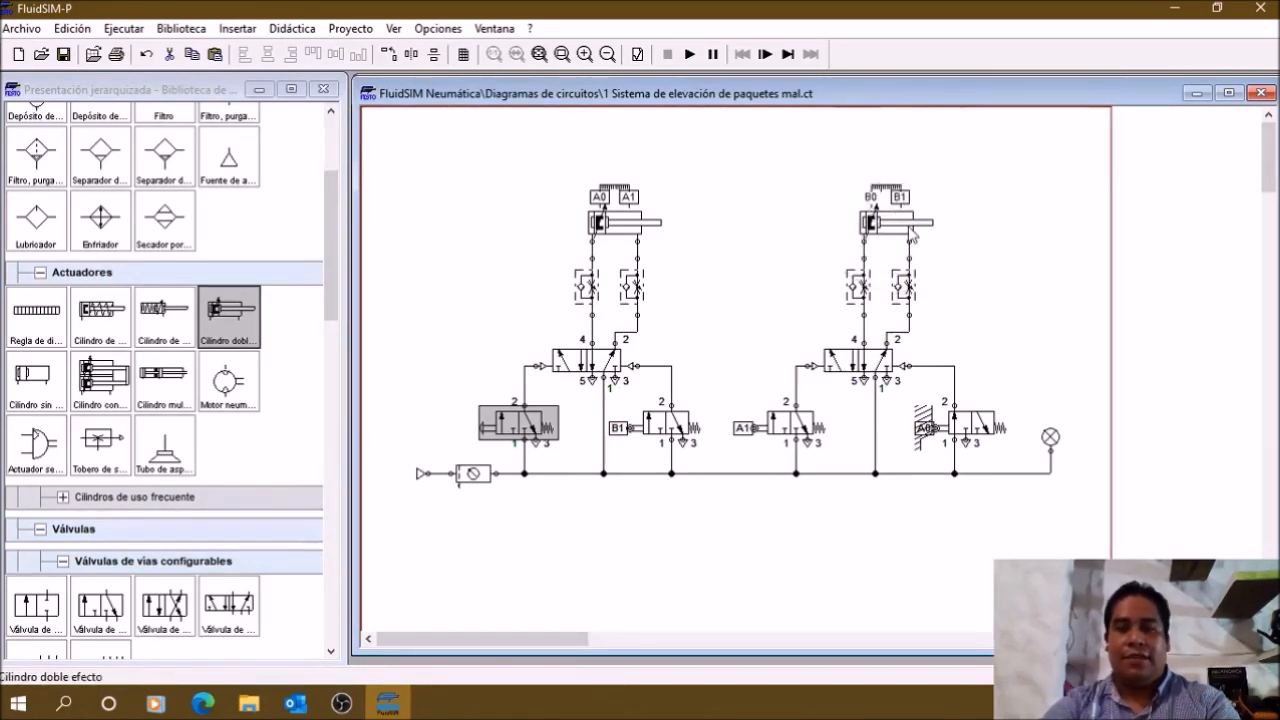
pyautogui.moveTo(910, 233)
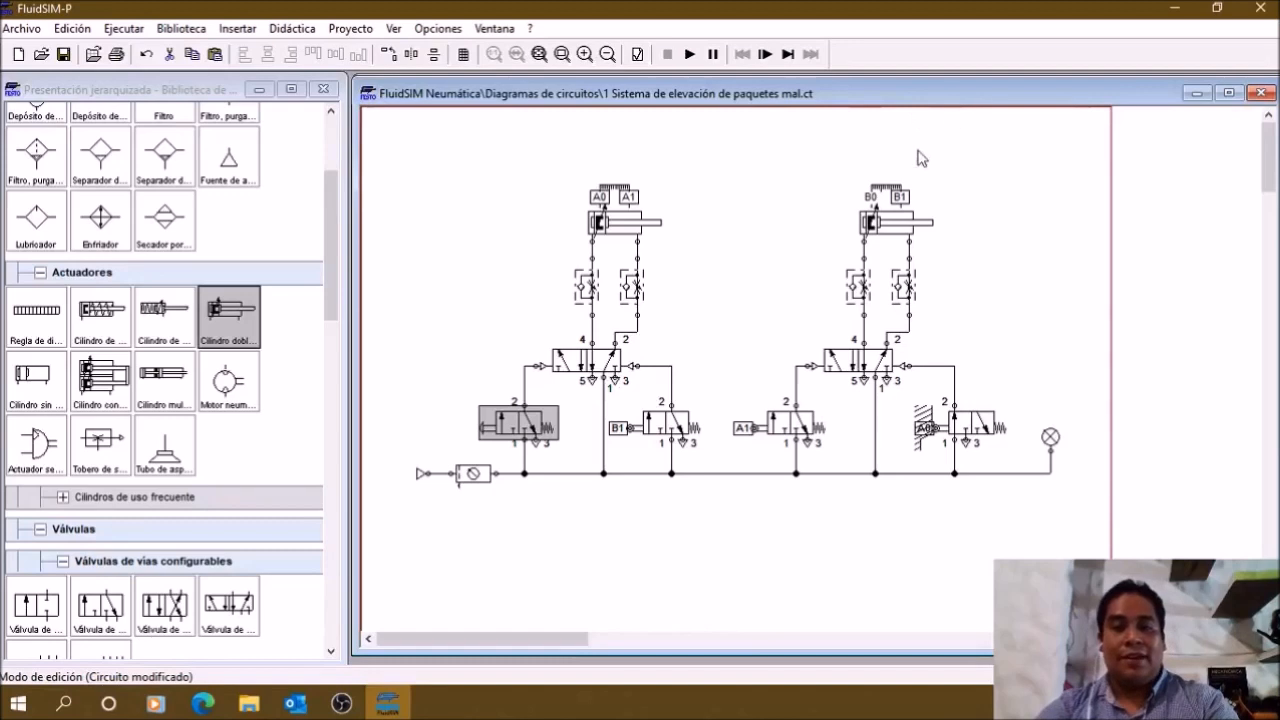
pyautogui.moveTo(628, 372)
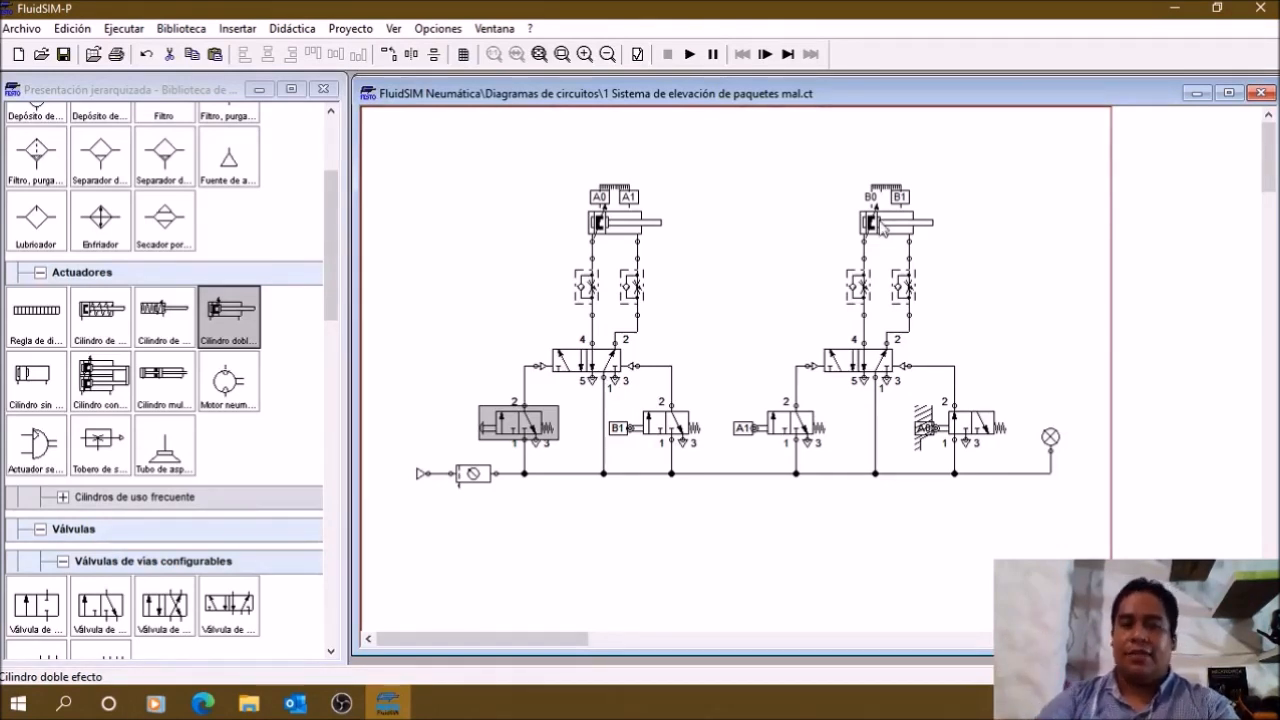
pyautogui.click(788, 427)
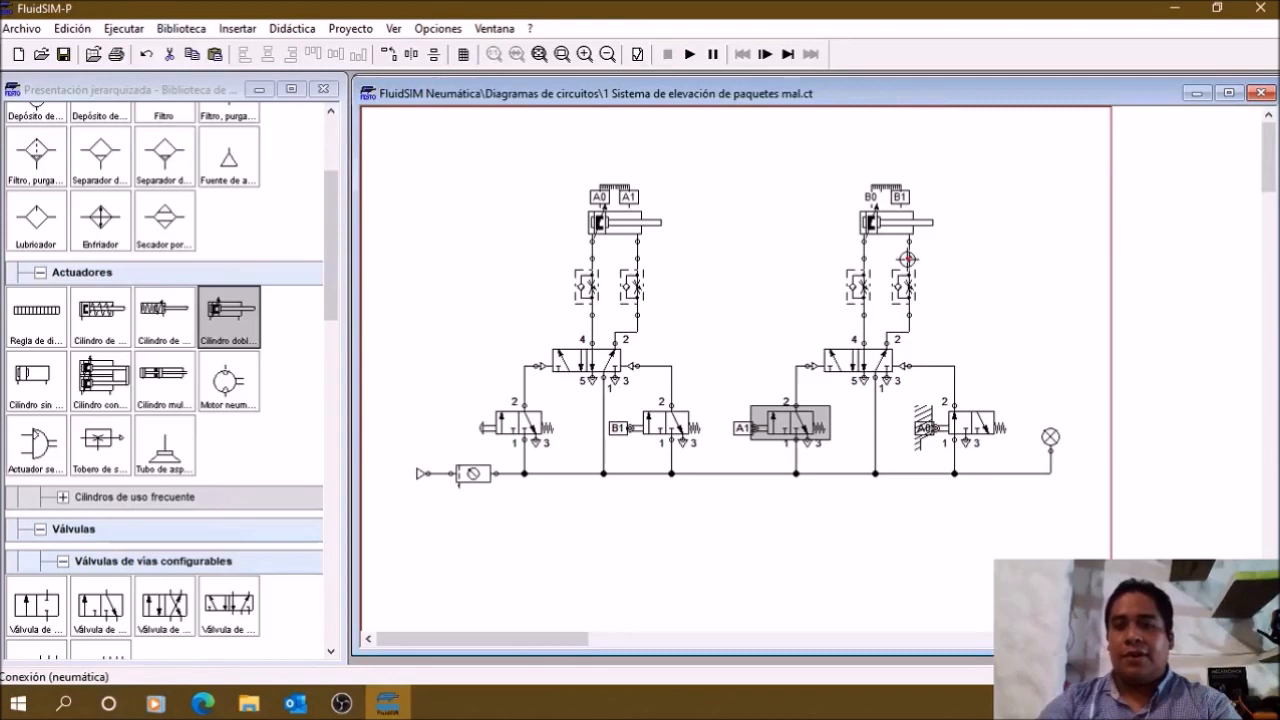
pyautogui.moveTo(913, 290)
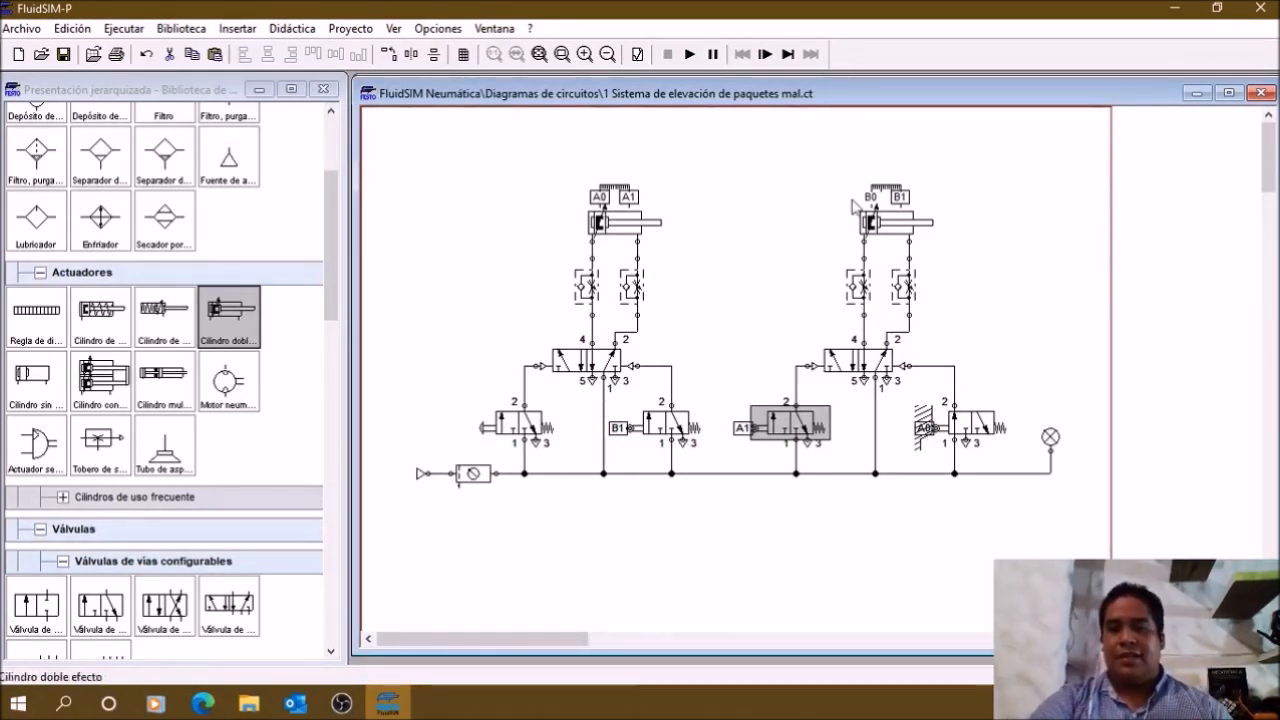
# Step: Simulate the circuit and actuate the left manually operated 3/n-way valve repeatedly to test both cylinders' sequence
pyautogui.click(690, 54)
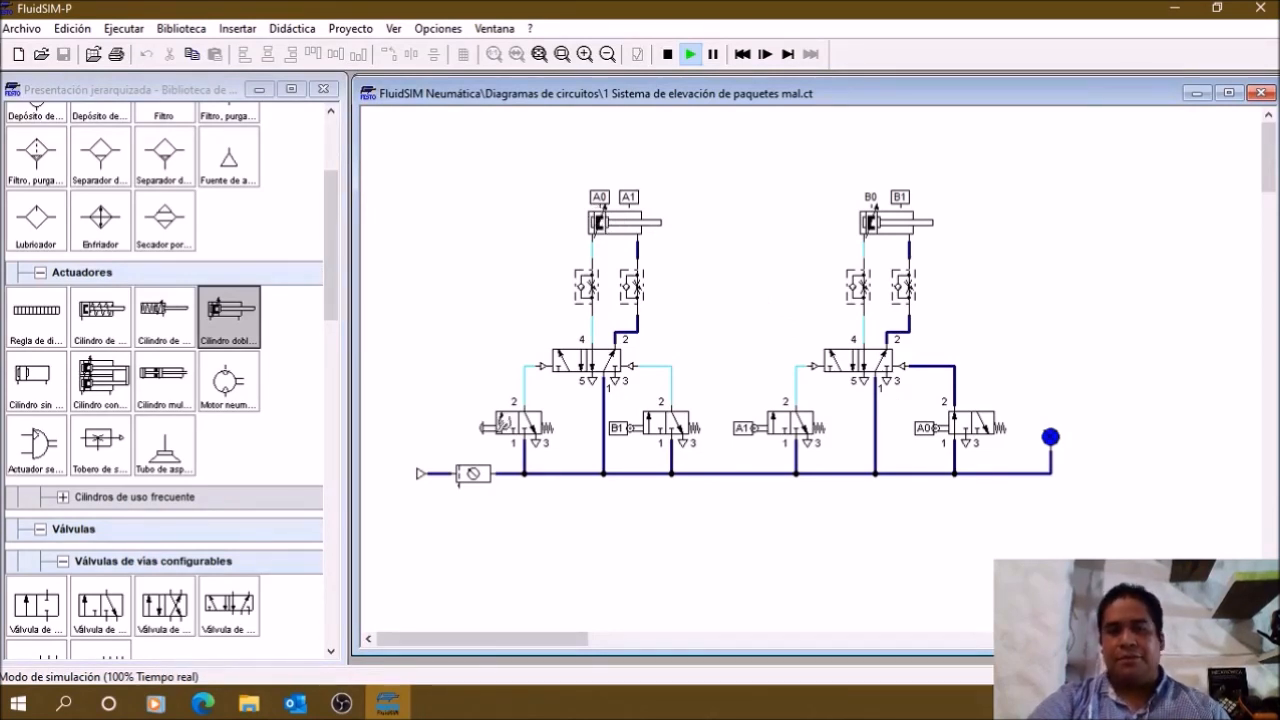
pyautogui.click(494, 421)
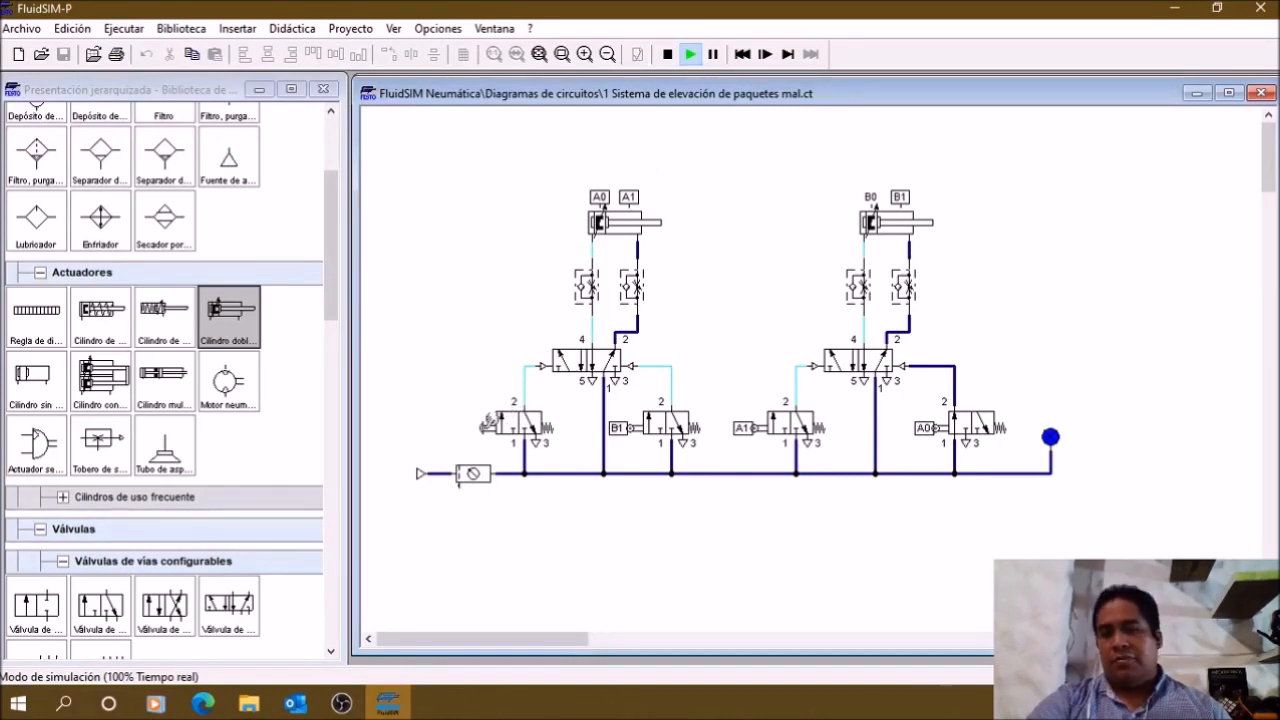
pyautogui.click(489, 424)
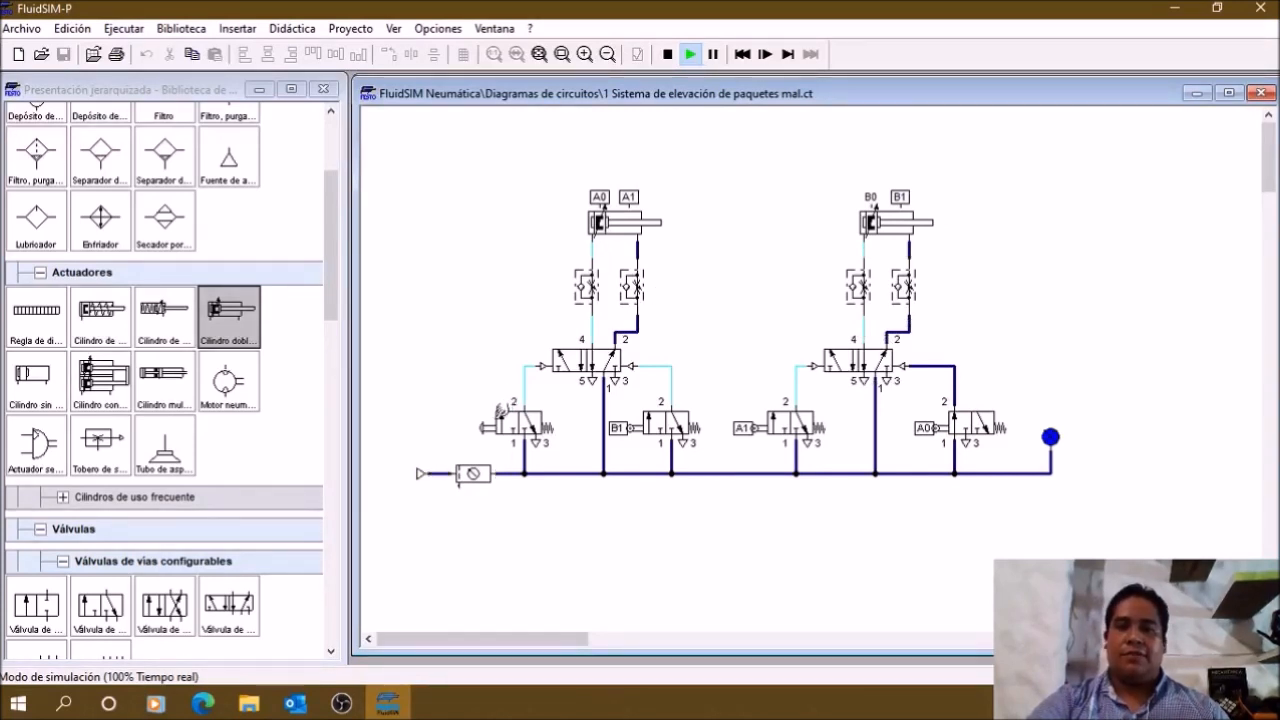
pyautogui.click(490, 418)
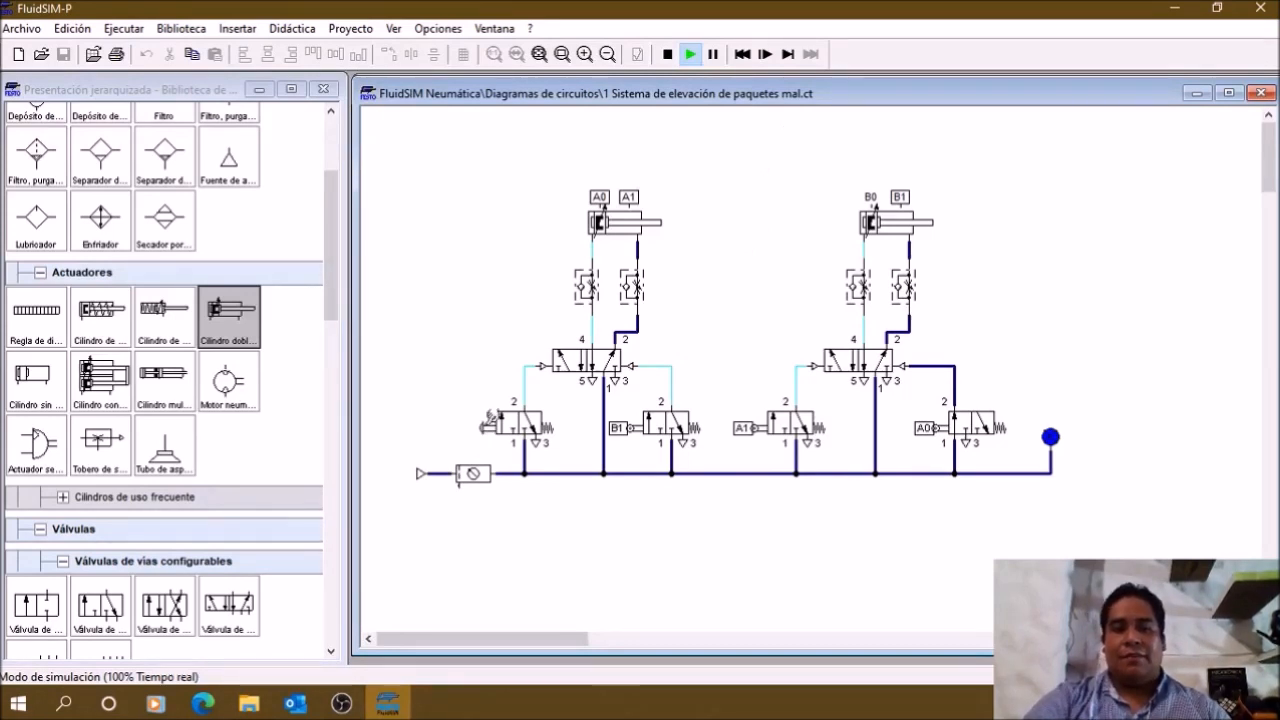
pyautogui.click(490, 420)
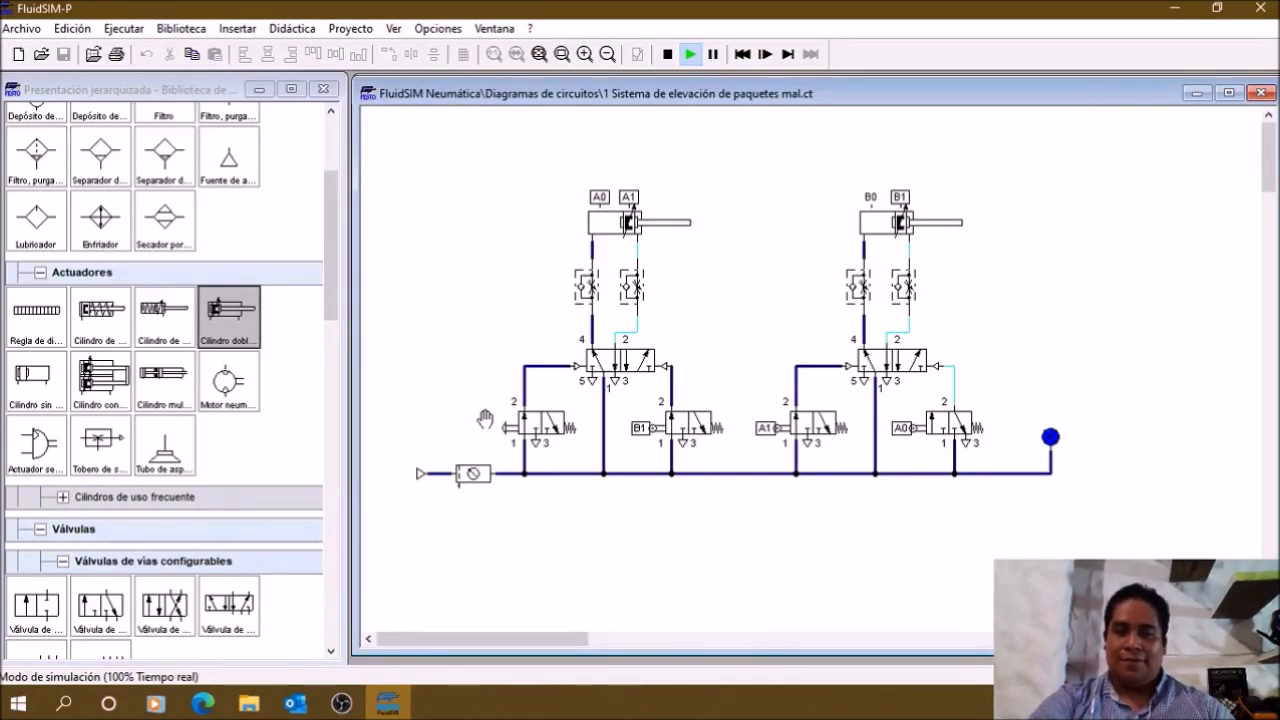
pyautogui.click(484, 419)
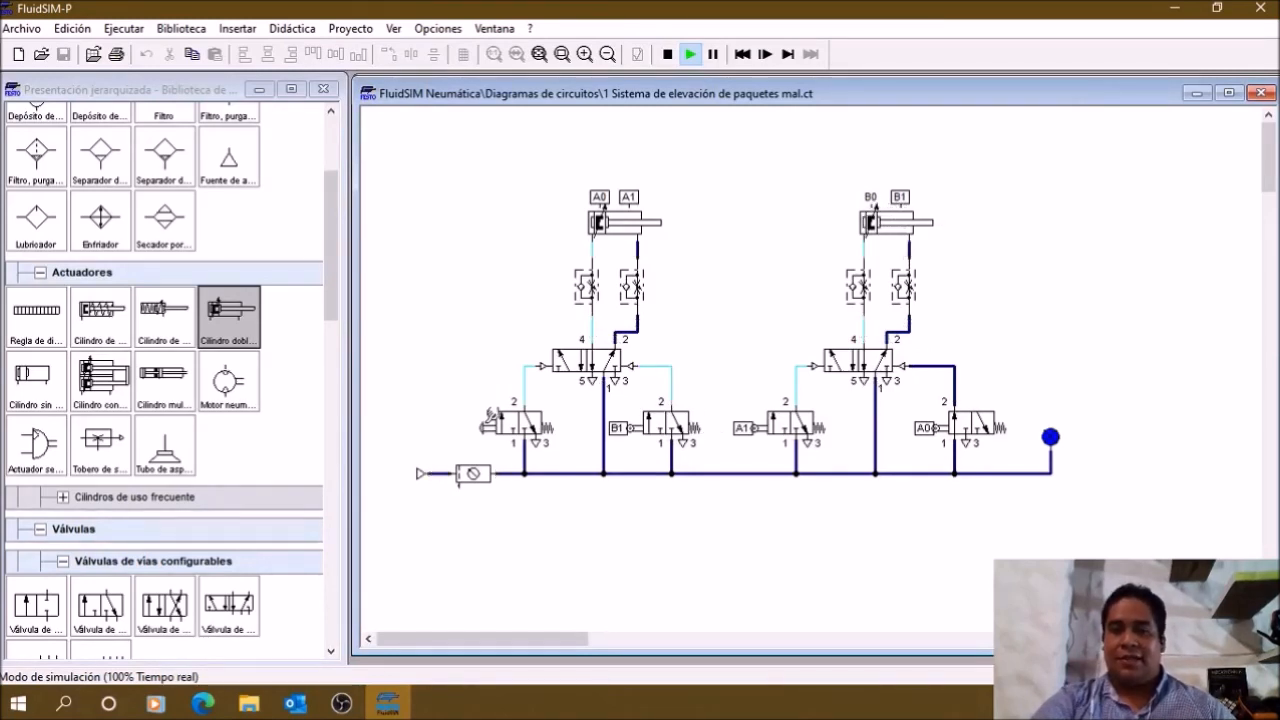
pyautogui.click(490, 420)
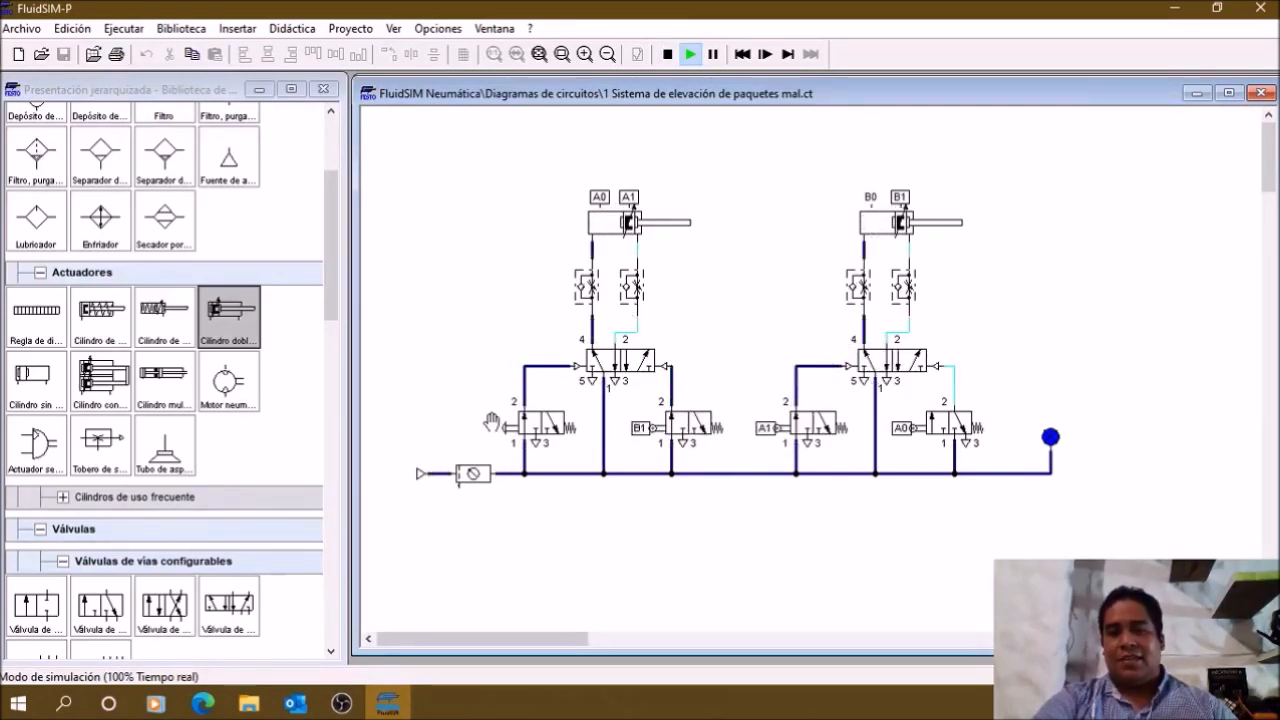
pyautogui.click(491, 420)
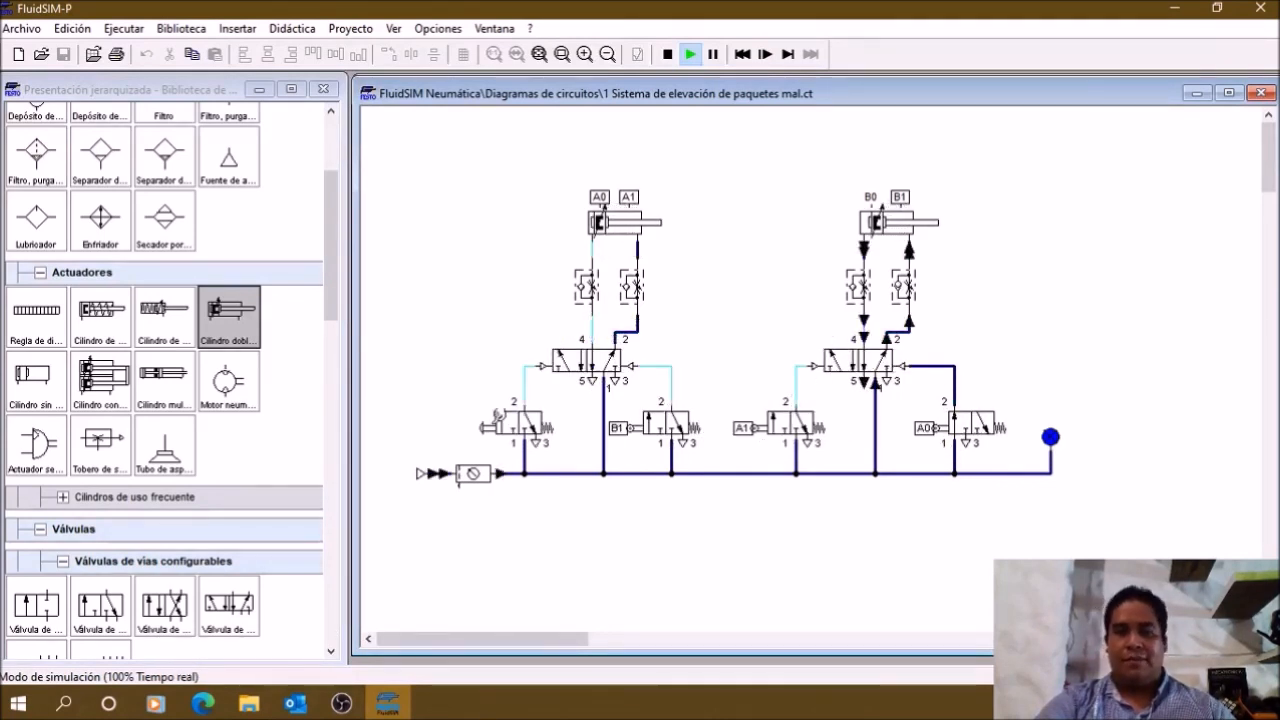
# Step: Stop the simulation and close the circuit "1 Sistema de elevación de paquetes mal.ct" without saving its changes
pyautogui.click(667, 54)
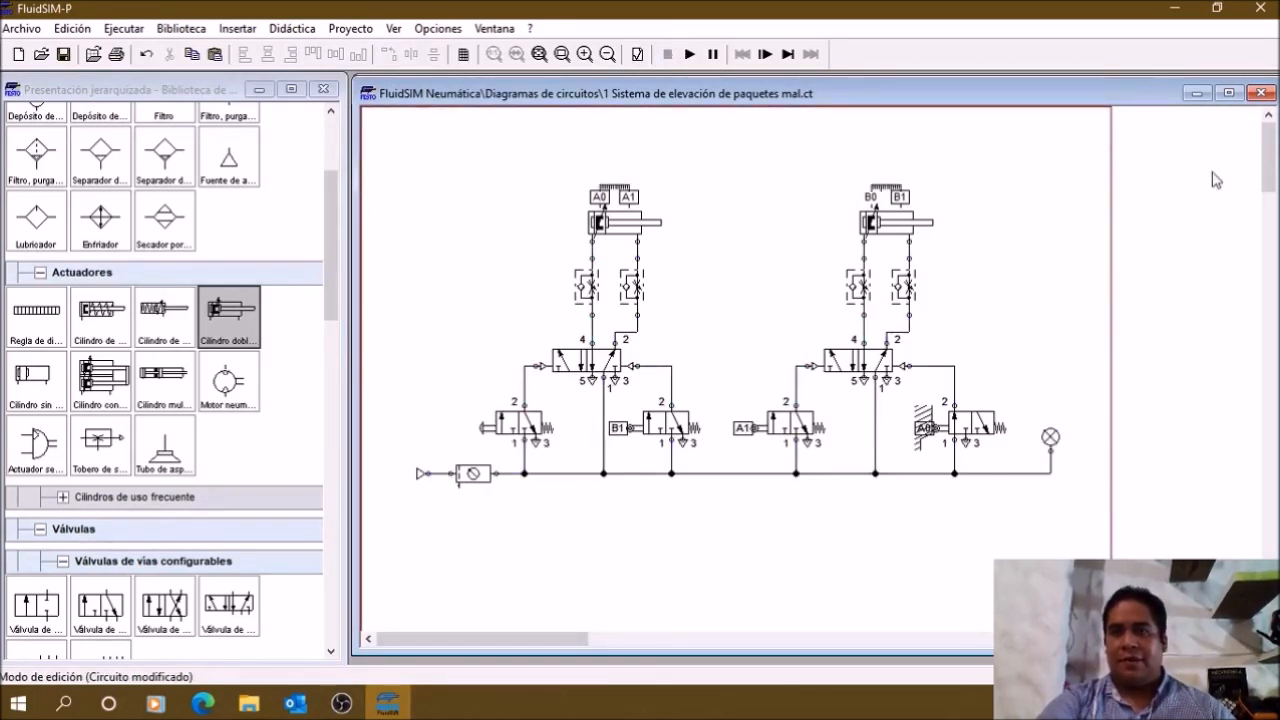
pyautogui.click(1263, 95)
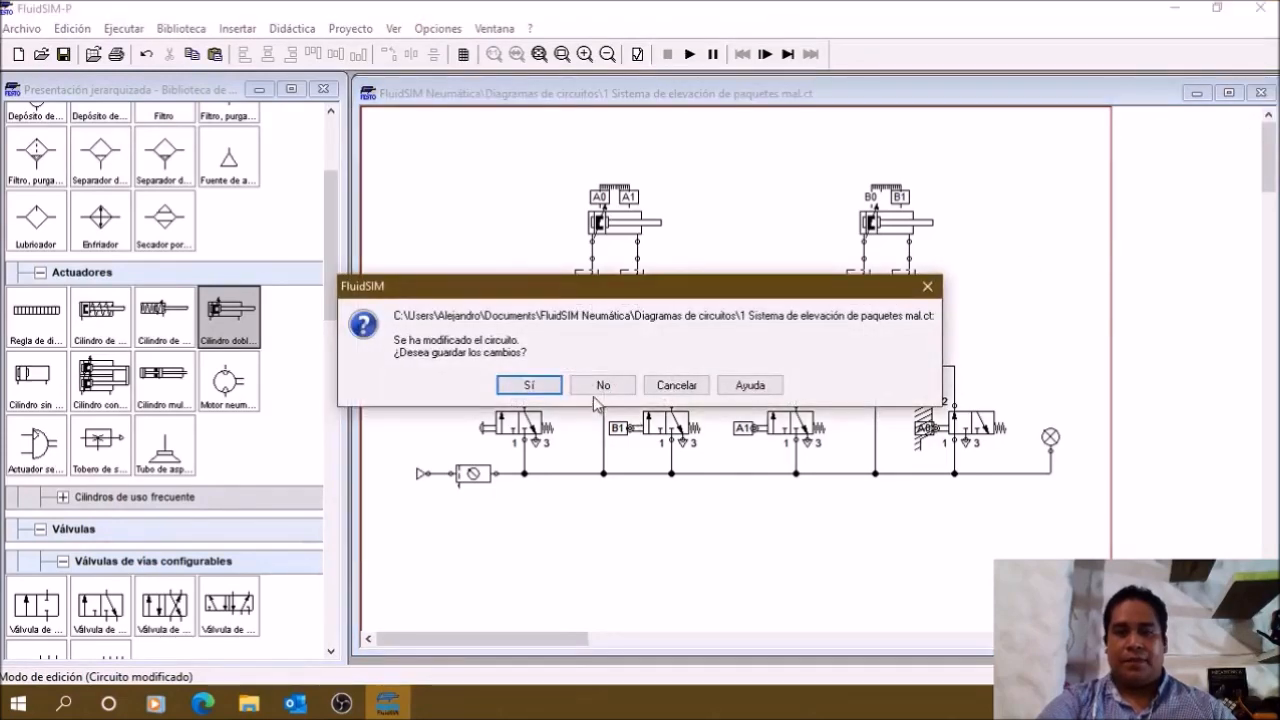
pyautogui.click(600, 387)
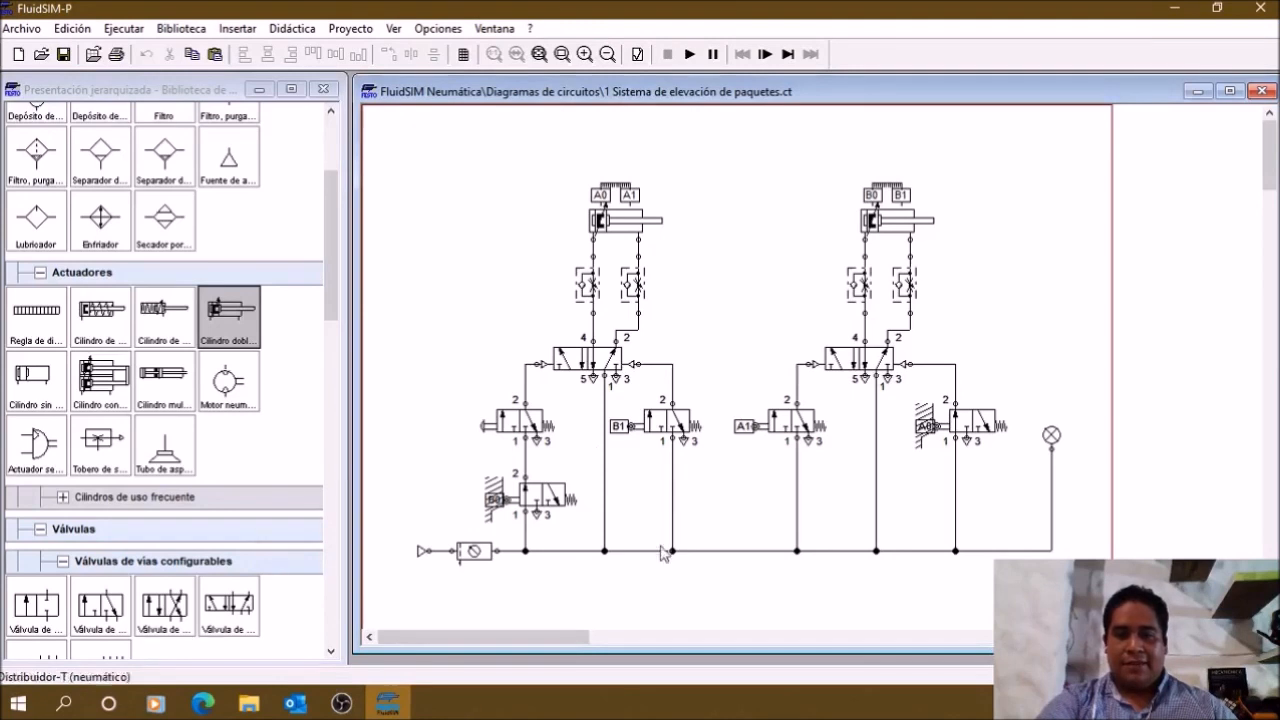
# Step: Examine the package-lifting circuit's added B0 roller valve in series with the manually operated valve and the cylinders' end-position labels
pyautogui.moveTo(411, 450); pyautogui.dragTo(1076, 190)
pyautogui.click(471, 376)
pyautogui.moveTo(441, 475); pyautogui.dragTo(582, 525)
pyautogui.click(681, 186)
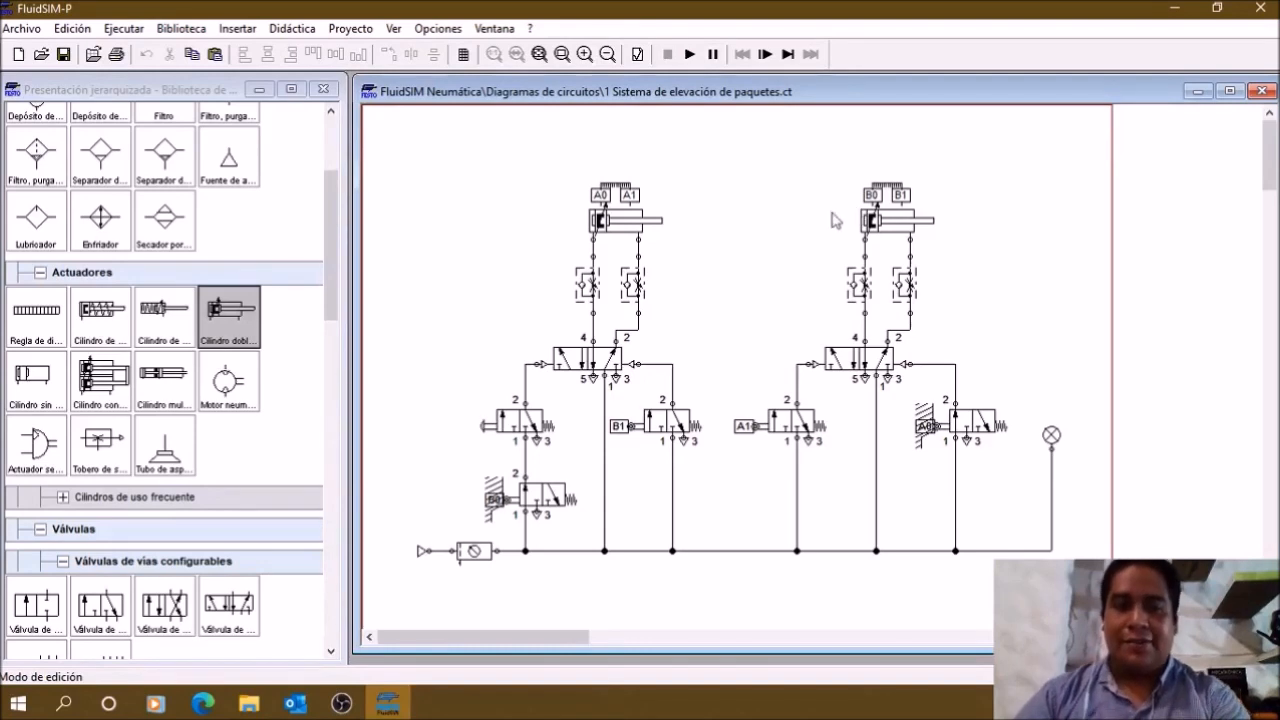
pyautogui.moveTo(506, 438)
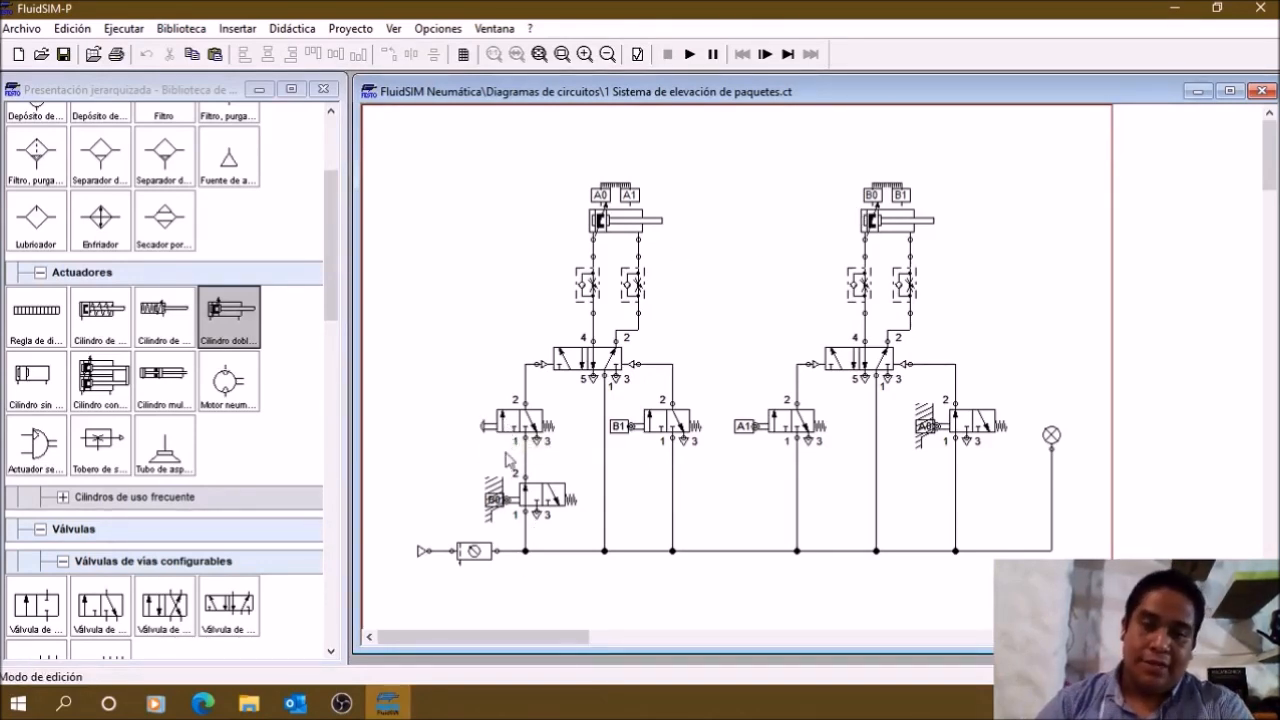
# Step: Simulate the circuit "1 Sistema de elevación de paquetes.ct" and actuate its manually operated 3/n-way valve
pyautogui.click(690, 54)
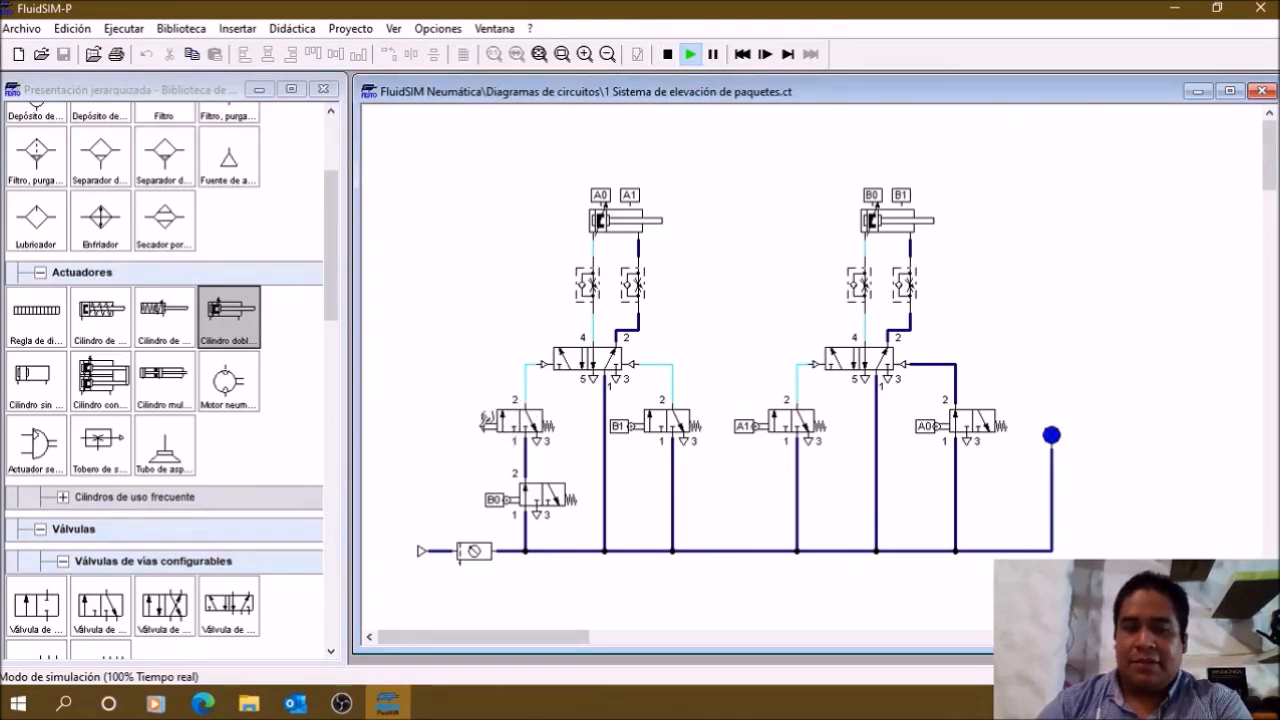
pyautogui.click(488, 421)
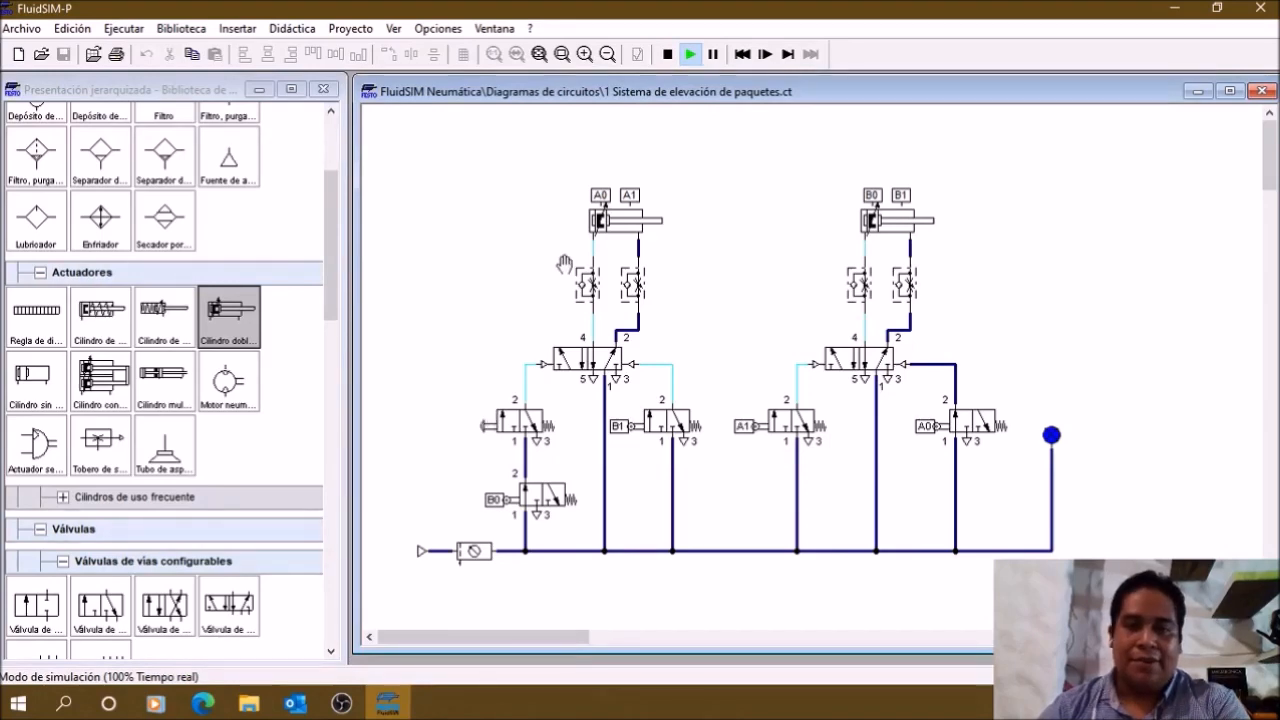
# Step: Set the opening degree of both throttle check valves feeding cylinder A to 10 %
pyautogui.doubleClick(600, 290)
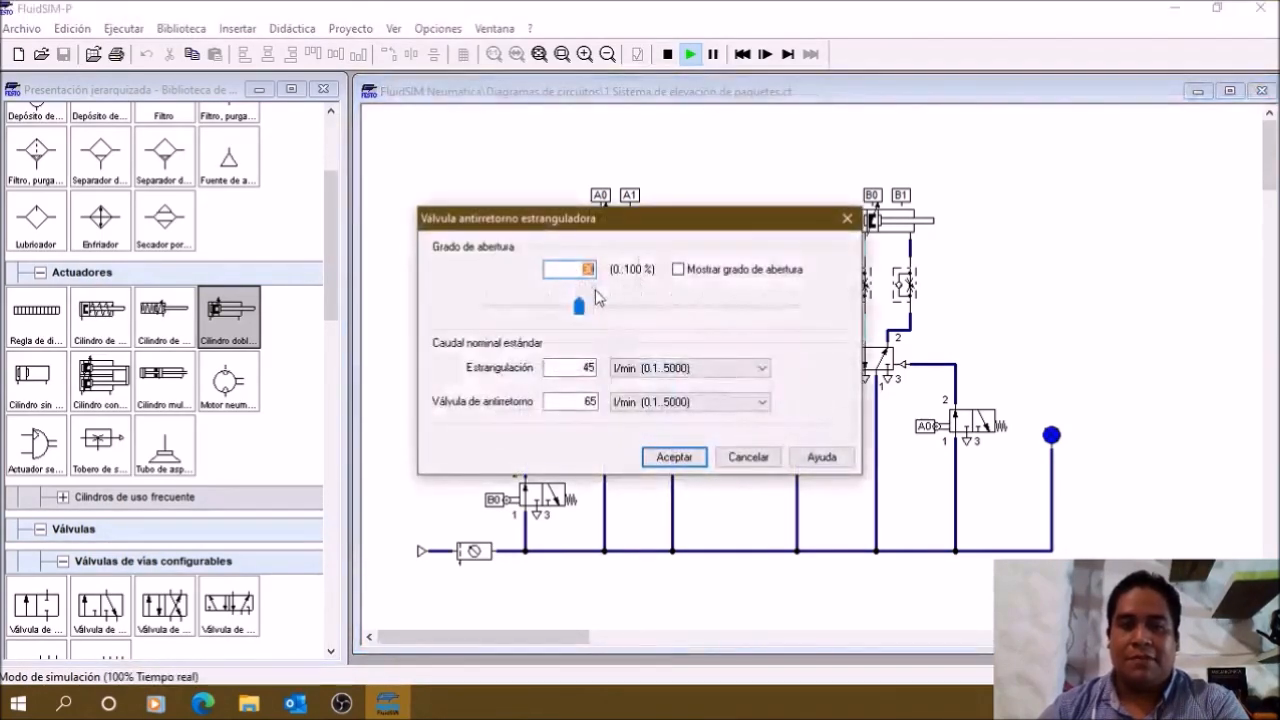
pyautogui.write('10')
pyautogui.press('Return')
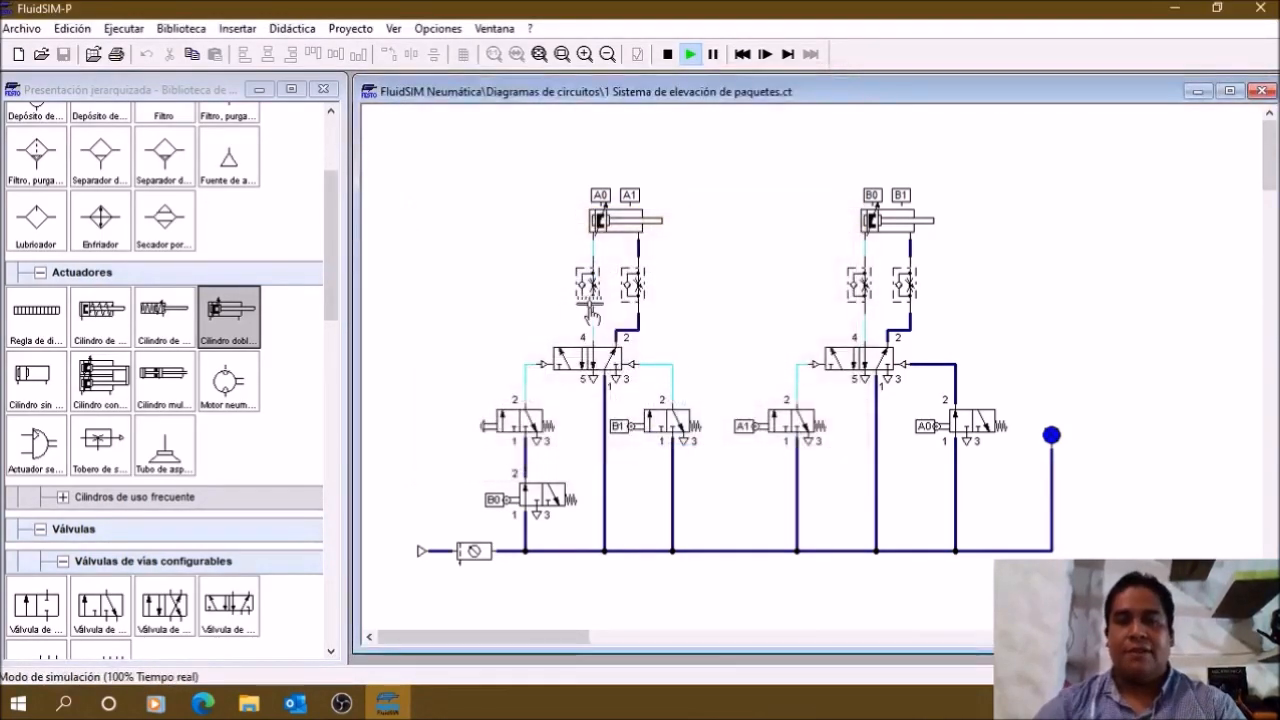
pyautogui.doubleClick(637, 290)
pyautogui.write('10')
pyautogui.press('Return')
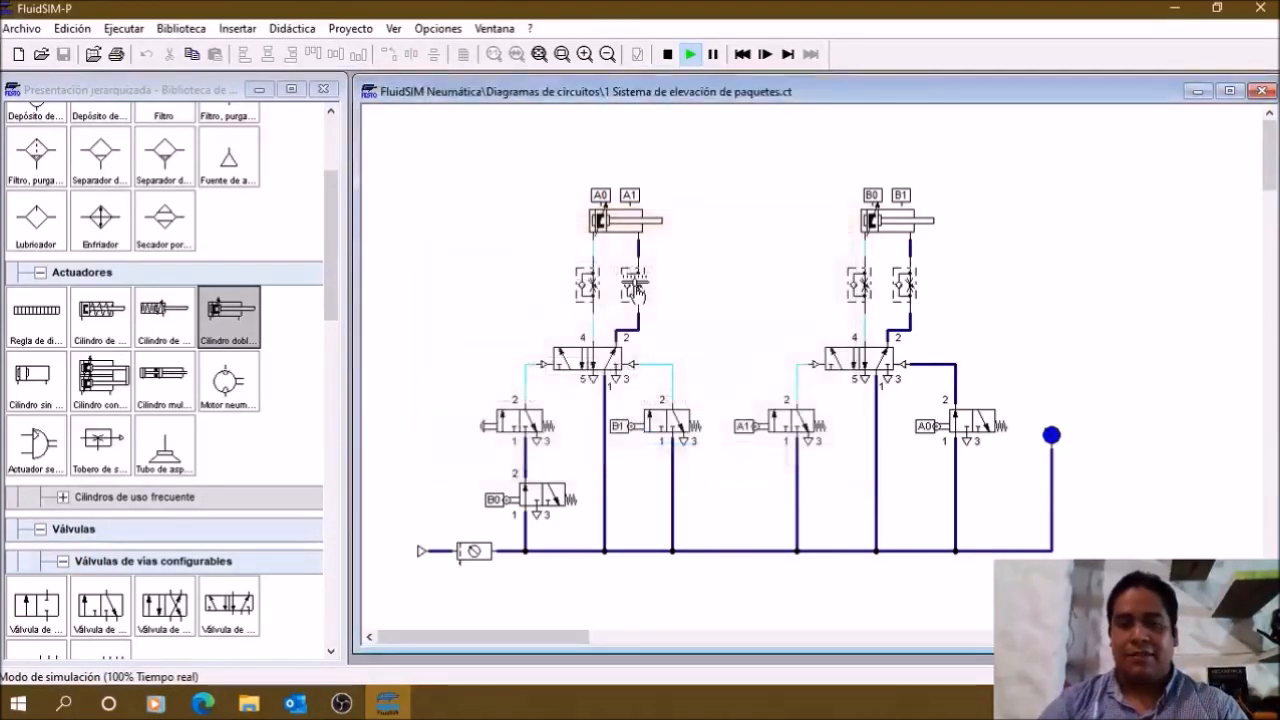
# Step: Set the opening degree of both throttle check valves feeding cylinder B to 10 %
pyautogui.doubleClick(878, 291)
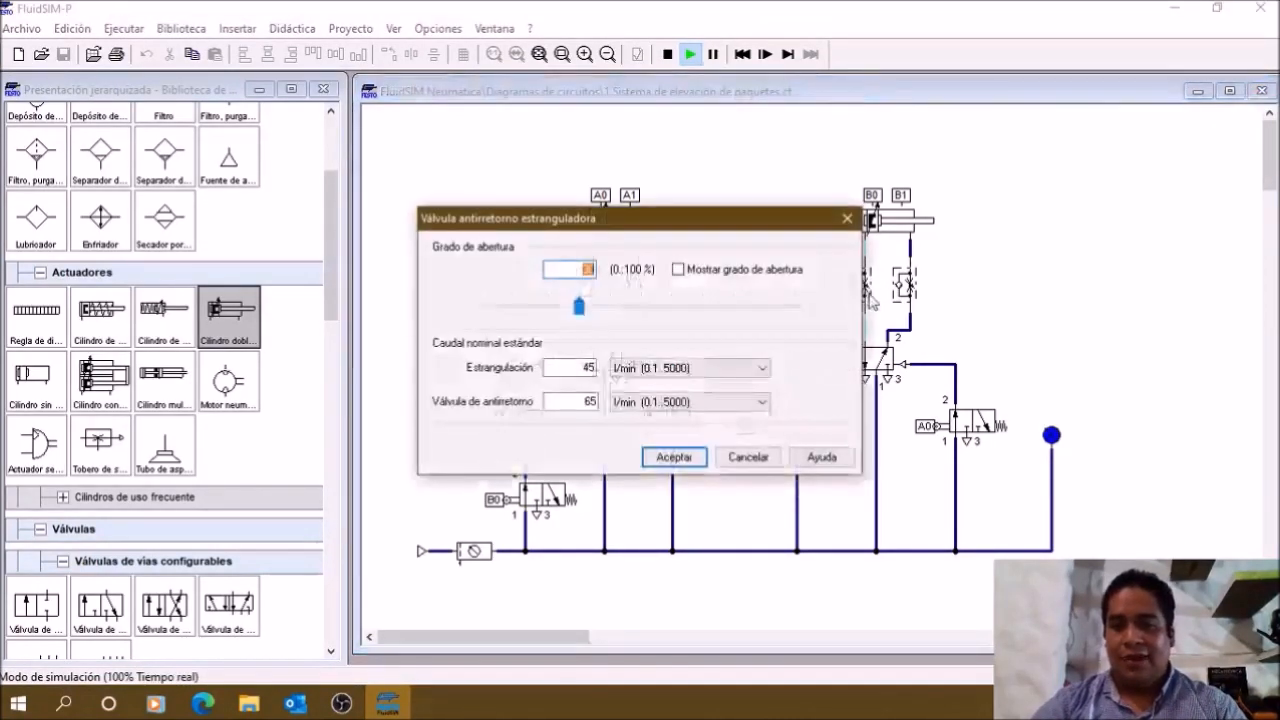
pyautogui.write('10')
pyautogui.press('Return')
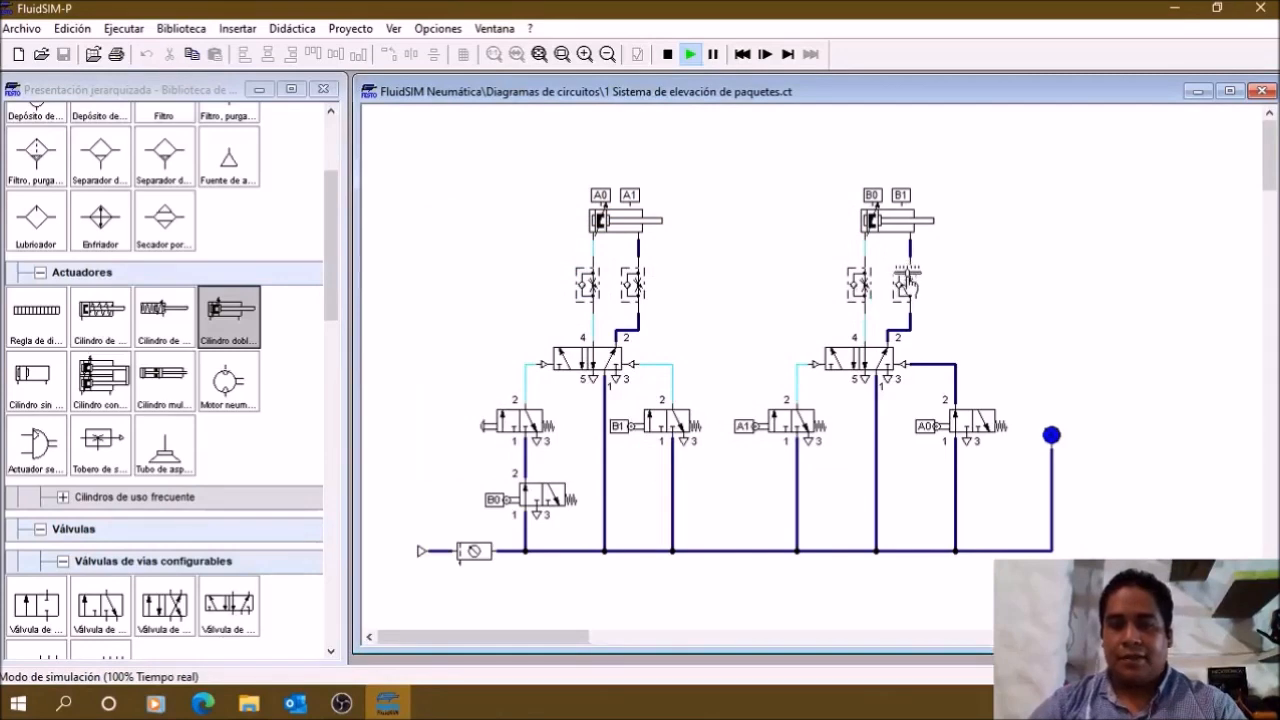
pyautogui.doubleClick(910, 284)
pyautogui.write('10')
pyautogui.press('Return')
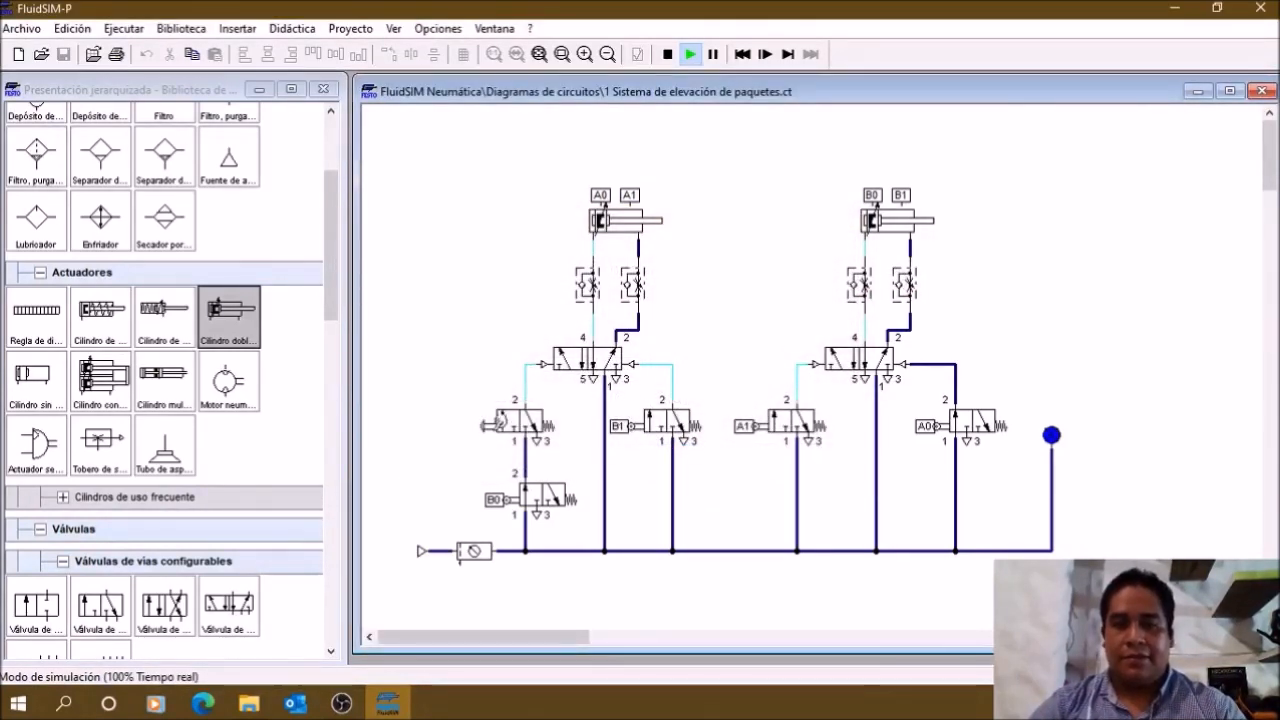
# Step: Actuate the manually operated 3/n-way valve to run the two-cylinder sequence, and stop the simulation
pyautogui.click(497, 424)
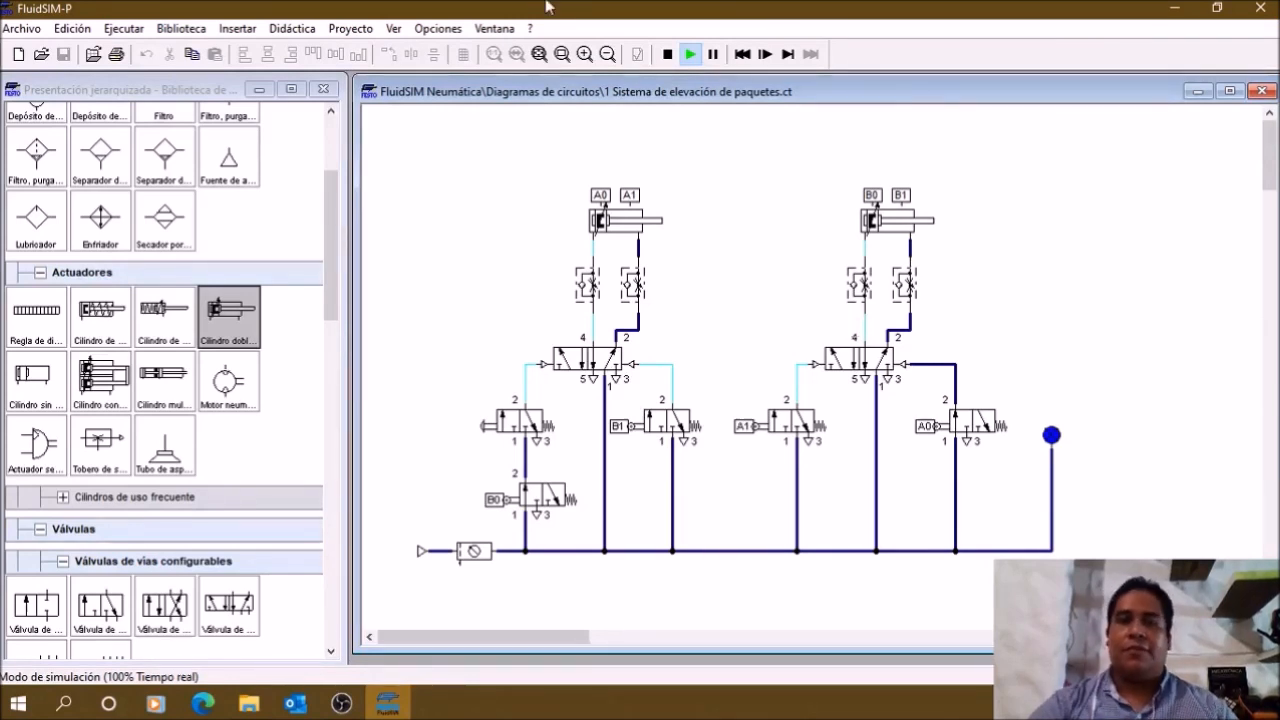
pyautogui.click(668, 55)
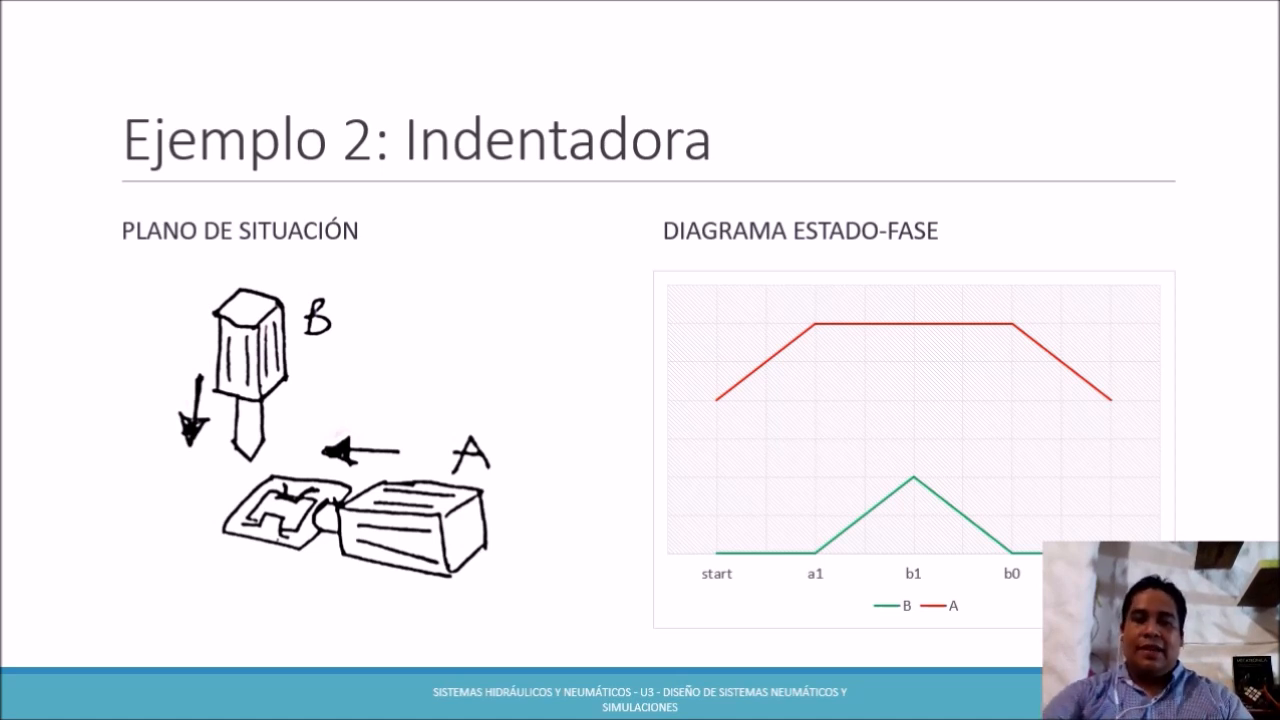
pyautogui.moveTo(312, 500)
pyautogui.mouseDown()
pyautogui.moveTo(304, 524)
pyautogui.moveTo(280, 528)
pyautogui.moveTo(258, 522)
pyautogui.moveTo(284, 502)
pyautogui.moveTo(264, 489)
pyautogui.moveTo(296, 542)
pyautogui.moveTo(278, 490)
pyautogui.moveTo(300, 524)
pyautogui.moveTo(266, 510)
pyautogui.moveTo(290, 512)
pyautogui.mouseUp()
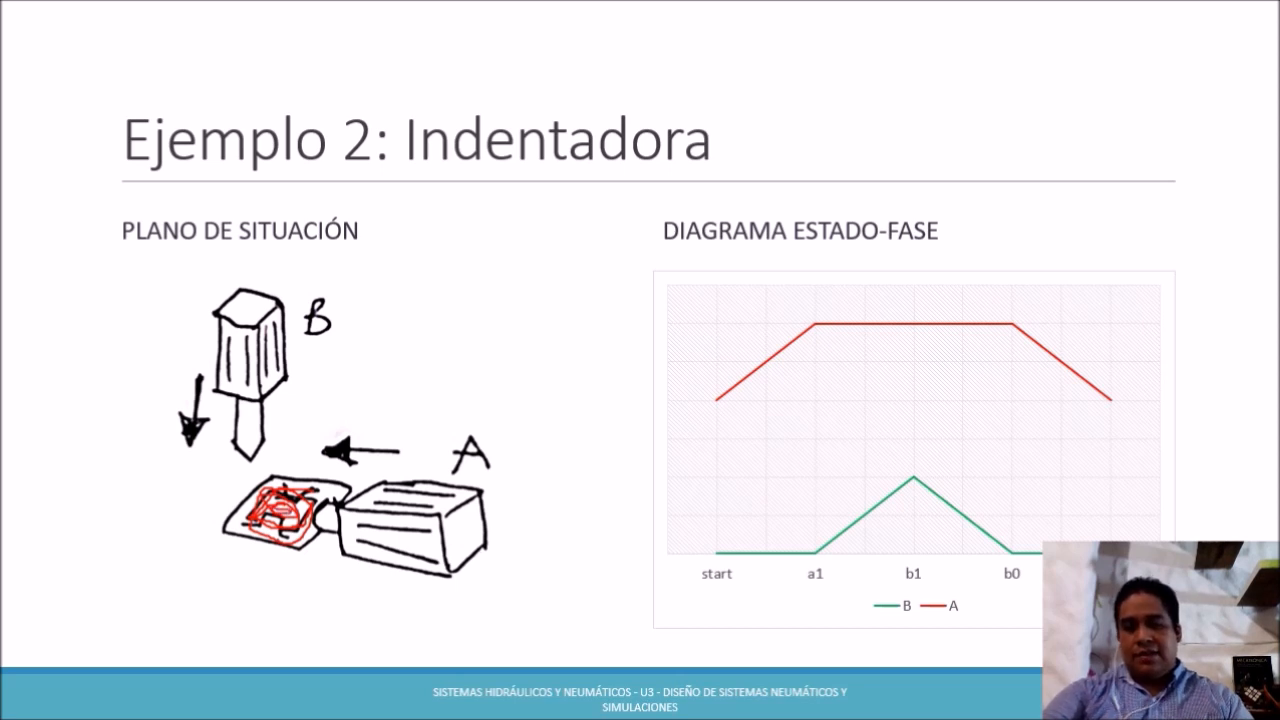
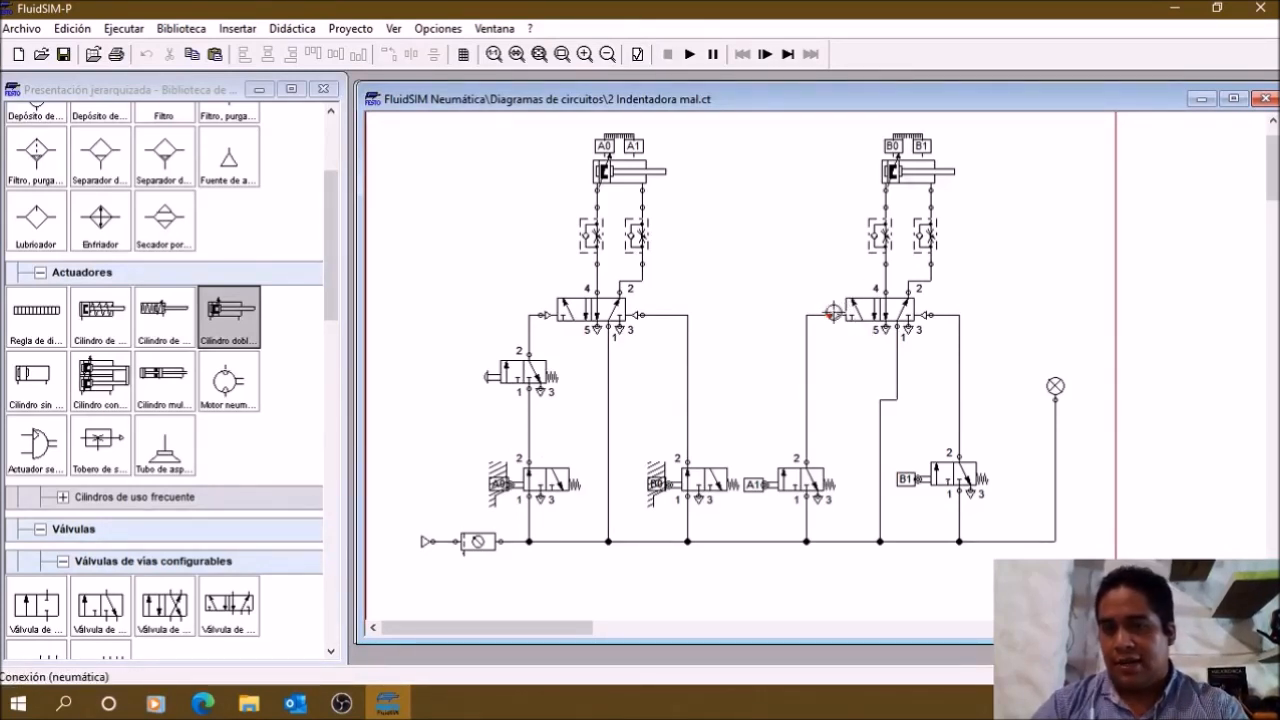
# Step: Examine the A1, B1 and B0 limit valves against their sensor marks in "2 Indentadora mal.ct"
pyautogui.click(787, 481)
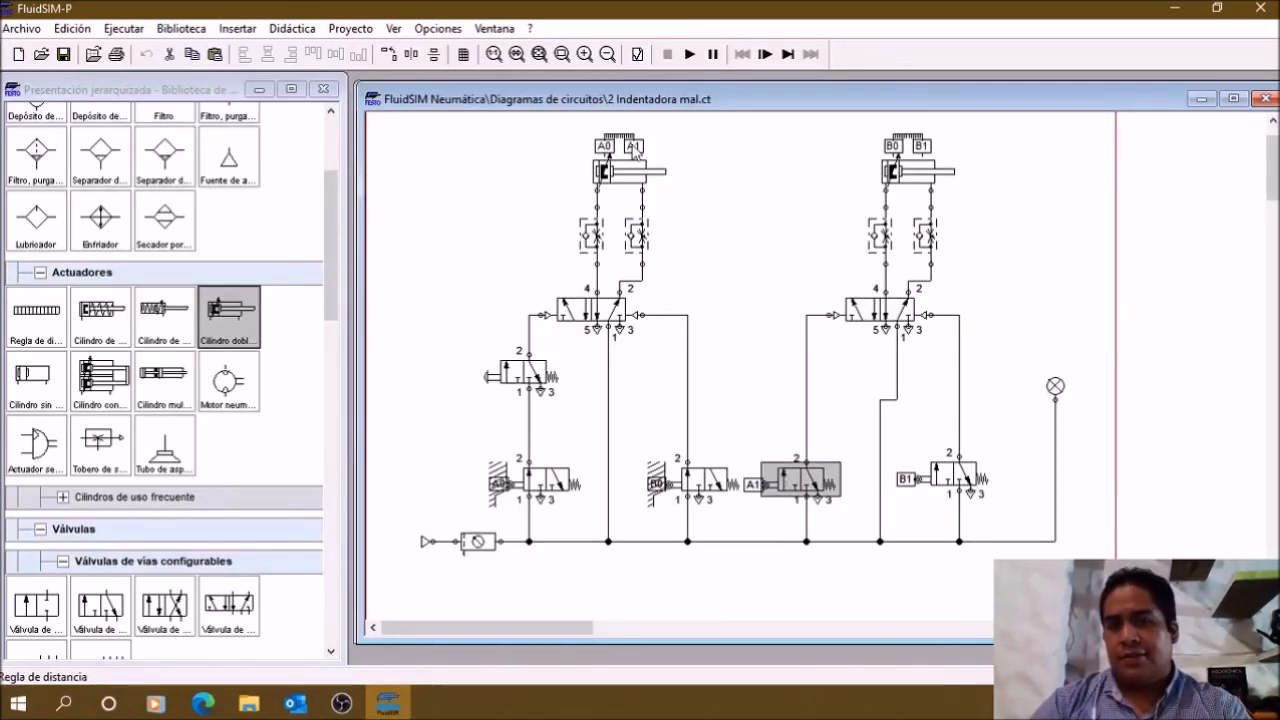
pyautogui.moveTo(634, 153)
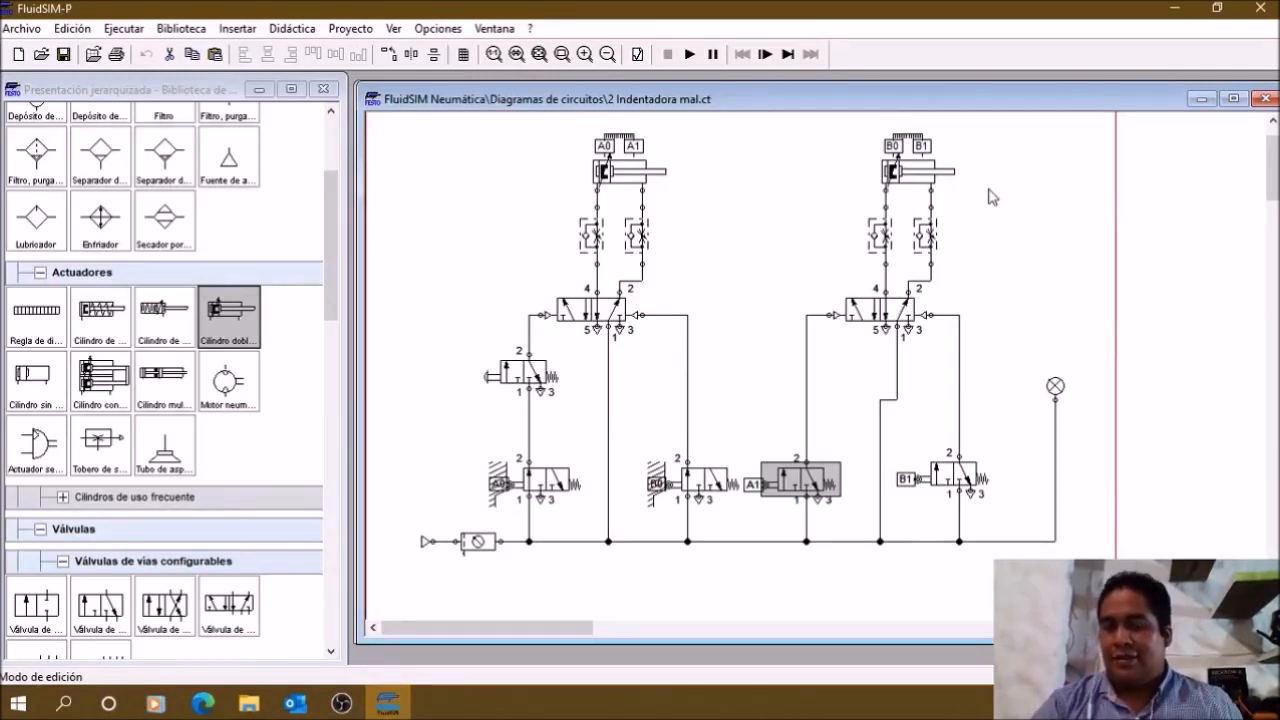
pyautogui.click(941, 471)
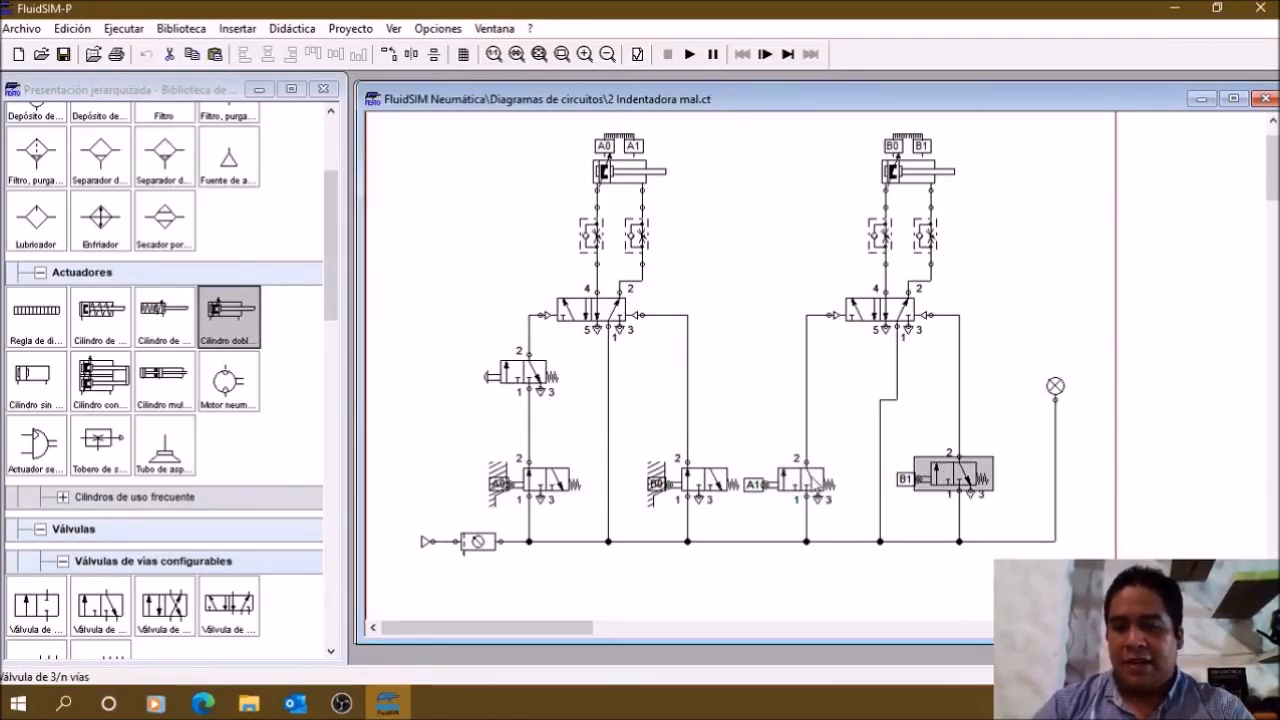
pyautogui.click(812, 479)
pyautogui.click(776, 362)
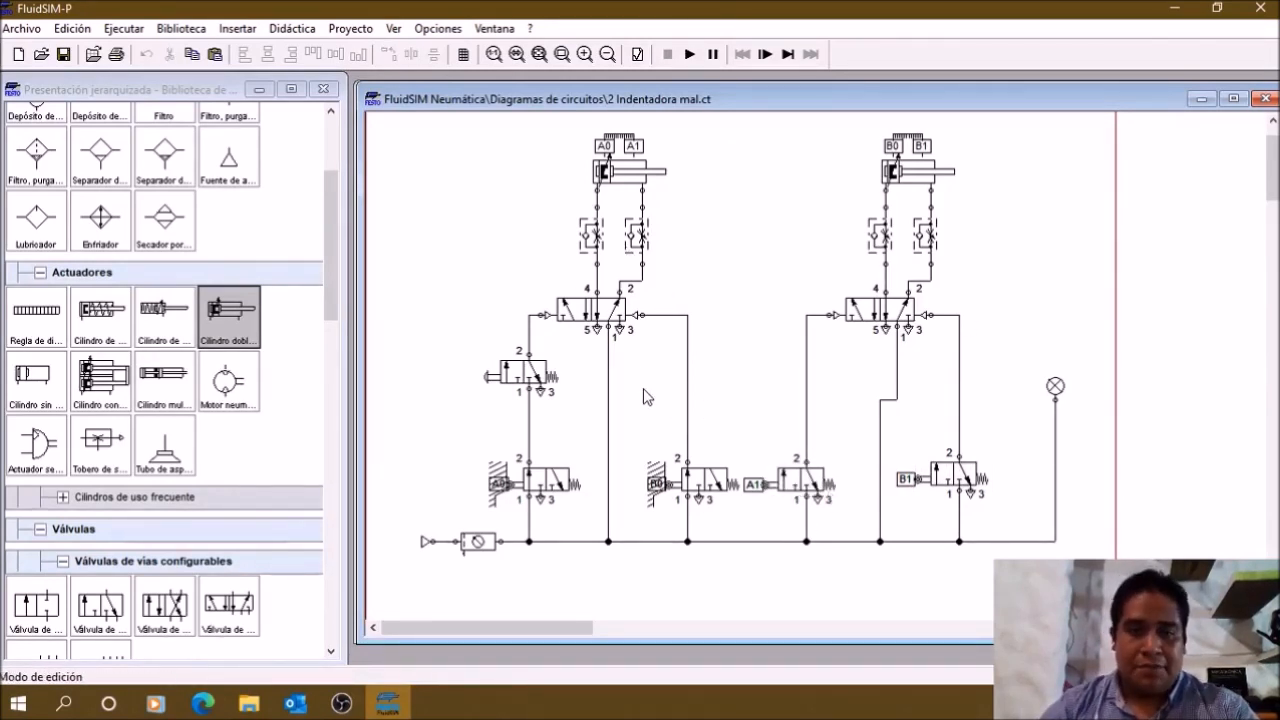
pyautogui.click(702, 485)
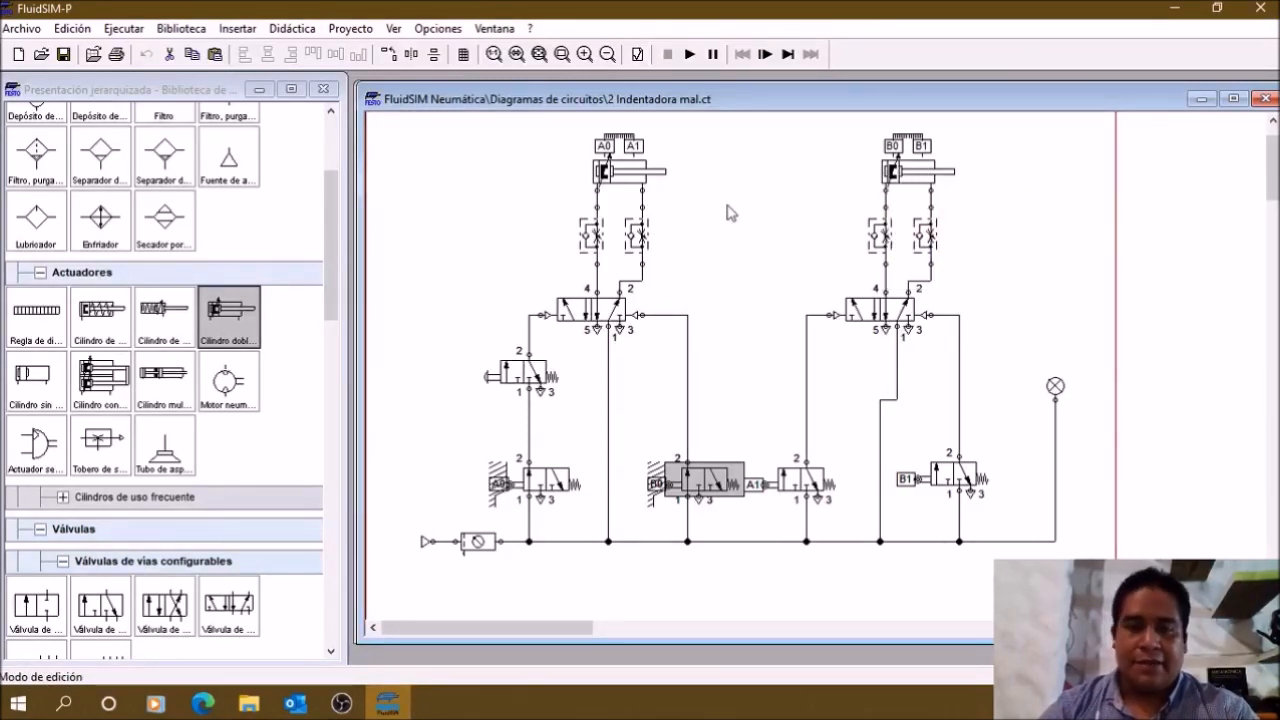
pyautogui.click(722, 416)
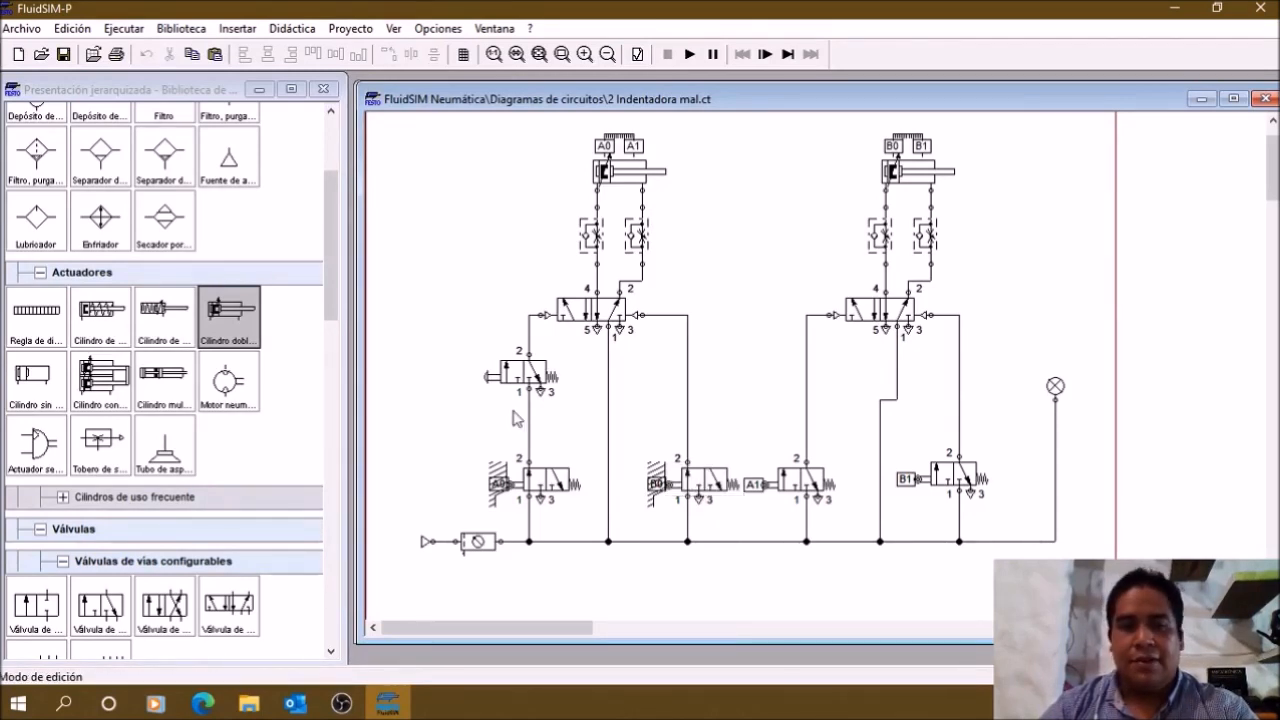
# Step: Examine the manually operated start valve and the A0 limit valve in series below it
pyautogui.click(516, 377)
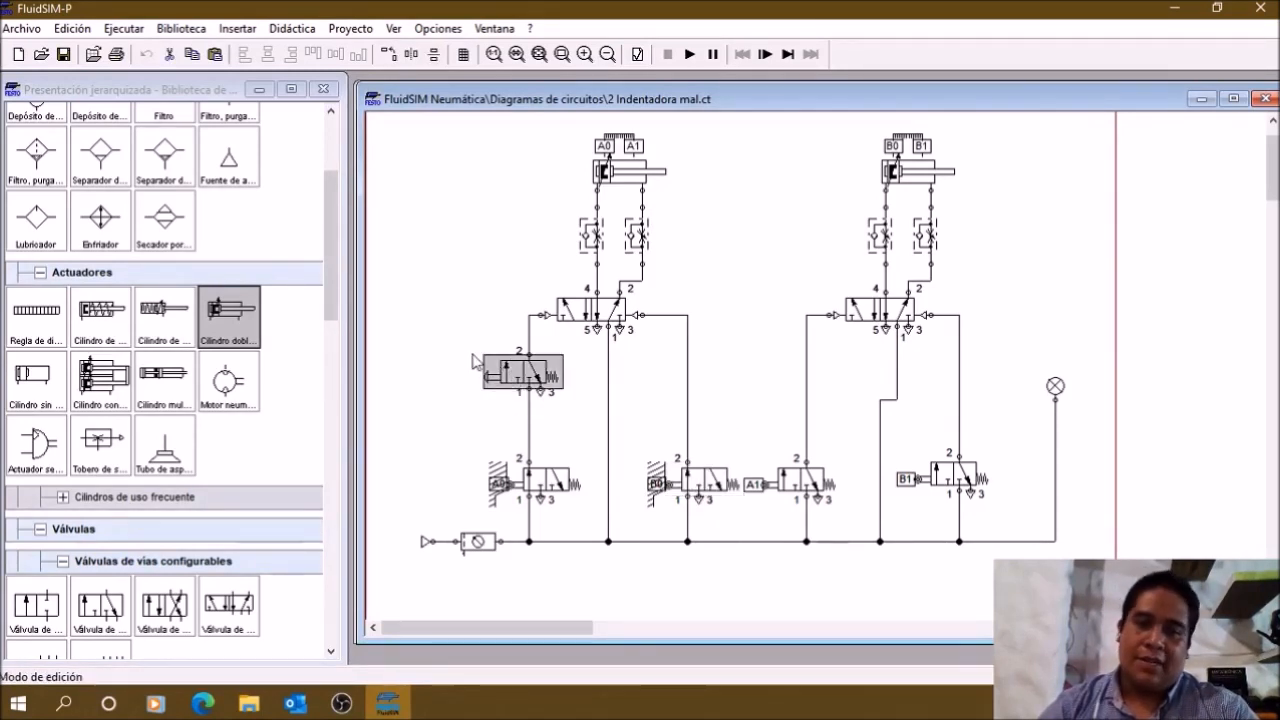
pyautogui.click(458, 351)
pyautogui.click(530, 372)
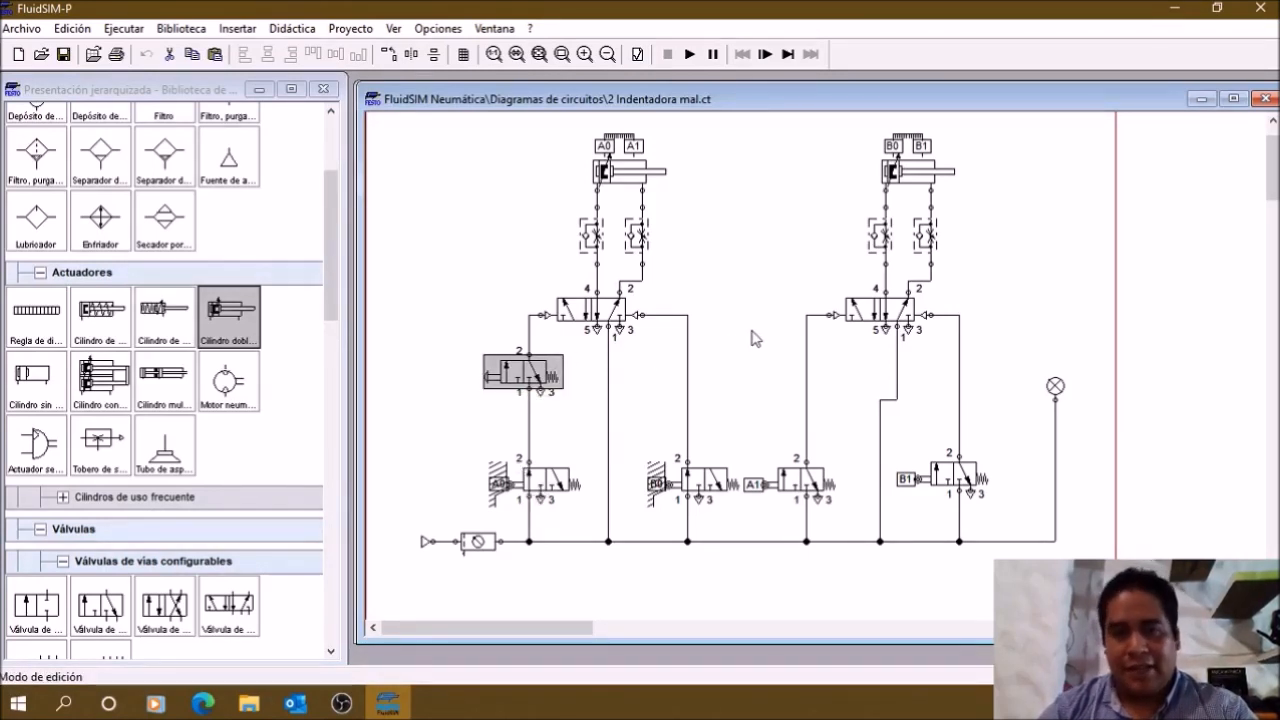
pyautogui.click(449, 427)
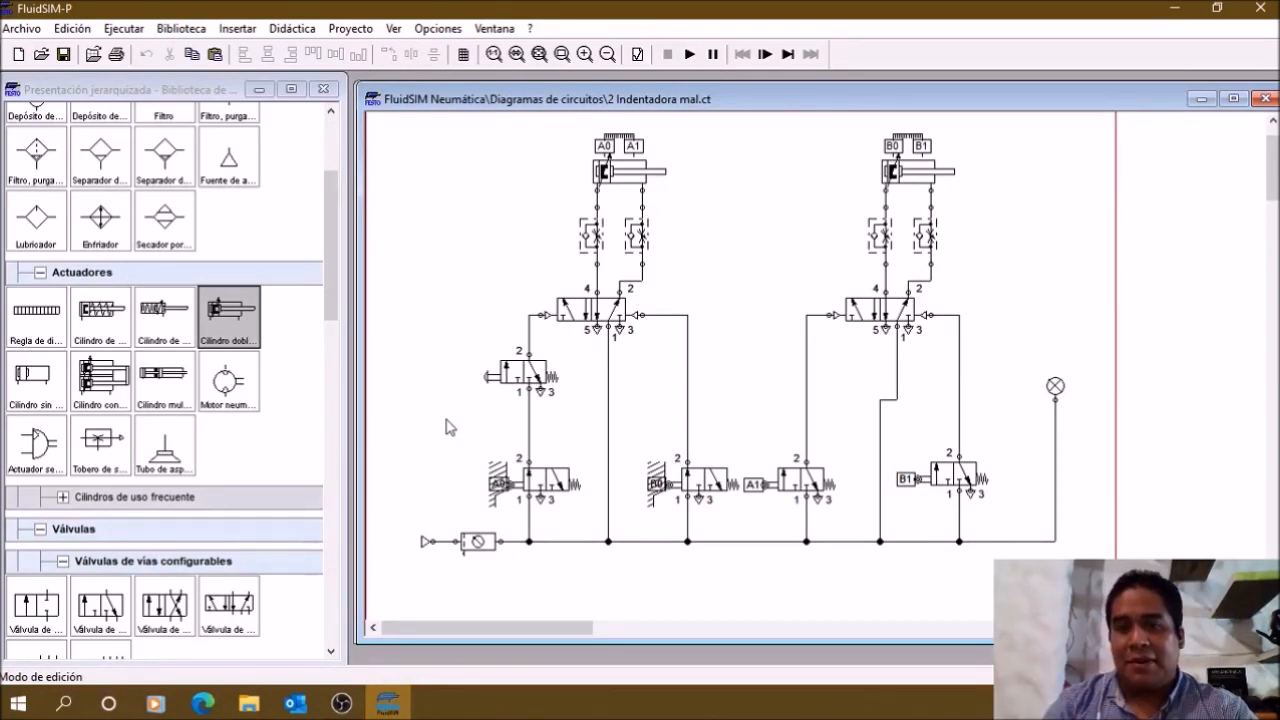
pyautogui.moveTo(446, 427); pyautogui.dragTo(597, 527)
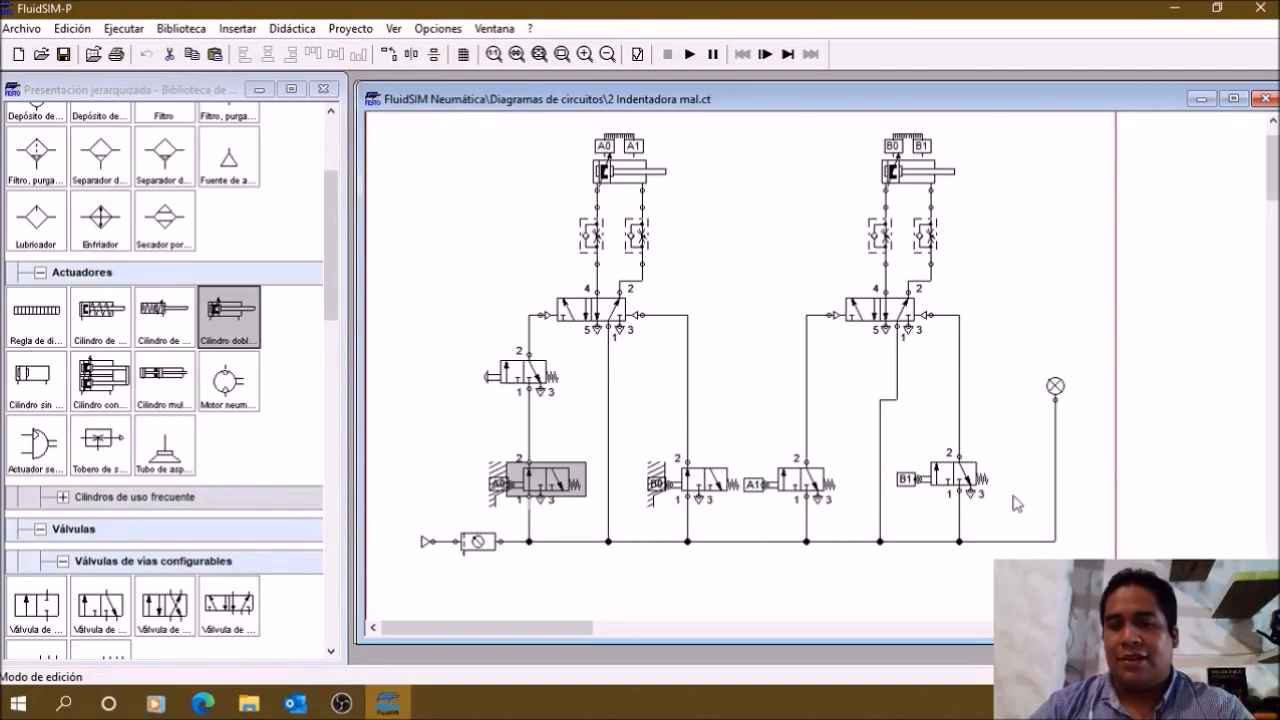
pyautogui.click(1000, 372)
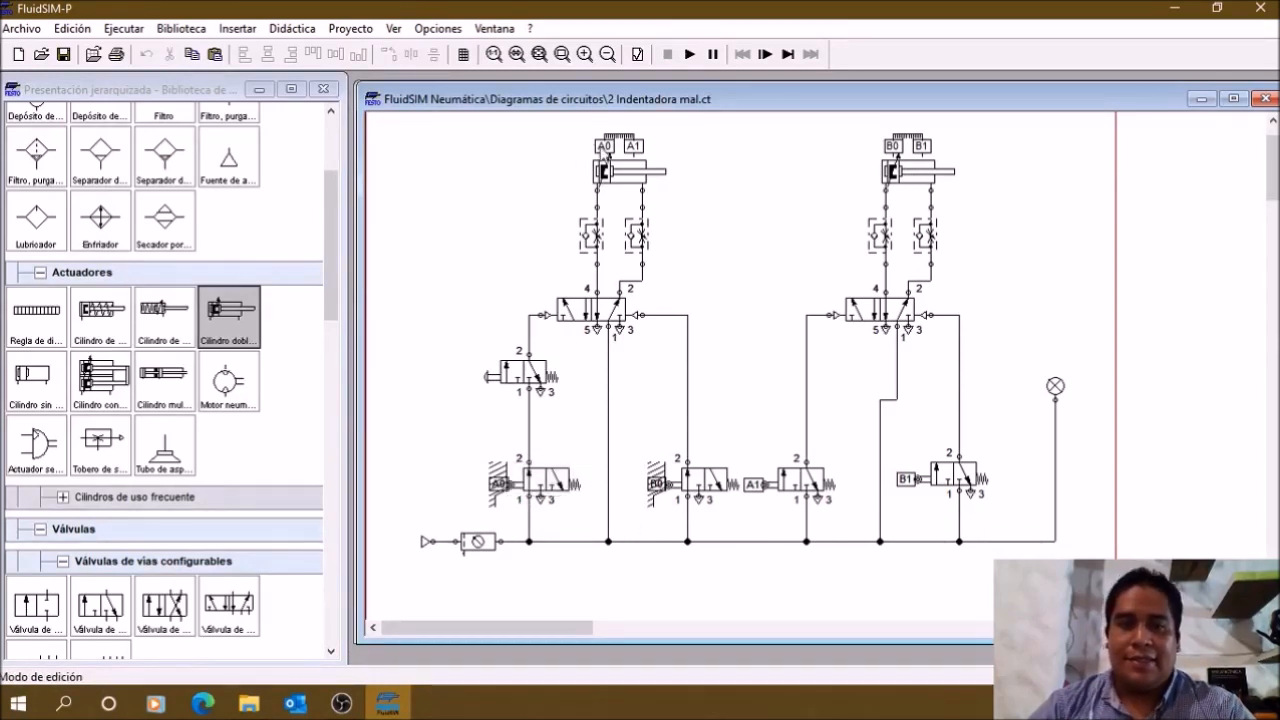
pyautogui.moveTo(1031, 518); pyautogui.dragTo(478, 530)
pyautogui.click(582, 414)
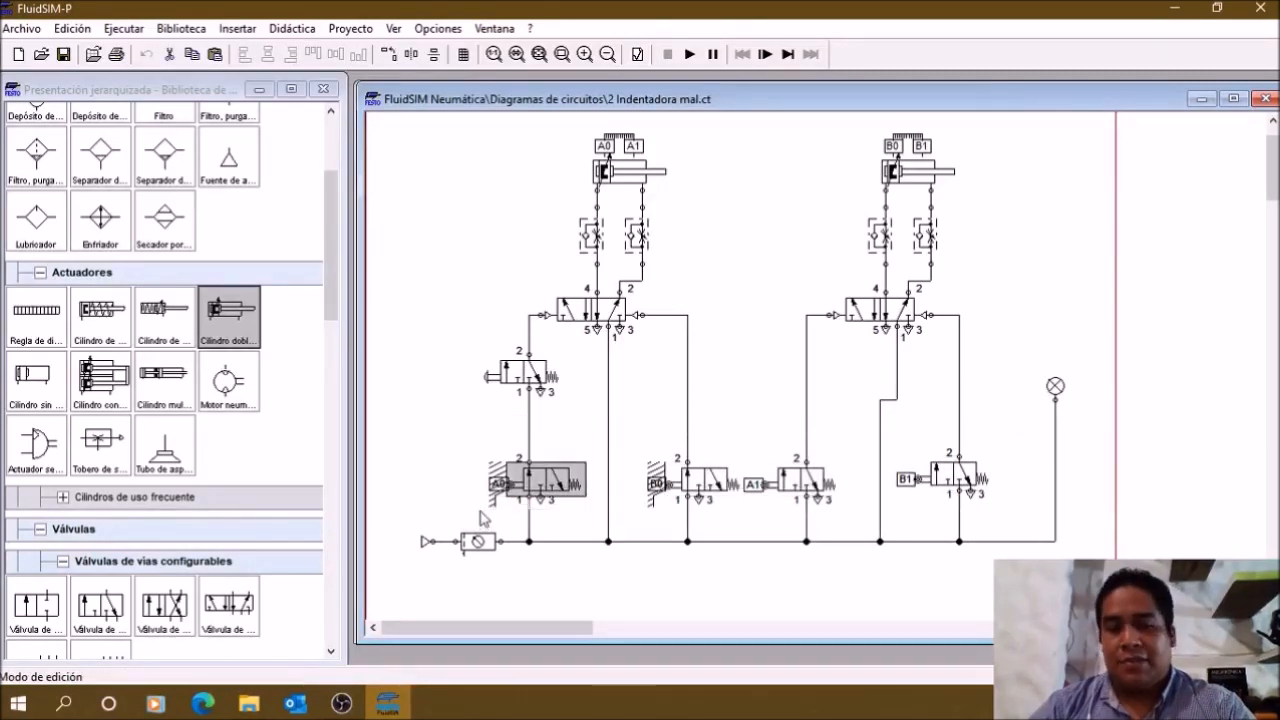
pyautogui.click(466, 480)
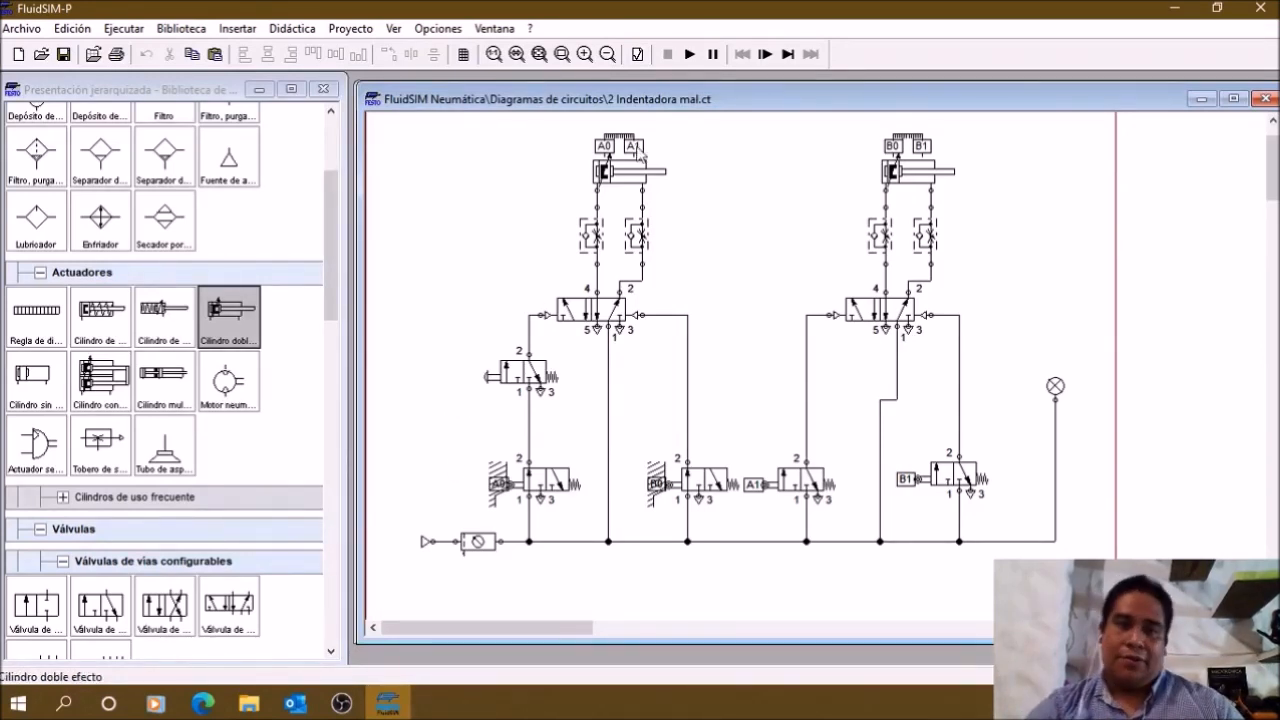
# Step: Simulate "2 Indentadora mal.ct", repeatedly actuate its manually operated 3/n-way valve, and stop the simulation
pyautogui.click(689, 54)
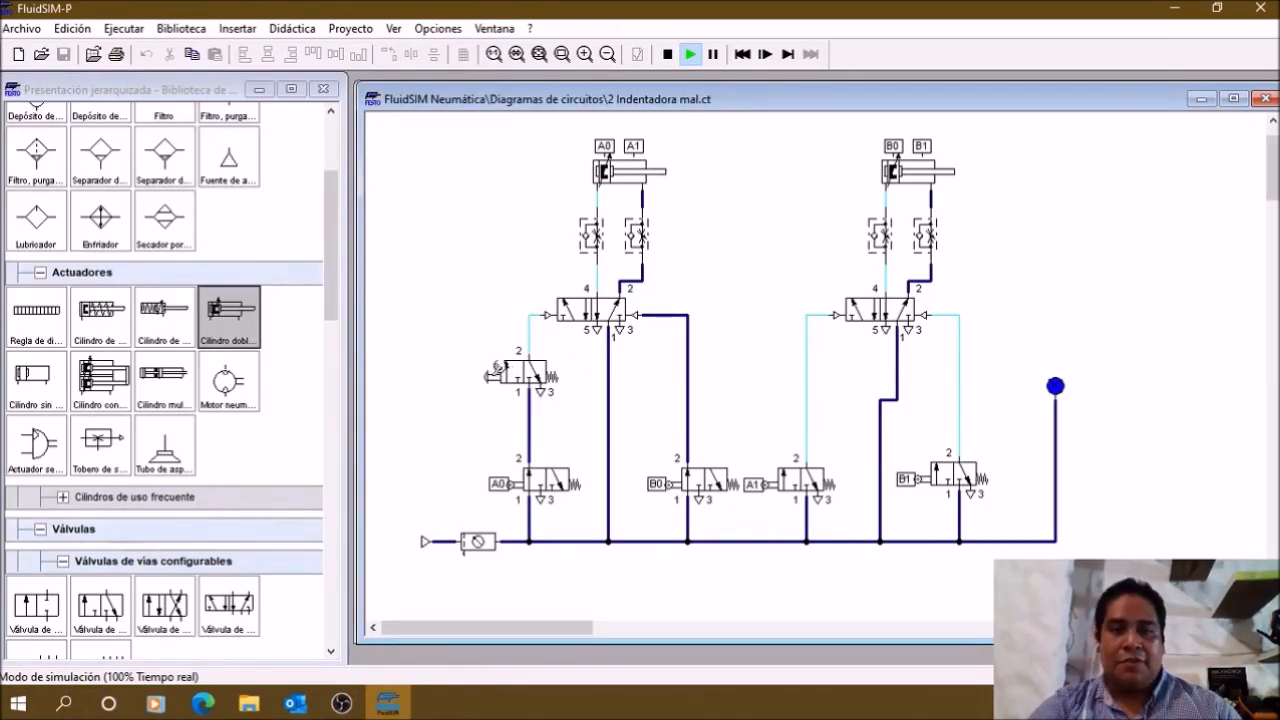
pyautogui.click(494, 371)
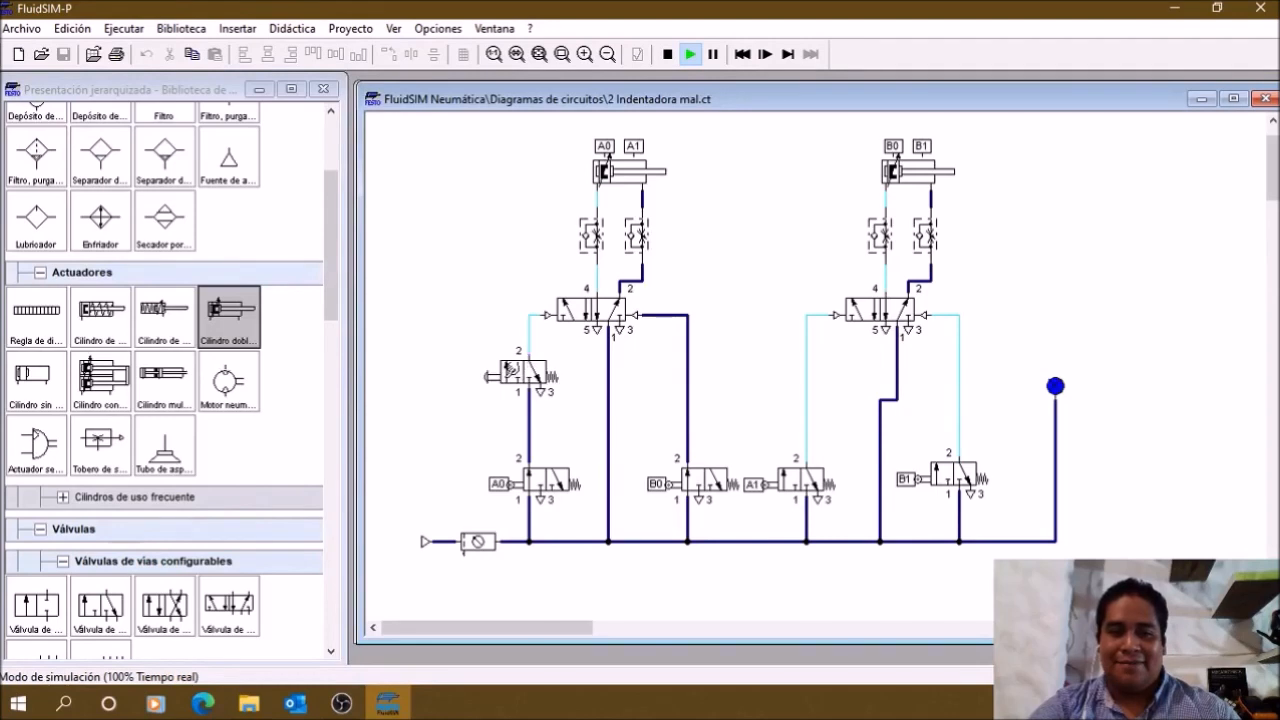
pyautogui.click(512, 371)
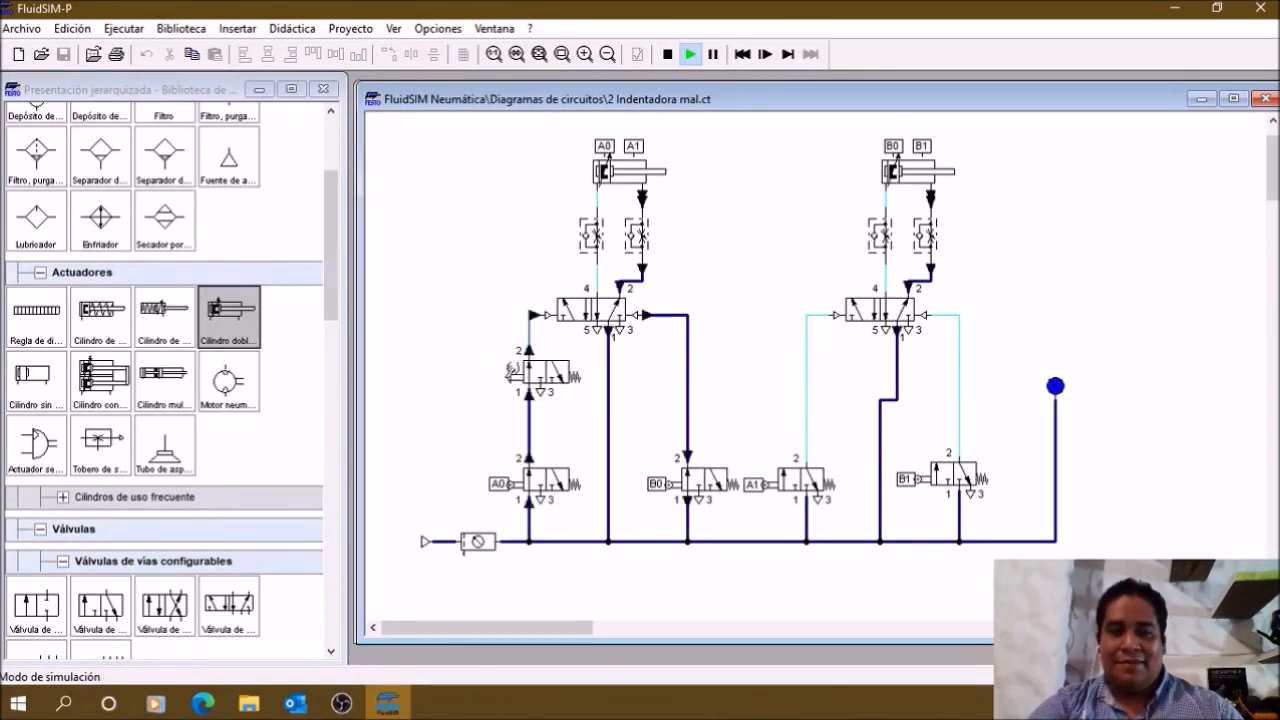
pyautogui.click(511, 370)
pyautogui.click(511, 370)
pyautogui.click(511, 370)
pyautogui.click(511, 370)
pyautogui.click(511, 370)
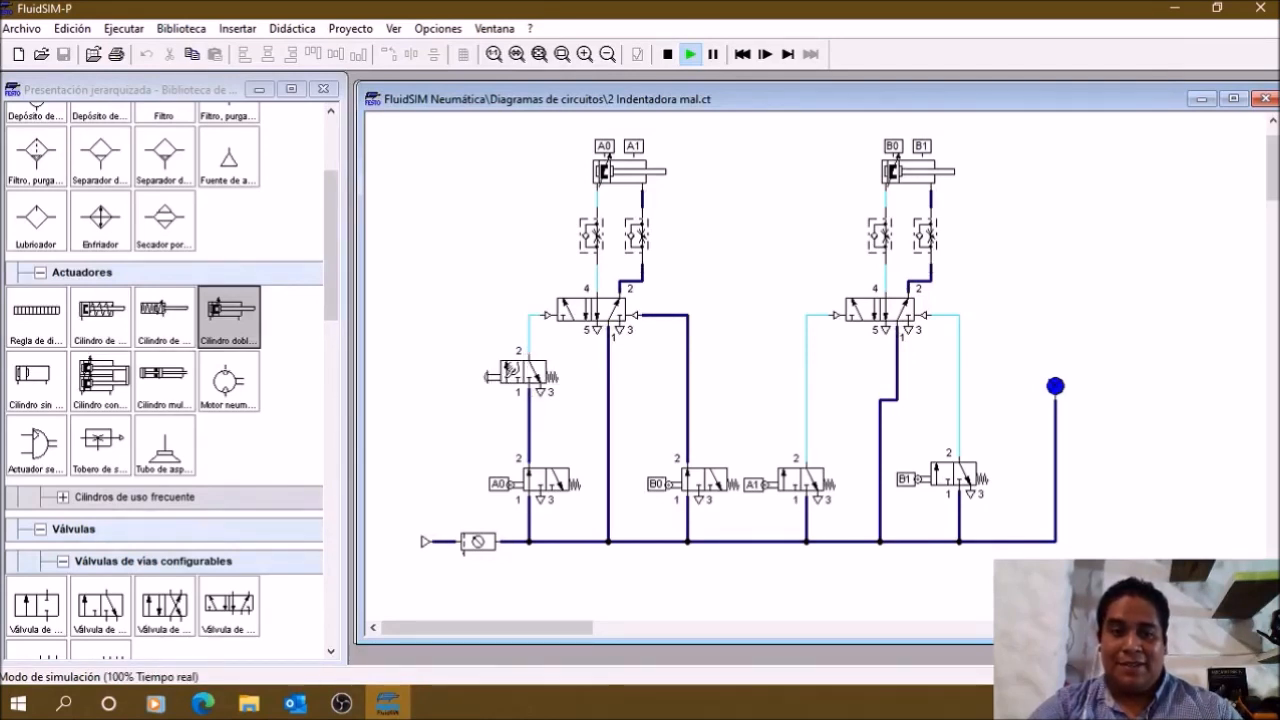
pyautogui.click(511, 370)
pyautogui.click(511, 370)
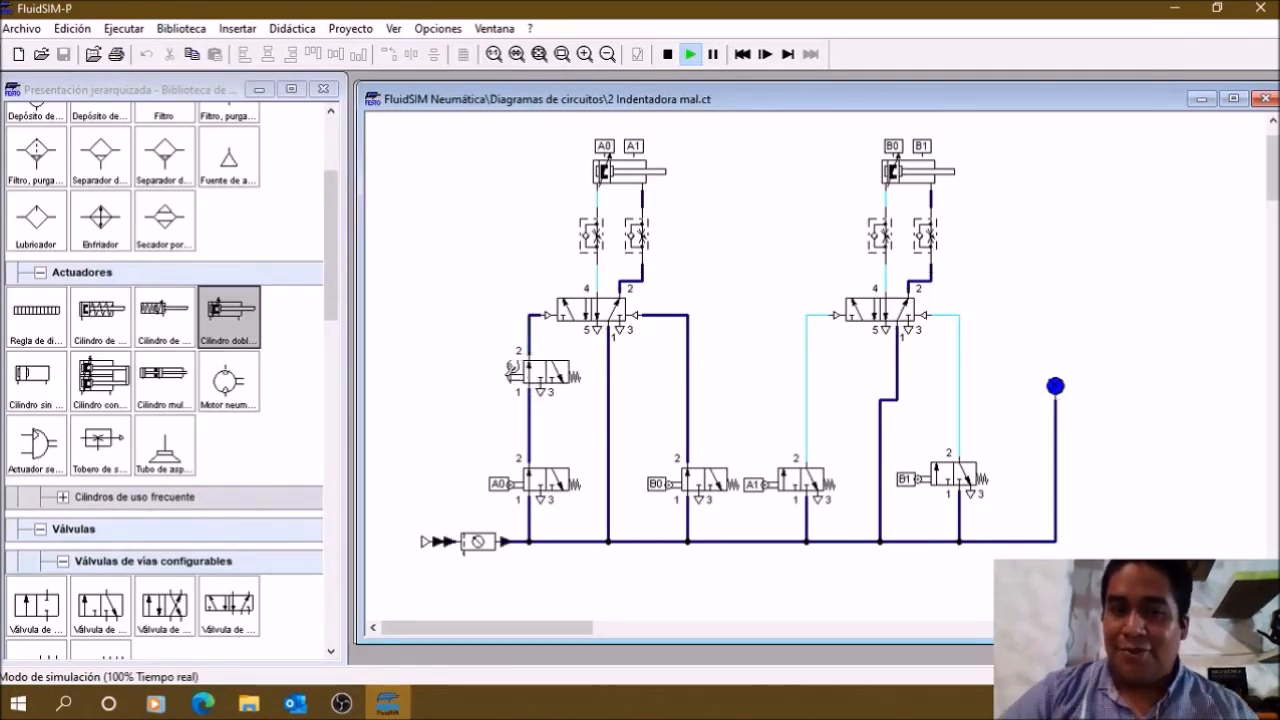
pyautogui.click(511, 370)
pyautogui.click(511, 370)
pyautogui.click(511, 370)
pyautogui.click(511, 370)
pyautogui.click(511, 370)
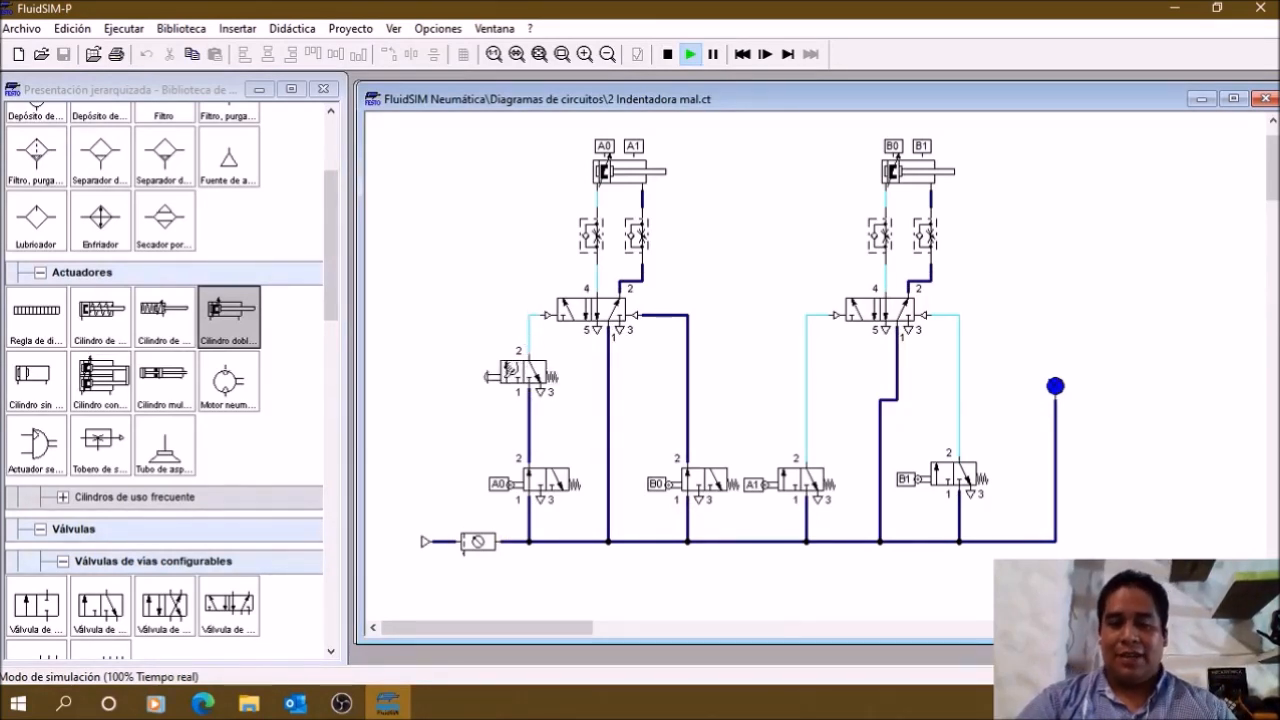
pyautogui.click(667, 56)
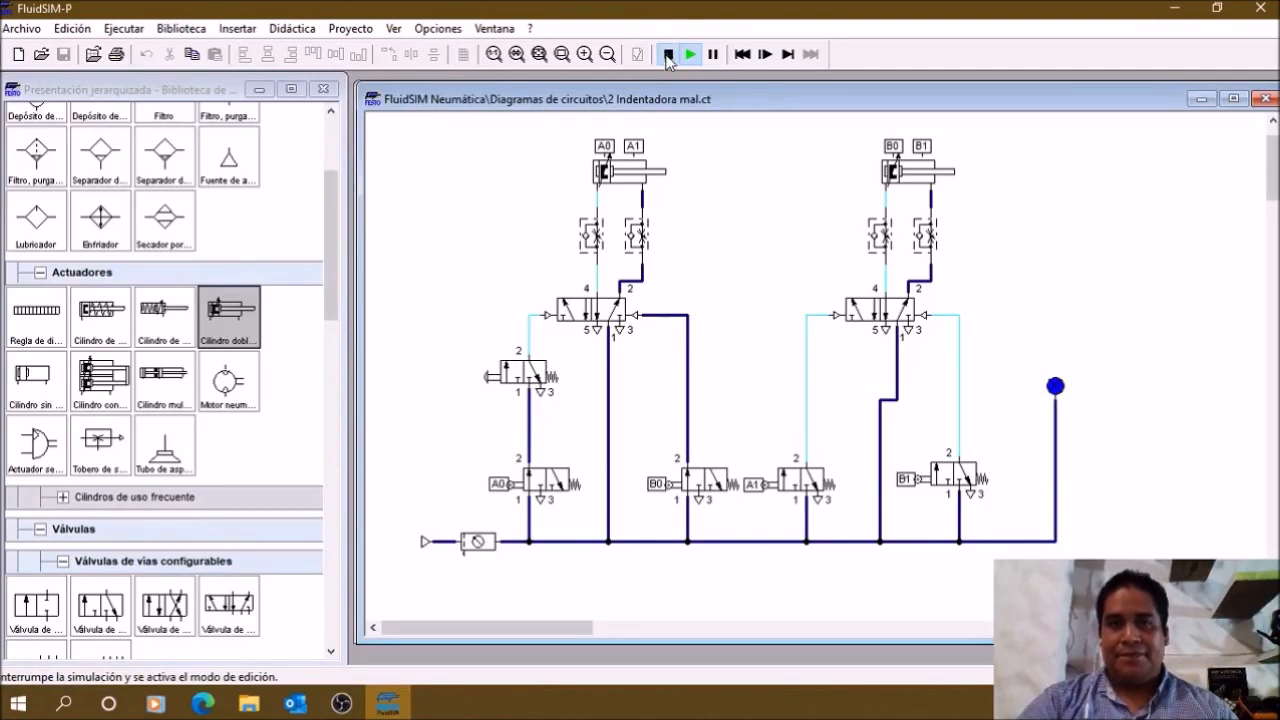
# Step: Close "2 Indentadora mal.ct" and examine the limit, start and pilot-operated valves in "2 Indentadora.ct"
pyautogui.click(1266, 98)
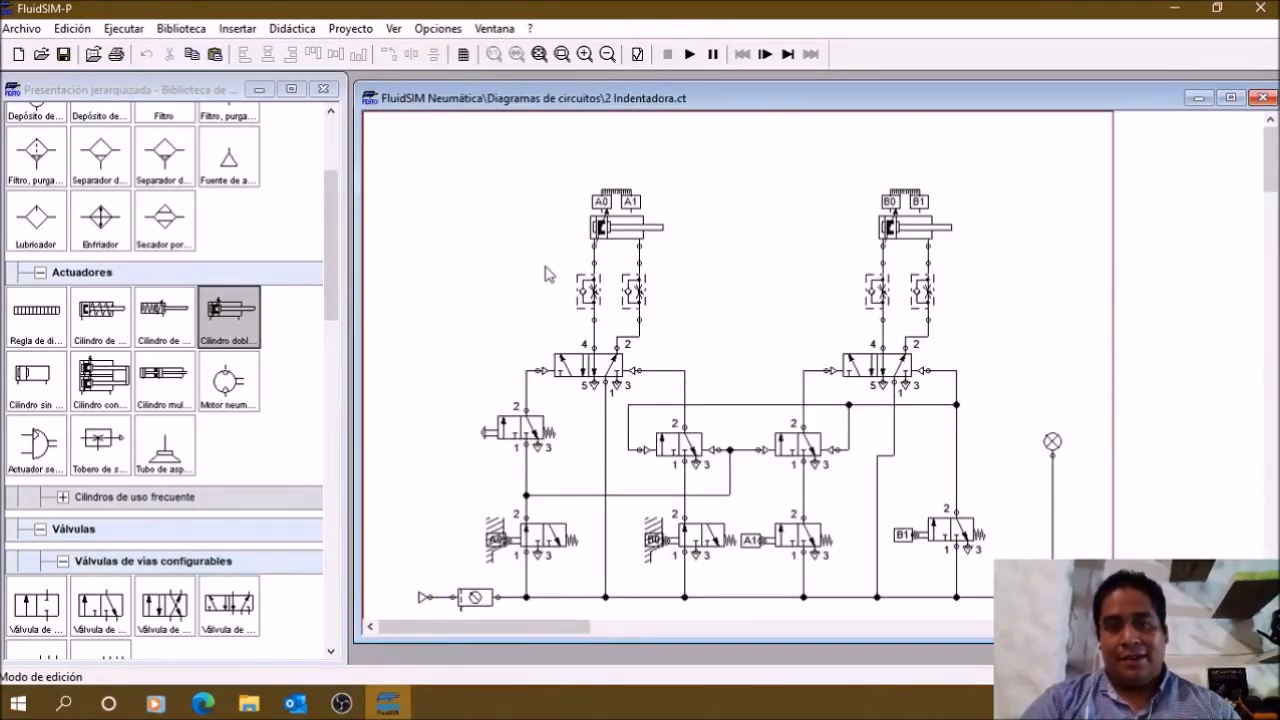
pyautogui.scroll(-2, 545, 274)
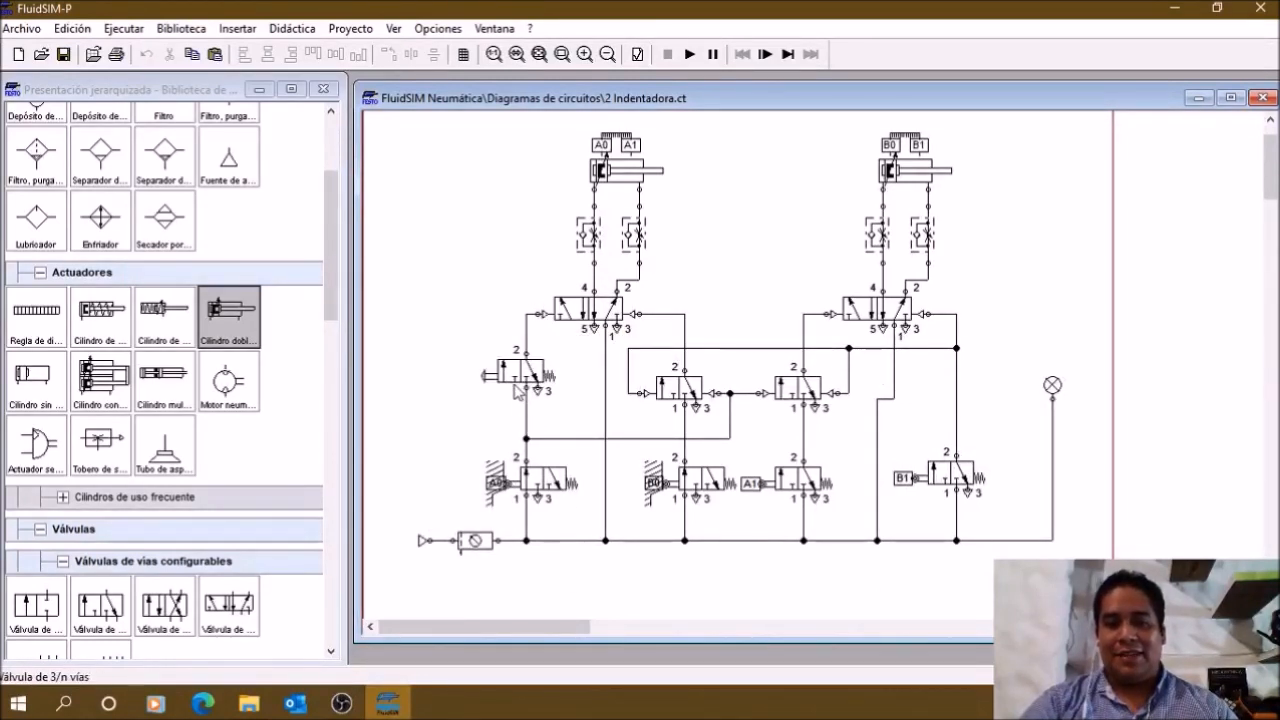
pyautogui.moveTo(997, 514); pyautogui.dragTo(437, 451)
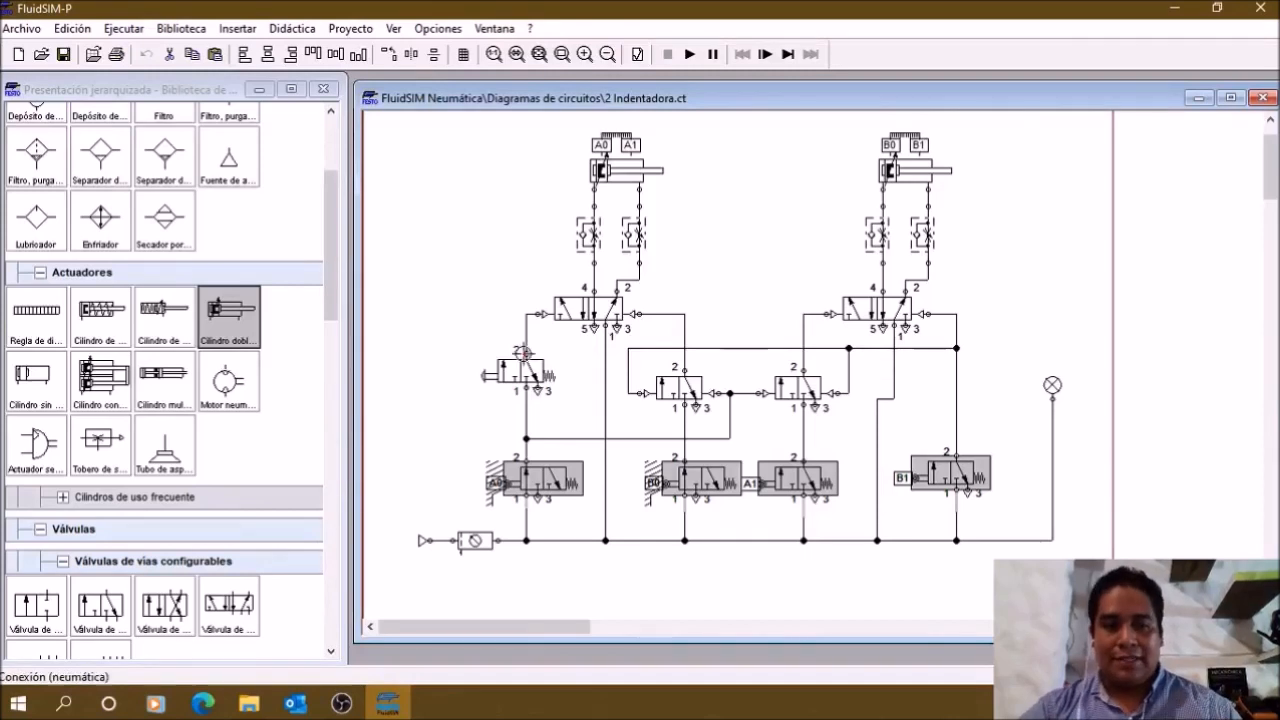
pyautogui.moveTo(574, 402); pyautogui.dragTo(449, 352)
pyautogui.click(455, 425)
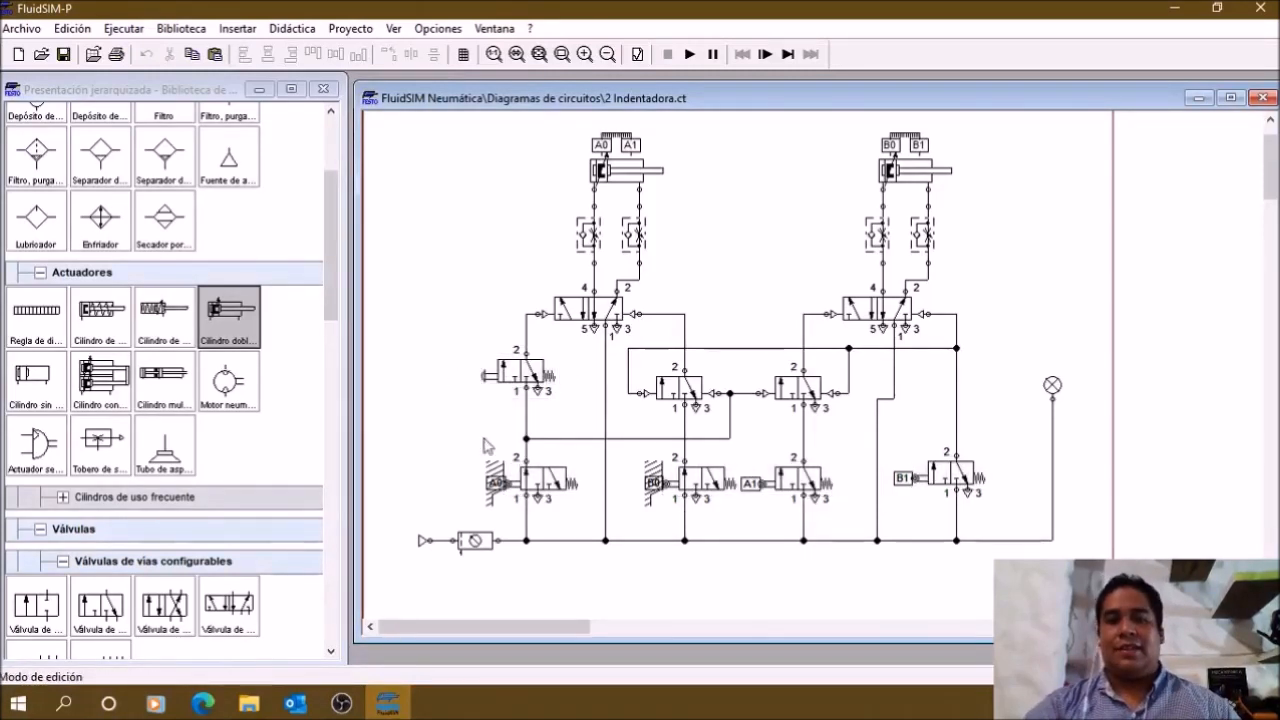
pyautogui.click(684, 390)
pyautogui.keyDown('shift'); pyautogui.click(805, 395); pyautogui.keyUp('shift')
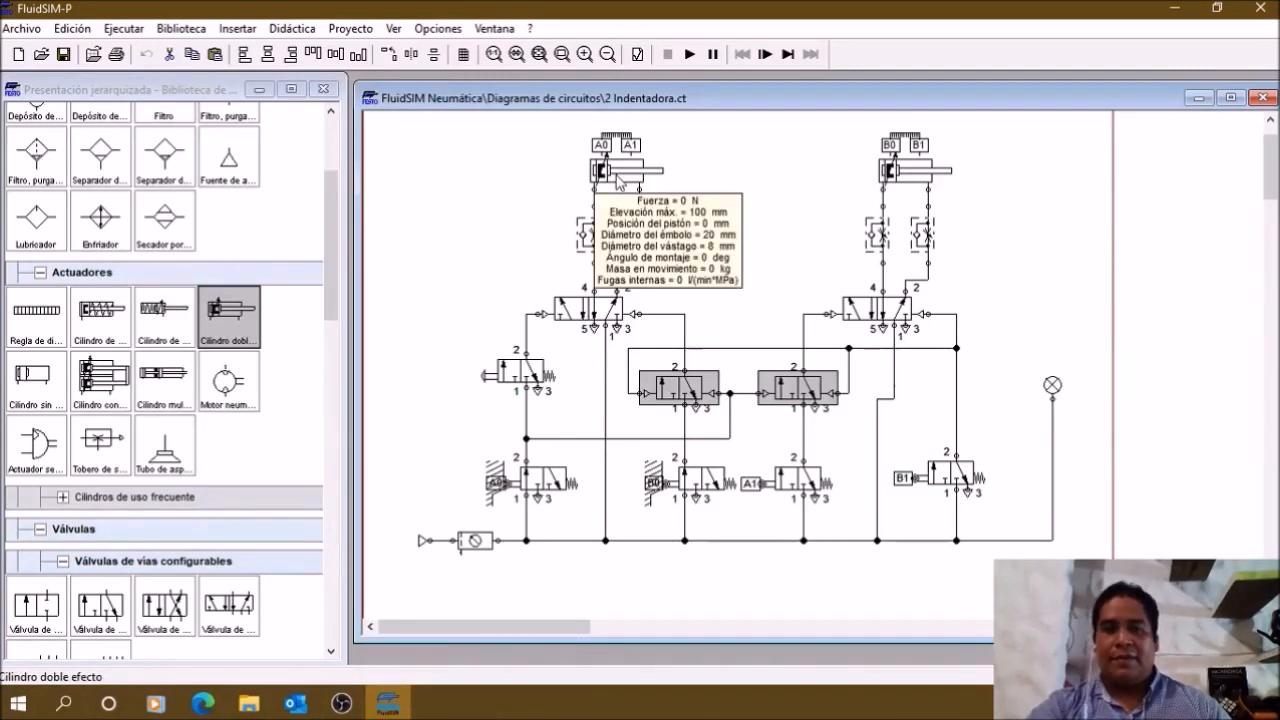
pyautogui.click(1070, 288)
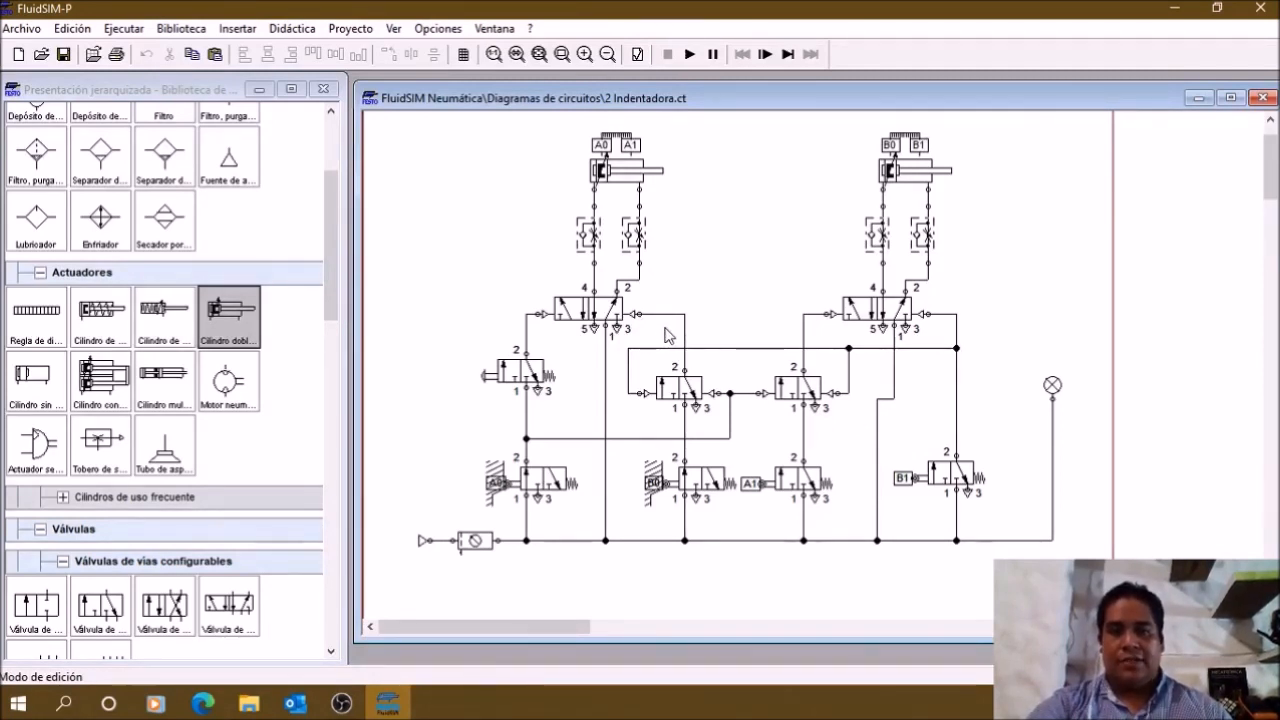
# Step: Review the start, B0, A1 and B1 valves, and check the opening degree of cylinder A's throttle check valve on the port 4 line
pyautogui.click(548, 372)
pyautogui.click(700, 484)
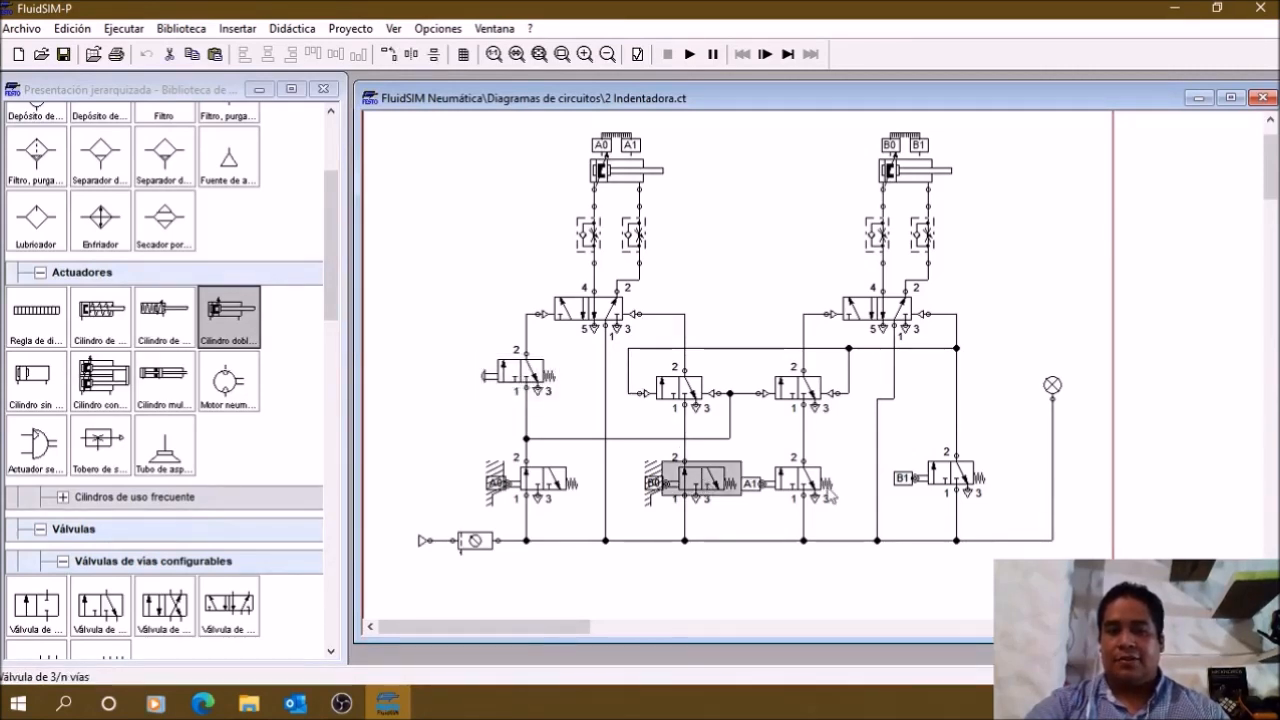
pyautogui.click(804, 479)
pyautogui.click(958, 469)
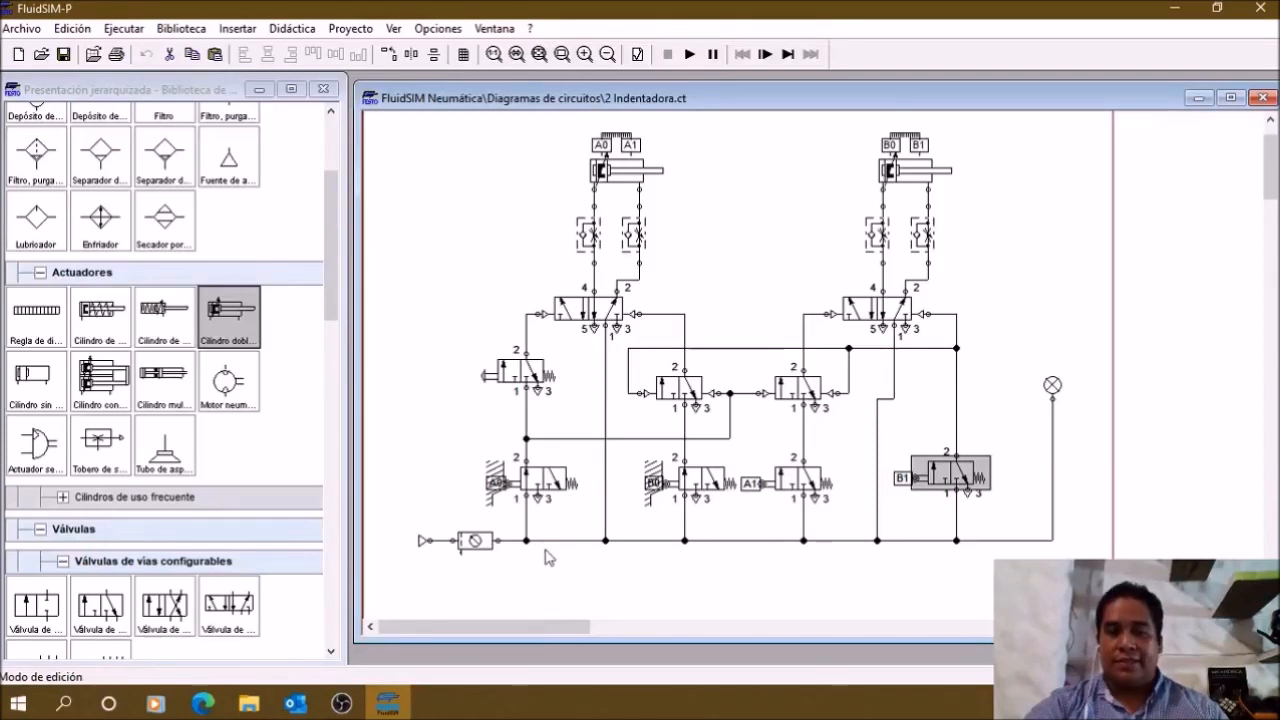
pyautogui.click(460, 303)
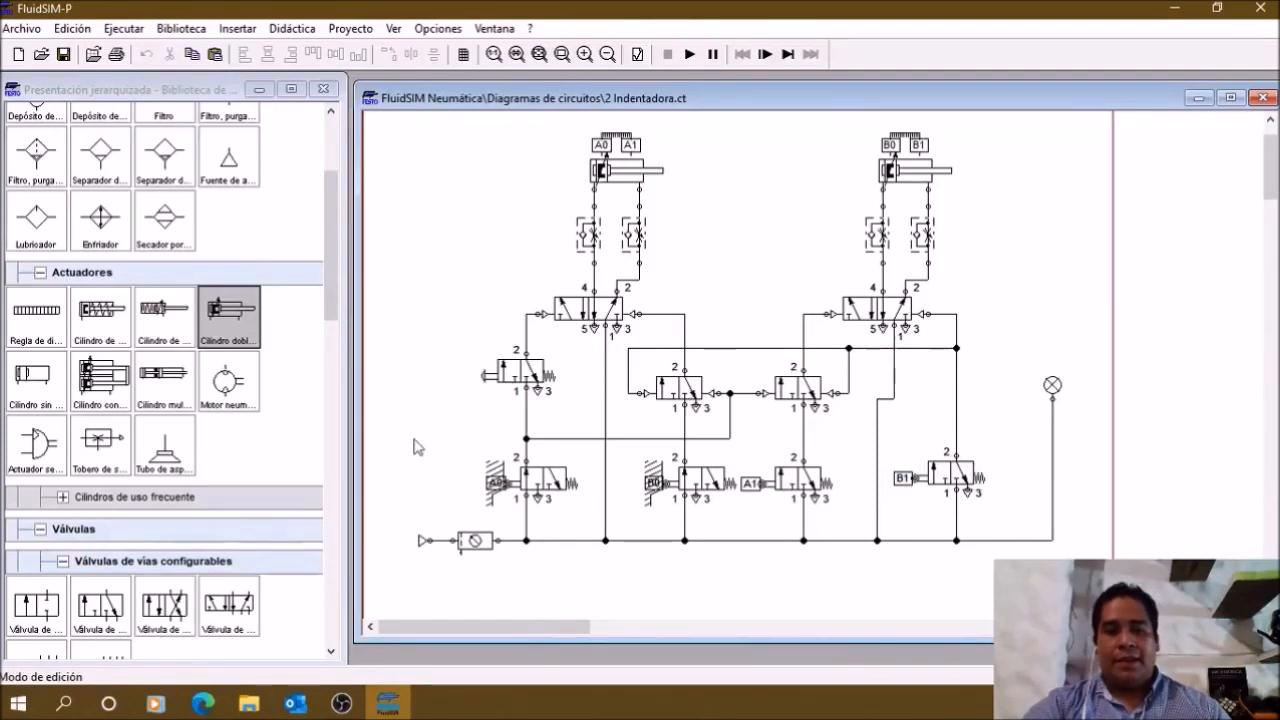
pyautogui.doubleClick(590, 234)
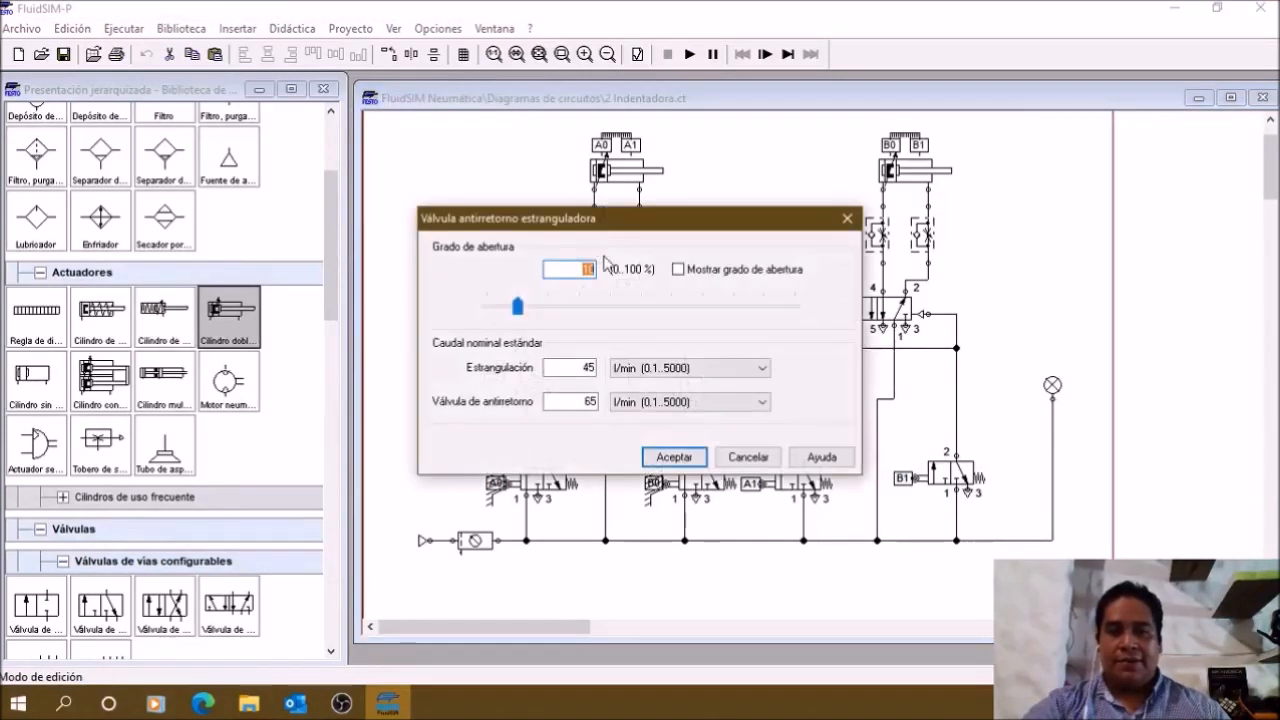
pyautogui.click(695, 461)
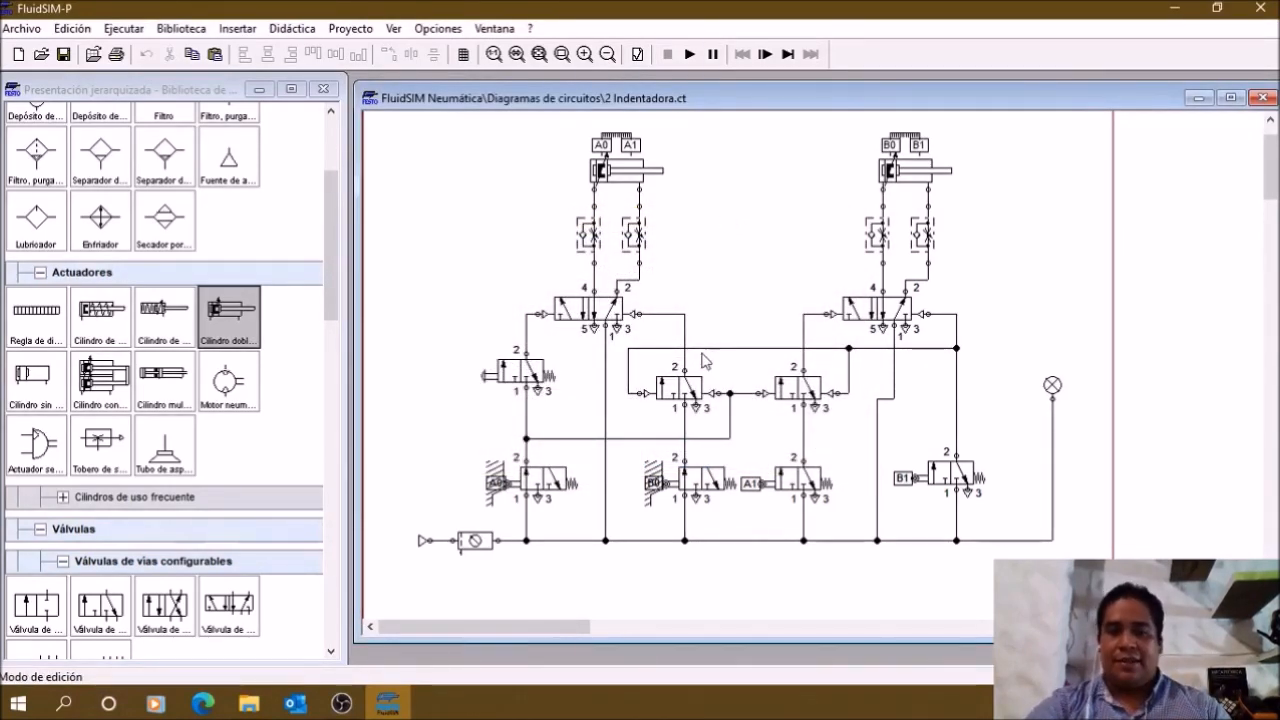
# Step: Examine the two pilot-operated 3/n-way valves and the pilot line feeding them from the B1 limit valve
pyautogui.click(684, 393)
pyautogui.click(803, 393)
pyautogui.click(740, 303)
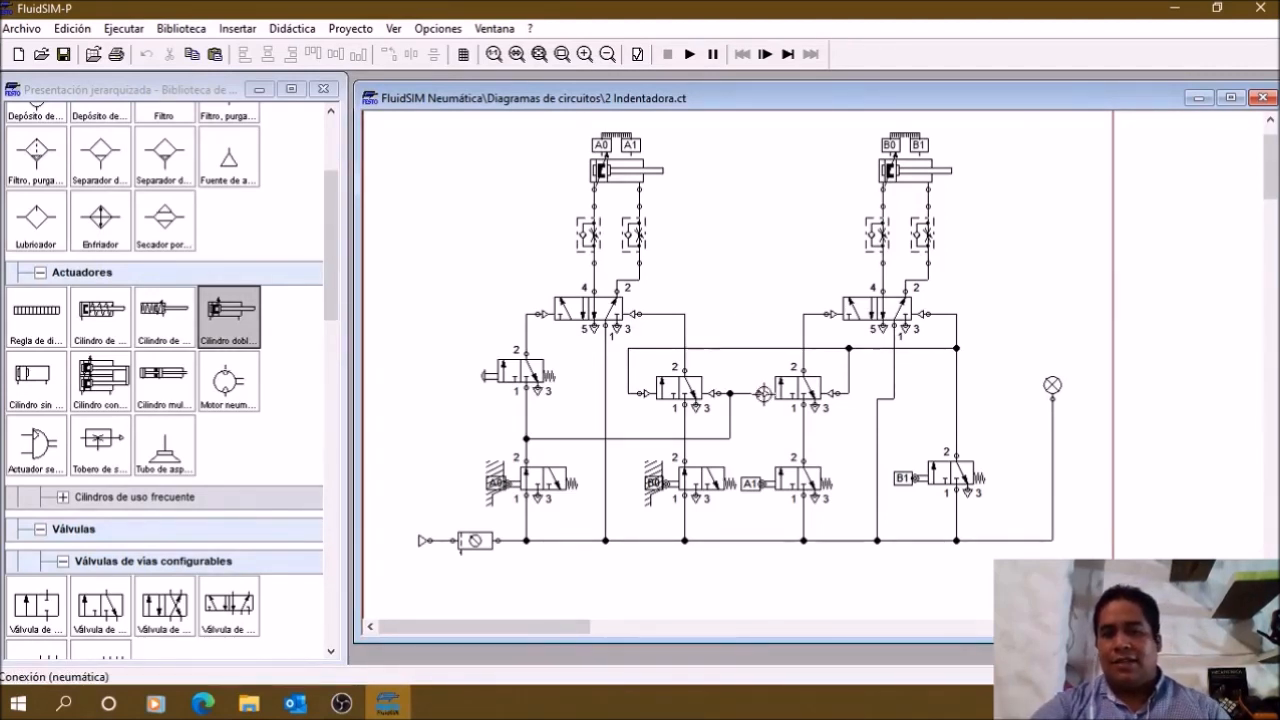
pyautogui.click(640, 395)
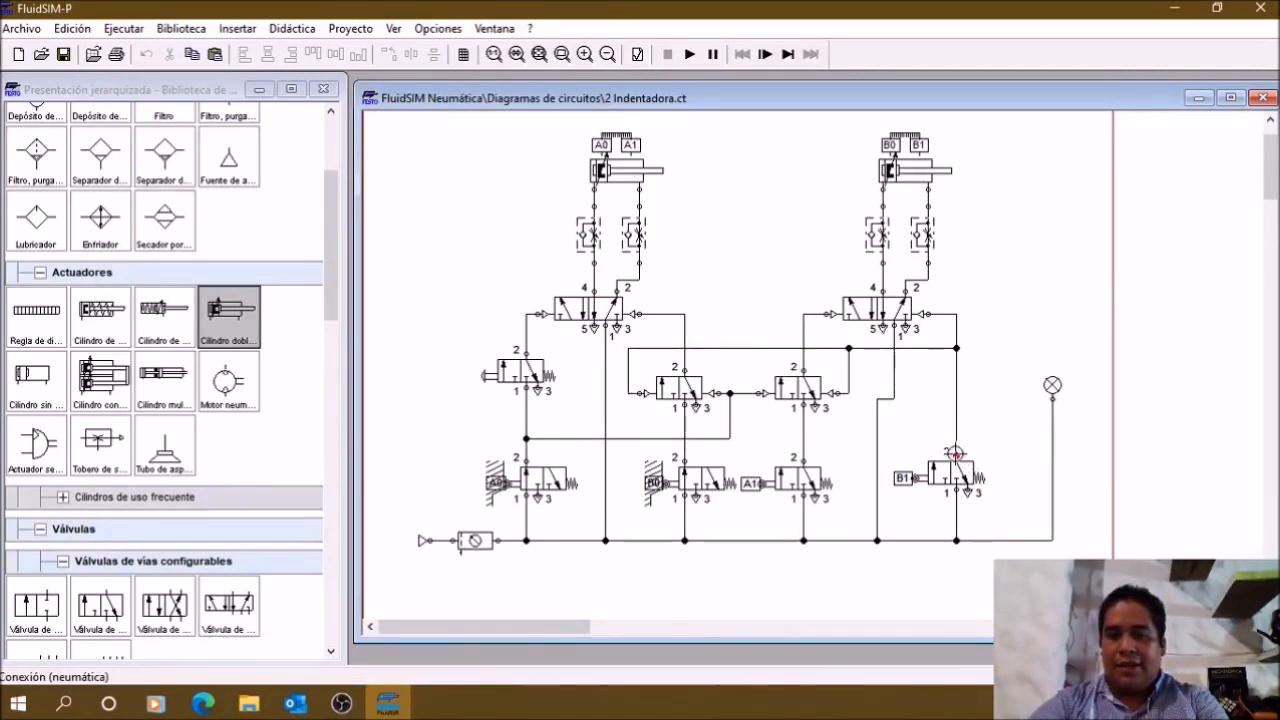
pyautogui.click(921, 483)
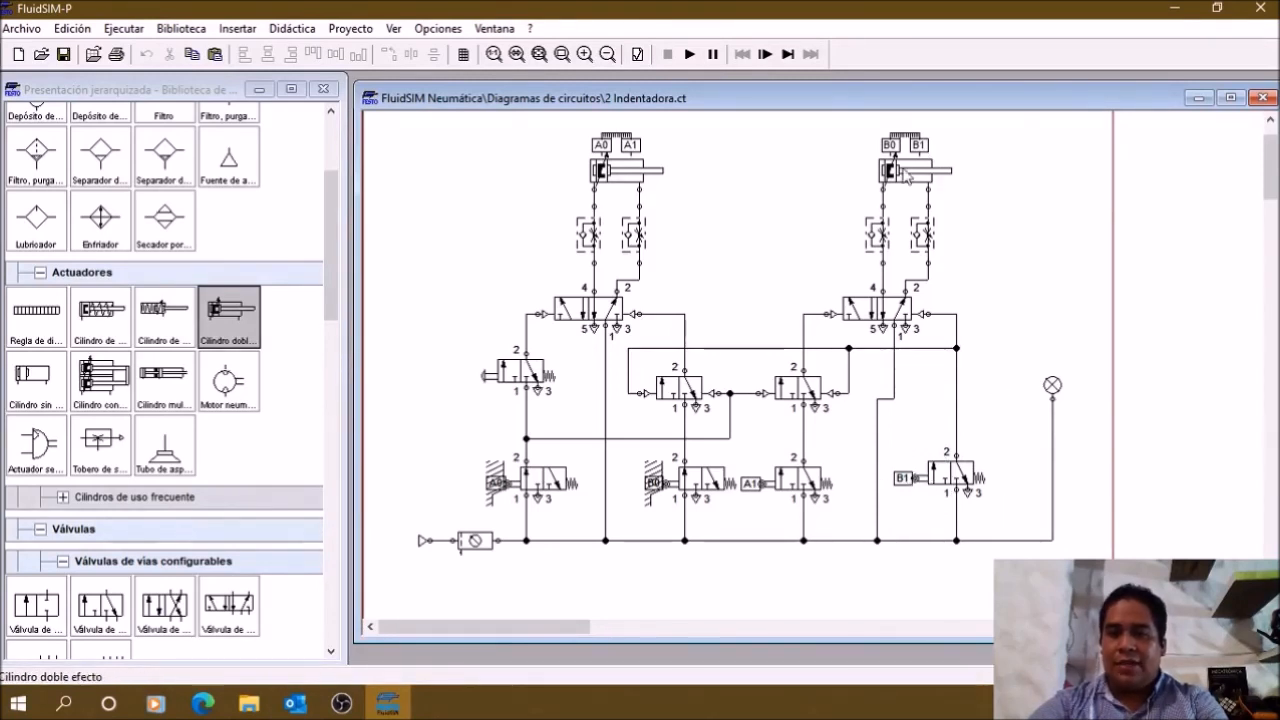
pyautogui.click(677, 400)
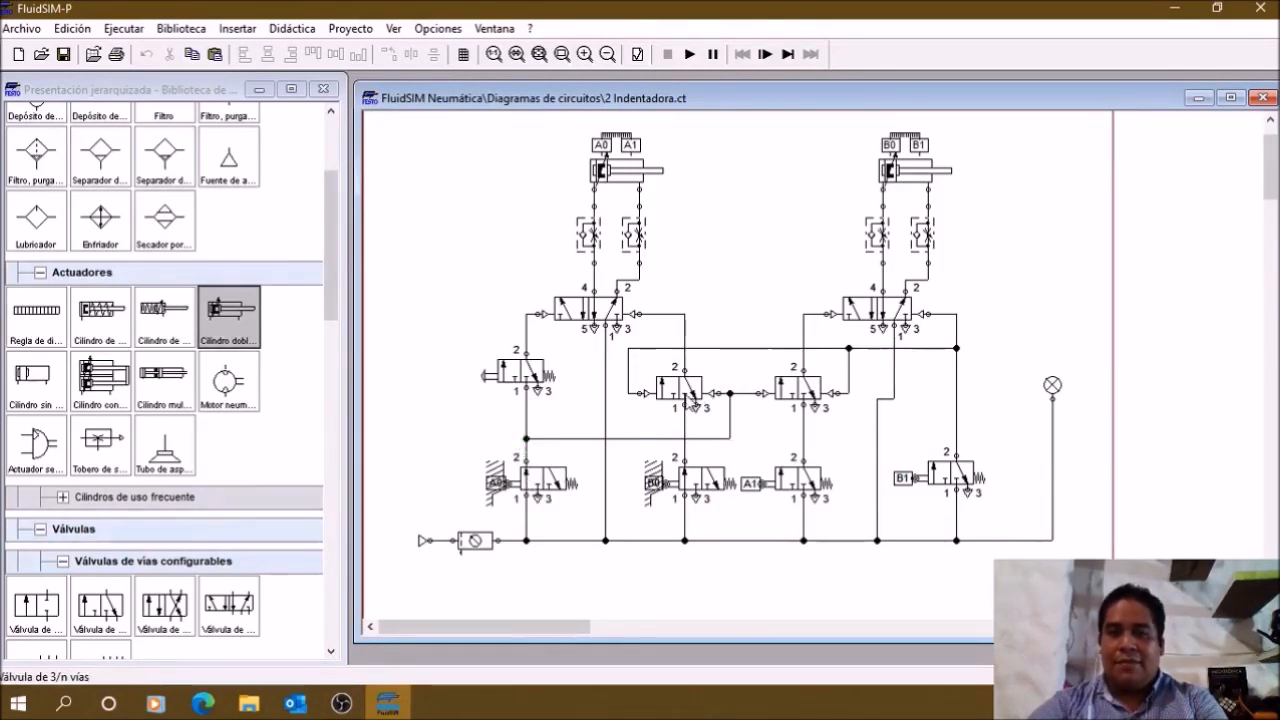
# Step: Examine the two pilot-operated 3/n-way valves and the pilot line linking them to the A0 limit valve's output
pyautogui.press('ctrl')
pyautogui.press('ctrl')
pyautogui.press('ctrl')
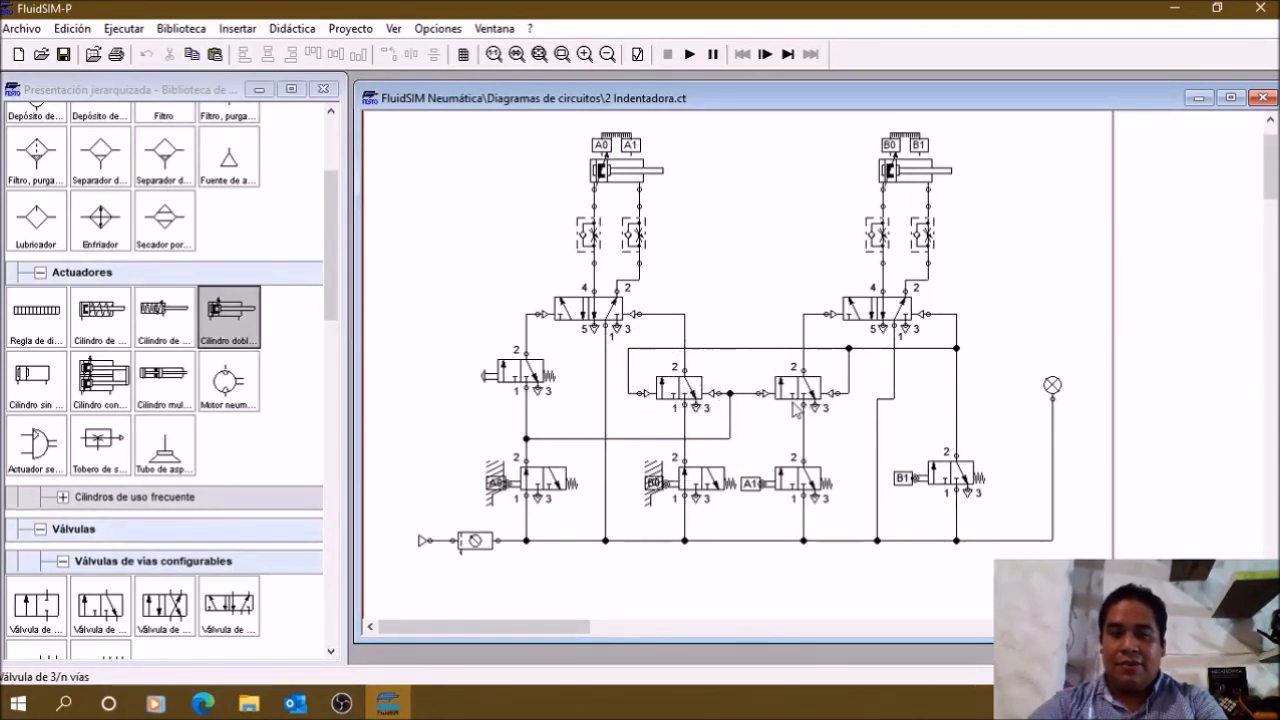
pyautogui.press('ctrl')
pyautogui.press('ctrl')
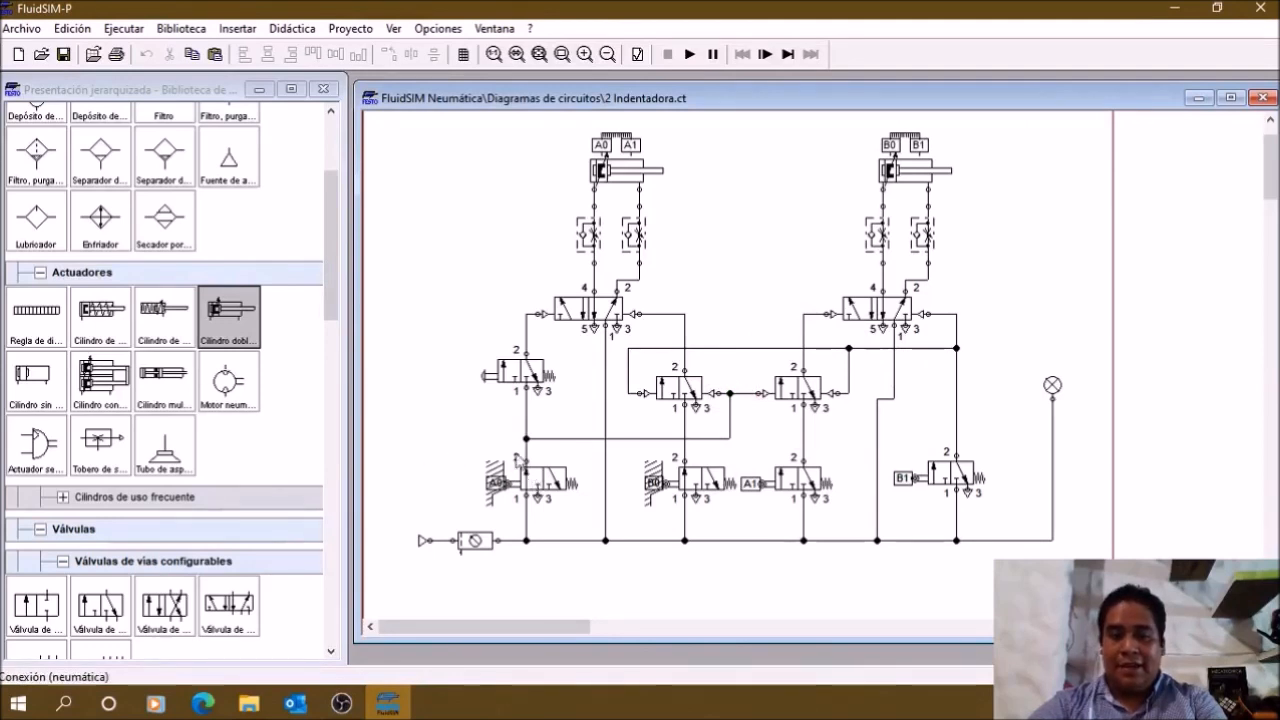
pyautogui.press('ctrl')
pyautogui.press('ctrl')
pyautogui.press('ctrl')
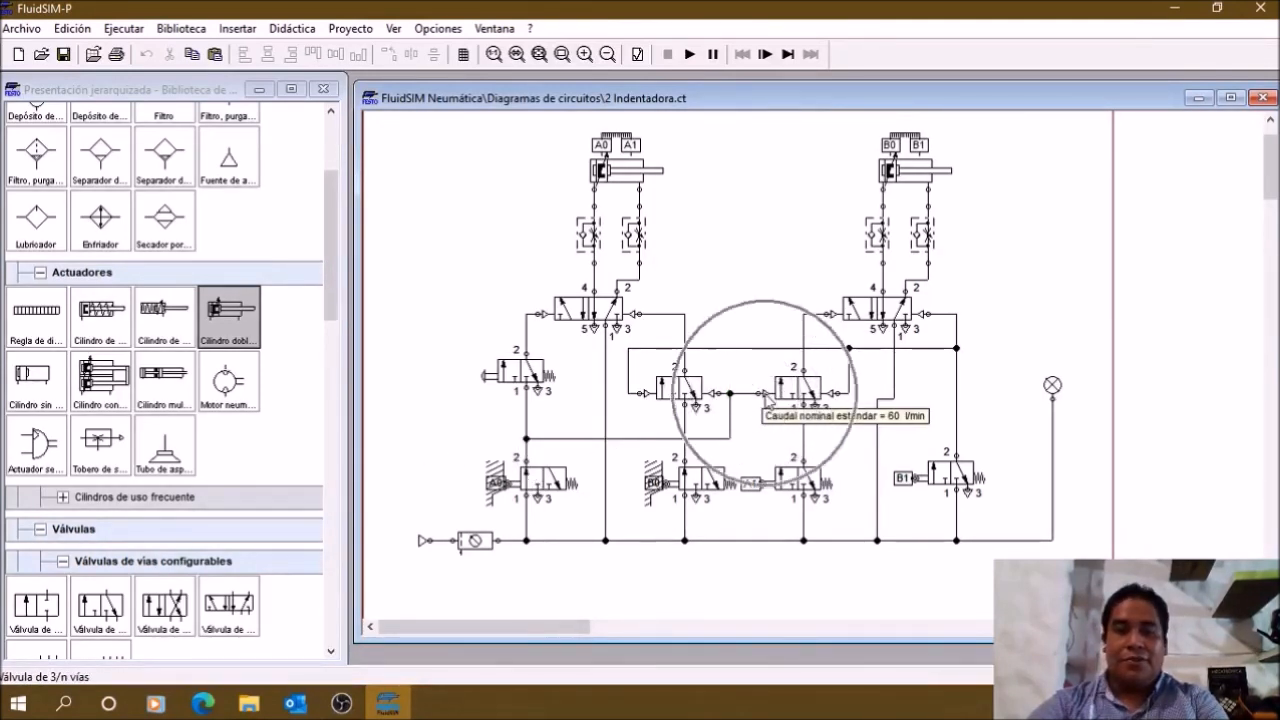
pyautogui.press('ctrl')
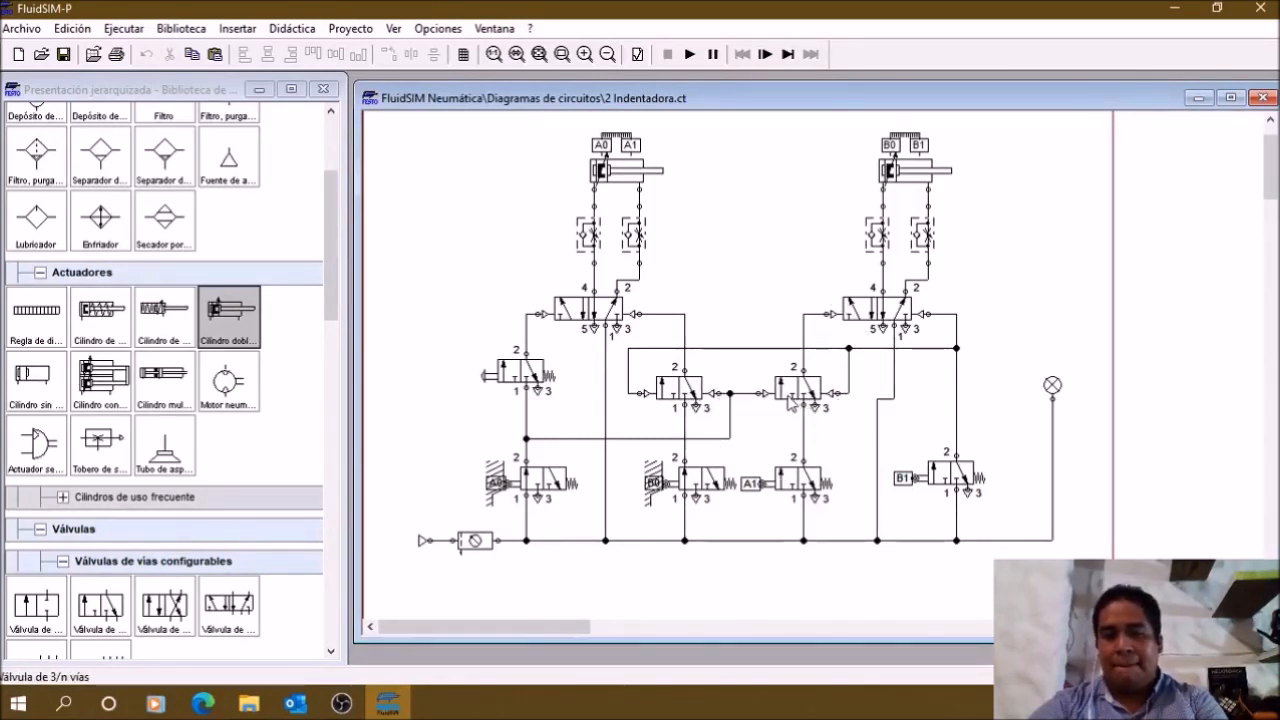
# Step: Examine the pilot-operated valve above the A1 limit valve and the B1 mark on cylinder B's distance rule
pyautogui.press('ctrl')
pyautogui.press('ctrl')
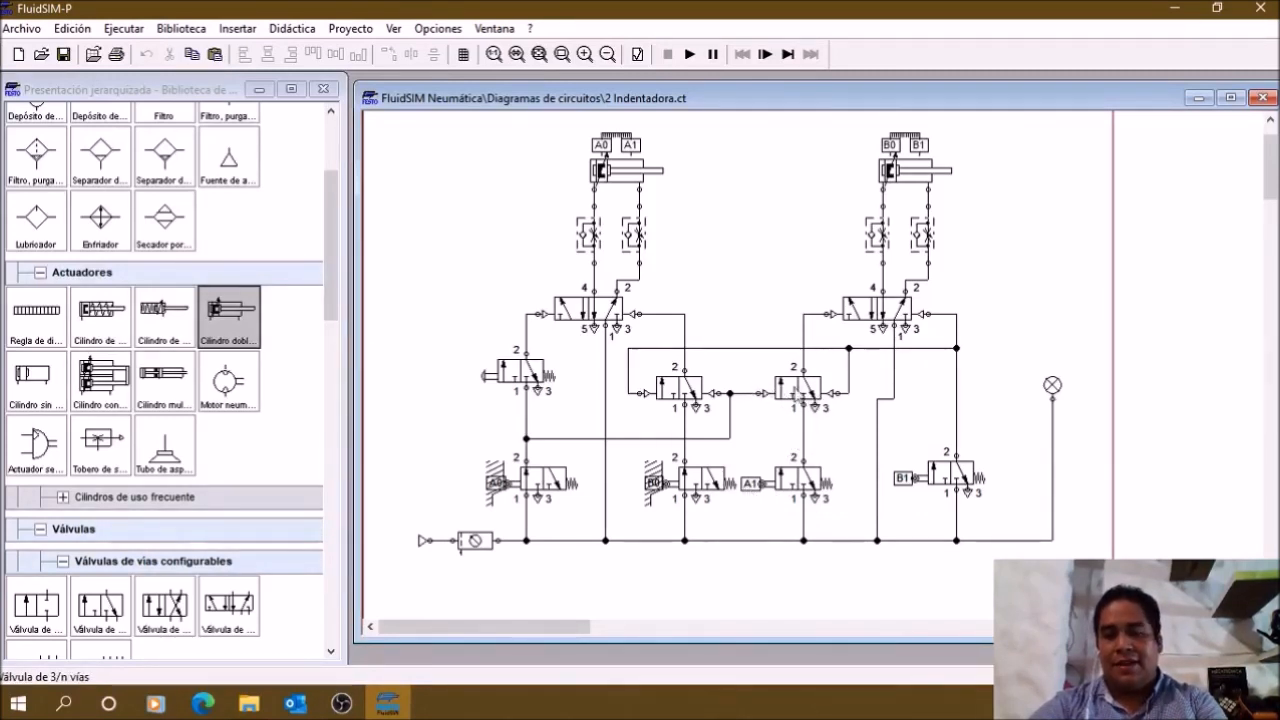
pyautogui.press('ctrl')
pyautogui.press('ctrl')
pyautogui.press('ctrl')
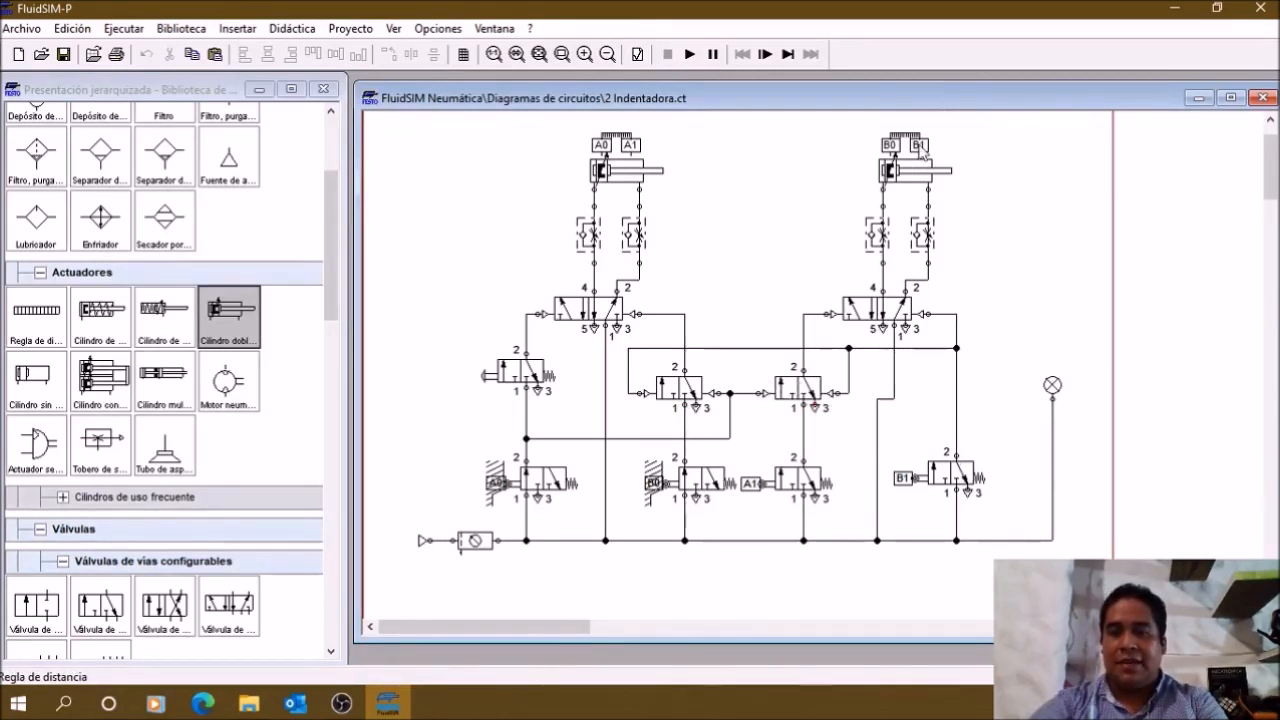
pyautogui.press('ctrl')
pyautogui.press('ctrl')
pyautogui.press('ctrl')
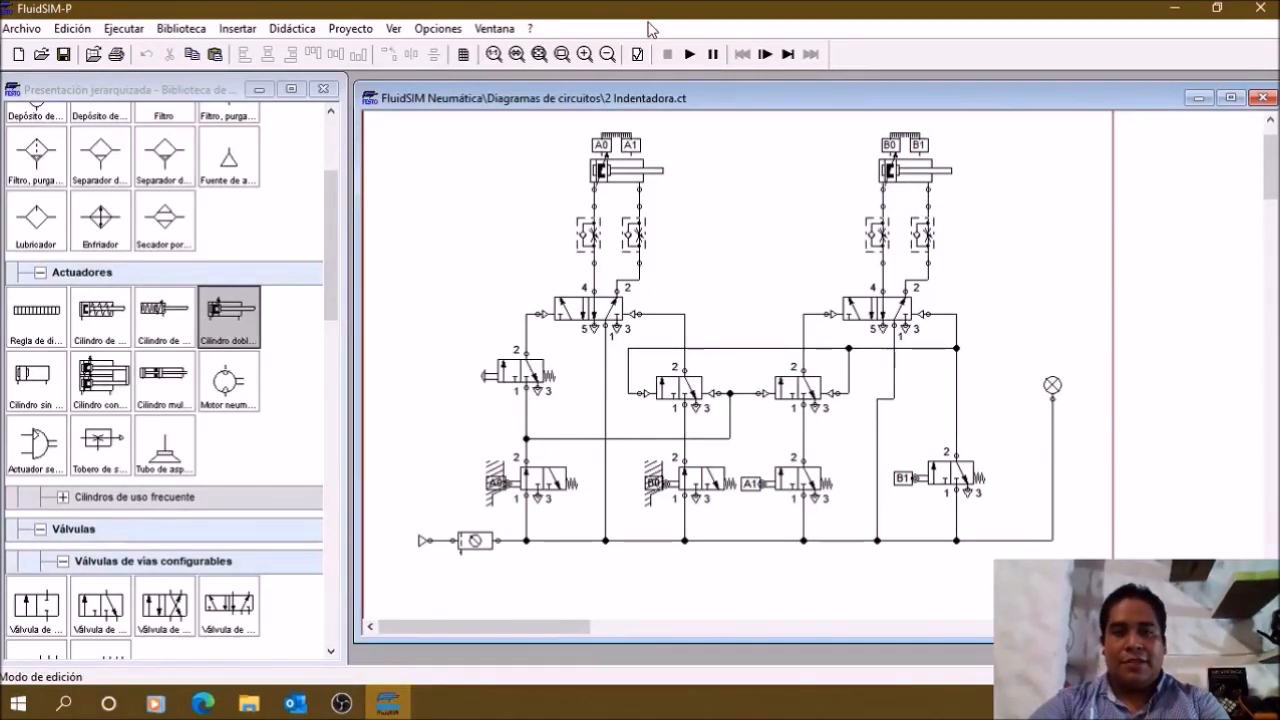
# Step: Start simulating "2 Indentadora.ct" and examine the positions of the pilot-operated valves above the B0 and A1 limit valves
pyautogui.click(689, 55)
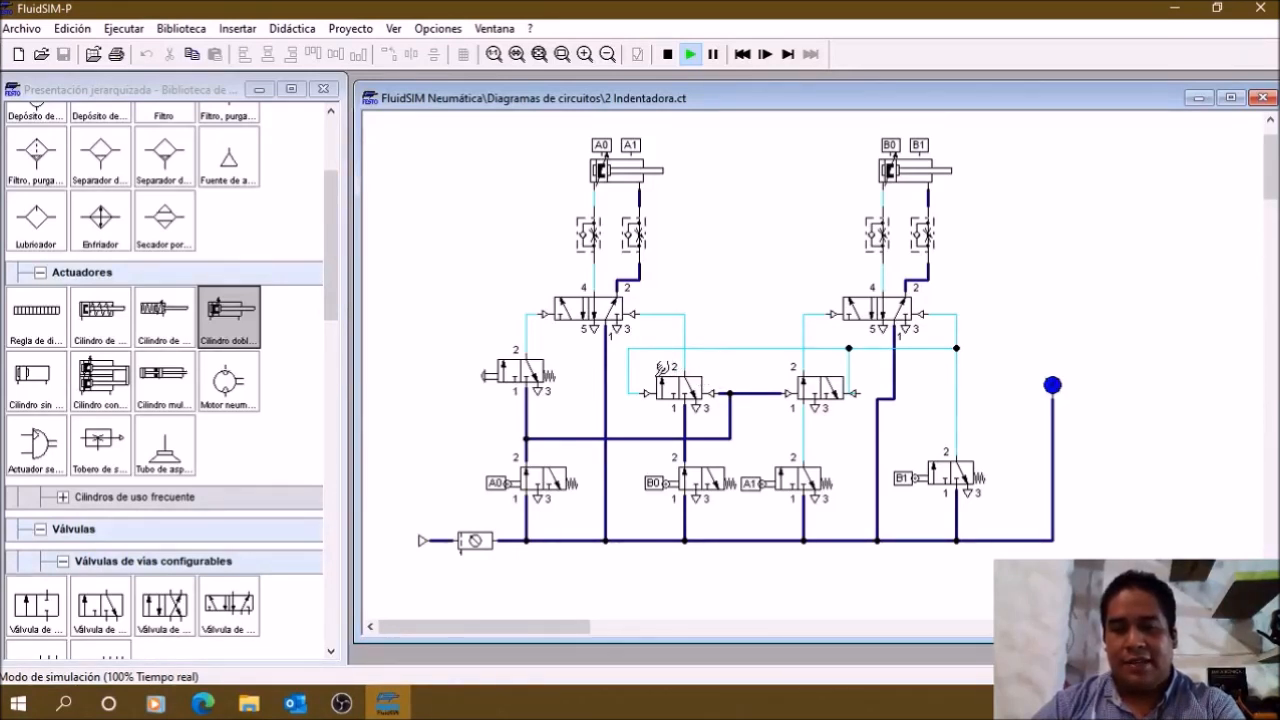
pyautogui.click(677, 383)
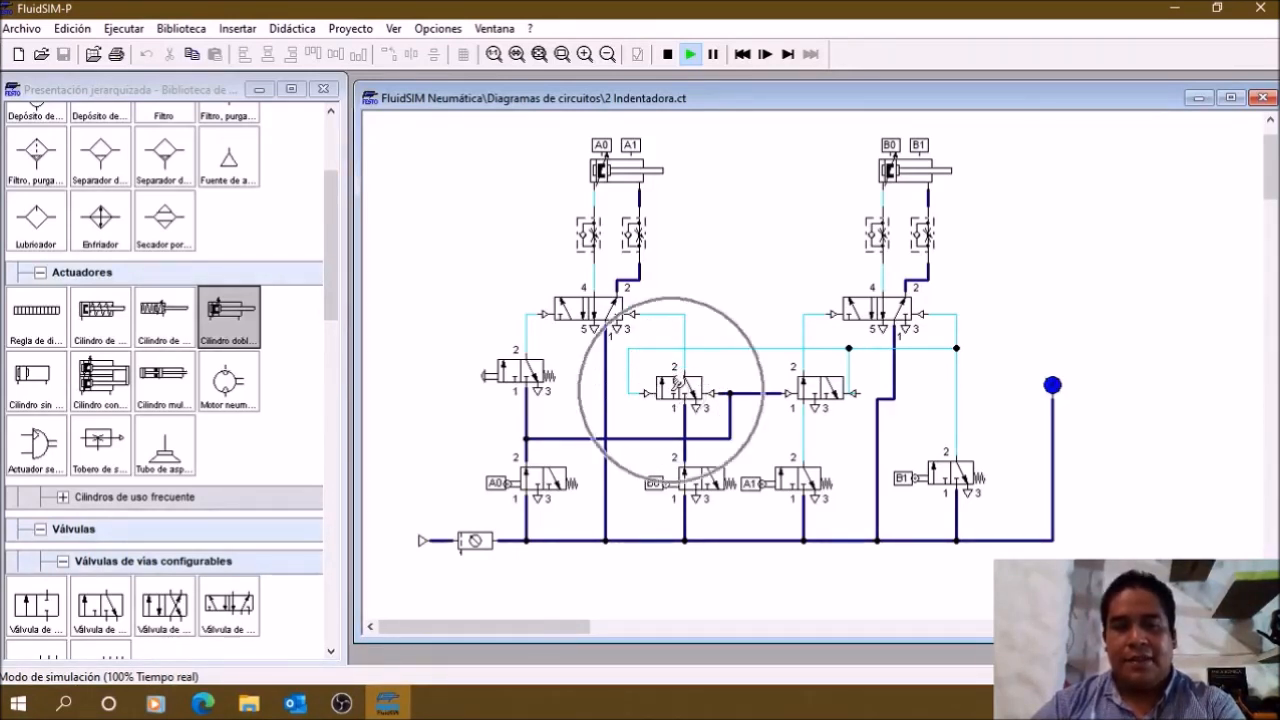
pyautogui.click(695, 381)
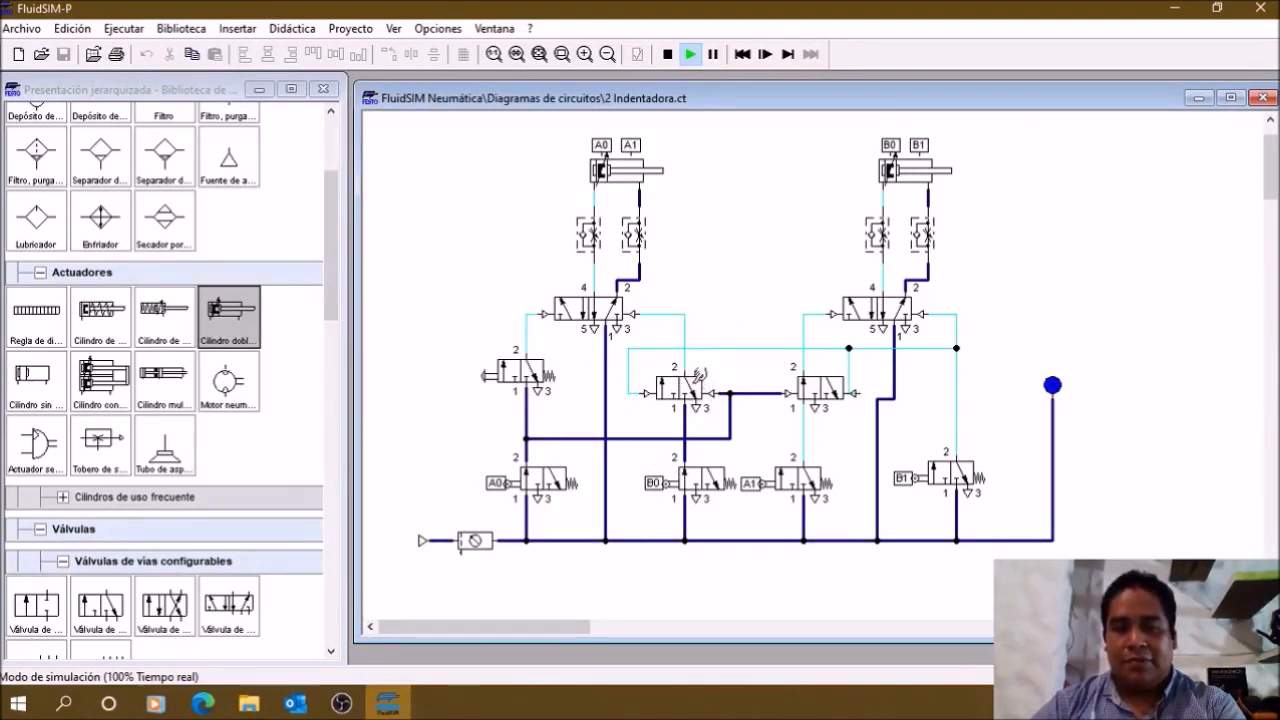
pyautogui.press('ctrl')
pyautogui.press('ctrl')
pyautogui.press('ctrl')
pyautogui.press('ctrl')
pyautogui.press('ctrl')
pyautogui.press('ctrl')
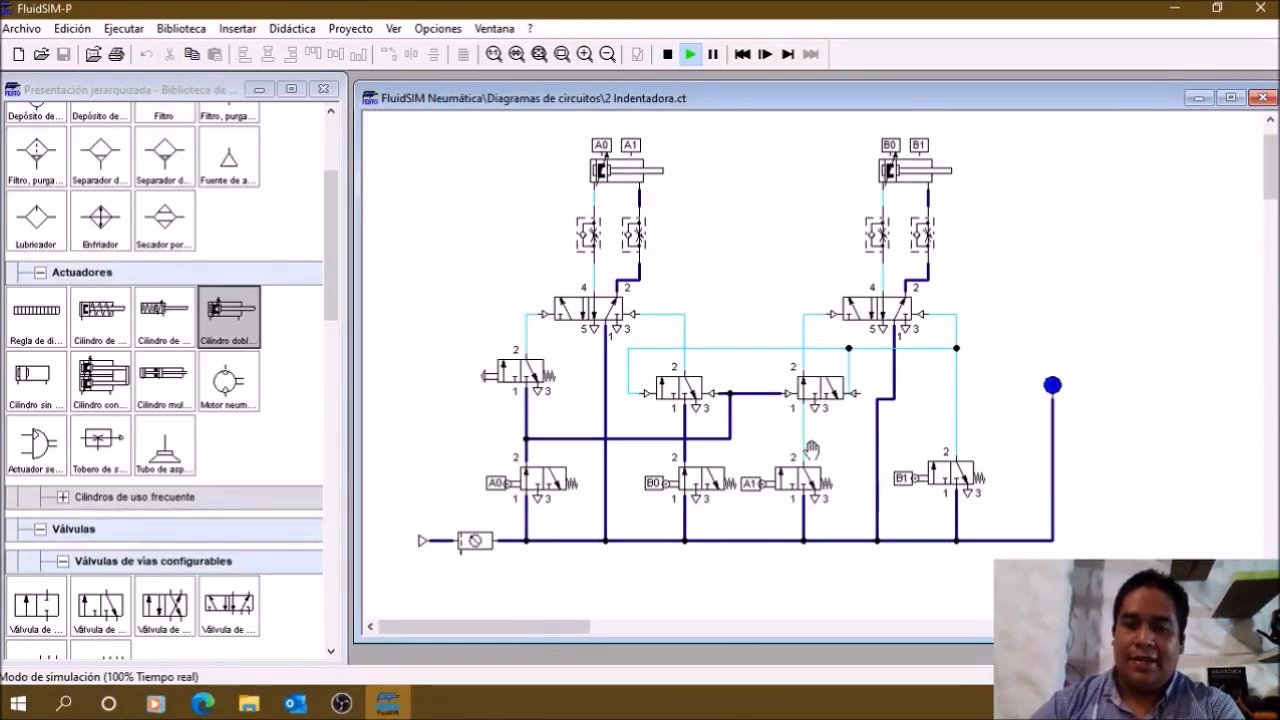
# Step: Examine the A1 limit valve and its line up to the pilot-operated 3/n-way valve in the running simulation
pyautogui.press('ctrl')
pyautogui.press('ctrl')
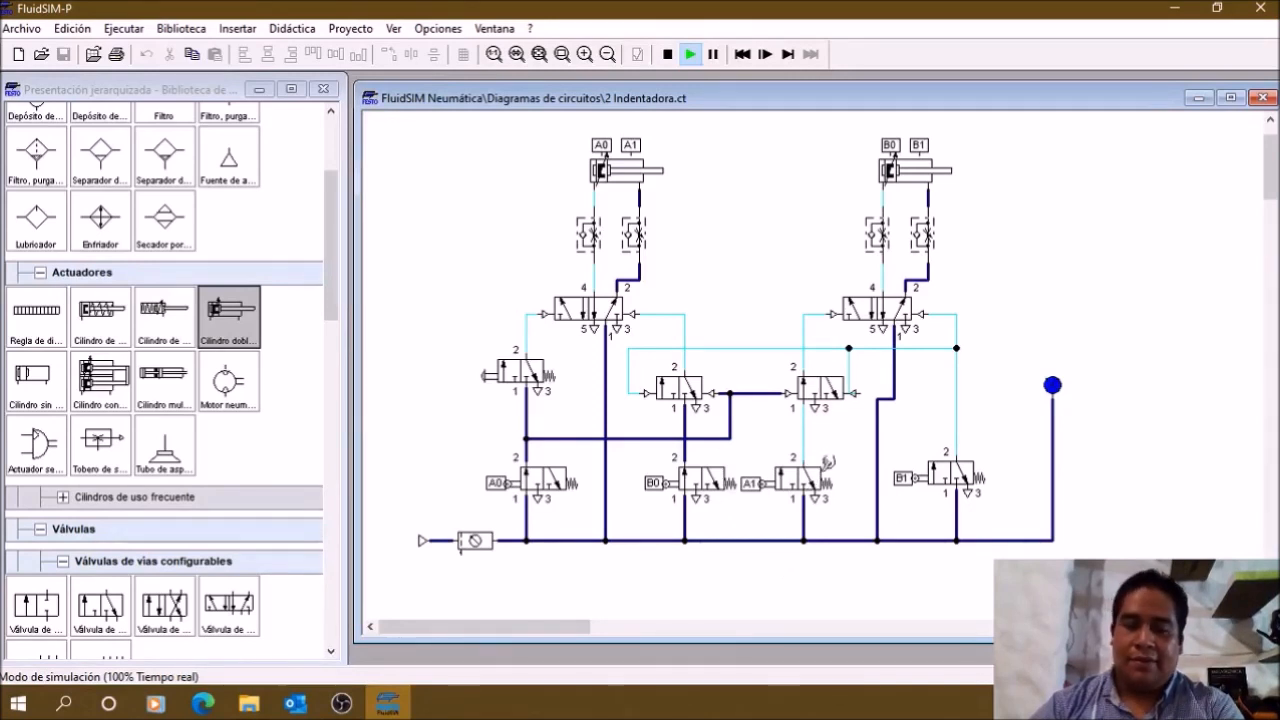
pyautogui.press('ctrl')
pyautogui.press('ctrl')
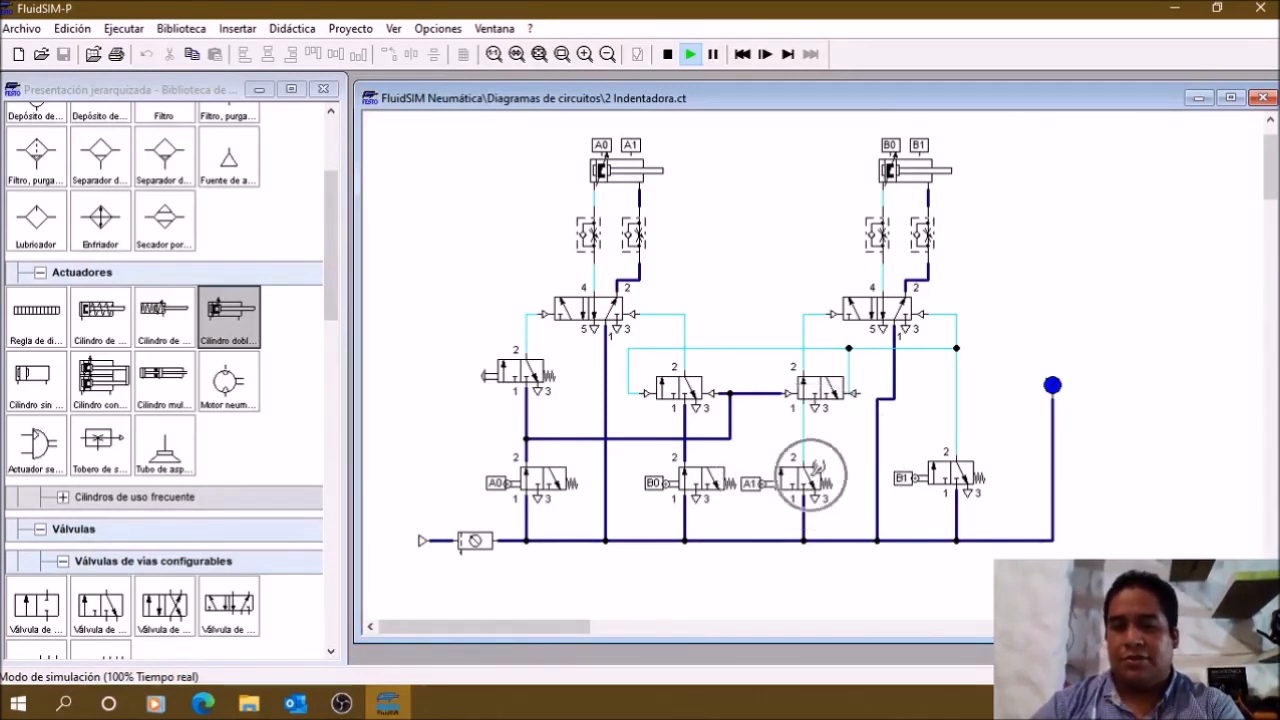
pyautogui.press('ctrl')
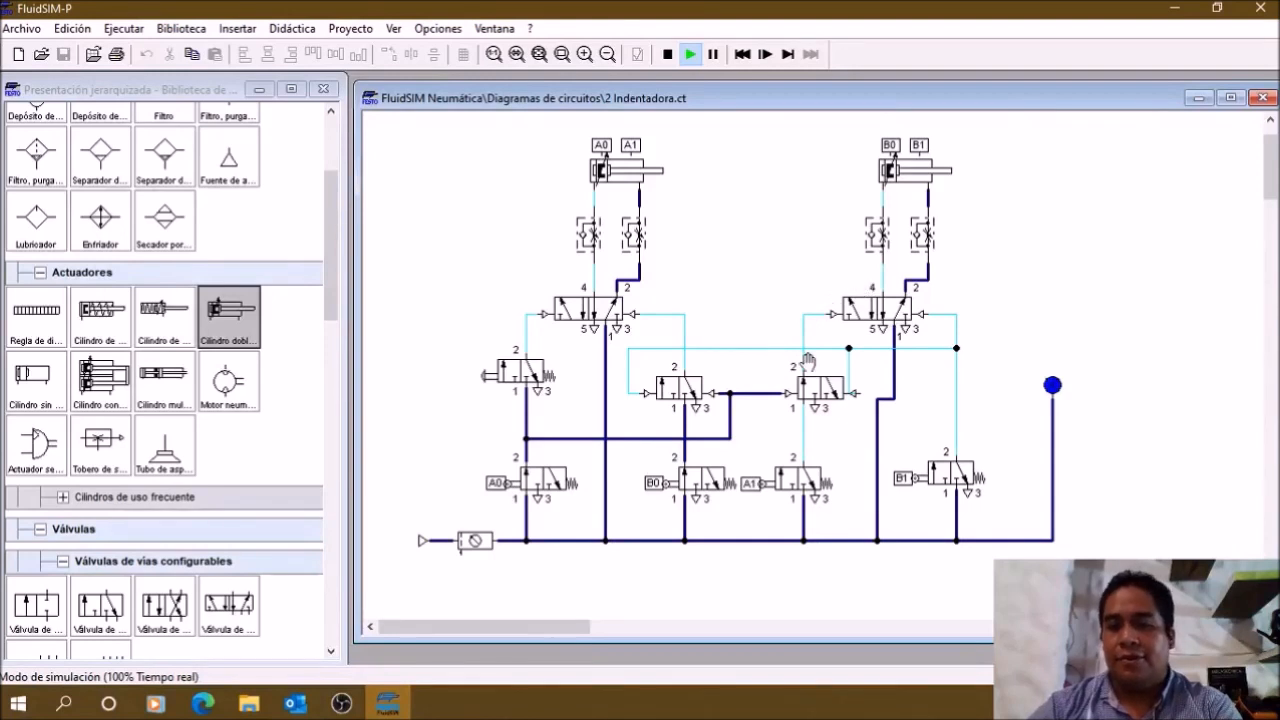
# Step: Review the A1 limit valve, its pilot-operated valve and cylinder A's A1 mark, and actuate the manually operated start valve
pyautogui.click(805, 486)
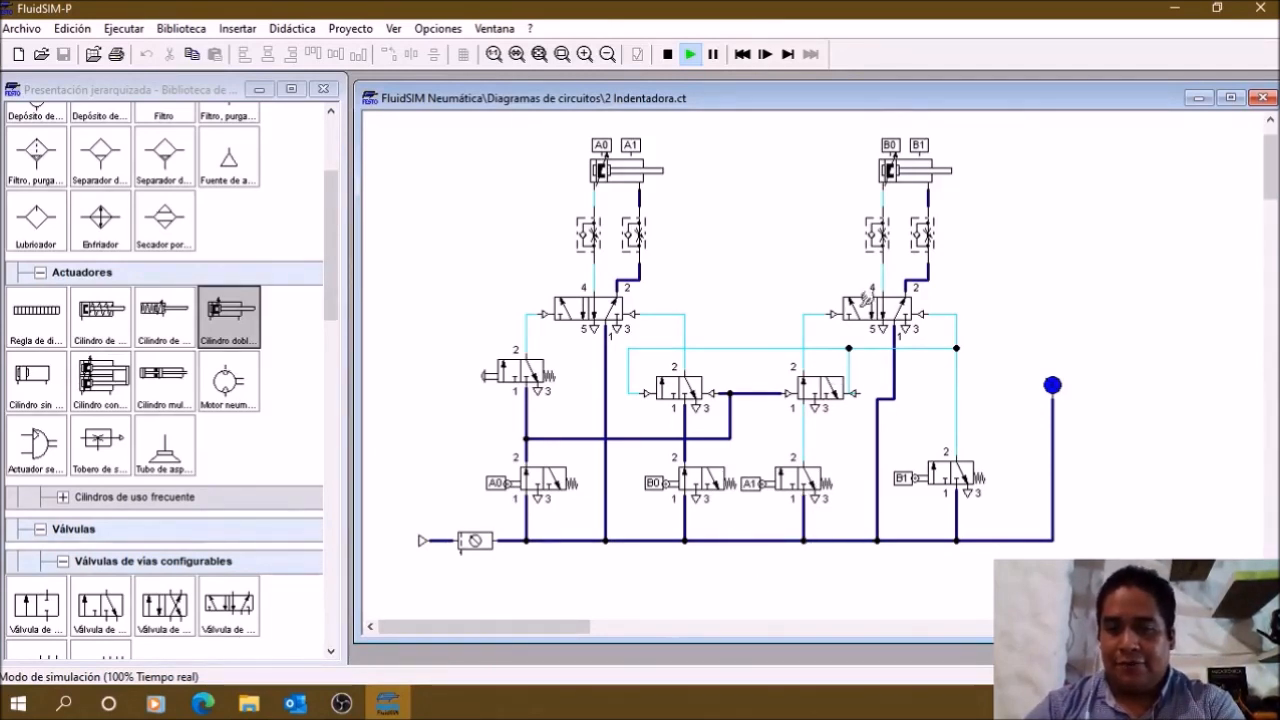
pyautogui.click(824, 378)
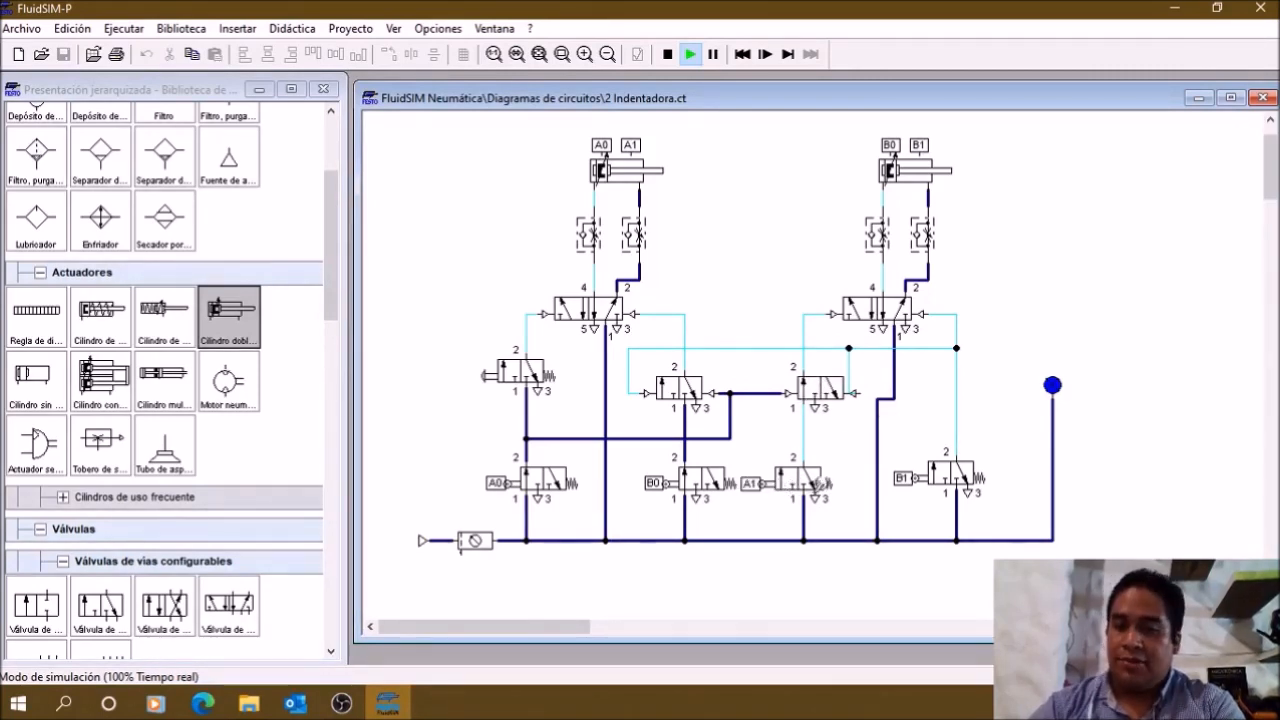
pyautogui.click(630, 149)
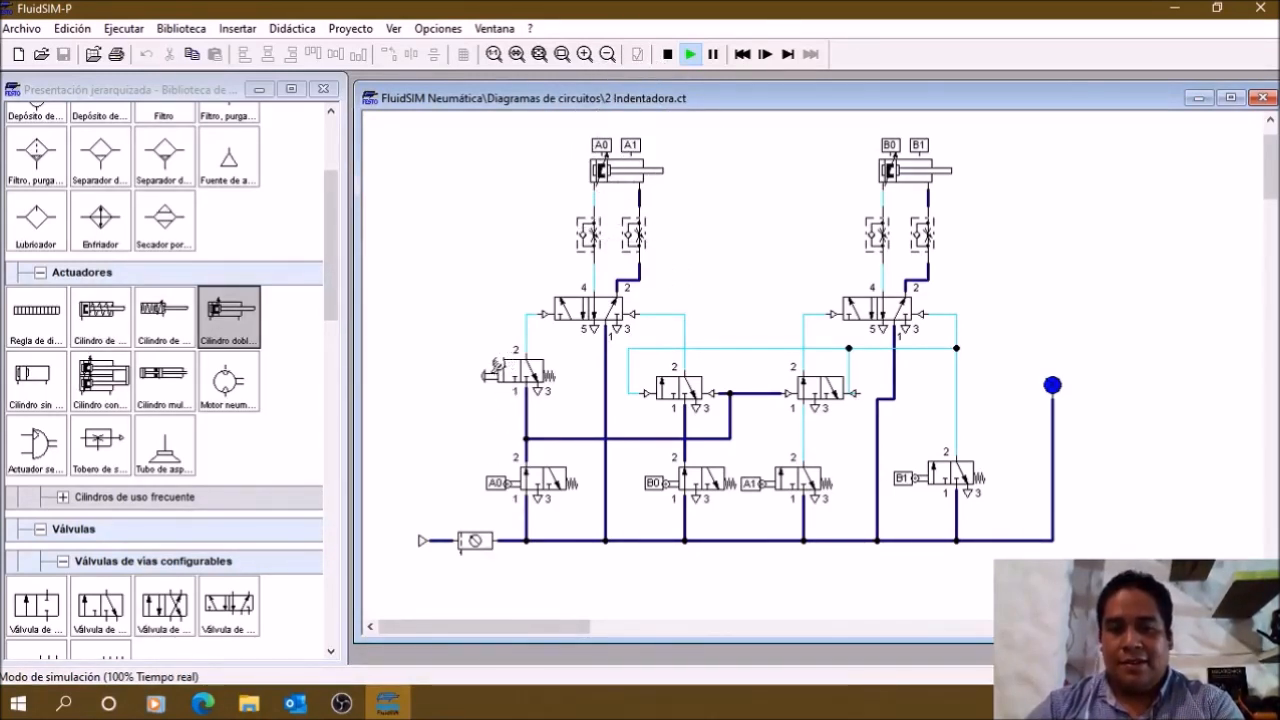
pyautogui.click(493, 367)
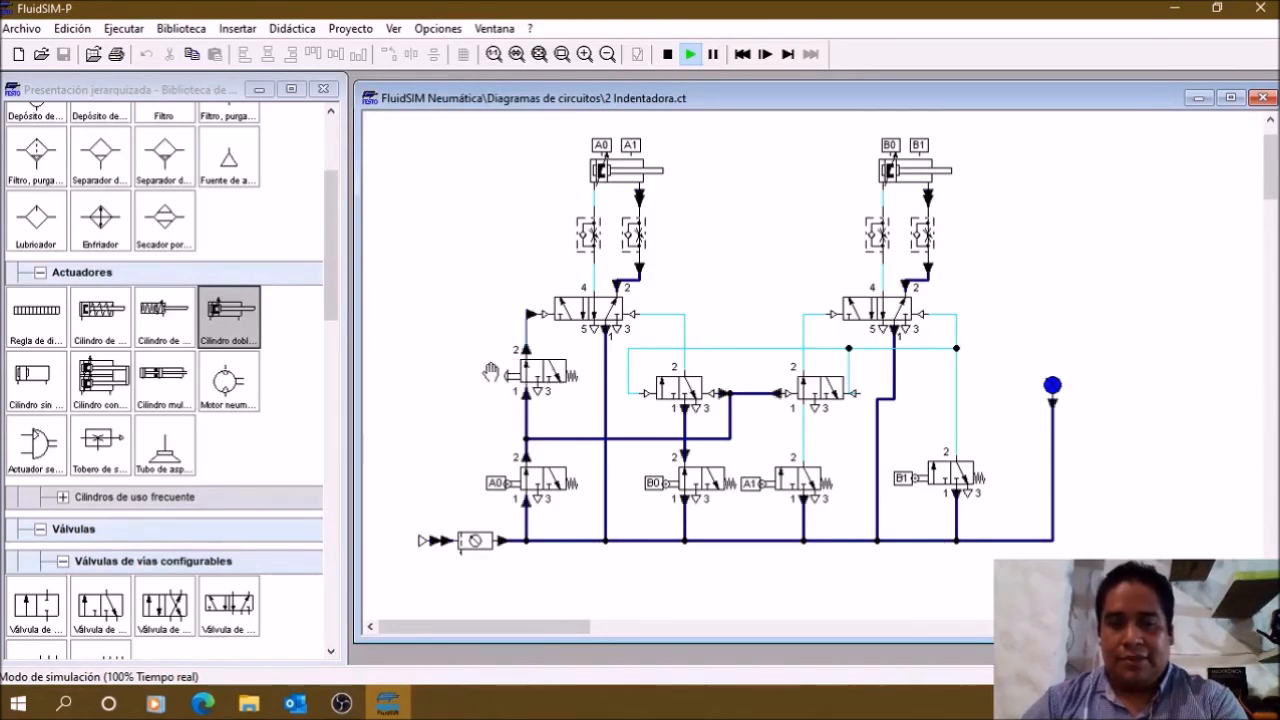
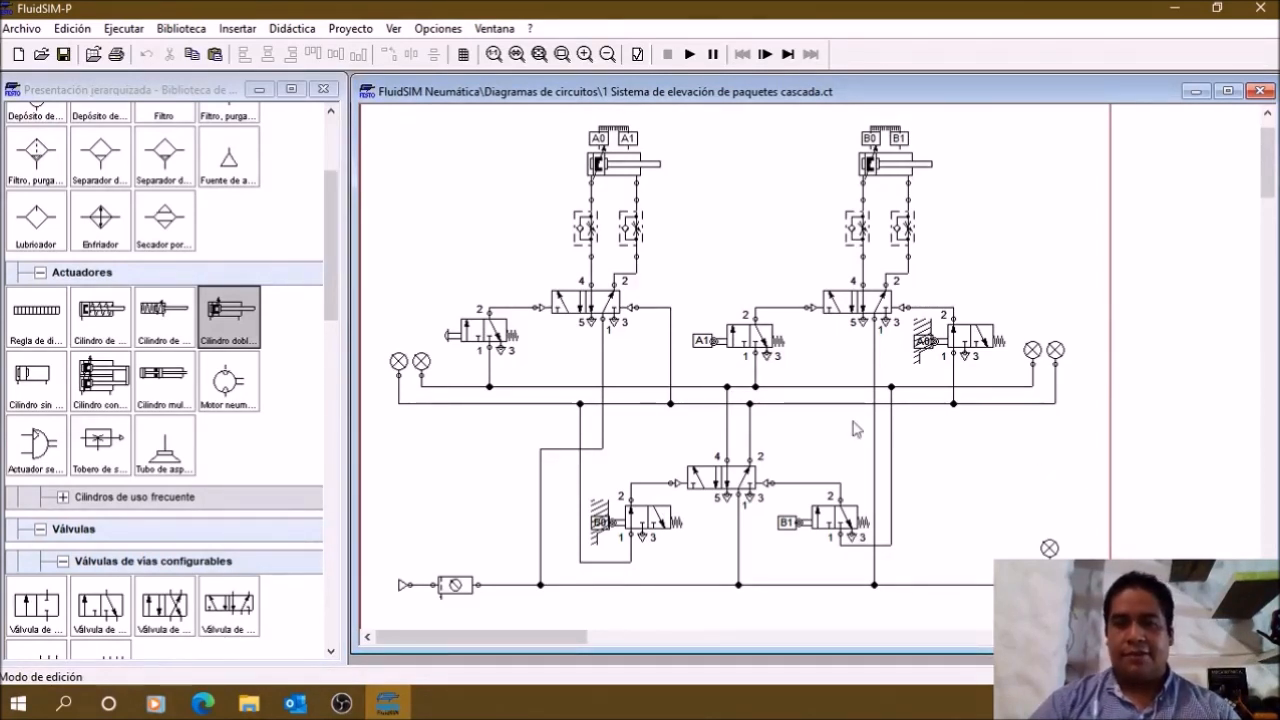
# Step: Examine the upper group pressure line beside the pressure indicators in "1 Sistema de elevación de paquetes cascada.ct"
pyautogui.moveTo(421, 370)
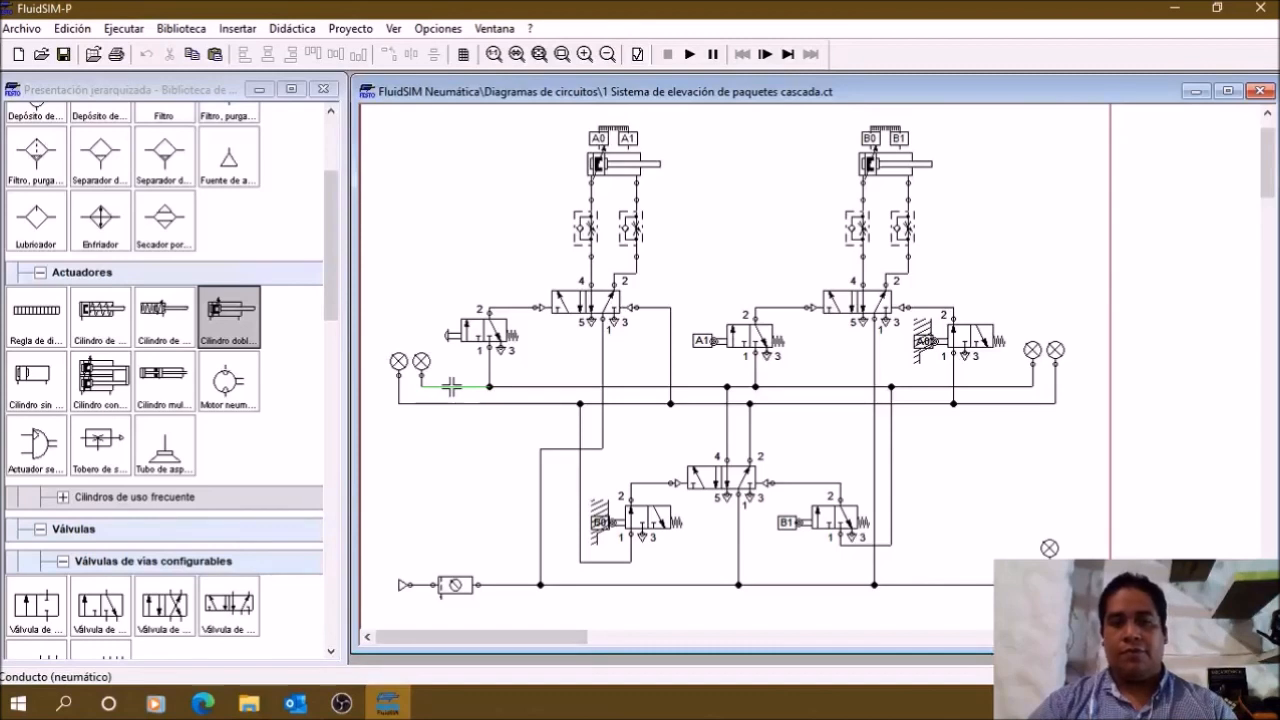
pyautogui.press('ctrl')
pyautogui.press('ctrl')
pyautogui.press('ctrl')
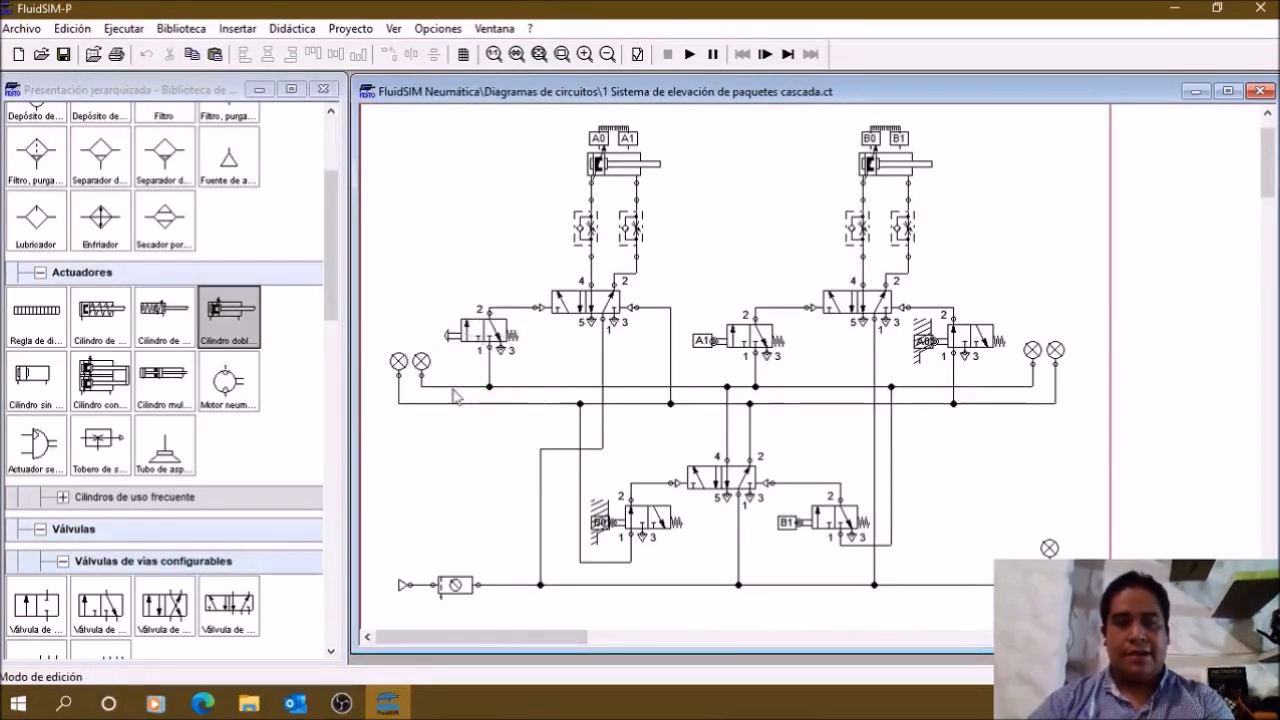
pyautogui.press('ctrl')
pyautogui.press('ctrl')
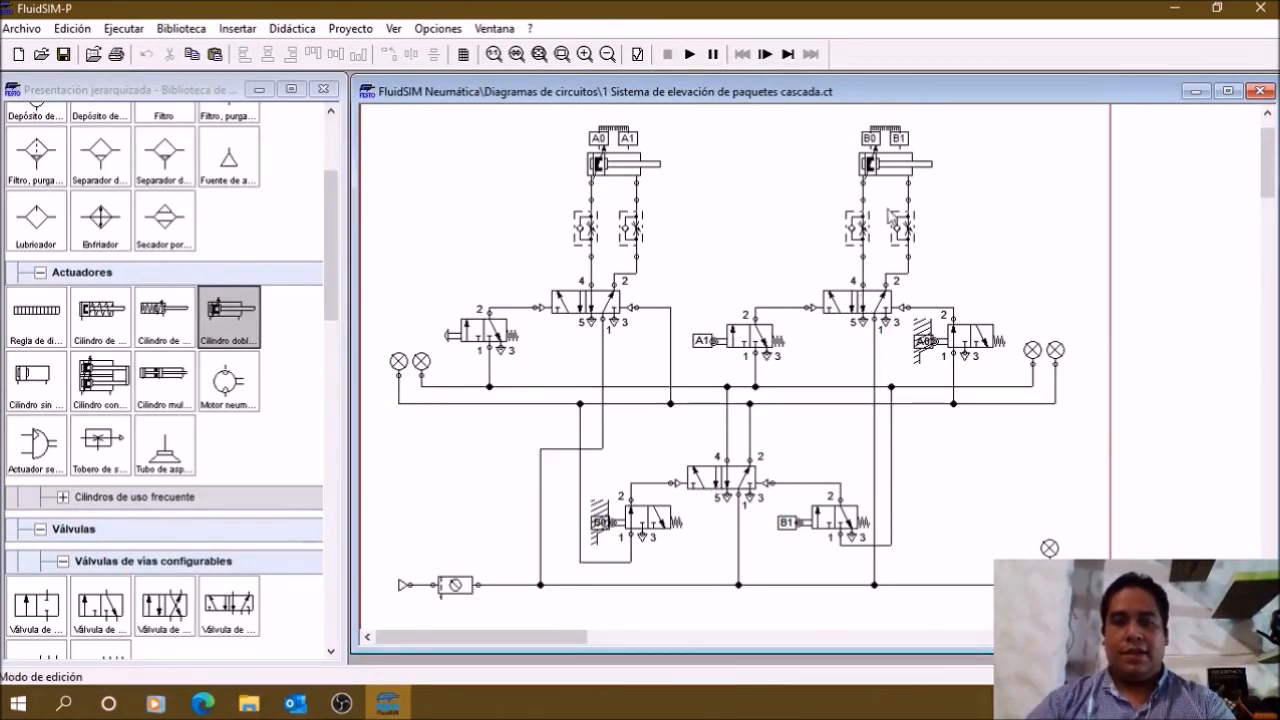
# Step: Highlight both cylinders with their flow controls and directional valves, the manual start valve, and the lower group-switching valve with its supply lines
pyautogui.moveTo(555, 121); pyautogui.dragTo(918, 312)
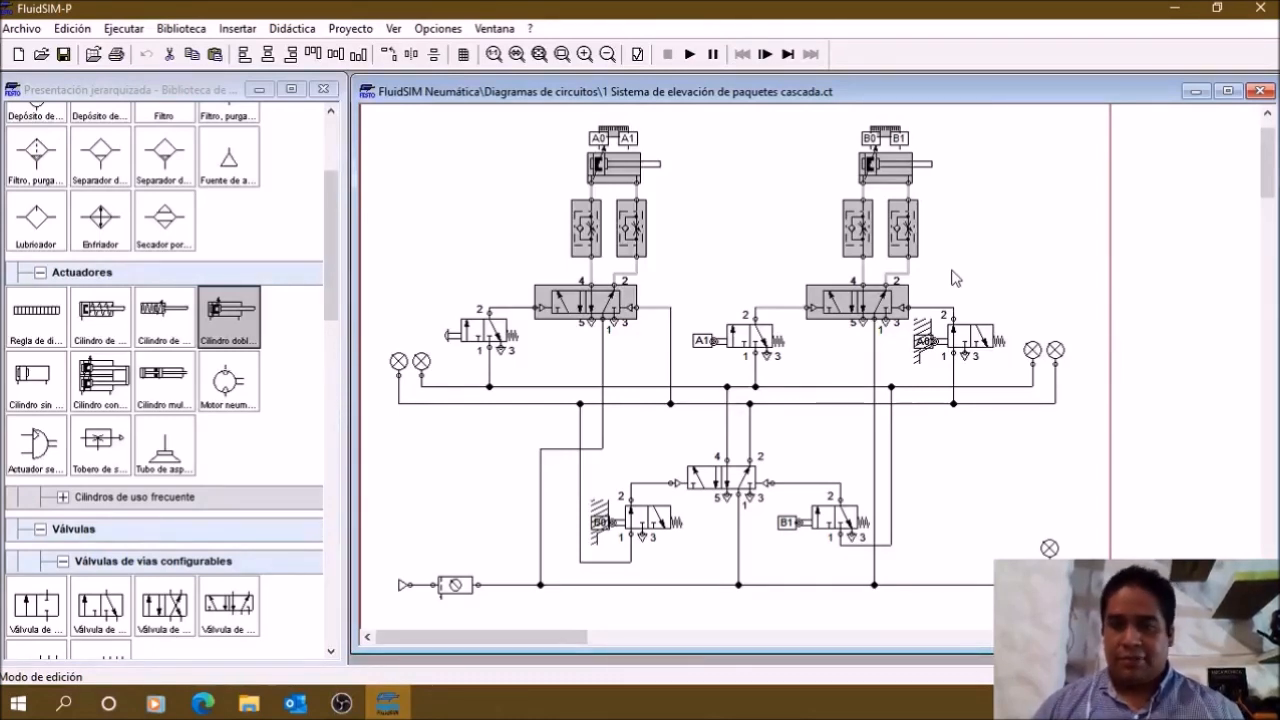
pyautogui.click(822, 254)
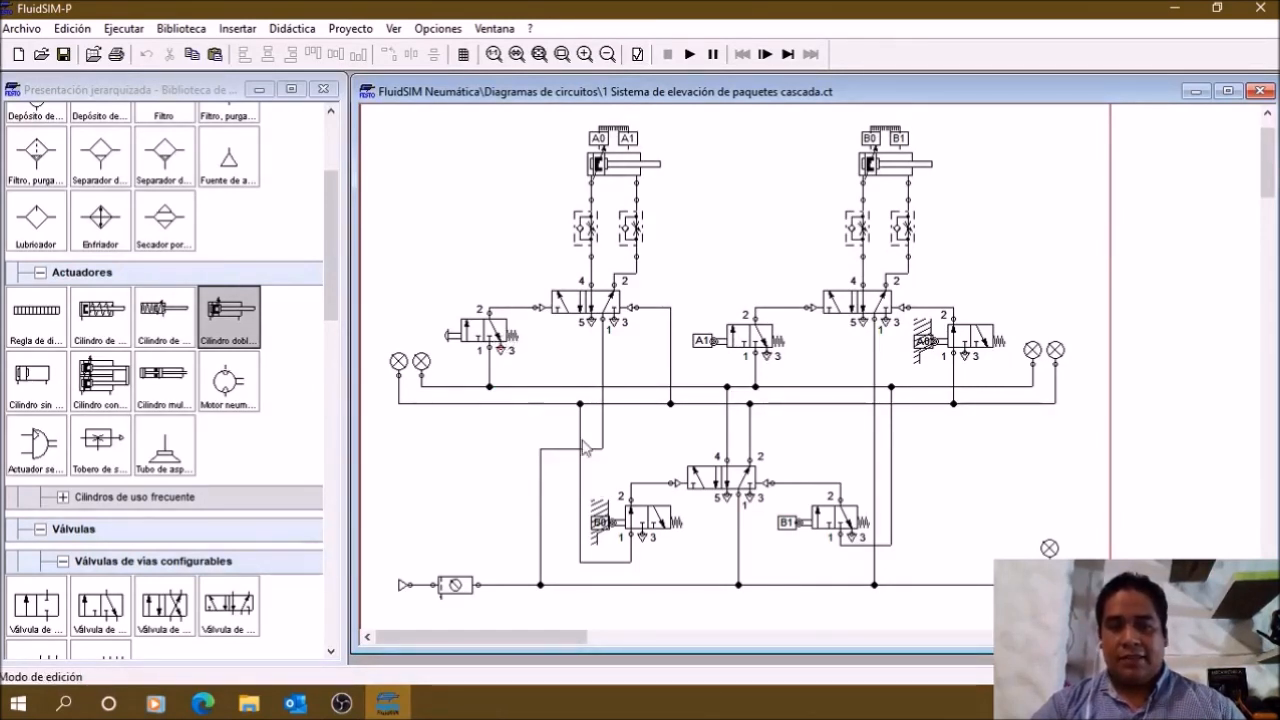
pyautogui.click(479, 331)
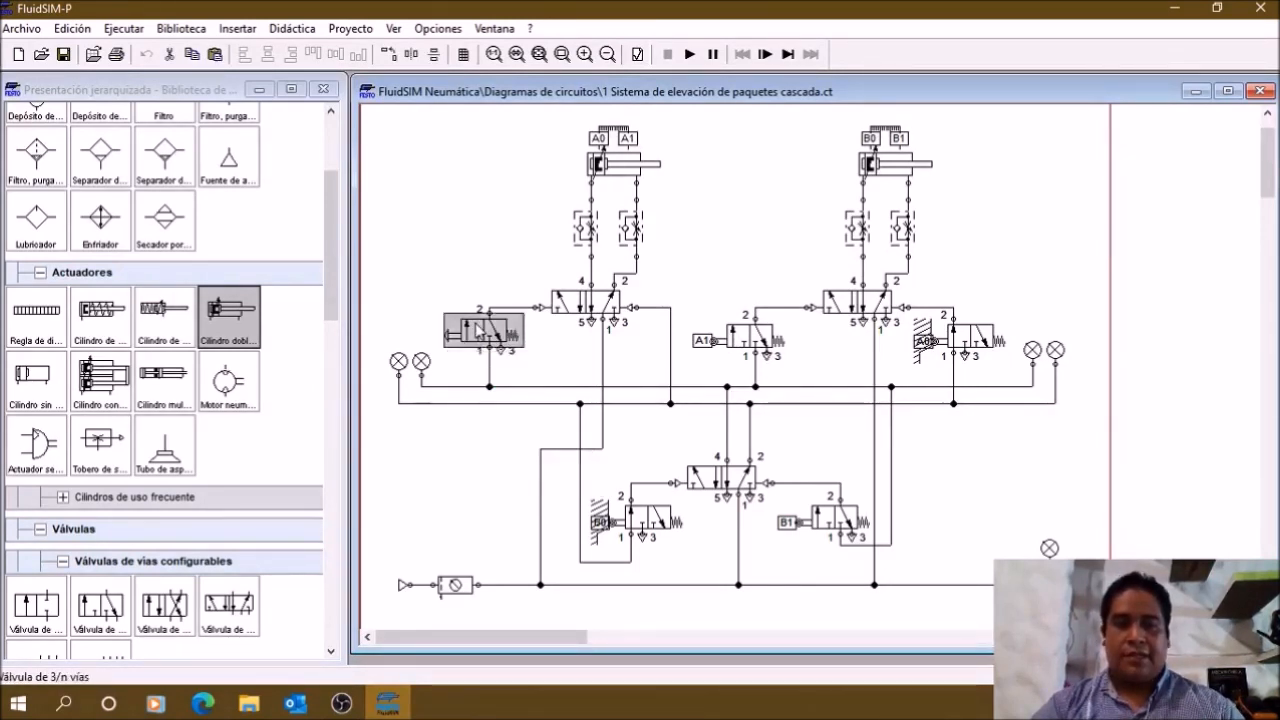
pyautogui.click(708, 252)
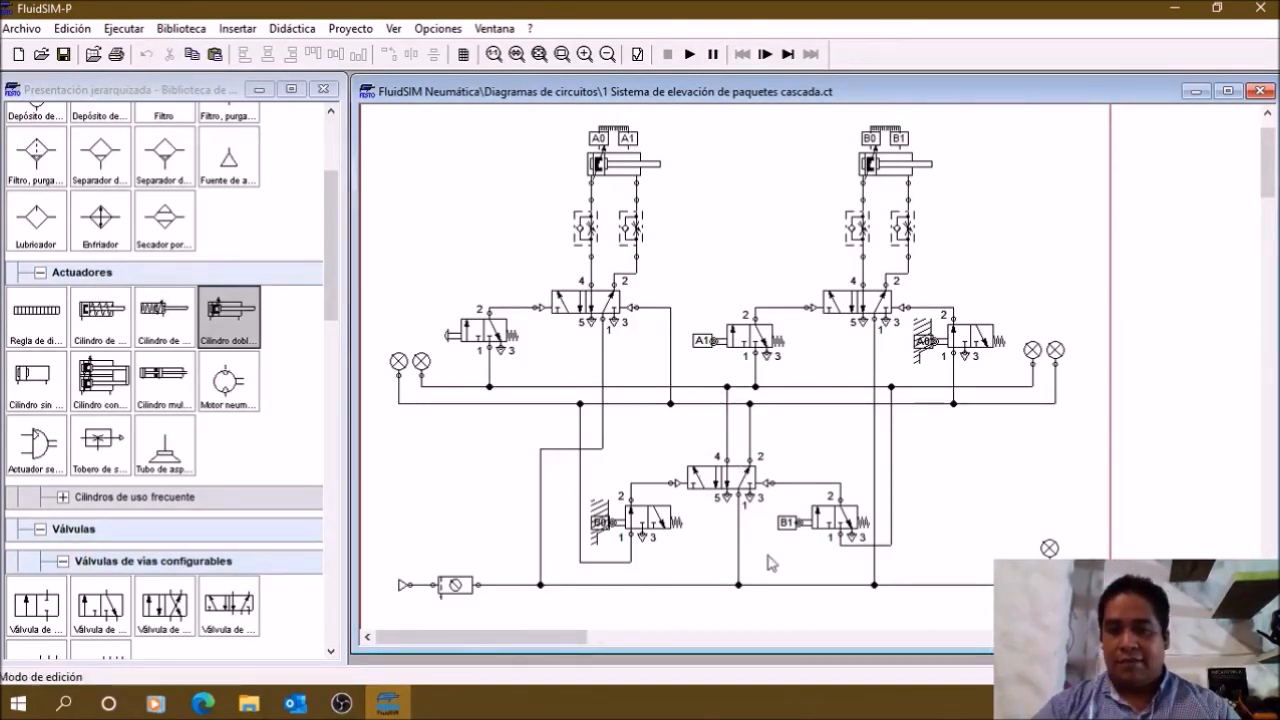
pyautogui.moveTo(790, 612); pyautogui.dragTo(655, 386)
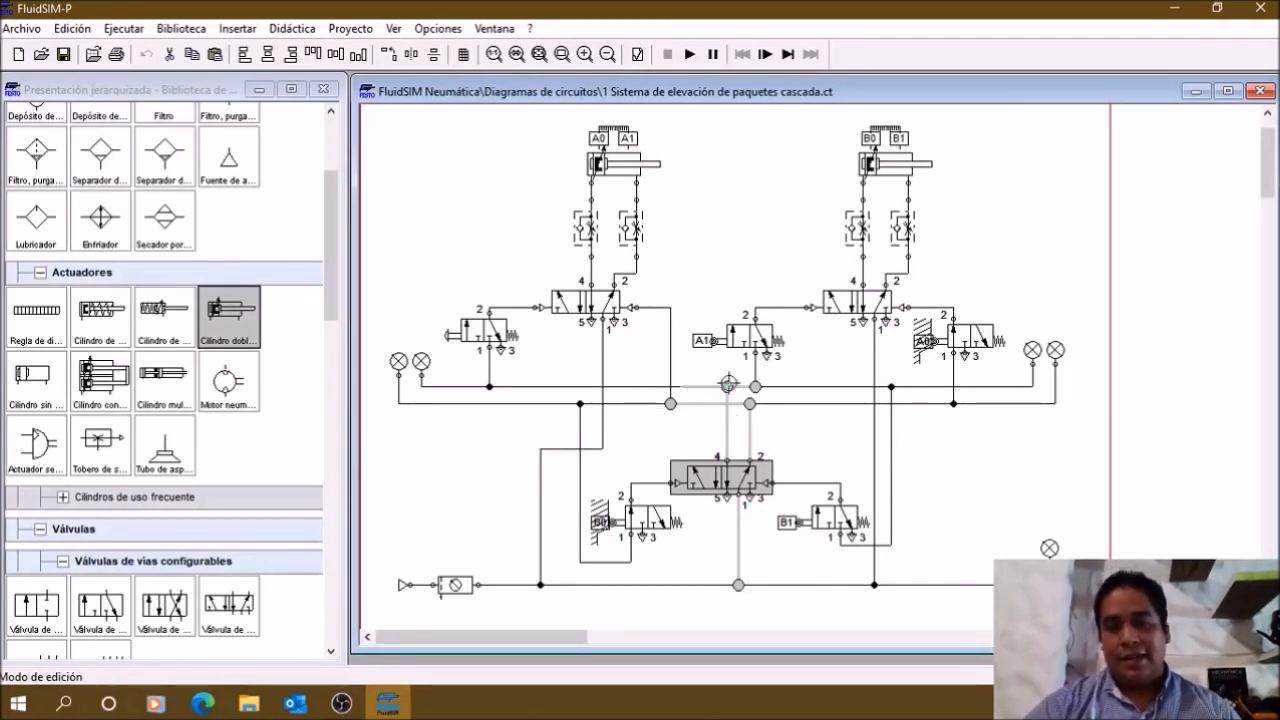
pyautogui.click(803, 455)
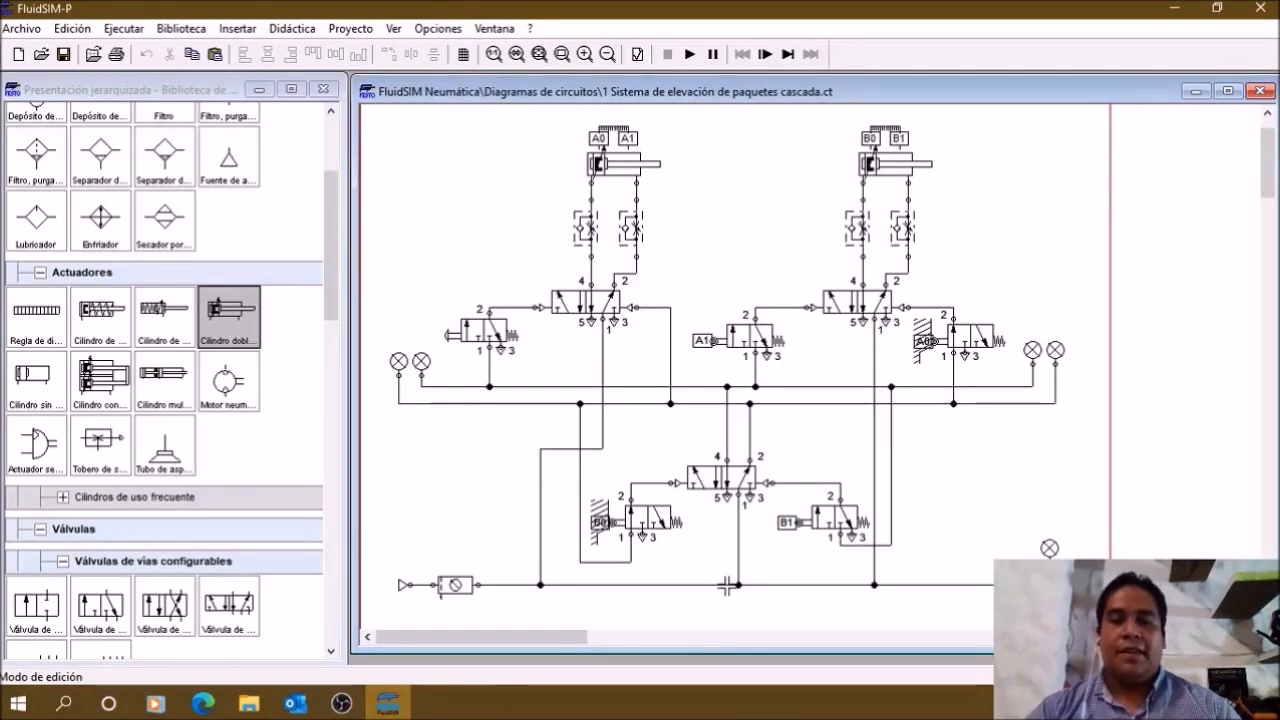
# Step: Examine the group-switching valve's supply and its pilot lines from the B0 and B1 limit valves
pyautogui.press('ctrl')
pyautogui.press('ctrl')
pyautogui.press('ctrl')
pyautogui.press('ctrl')
pyautogui.press('ctrl')
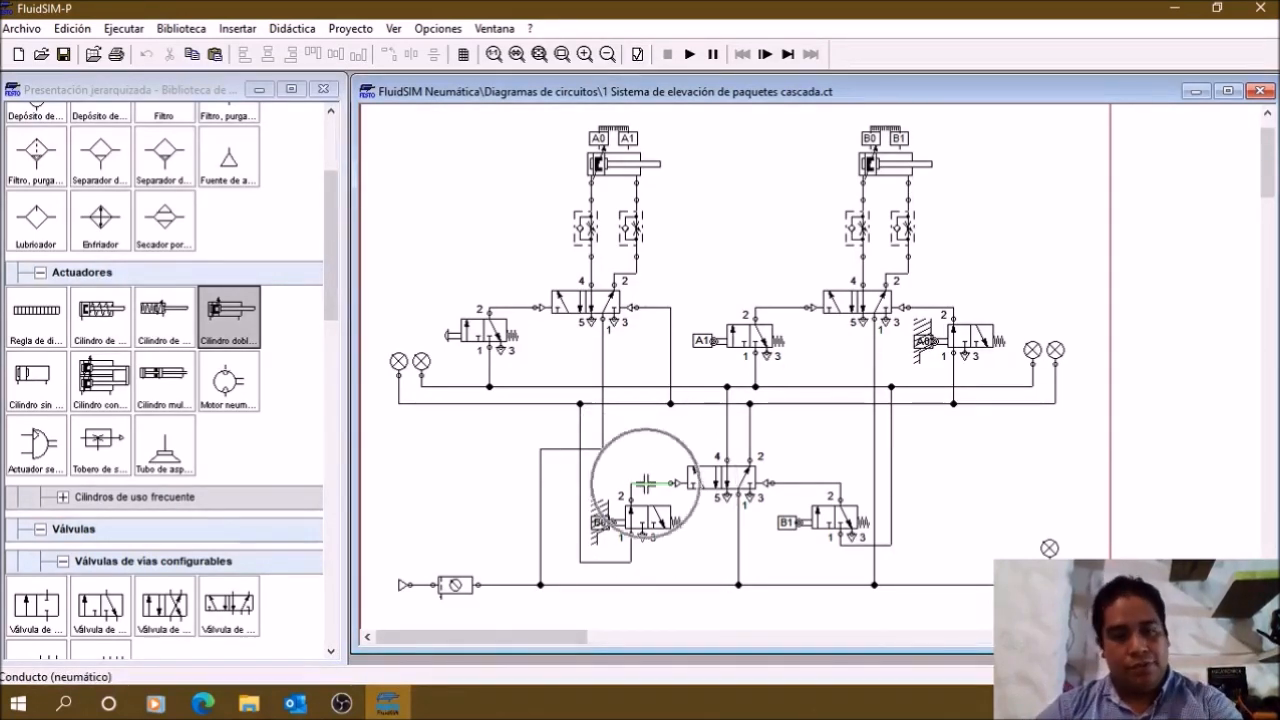
pyautogui.press('ctrl')
pyautogui.press('ctrl')
pyautogui.press('ctrl')
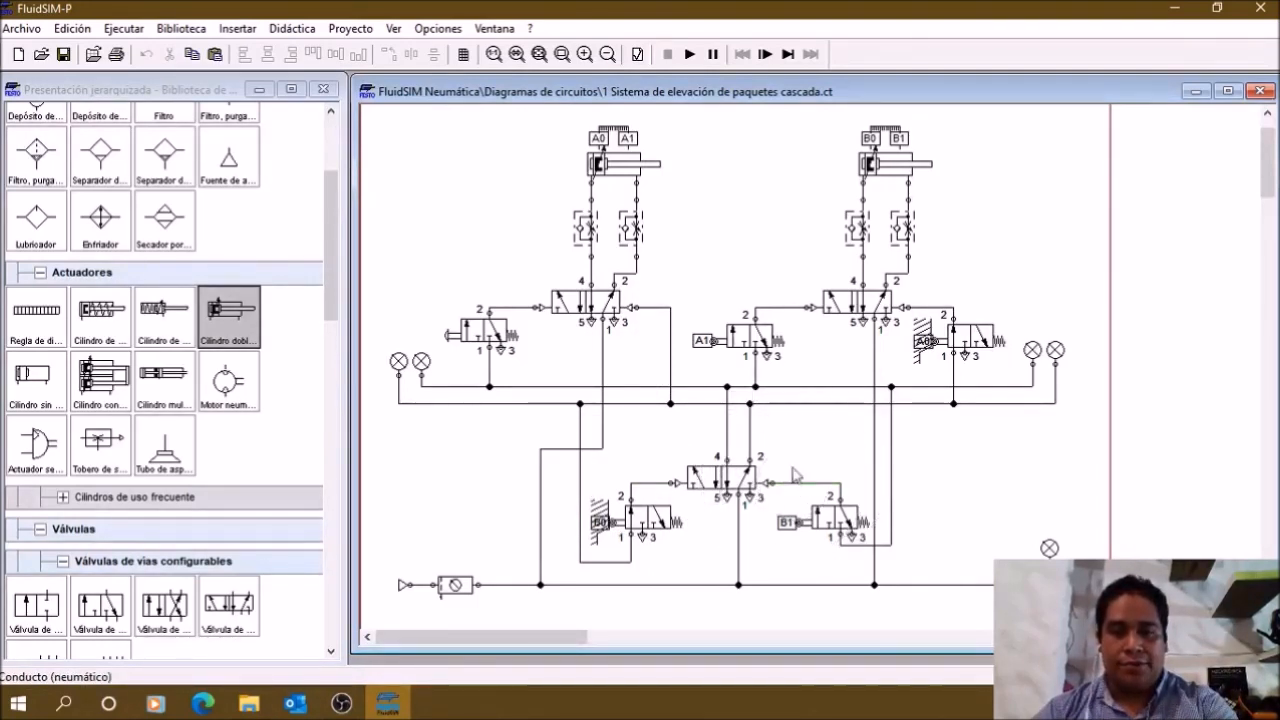
# Step: Examine both pilot lines of cylinder A's directional valve, from the manual start valve and from the lower group line
pyautogui.press('ctrl')
pyautogui.press('ctrl')
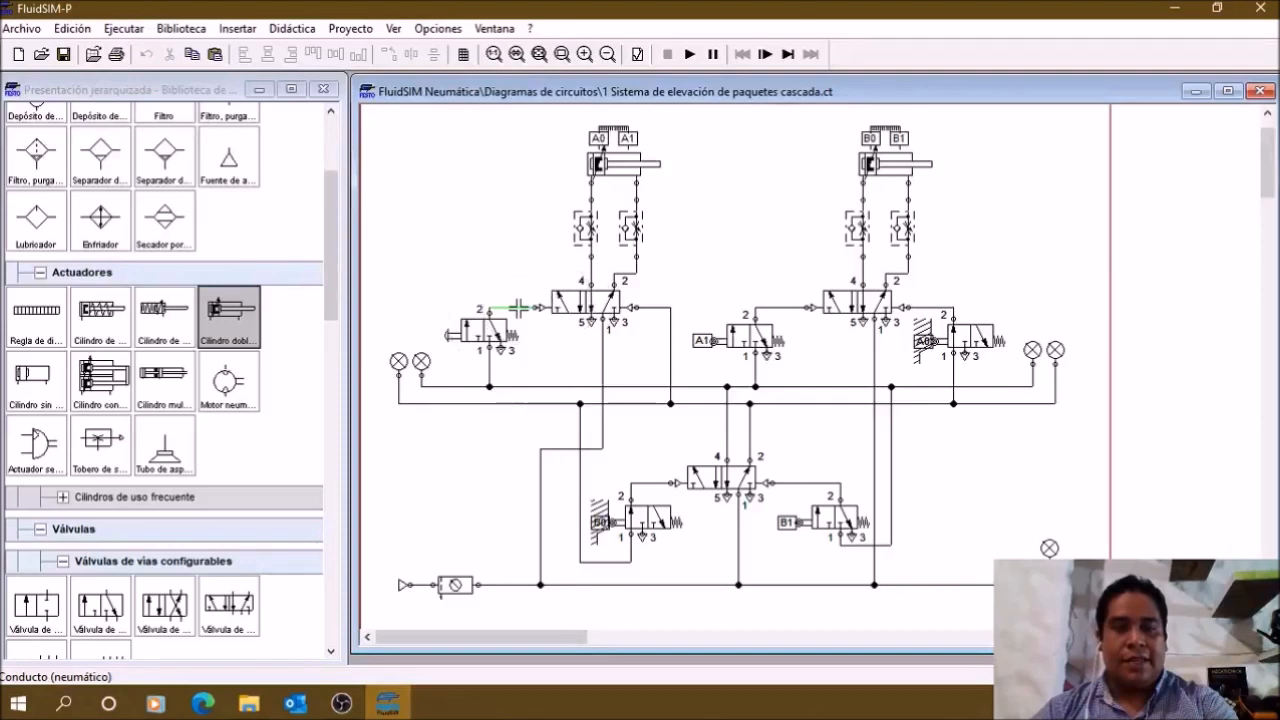
pyautogui.press('ctrl')
pyautogui.press('ctrl')
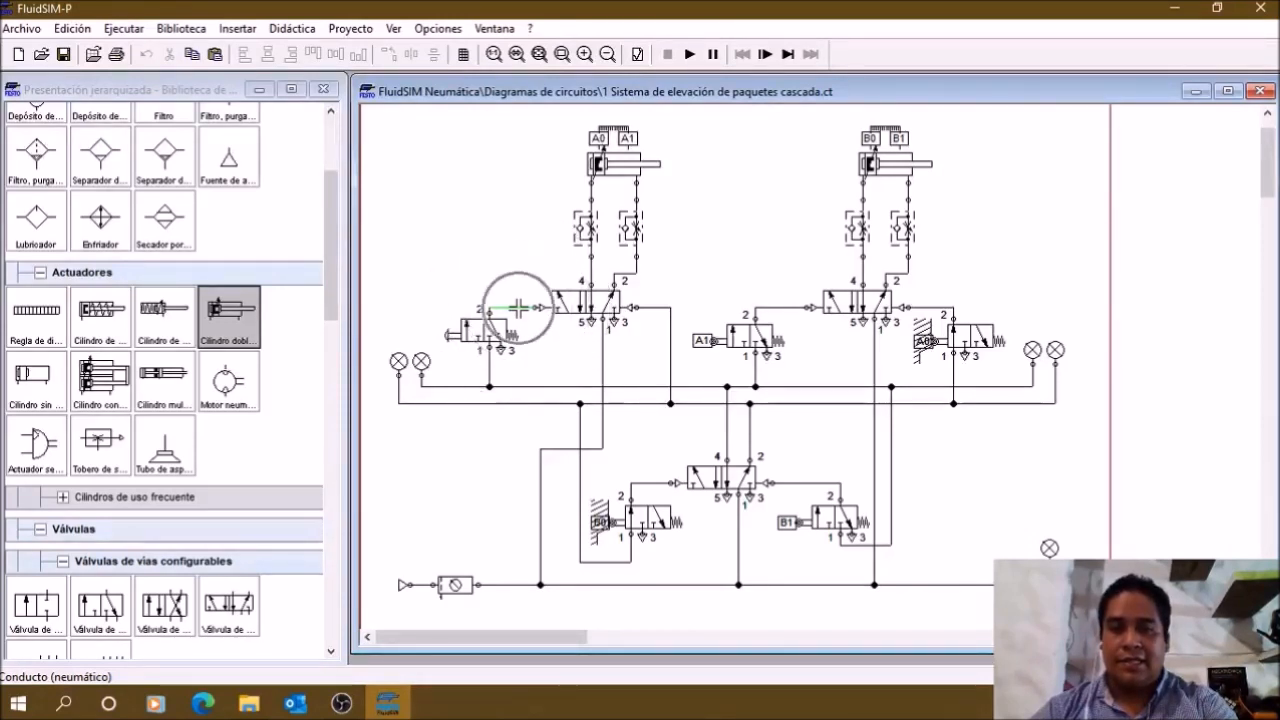
pyautogui.press('ctrl')
pyautogui.press('ctrl')
pyautogui.press('ctrl')
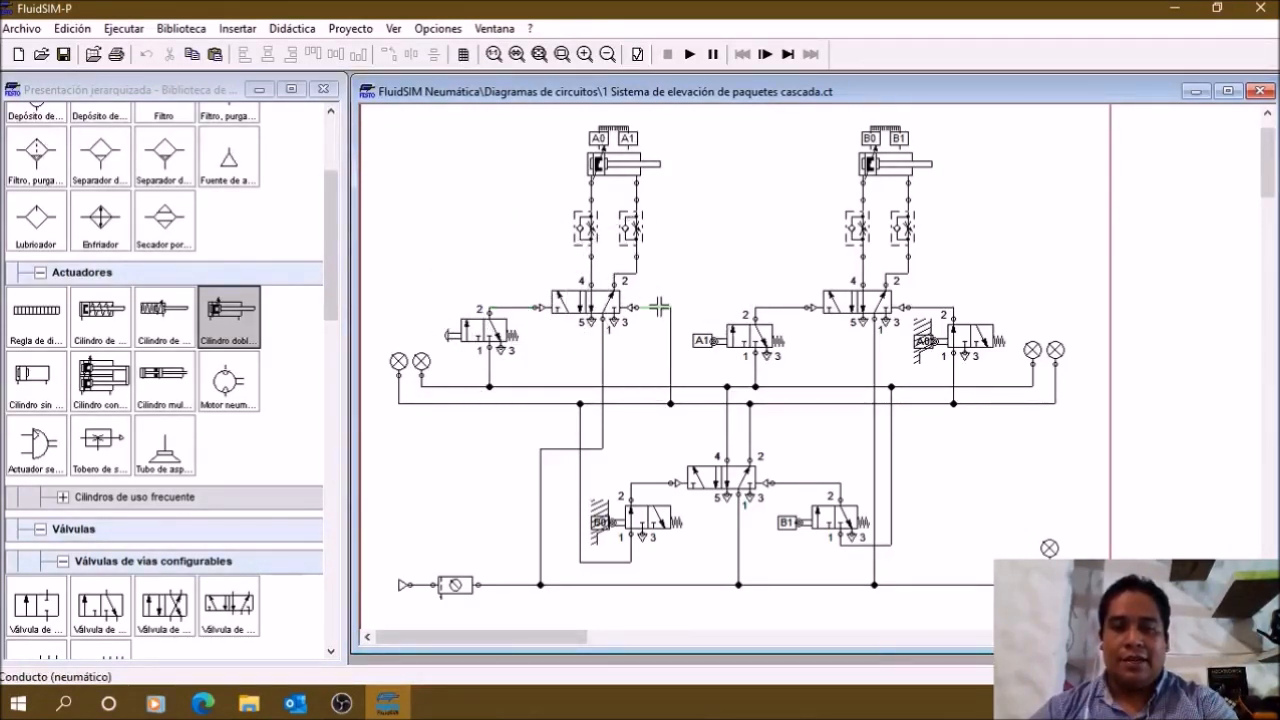
pyautogui.press('ctrl')
pyautogui.press('ctrl')
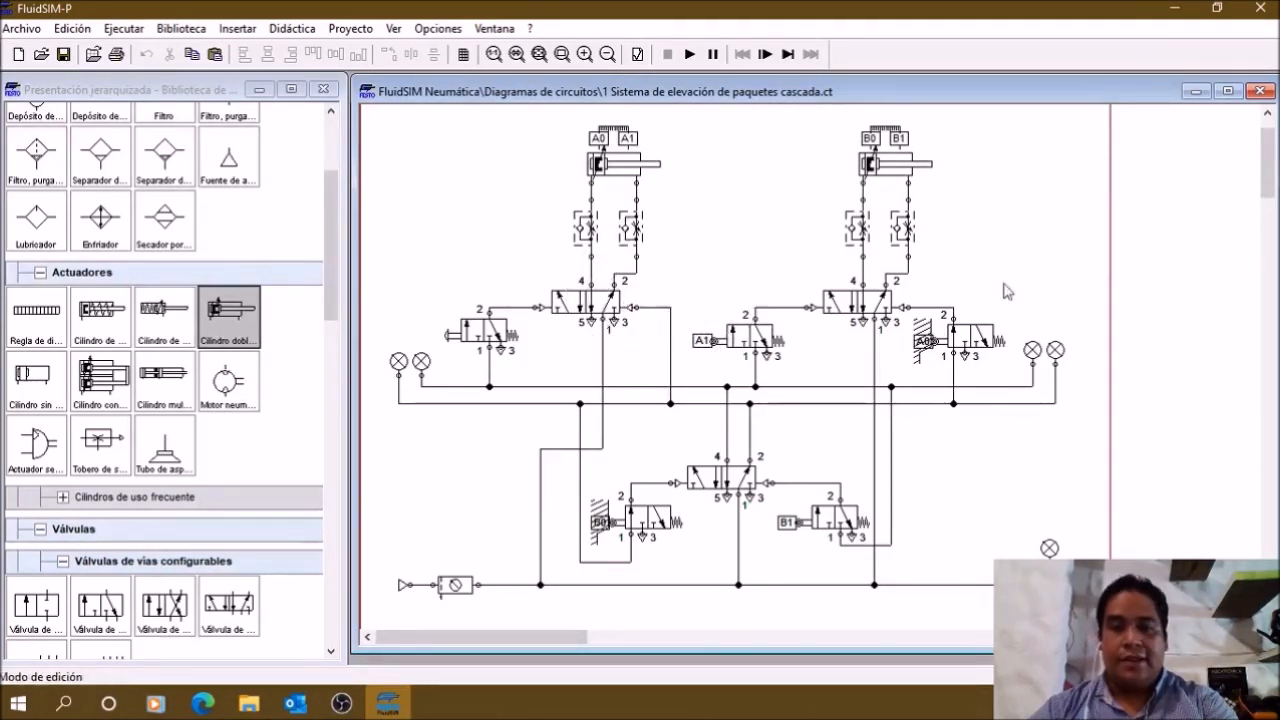
# Step: Examine both pilot lines of cylinder B's directional valve, from the A1 and A0 limit valves
pyautogui.press('ctrl')
pyautogui.press('ctrl')
pyautogui.press('ctrl')
pyautogui.press('ctrl')
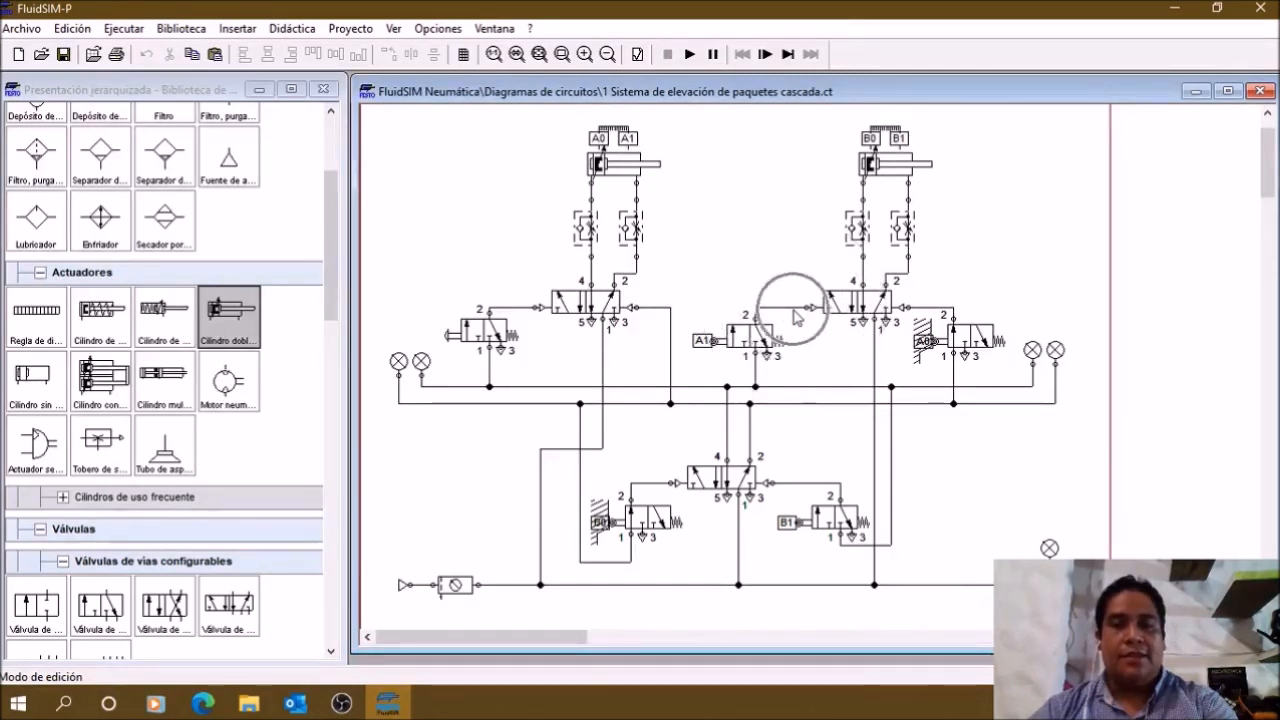
pyautogui.press('ctrl')
pyautogui.press('ctrl')
pyautogui.press('ctrl')
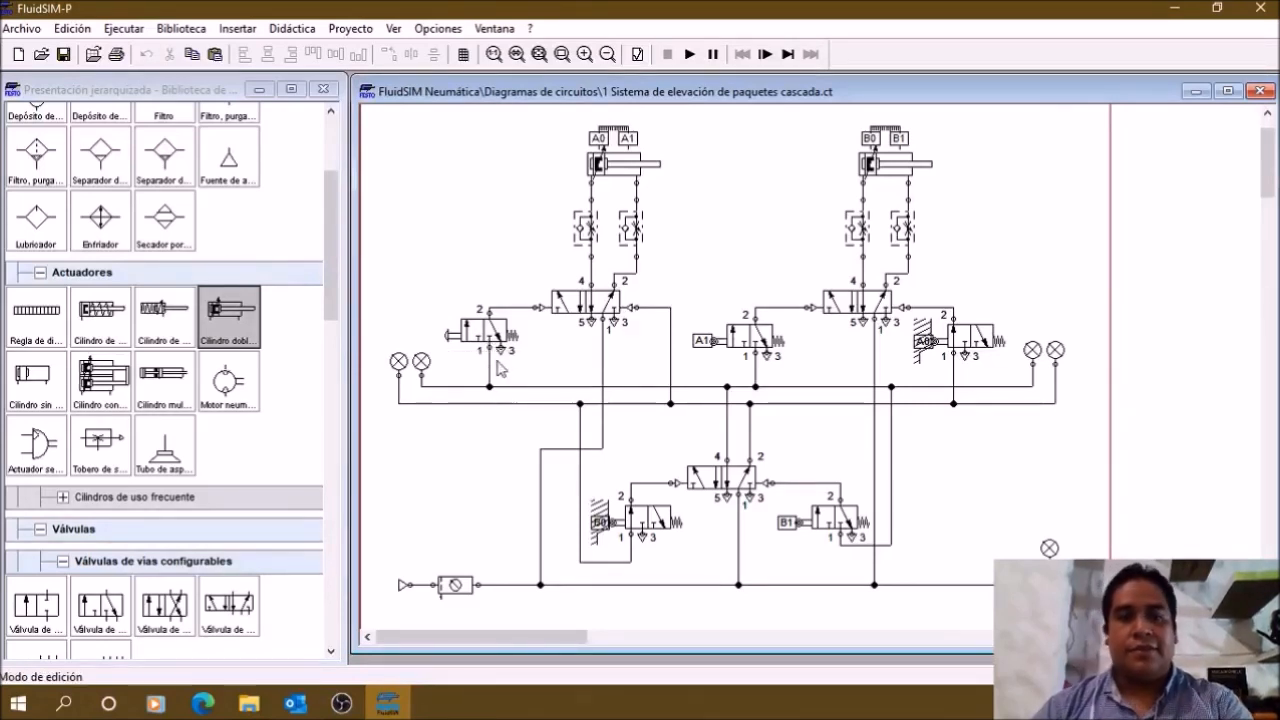
# Step: Review the manual start valve and the A1 and A0 limit valves with their connections to the two group pressure lines
pyautogui.click(477, 327)
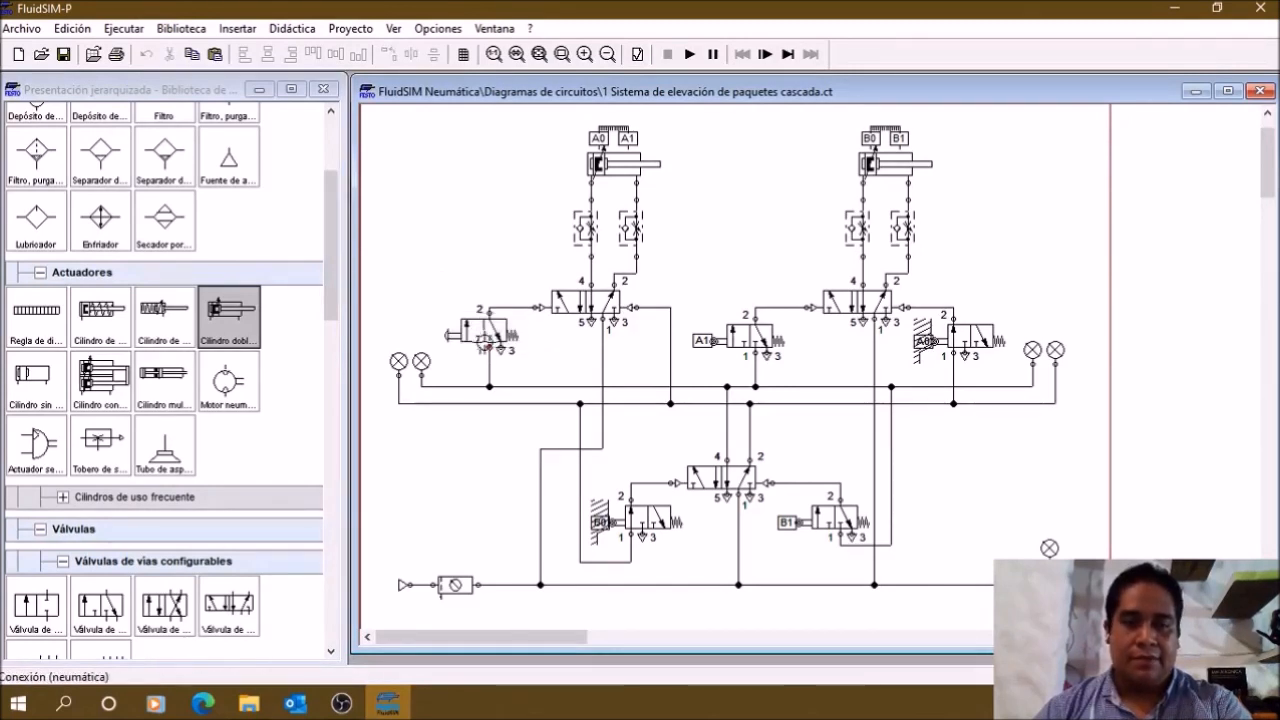
pyautogui.click(446, 306)
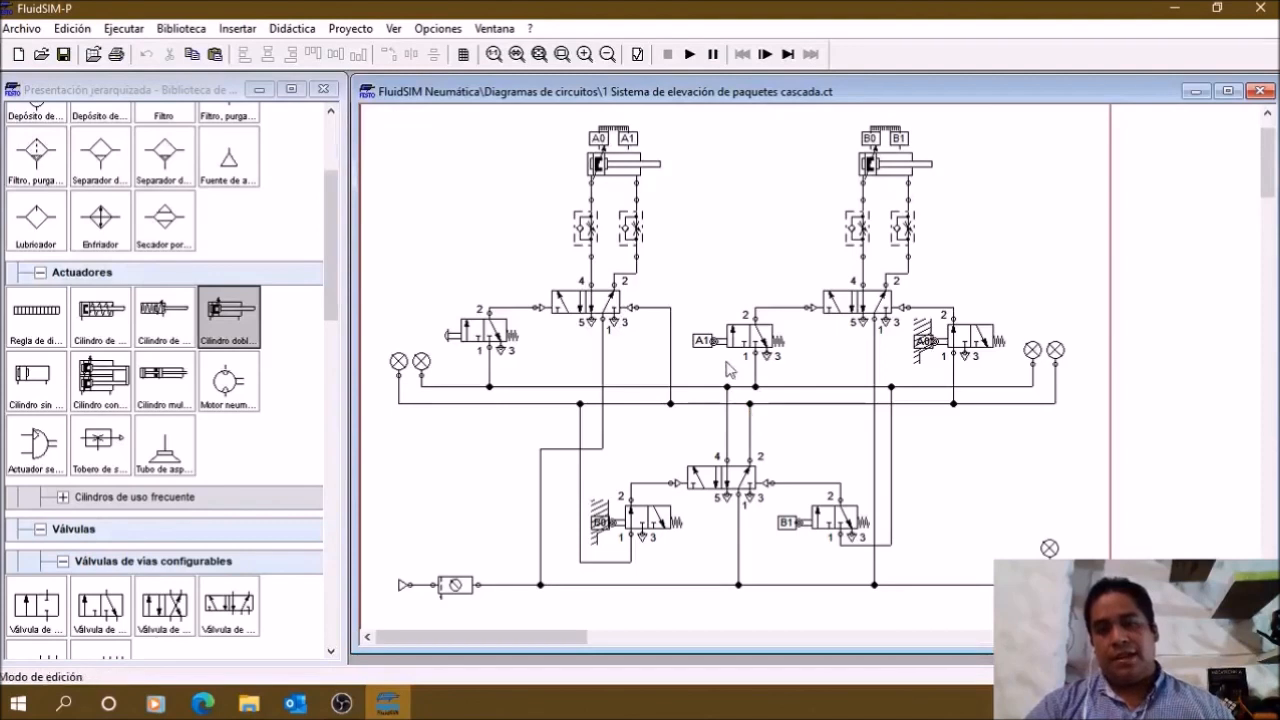
pyautogui.click(749, 343)
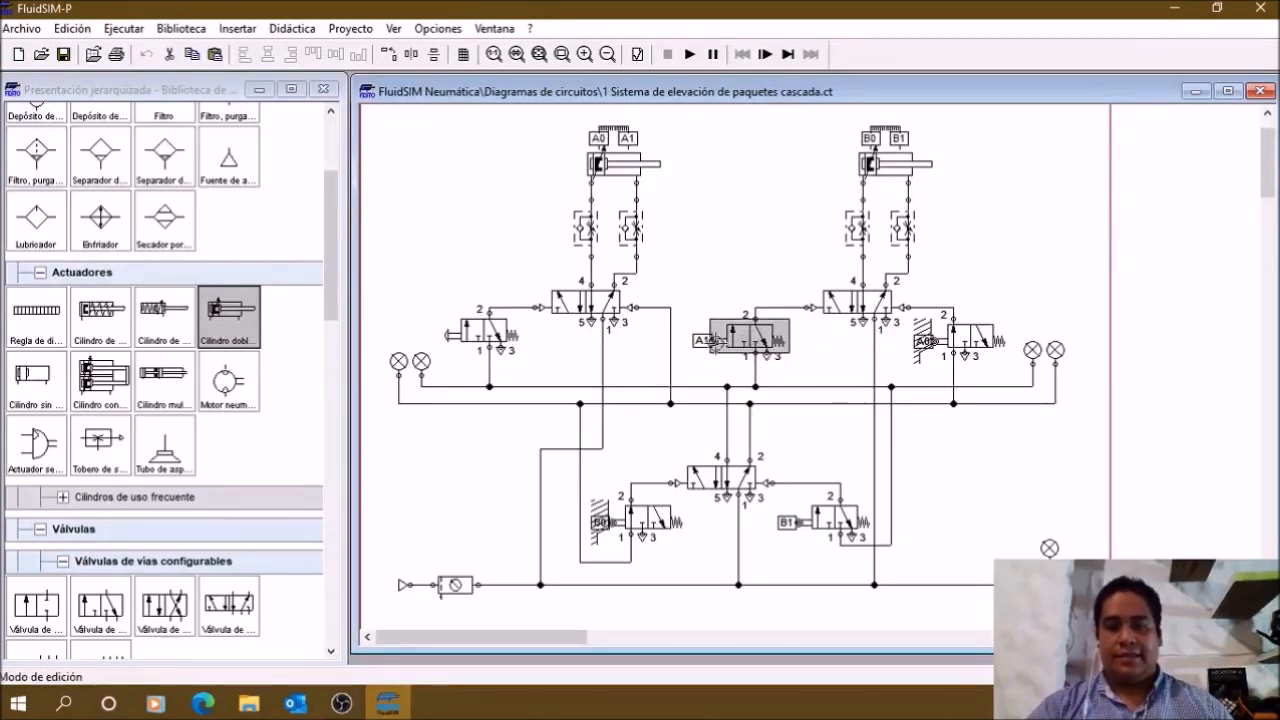
pyautogui.click(762, 392)
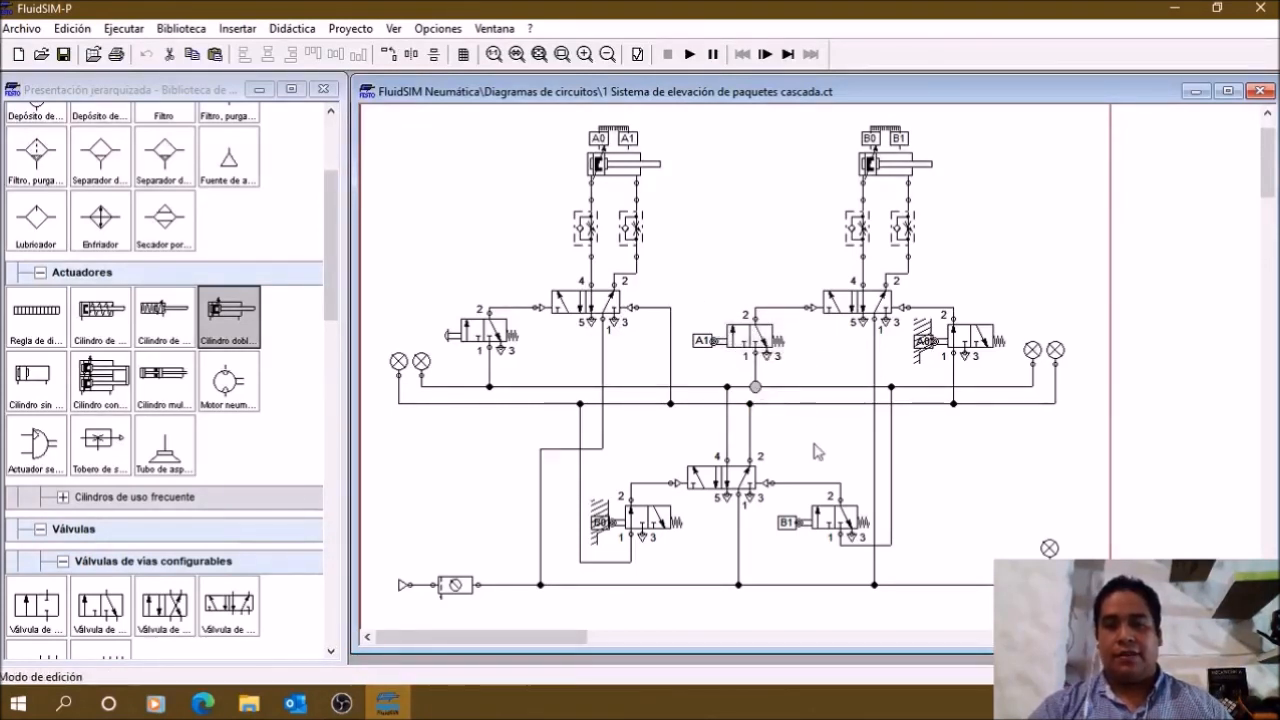
pyautogui.click(975, 336)
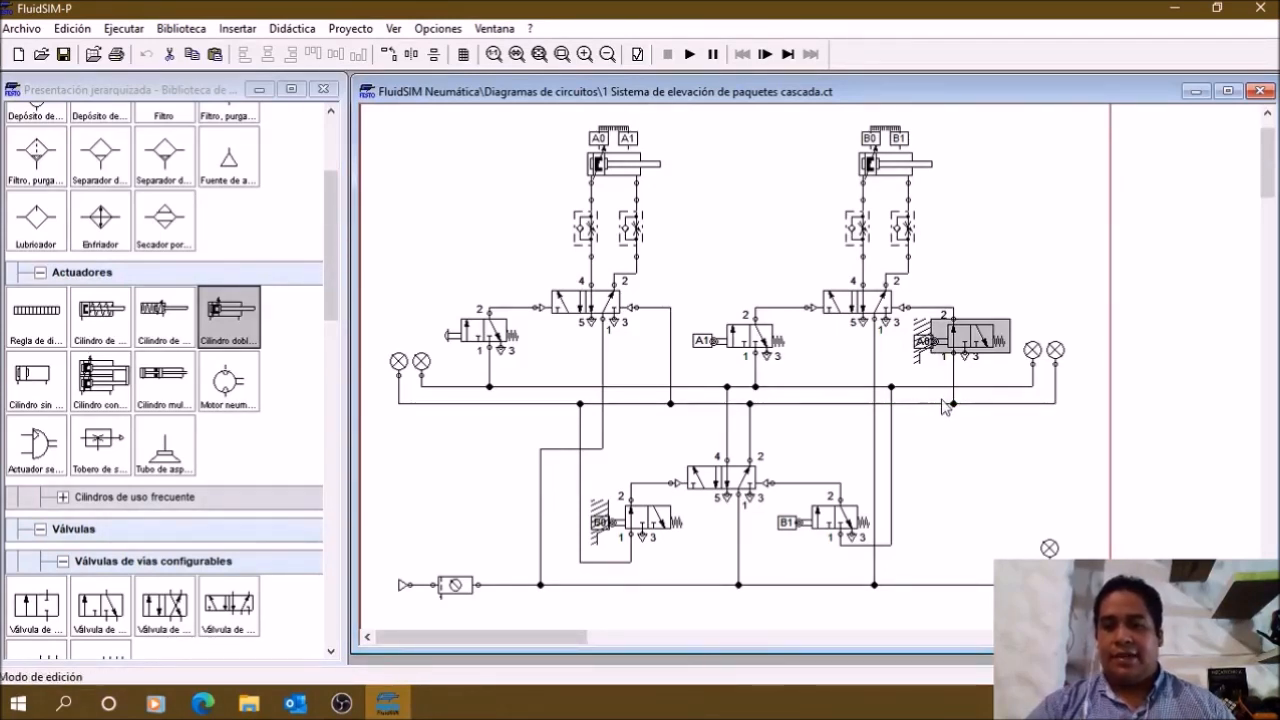
pyautogui.click(1024, 247)
pyautogui.click(977, 342)
pyautogui.click(1005, 277)
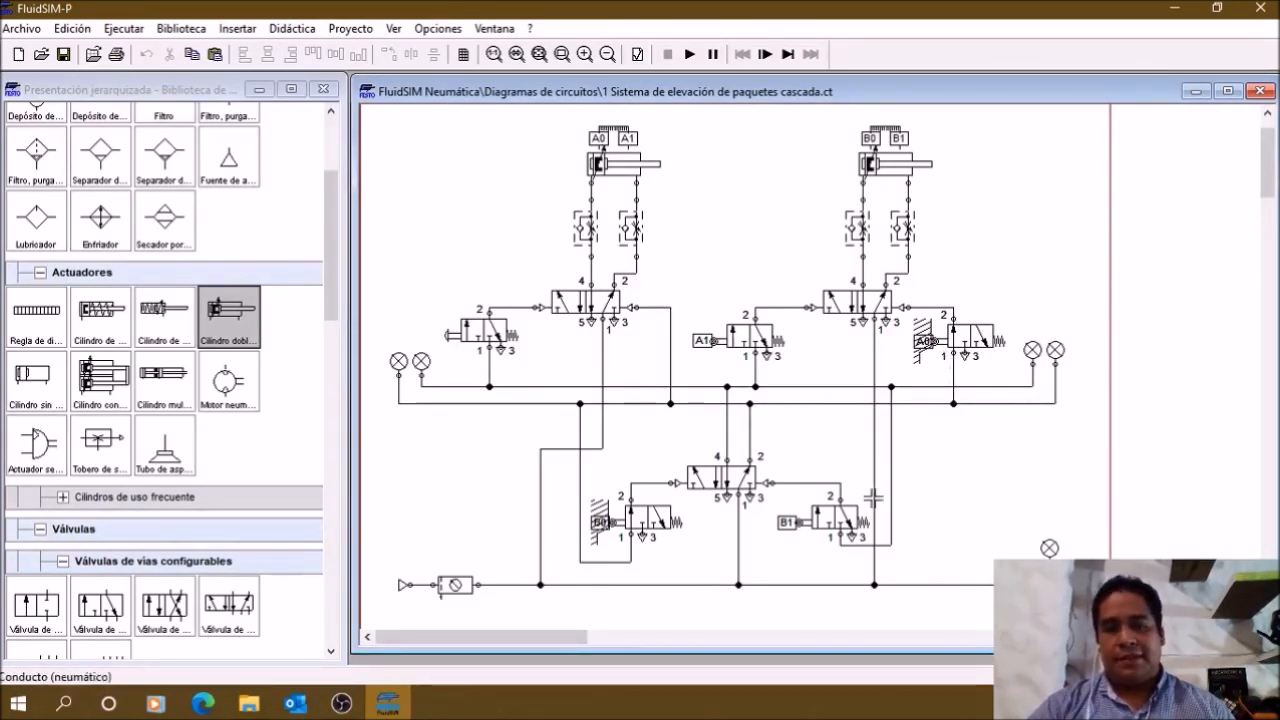
# Step: Review the group-switching valve and the B0 and B1 limit valves that pilot it
pyautogui.click(740, 478)
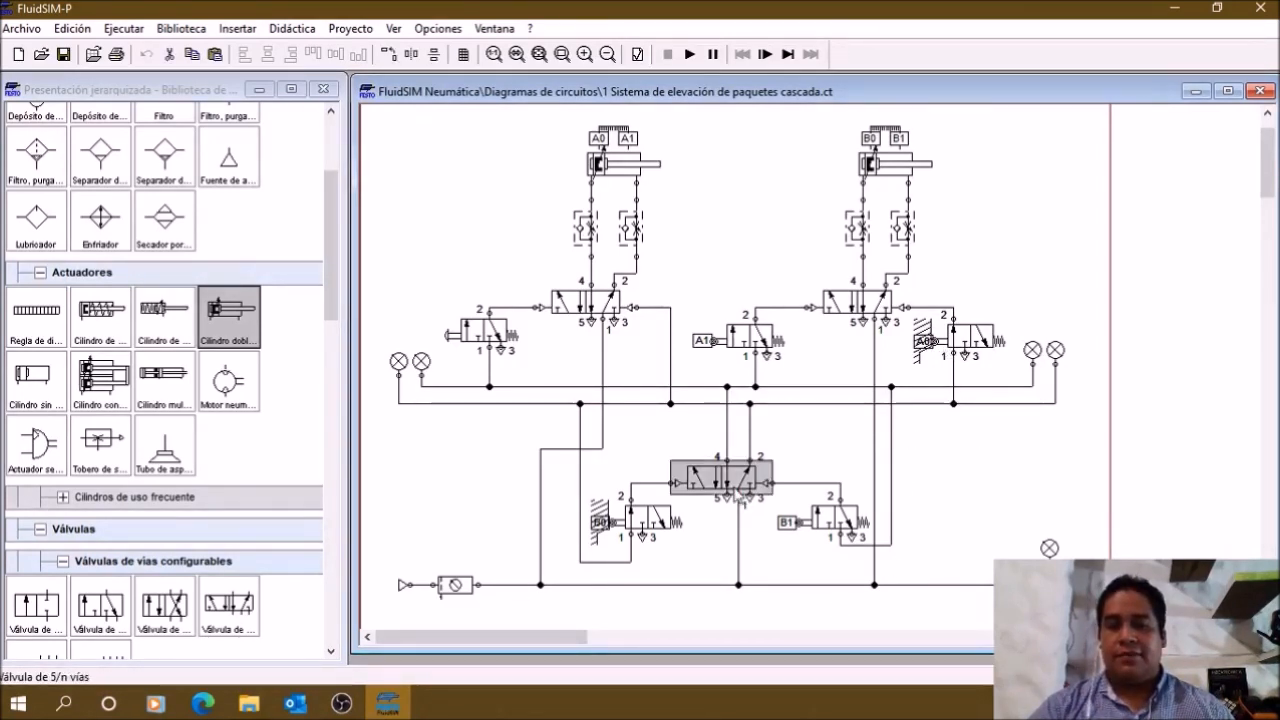
pyautogui.click(983, 495)
pyautogui.click(646, 520)
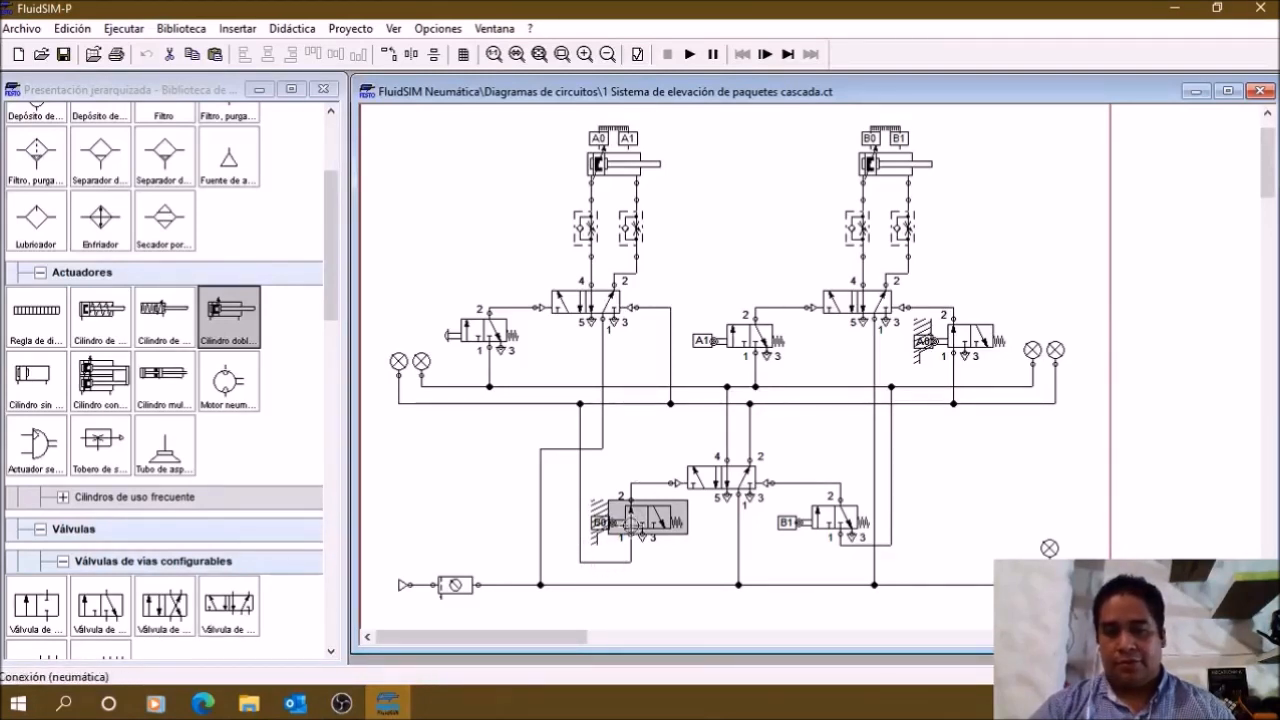
pyautogui.click(640, 445)
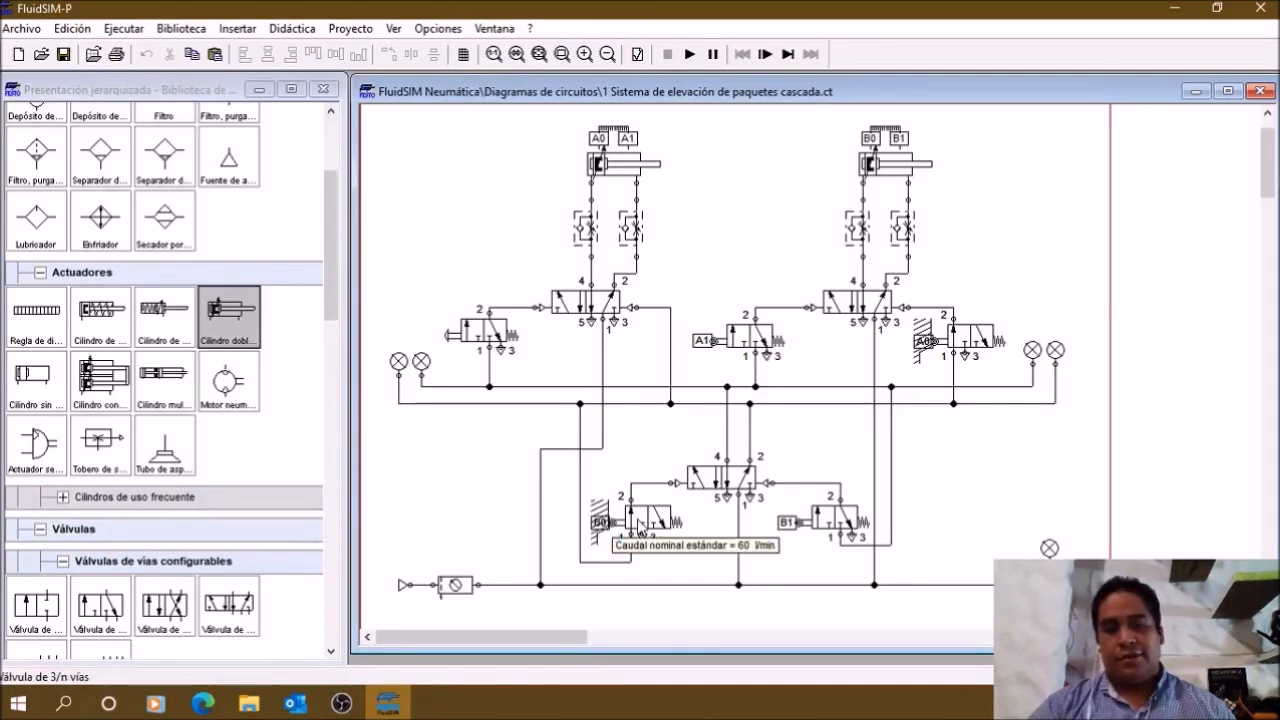
pyautogui.click(641, 530)
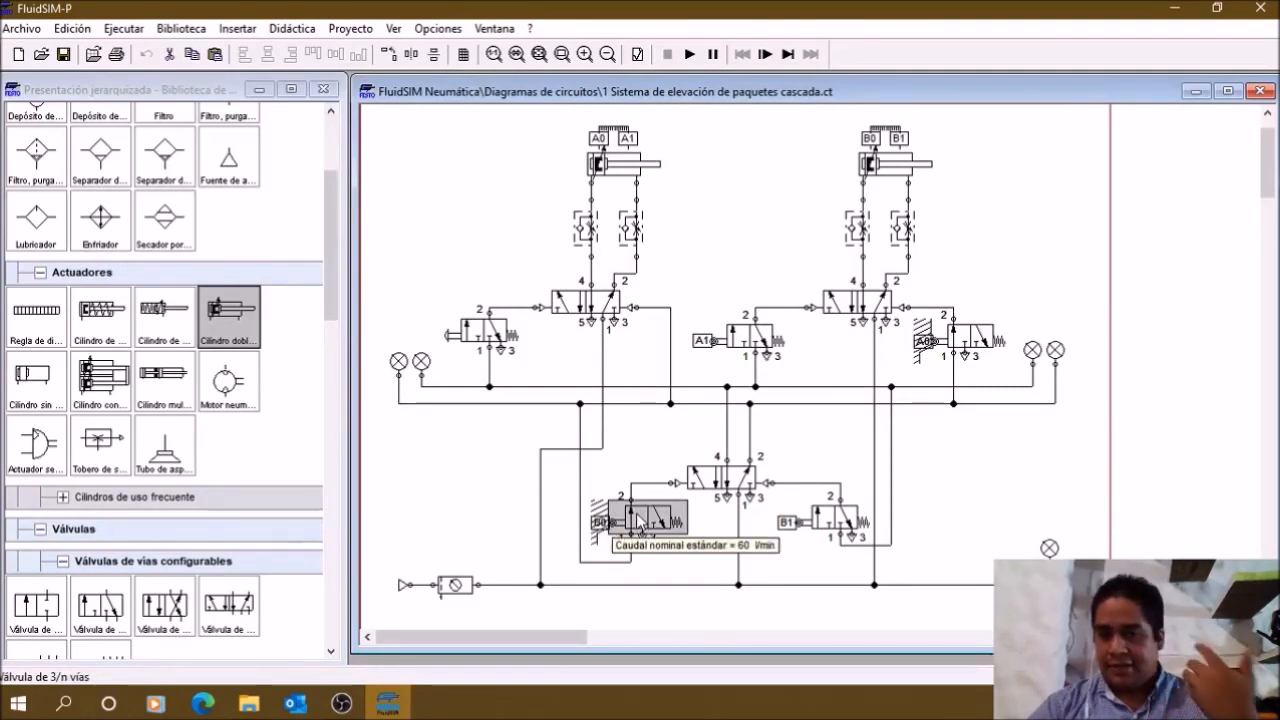
pyautogui.click(785, 468)
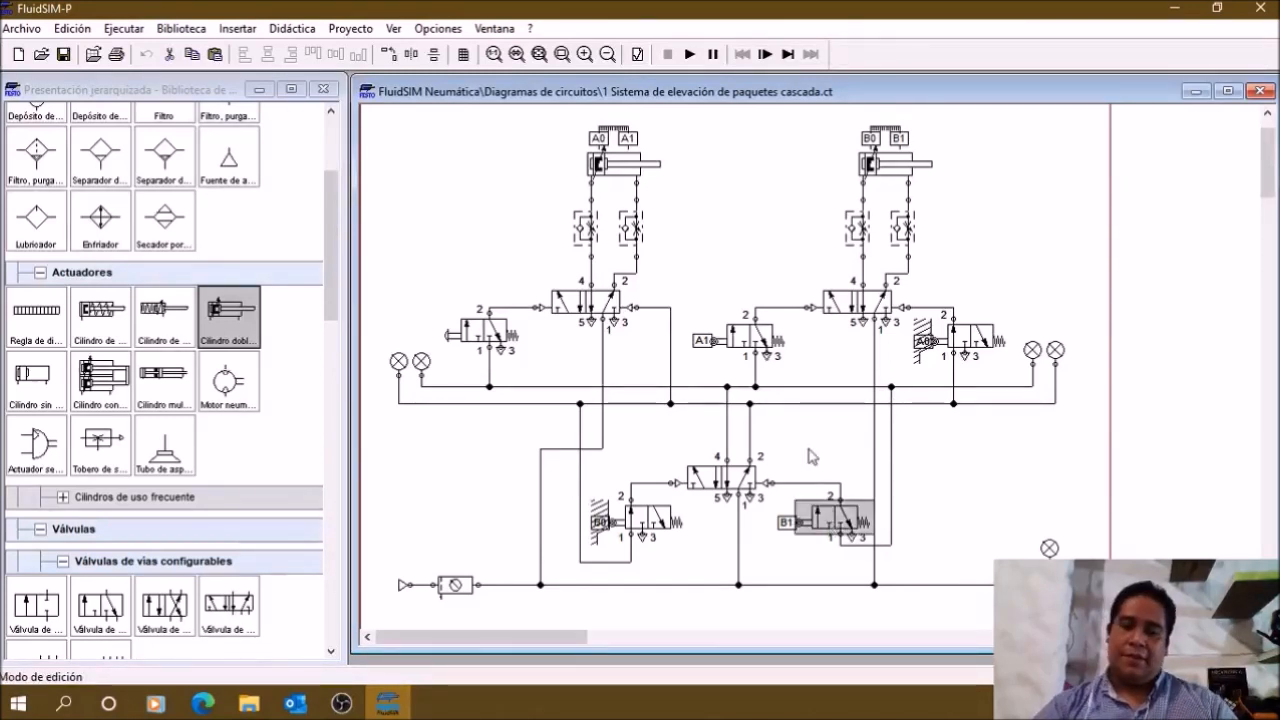
# Step: Start simulating "1 Sistema de elevación de paquetes cascada.ct" and actuate the manual start valve to run the cylinder sequence
pyautogui.click(689, 54)
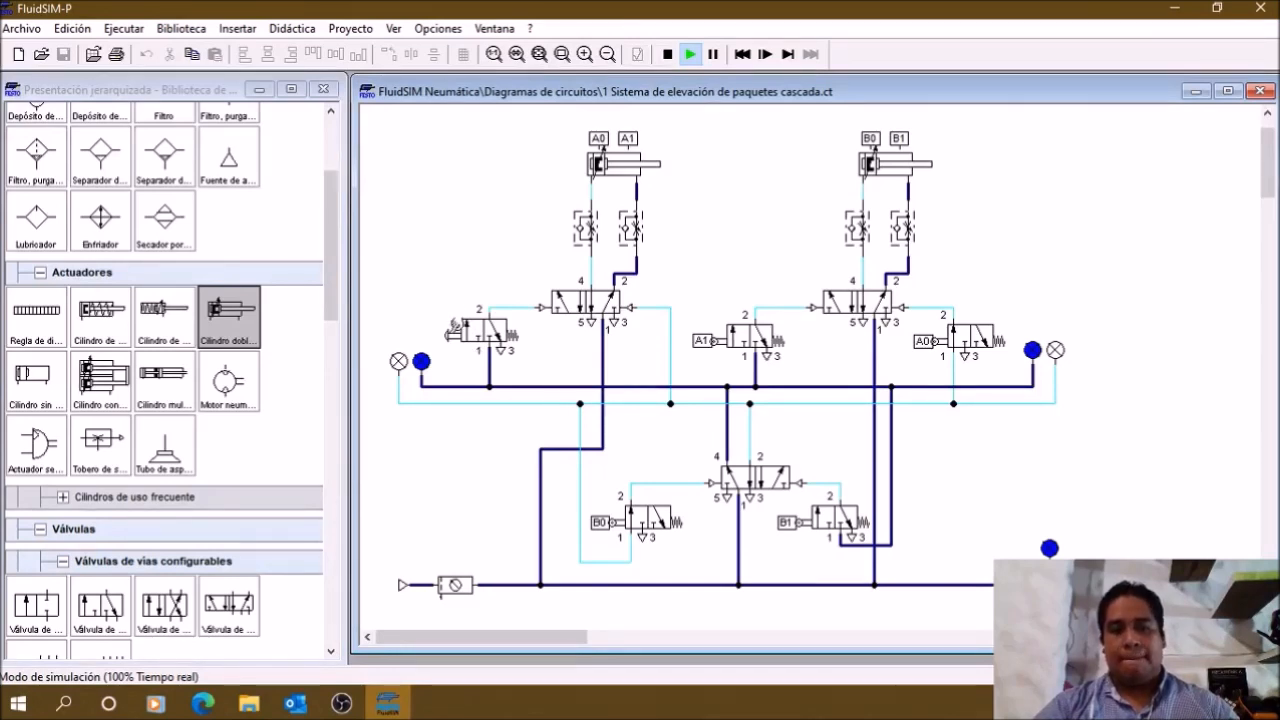
pyautogui.click(455, 326)
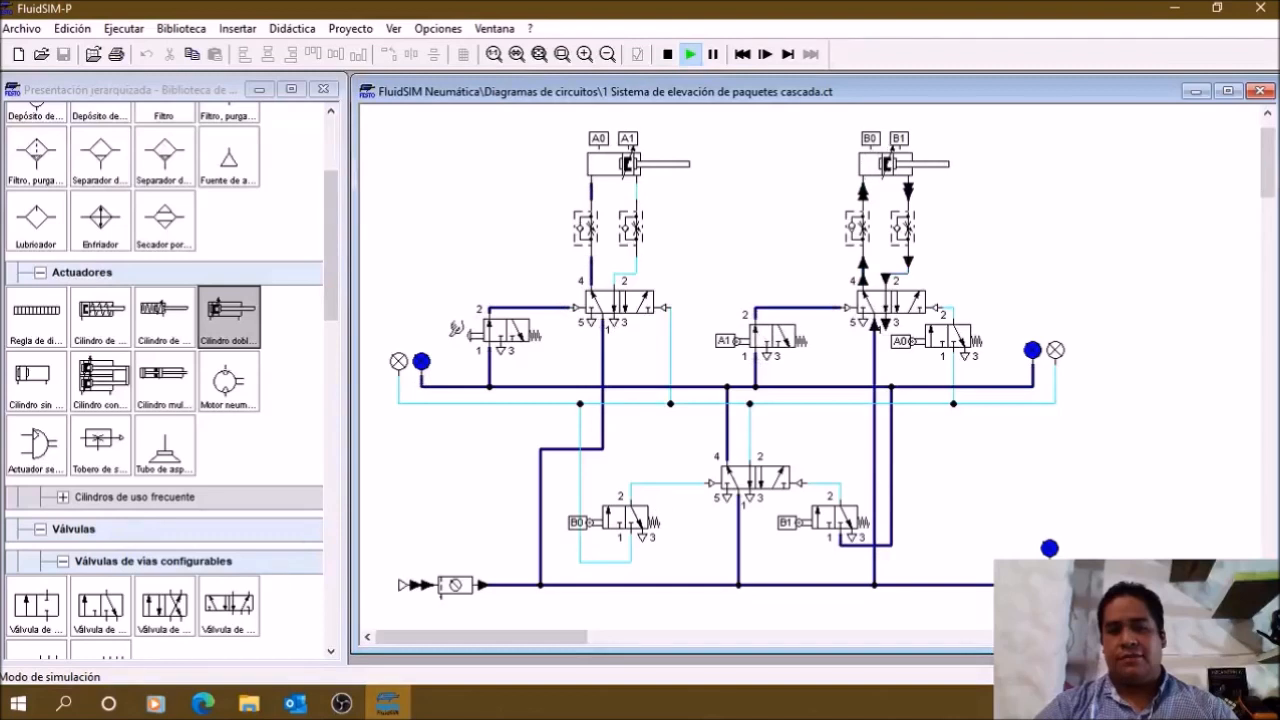
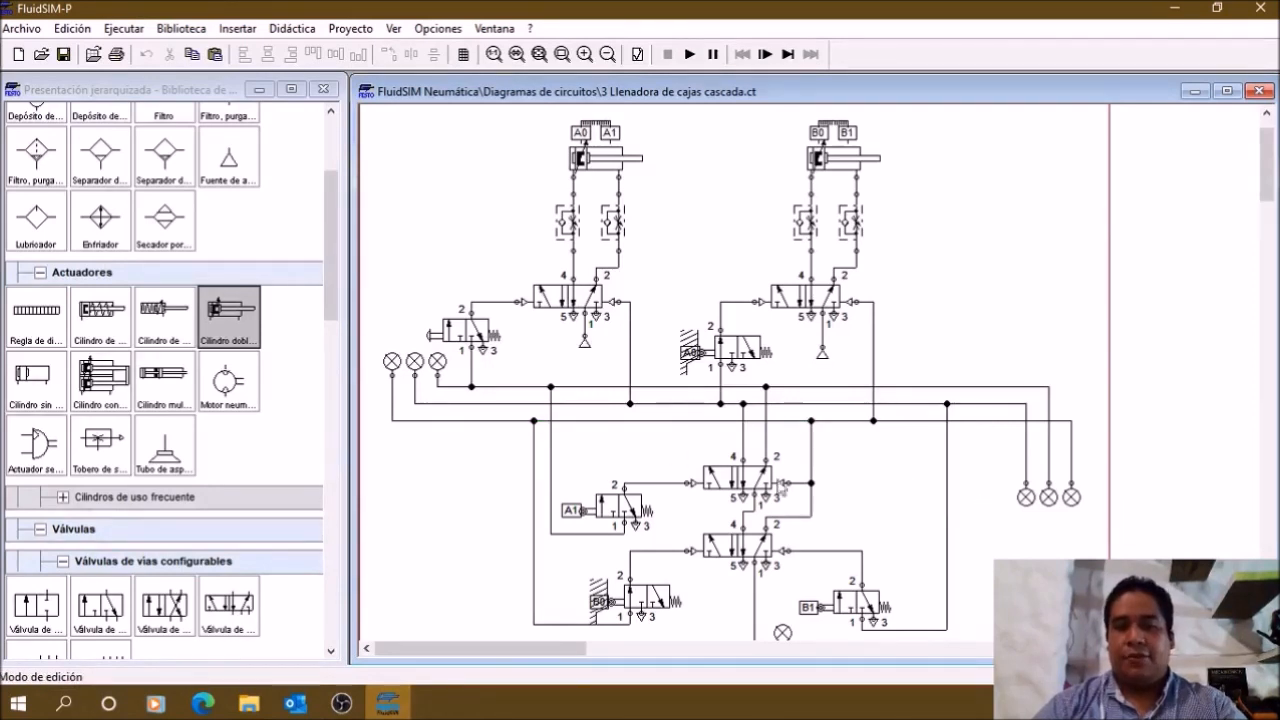
# Step: Review the two stacked group-switching valves that feed the three group pressure lines in "3 Llenadora de cajas cascada.ct"
pyautogui.scroll(-3, 731, 513)
pyautogui.scroll(2, 731, 513)
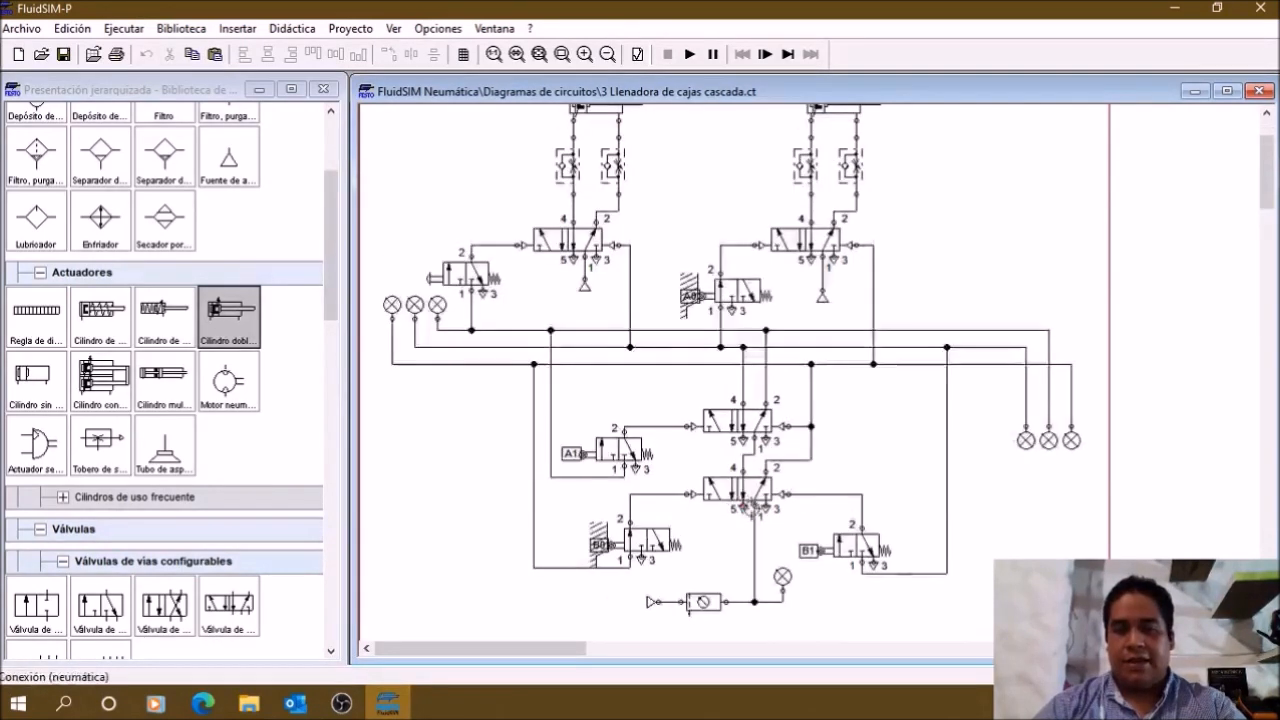
pyautogui.moveTo(789, 533); pyautogui.dragTo(686, 392)
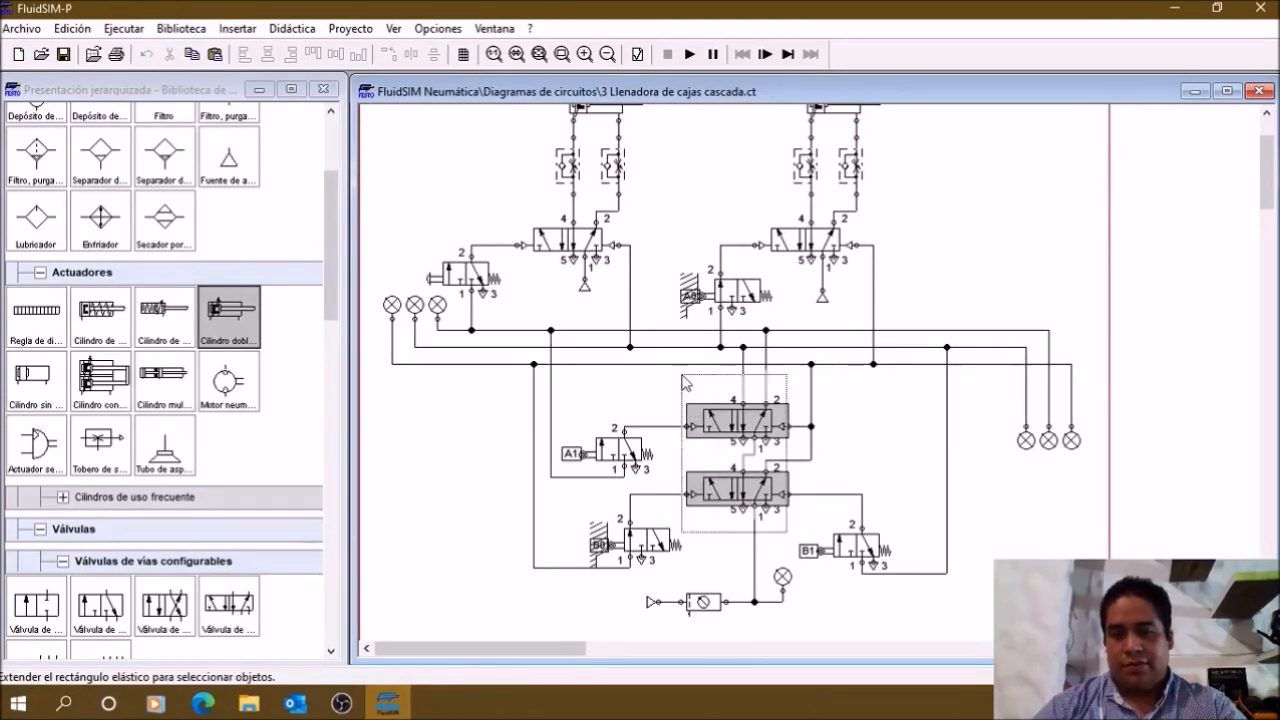
pyautogui.click(884, 441)
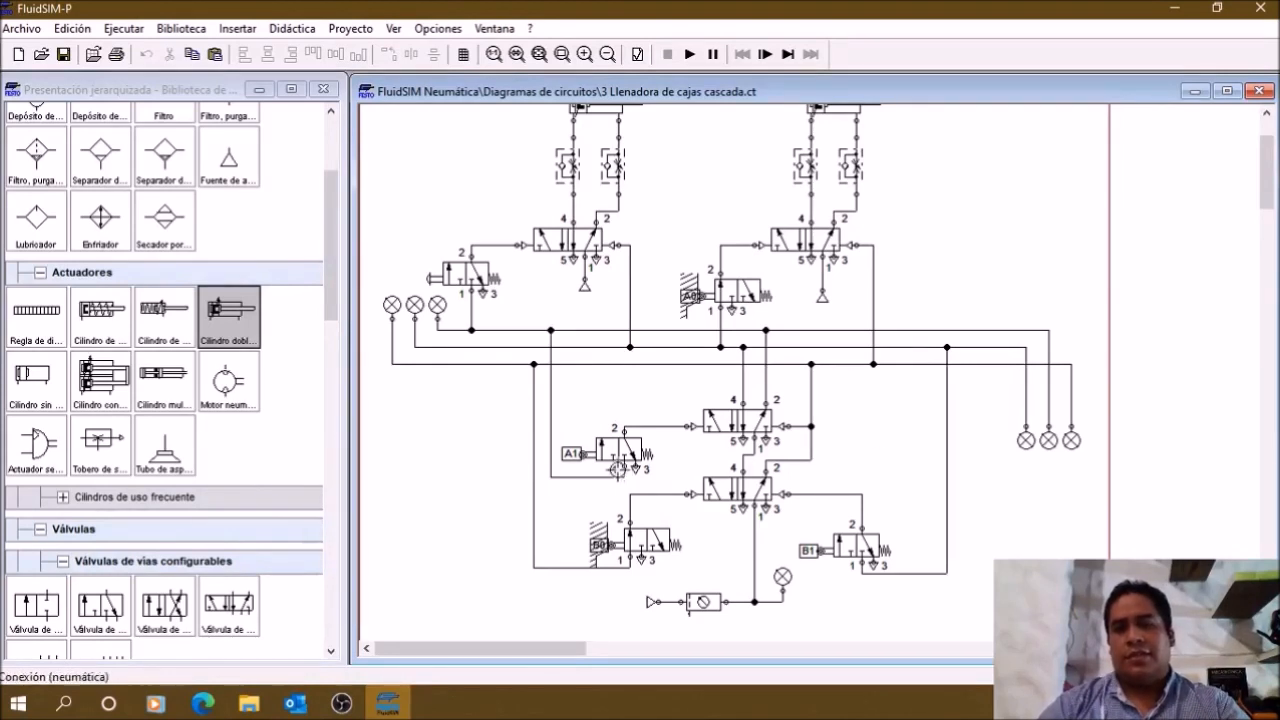
# Step: Examine the A1, B1 and B0 limit valves and their pilot connections to the two group-switching valves
pyautogui.moveTo(686, 578); pyautogui.dragTo(521, 492)
pyautogui.moveTo(666, 476); pyautogui.dragTo(545, 412)
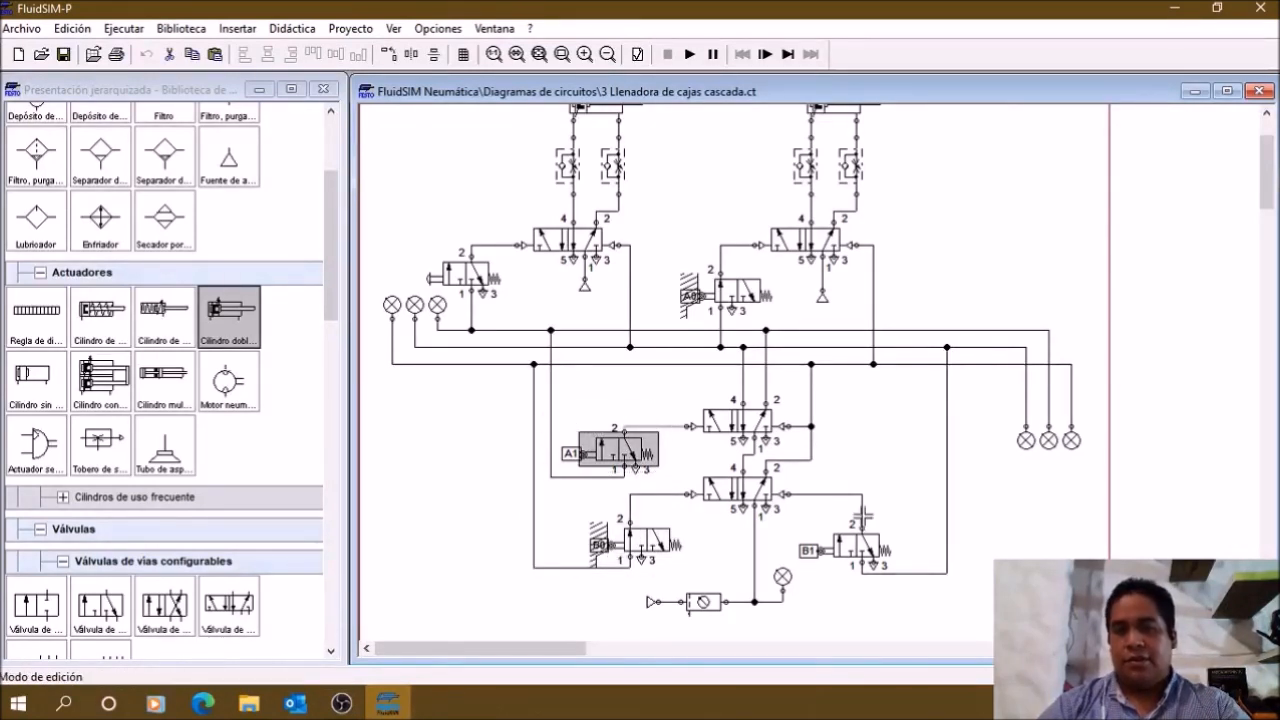
pyautogui.moveTo(825, 476); pyautogui.dragTo(910, 575)
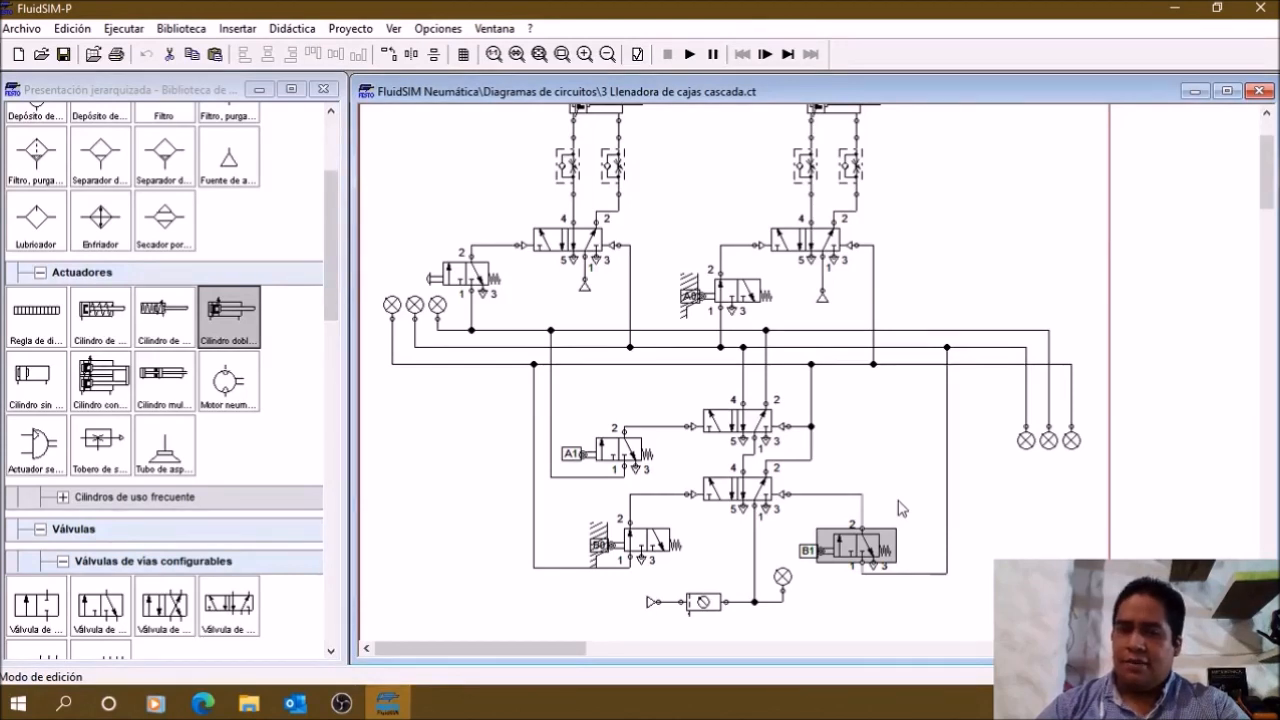
pyautogui.moveTo(696, 575); pyautogui.dragTo(486, 503)
pyautogui.click(490, 427)
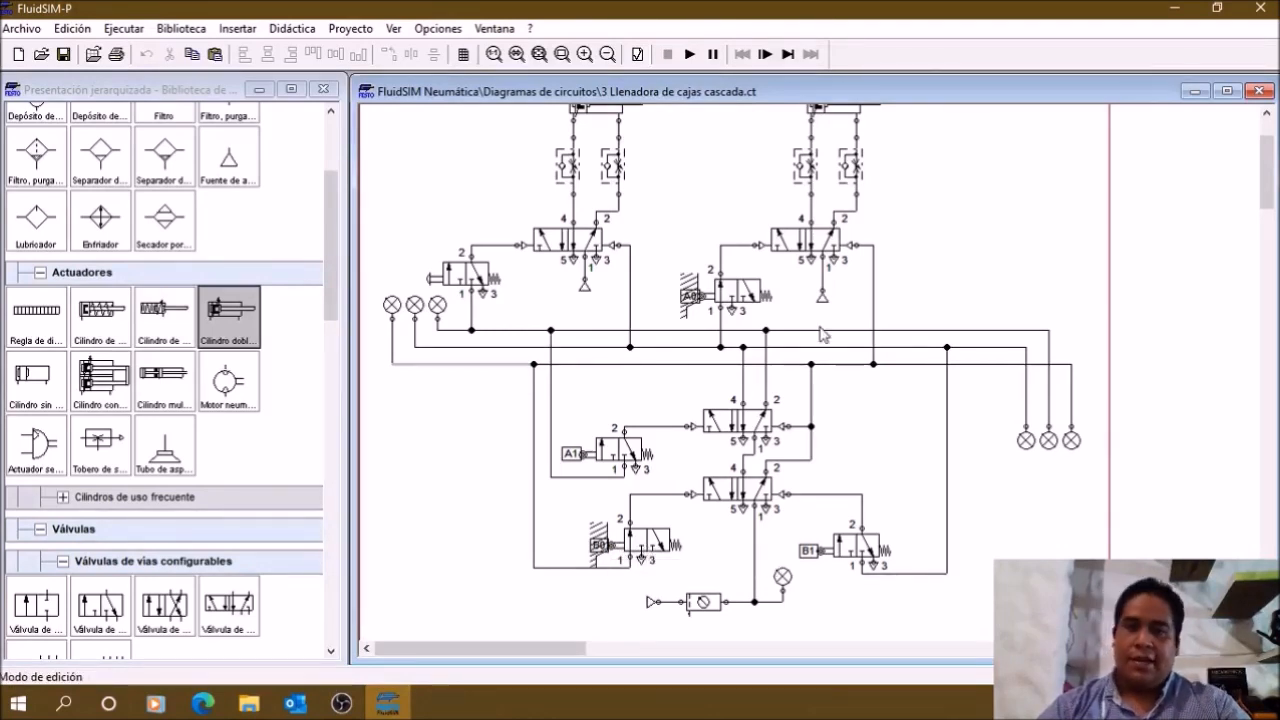
# Step: Trace the group-change section below the three pressure lines against the cylinders, covering the switching valves and their limit valves
pyautogui.scroll(1, 645, 548)
pyautogui.scroll(-2, 645, 548)
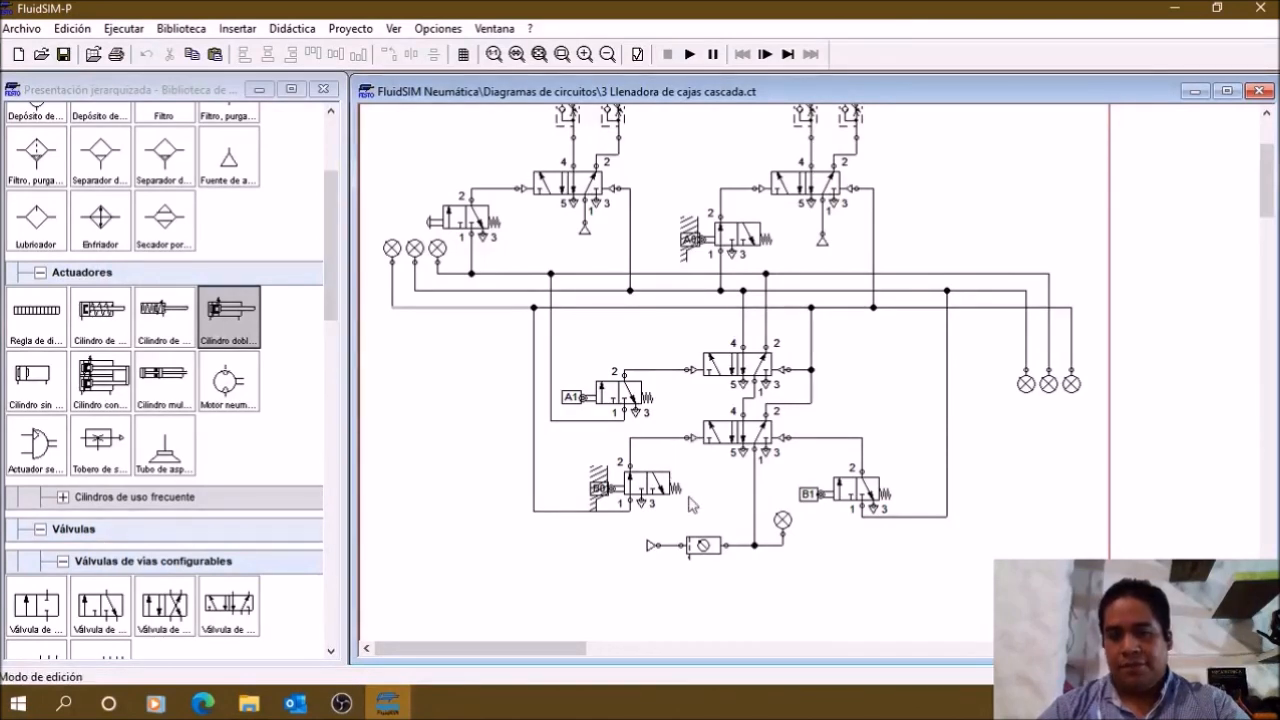
pyautogui.scroll(1, 690, 505)
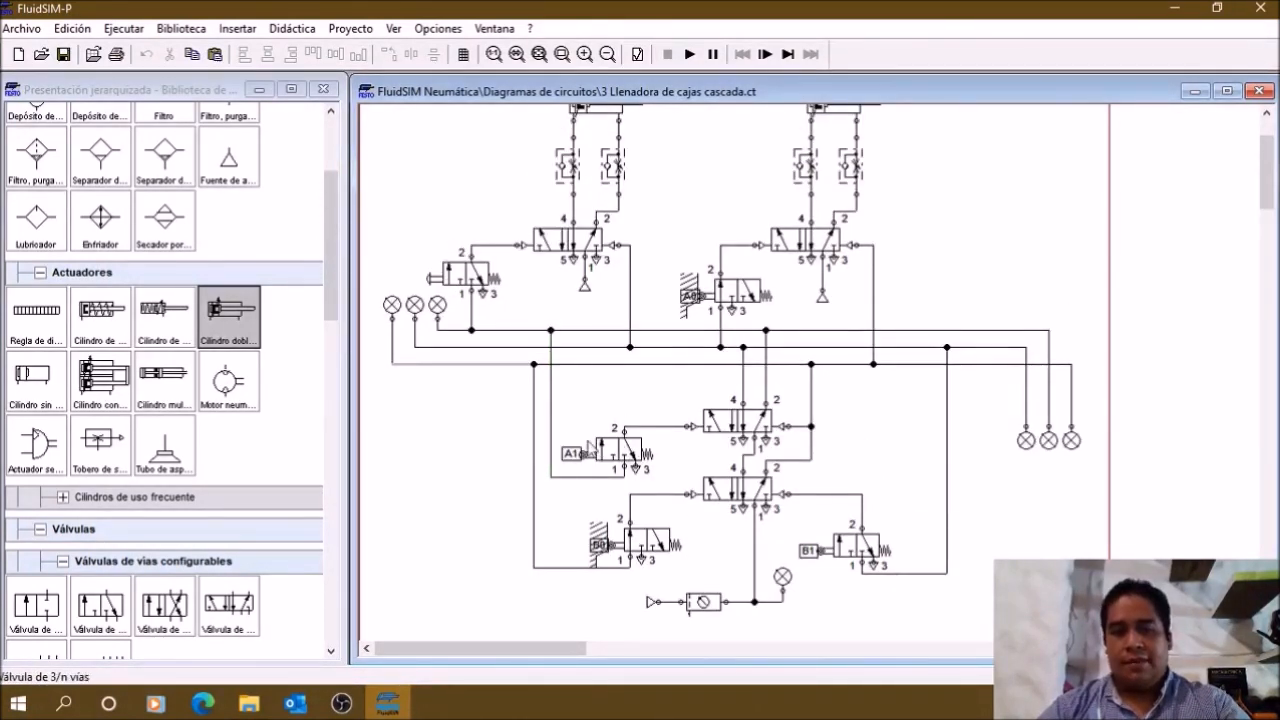
pyautogui.scroll(1, 585, 455)
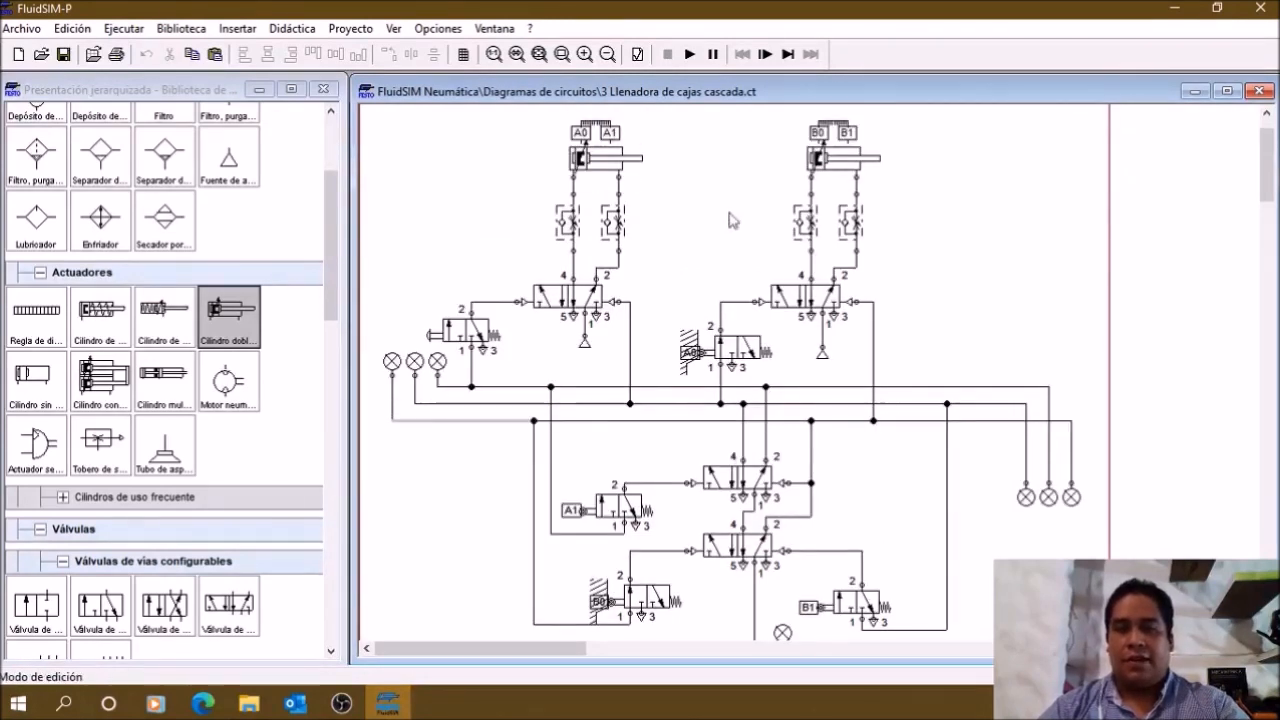
pyautogui.scroll(-1, 613, 498)
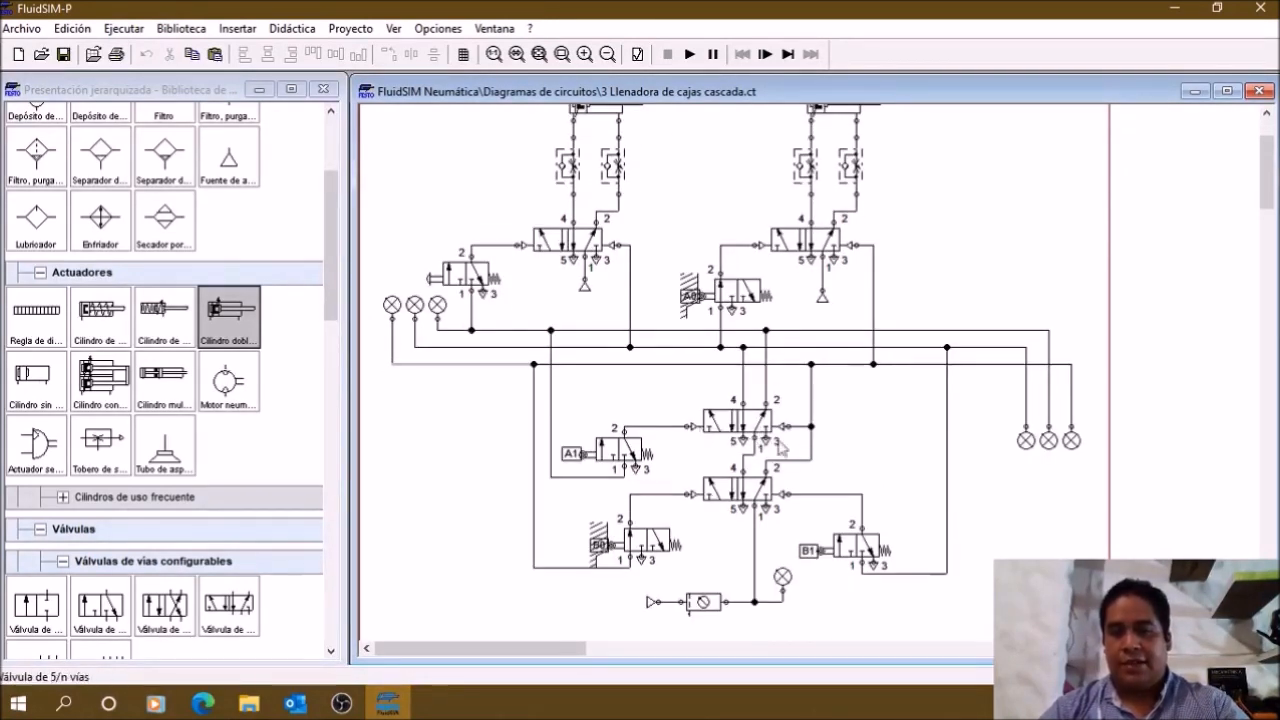
pyautogui.scroll(-1, 880, 455)
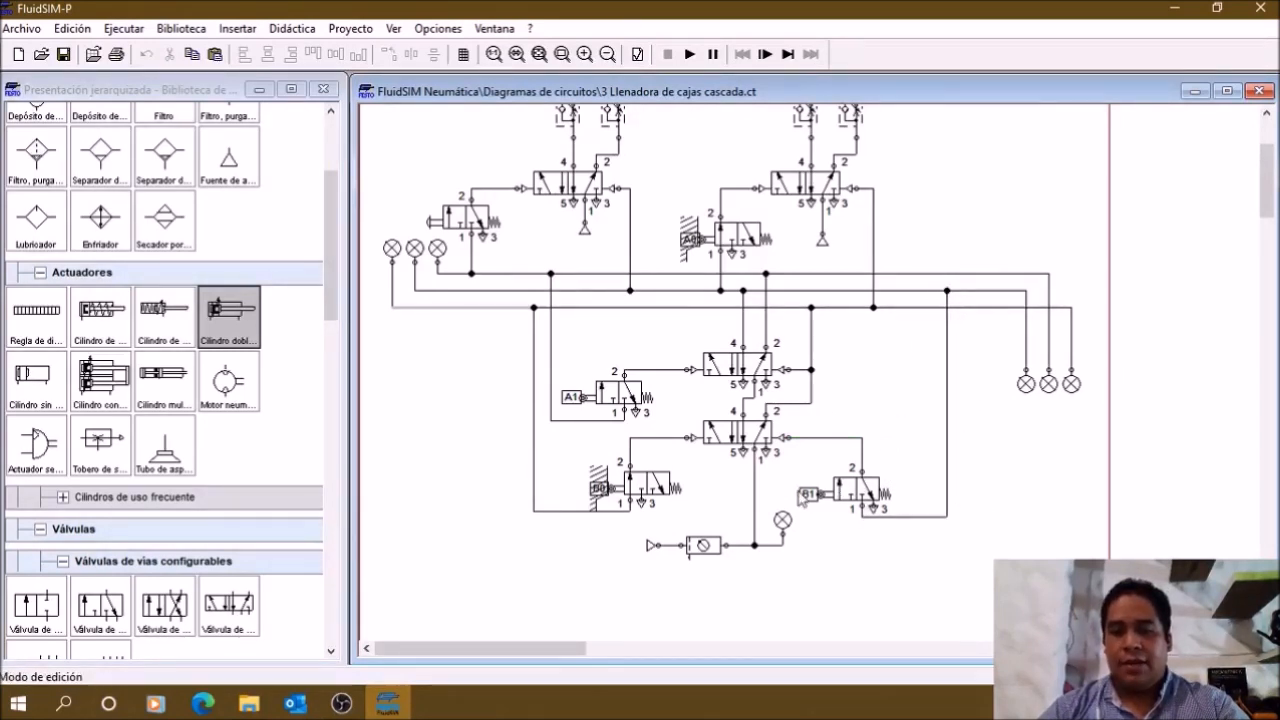
pyautogui.moveTo(878, 494)
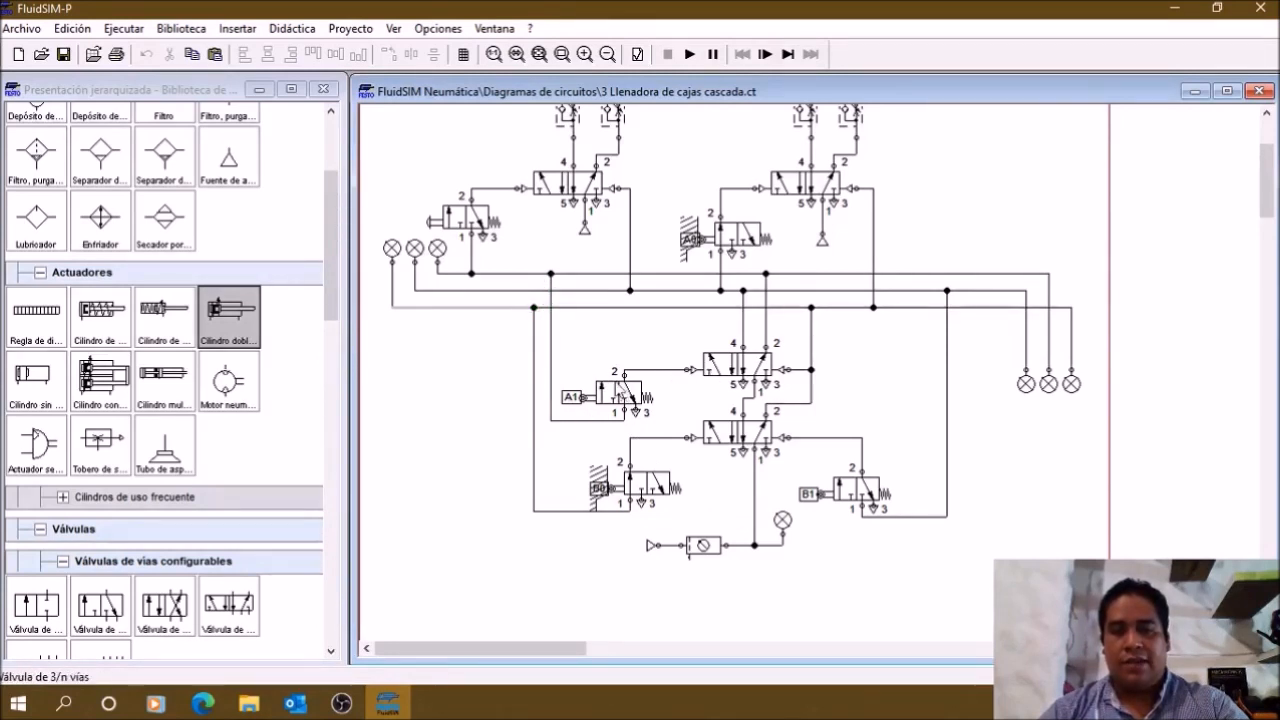
pyautogui.moveTo(957, 536); pyautogui.dragTo(449, 312)
pyautogui.click(966, 590)
# Step: Review the manual start valve and the A0 limit valve above the group lines, which pilot the two cylinders' directional valves
pyautogui.scroll(3, 966, 590)
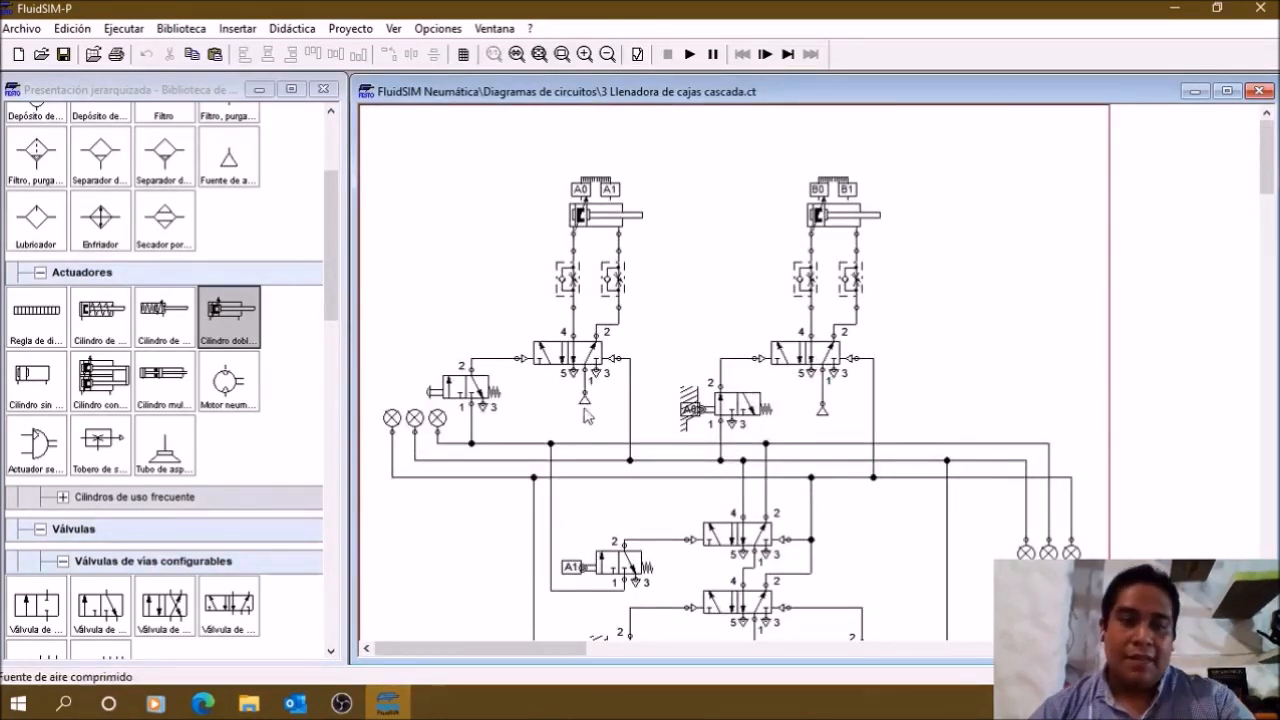
pyautogui.scroll(-3, 556, 402)
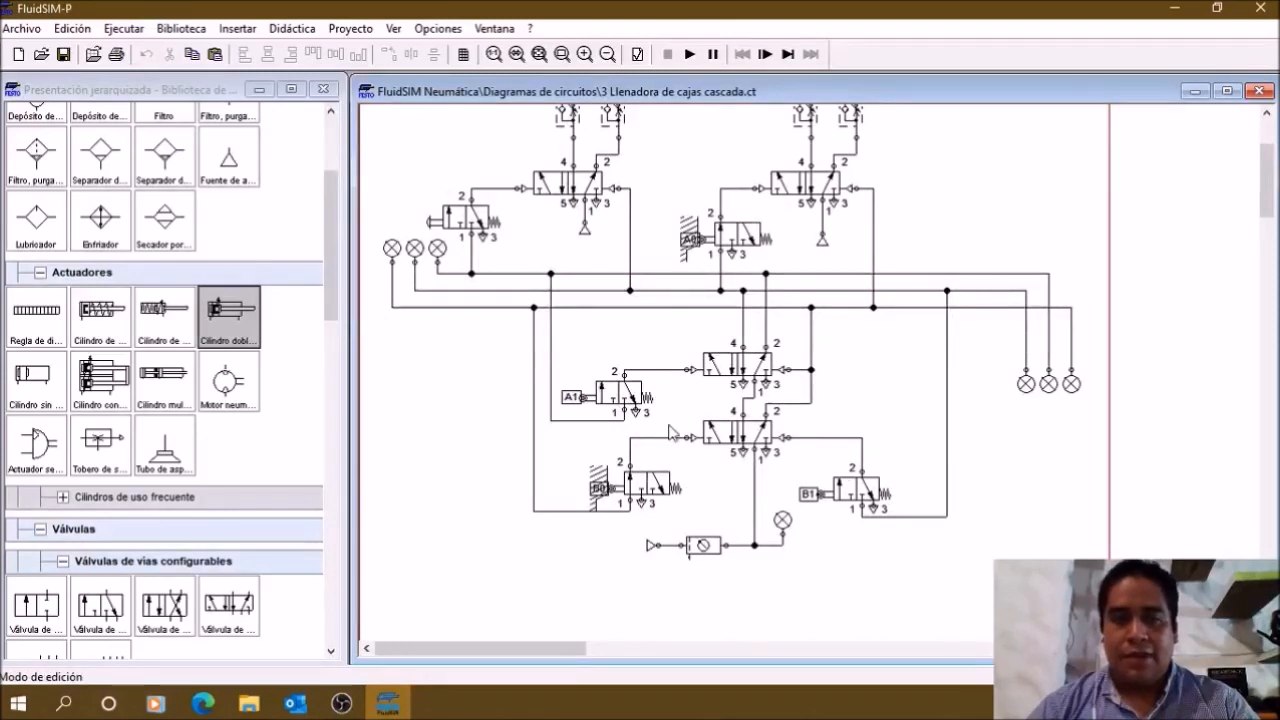
pyautogui.scroll(1, 670, 432)
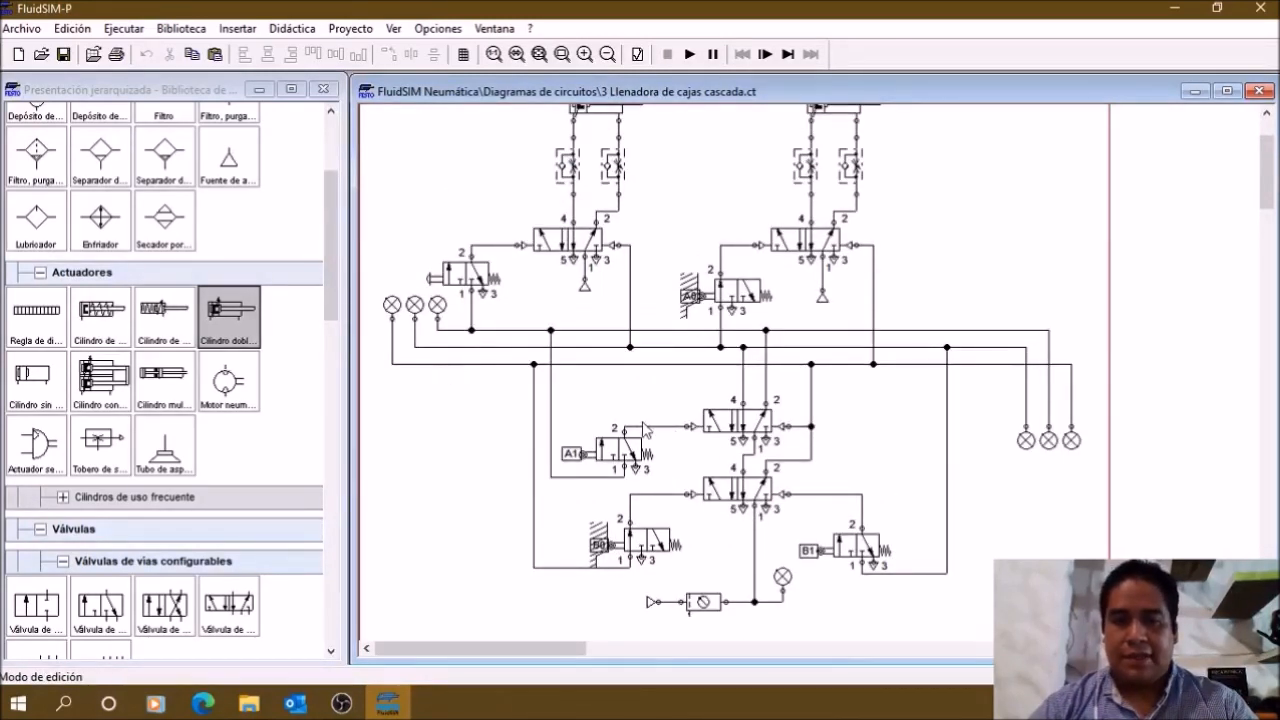
pyautogui.scroll(2, 645, 430)
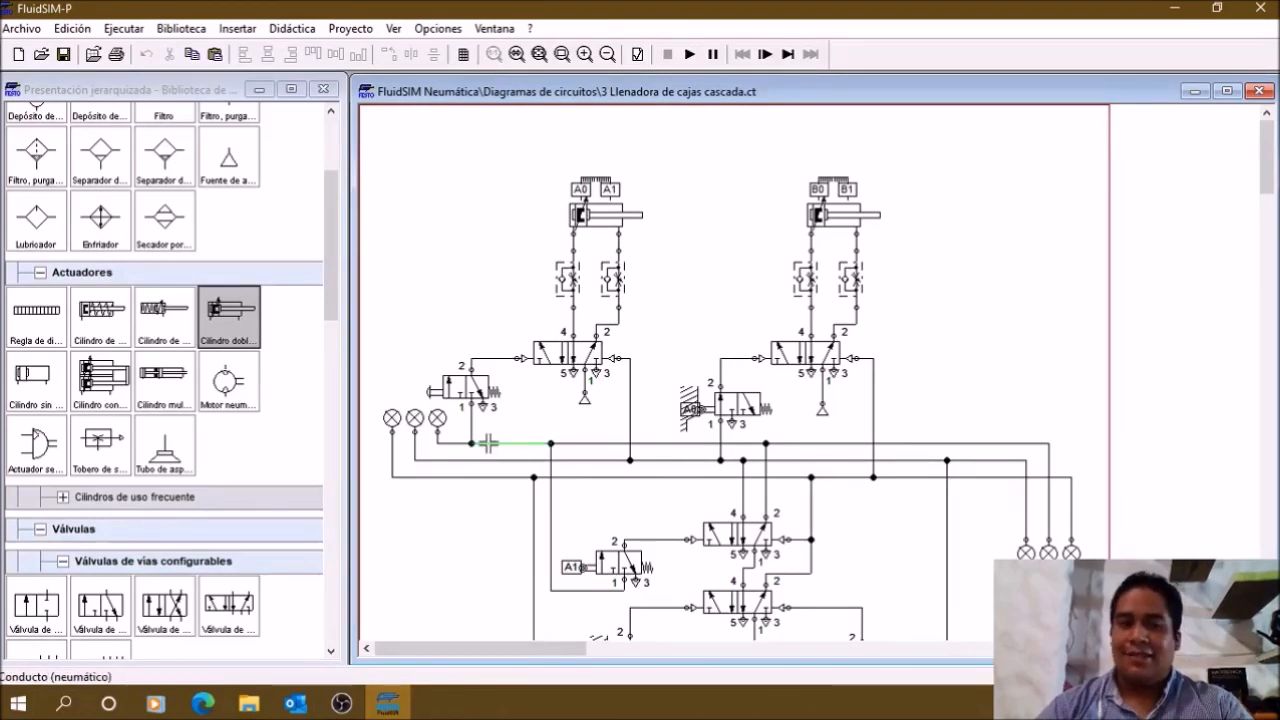
pyautogui.click(478, 388)
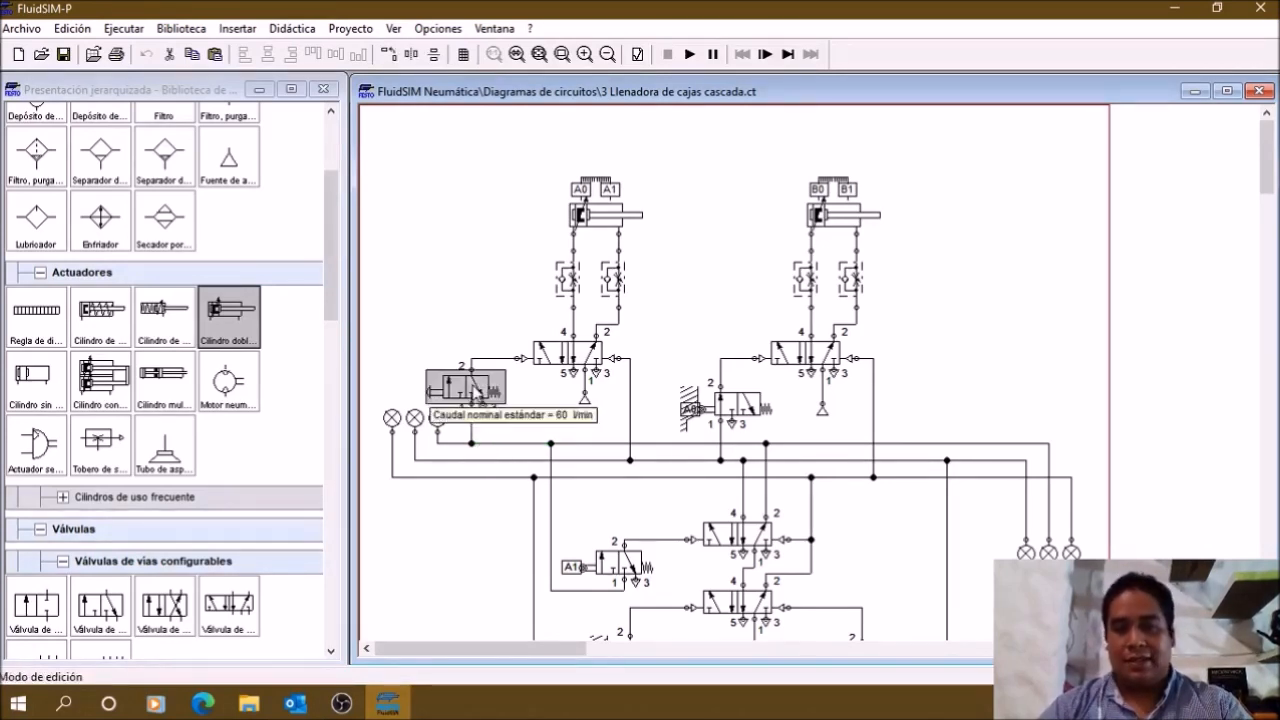
pyautogui.click(461, 328)
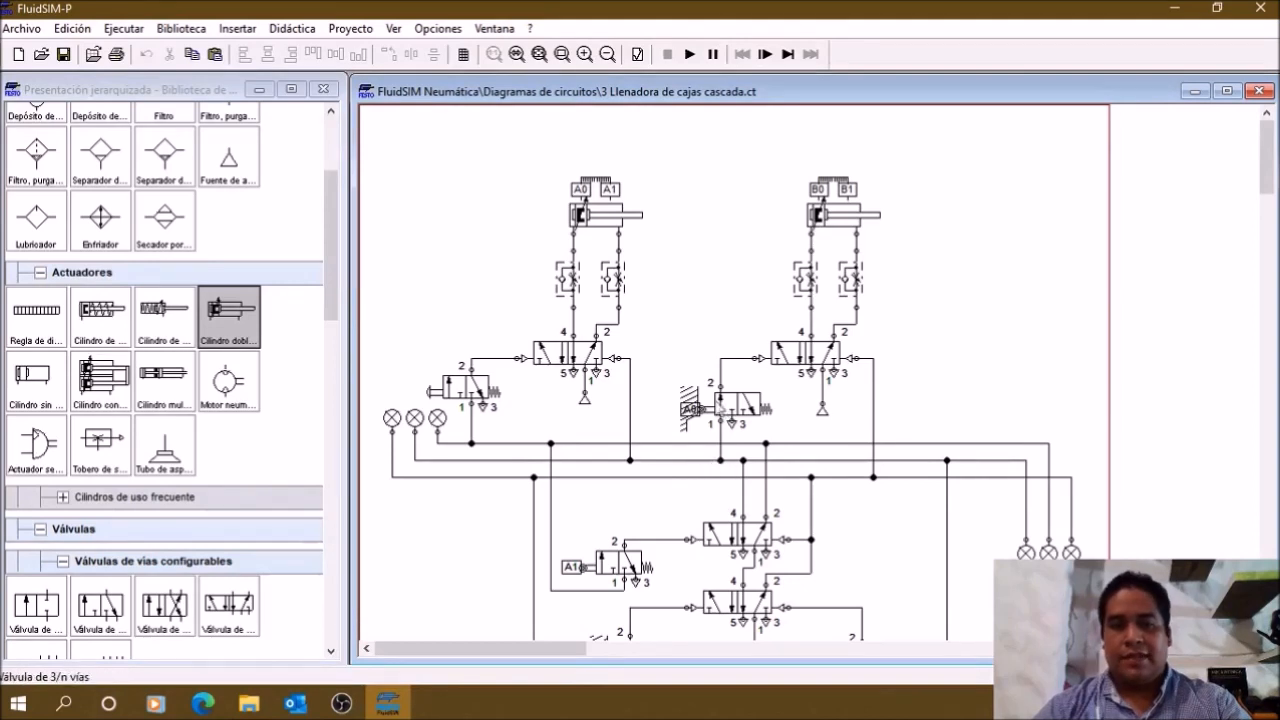
pyautogui.click(722, 410)
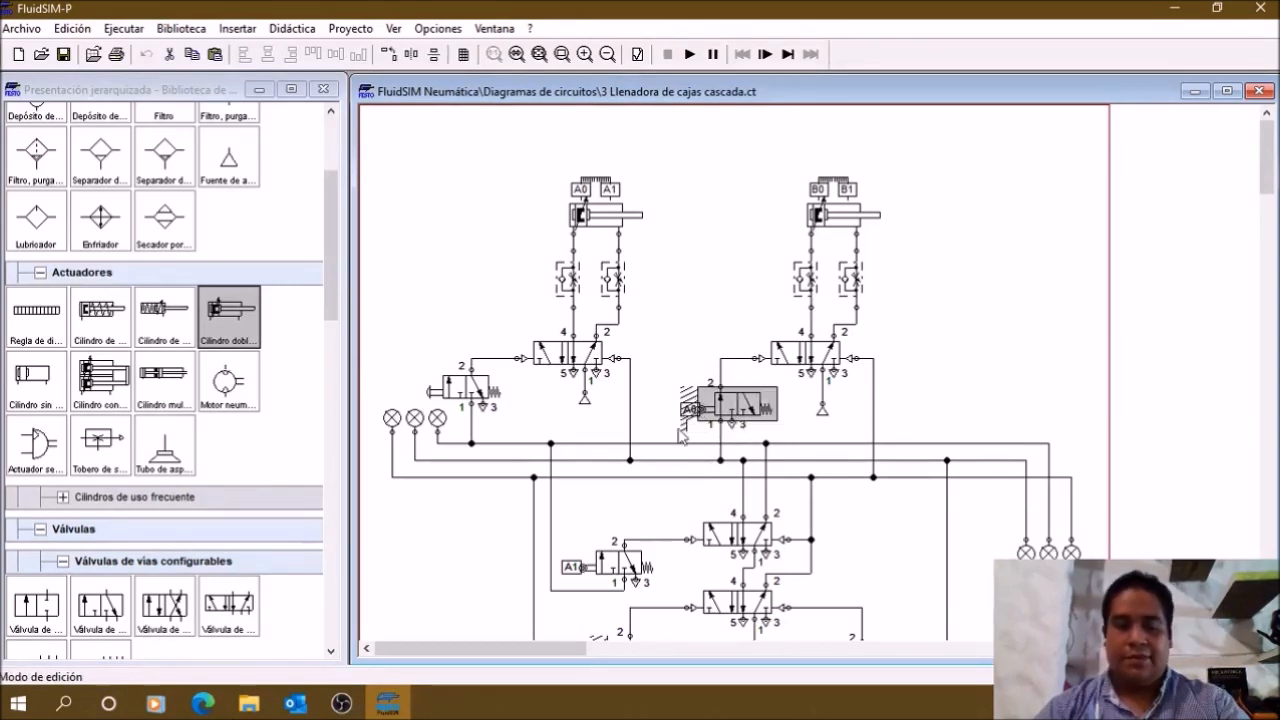
pyautogui.click(957, 364)
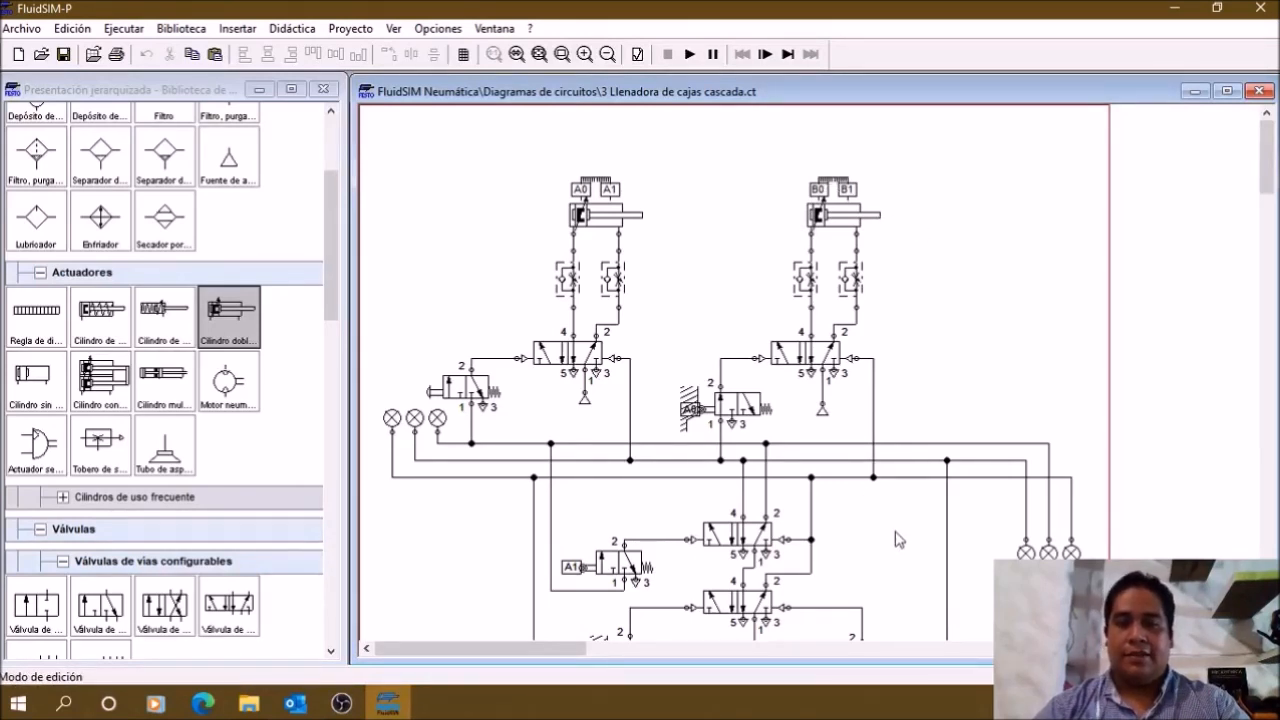
# Step: Examine the compressed air source, service unit and pressure indicator supplying the lower group-switching valve
pyautogui.scroll(-1, 897, 540)
pyautogui.scroll(-1, 790, 600)
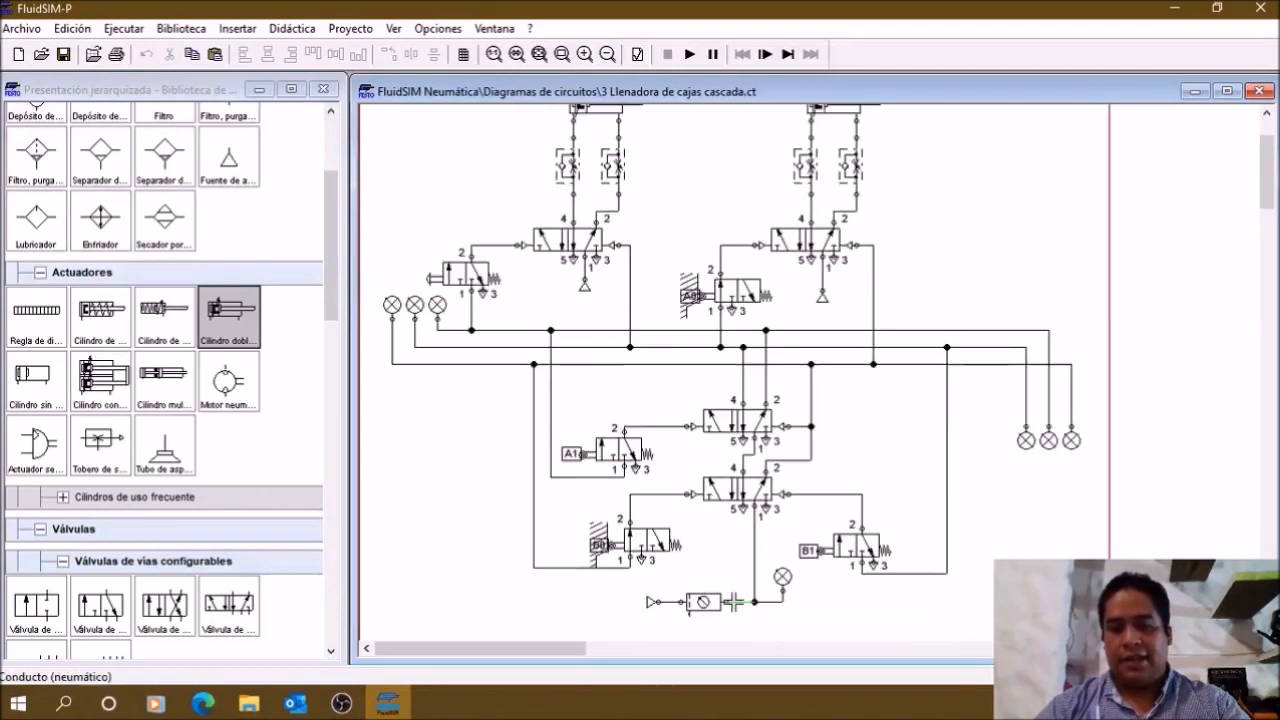
pyautogui.moveTo(804, 632); pyautogui.dragTo(638, 560)
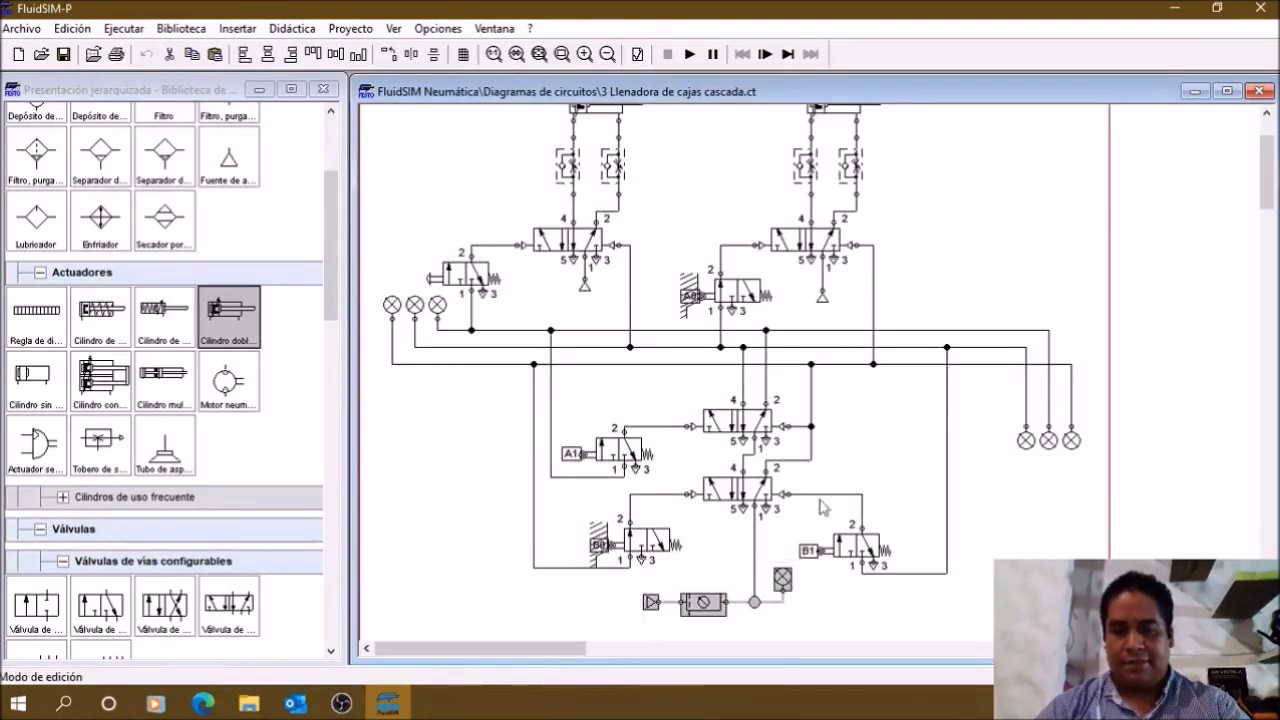
pyautogui.click(878, 472)
pyautogui.scroll(1, 890, 490)
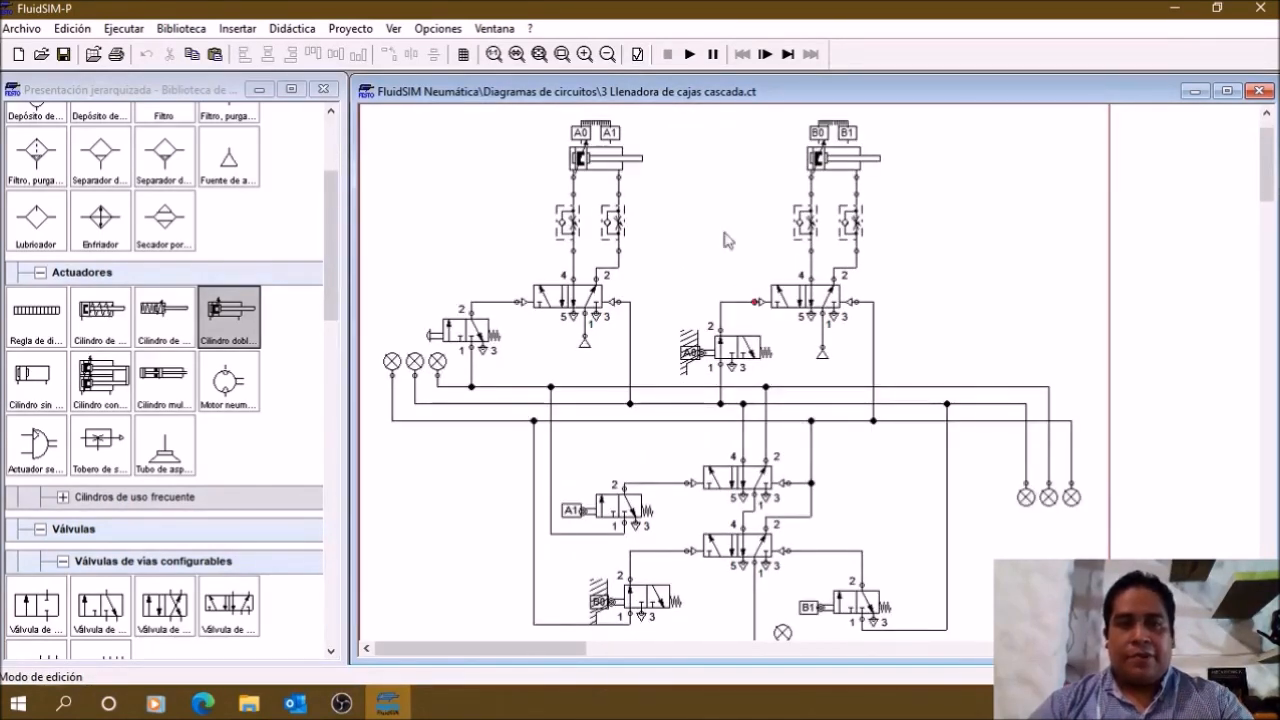
# Step: Start simulating "3 Llenadora de cajas cascada.ct" and actuate the manual start valve repeatedly to run the cylinder sequence
pyautogui.click(690, 54)
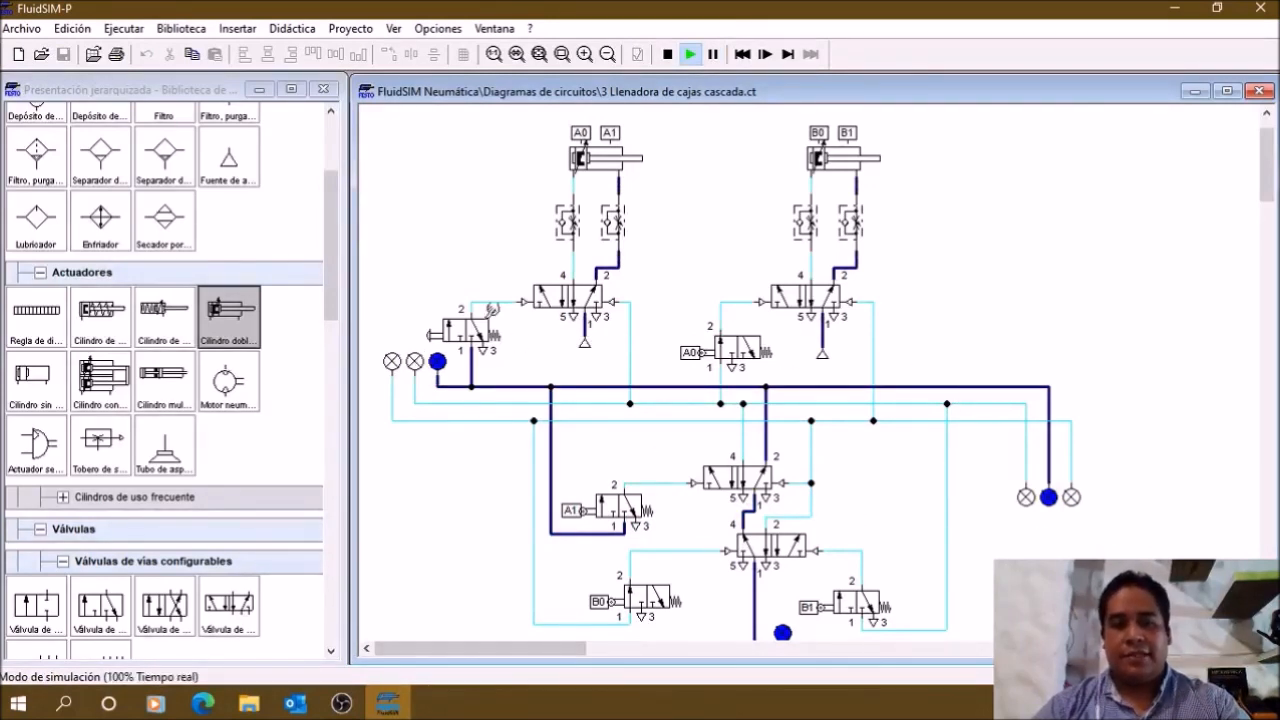
pyautogui.click(436, 326)
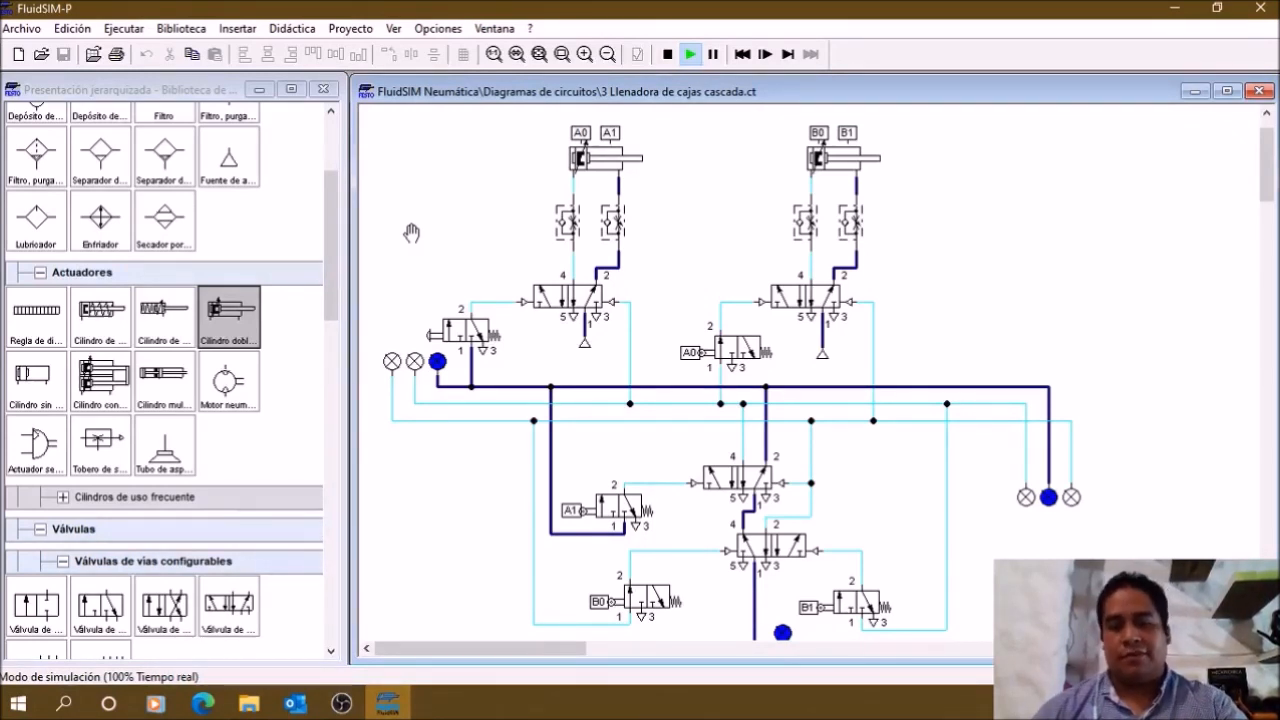
pyautogui.click(434, 340)
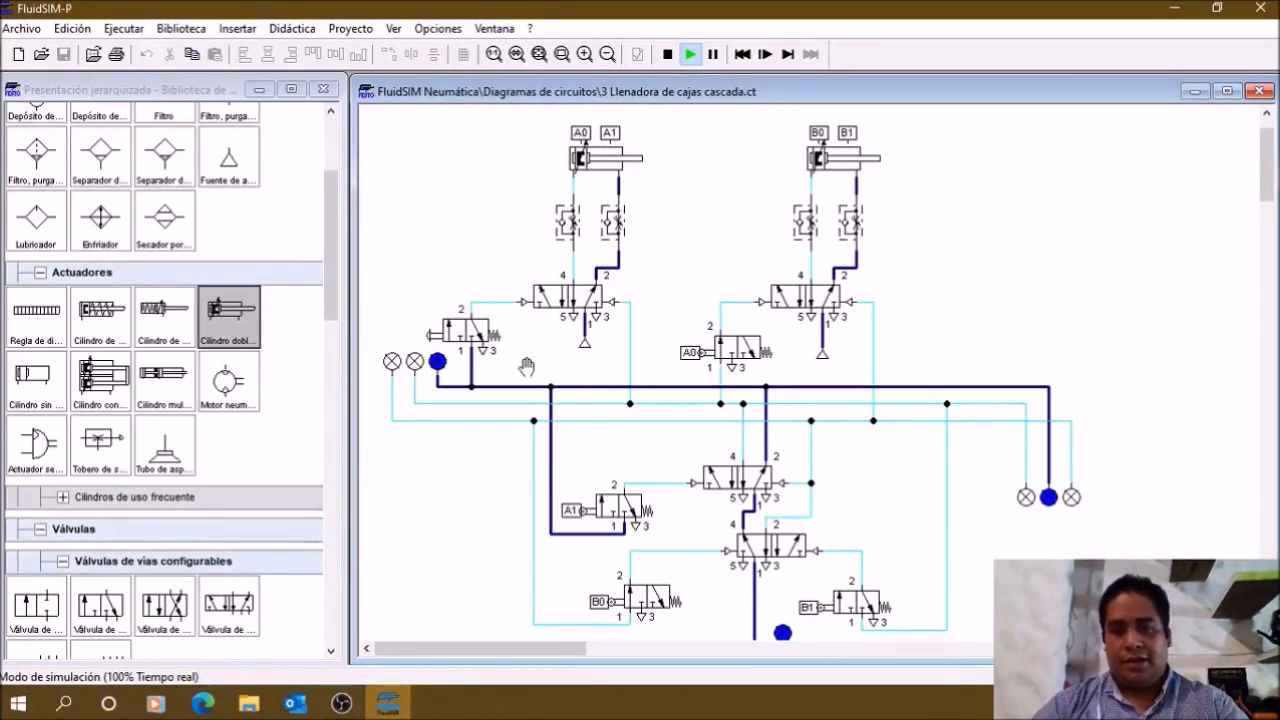
pyautogui.click(448, 325)
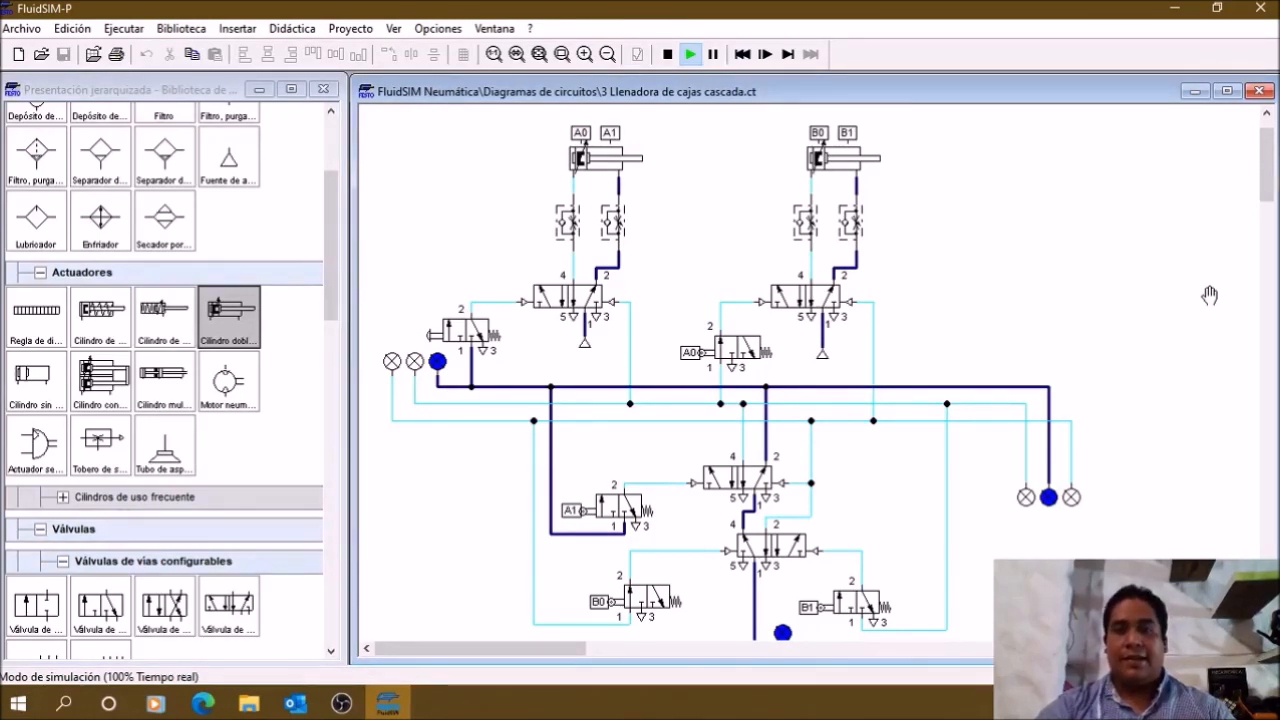
pyautogui.click(689, 54)
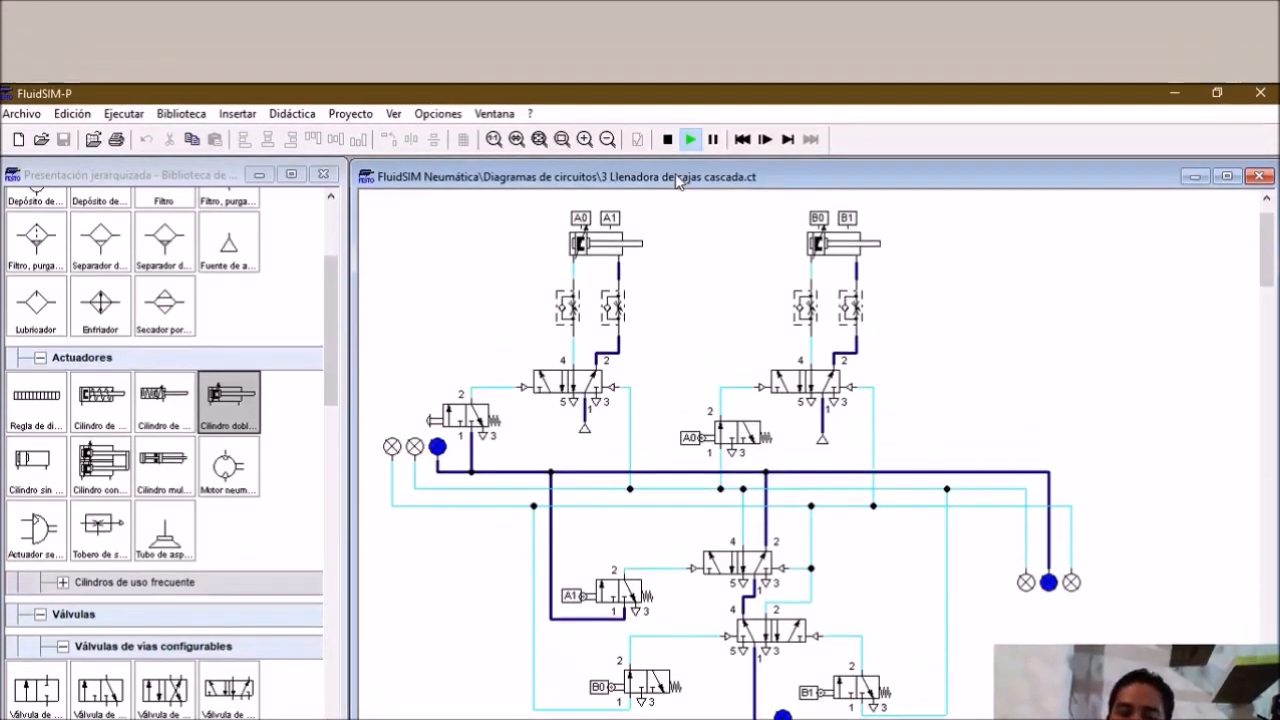